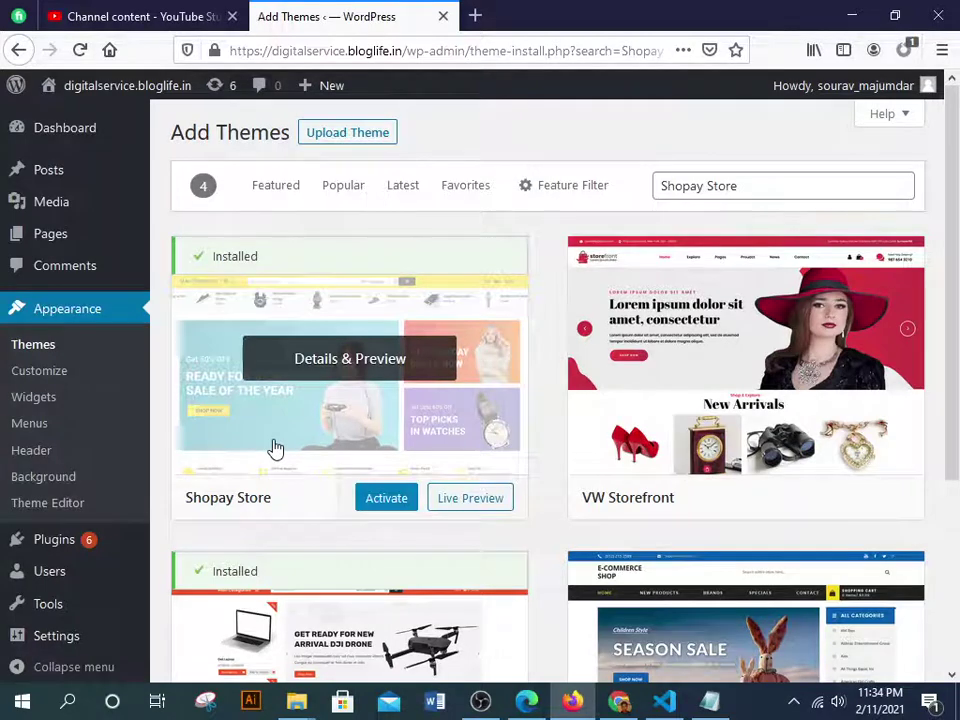
Activate the installed Shopay Store theme from the theme search results
scroll(272, 448, "down", 2)
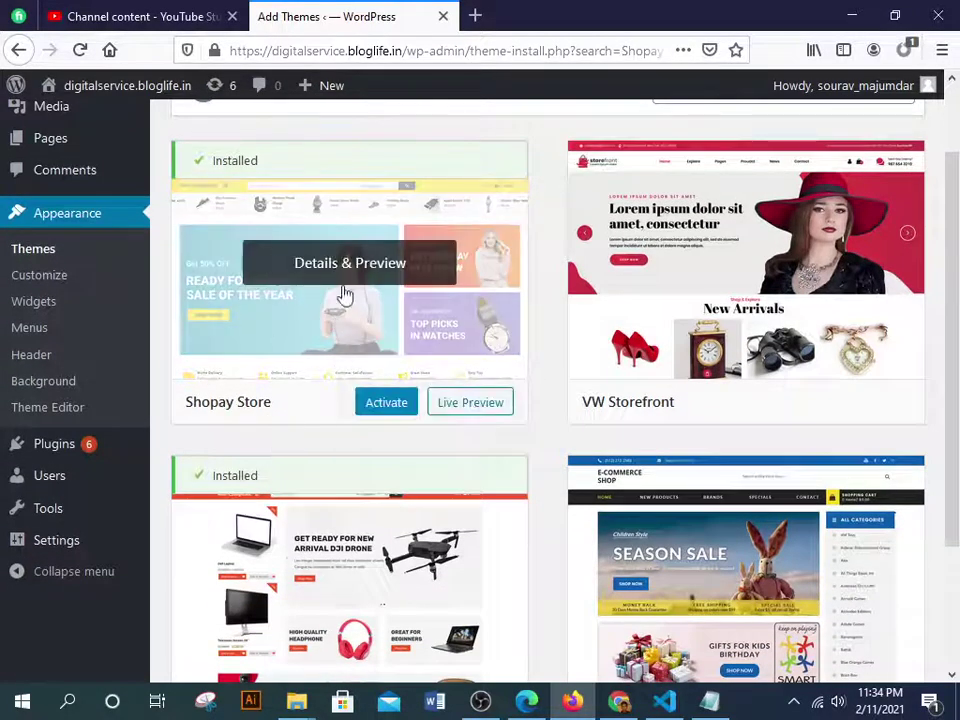
scroll(366, 311, "up", 2)
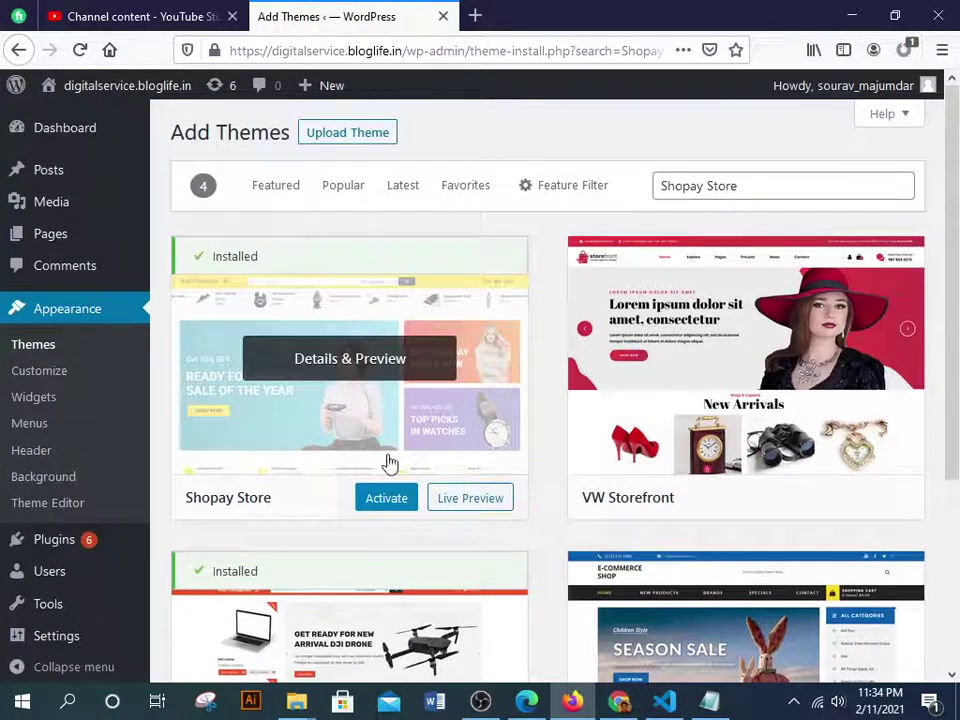
left_click(380, 494)
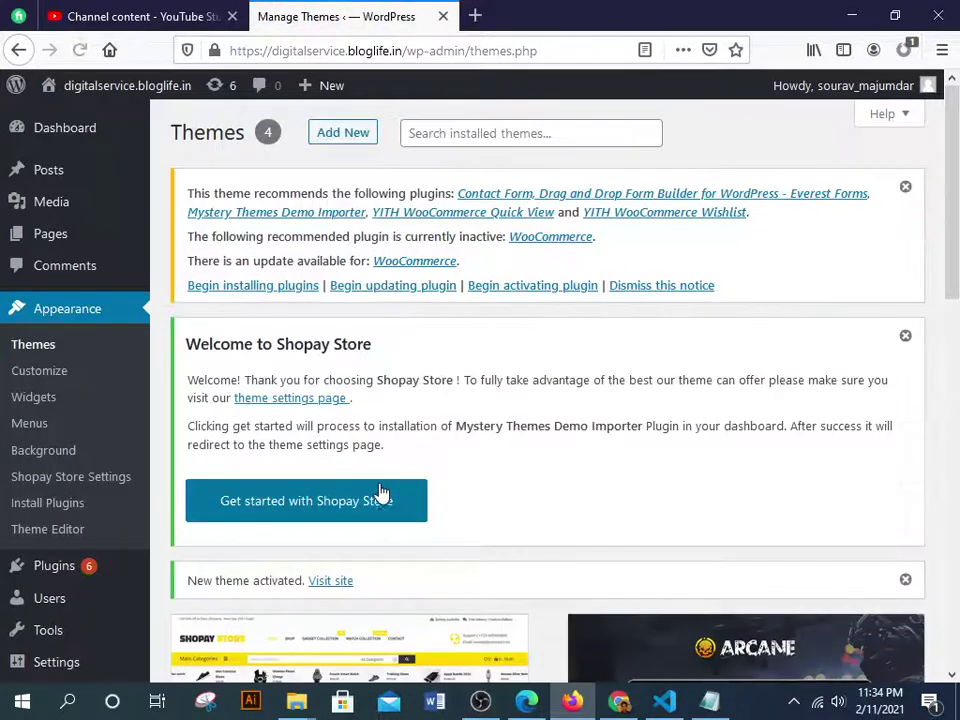
Bulk-install all the uninstalled plugins recommended by the Shopay Store theme
left_click(220, 288)
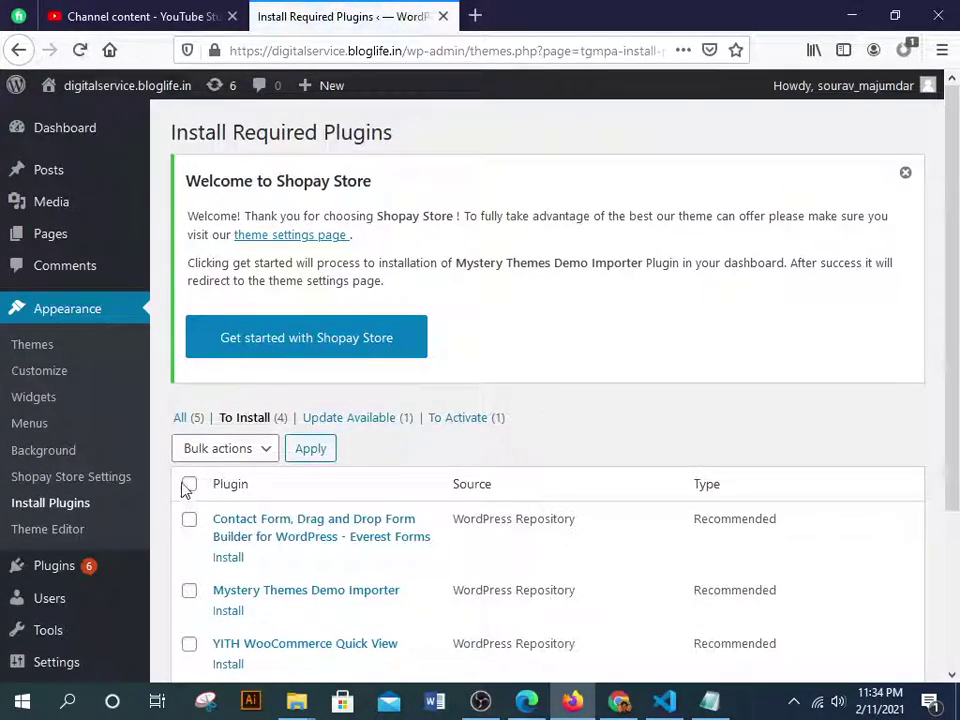
left_click(189, 484)
left_click(216, 449)
left_click(219, 500)
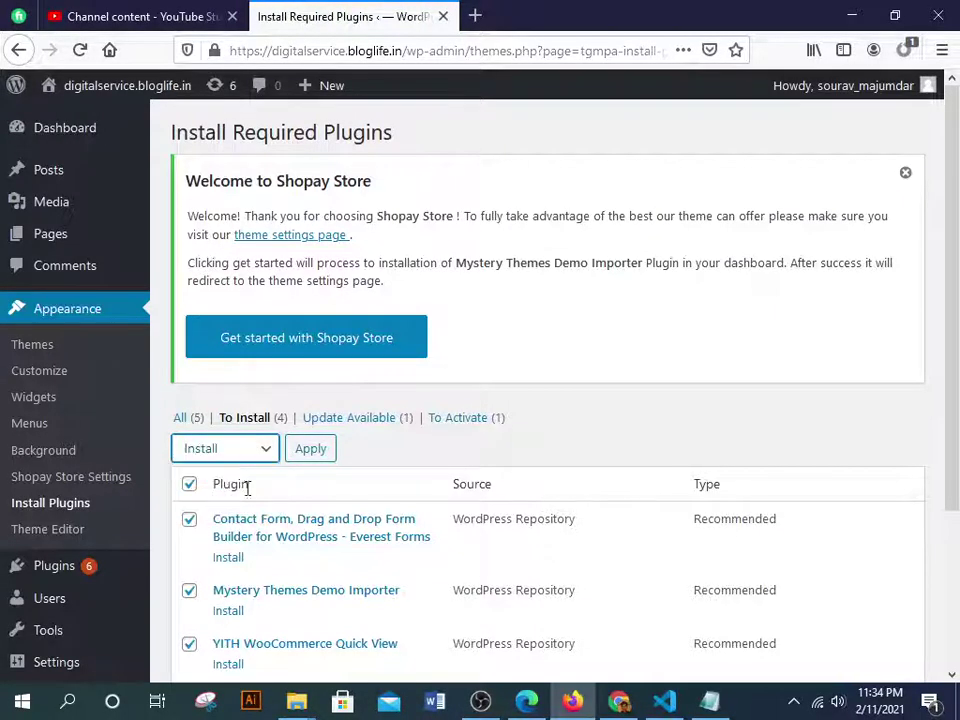
left_click(319, 456)
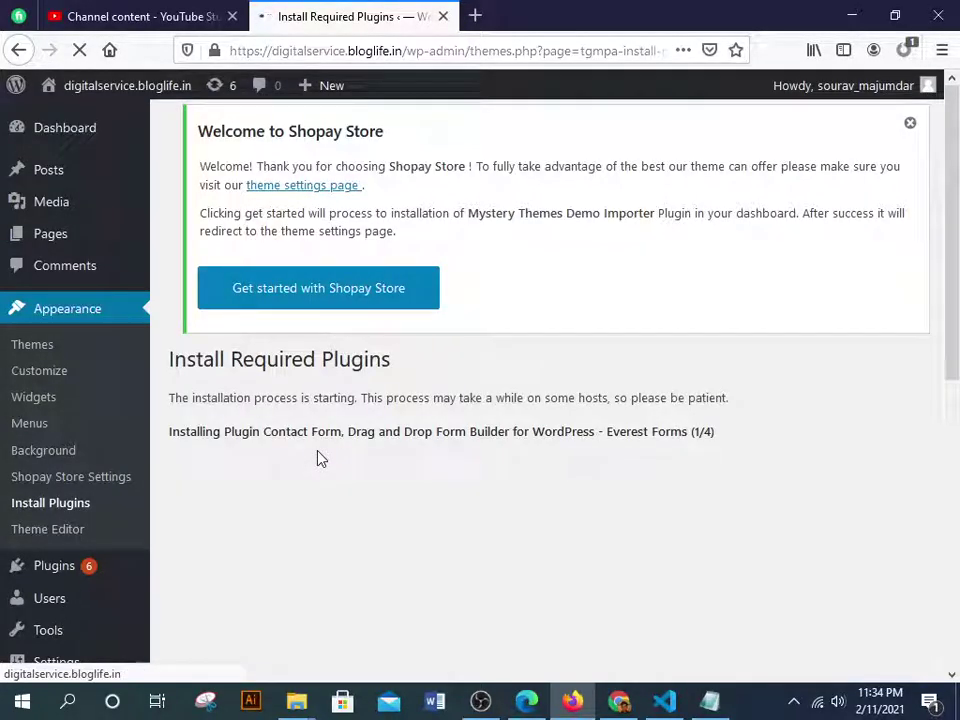
left_click(794, 701)
left_click(794, 701)
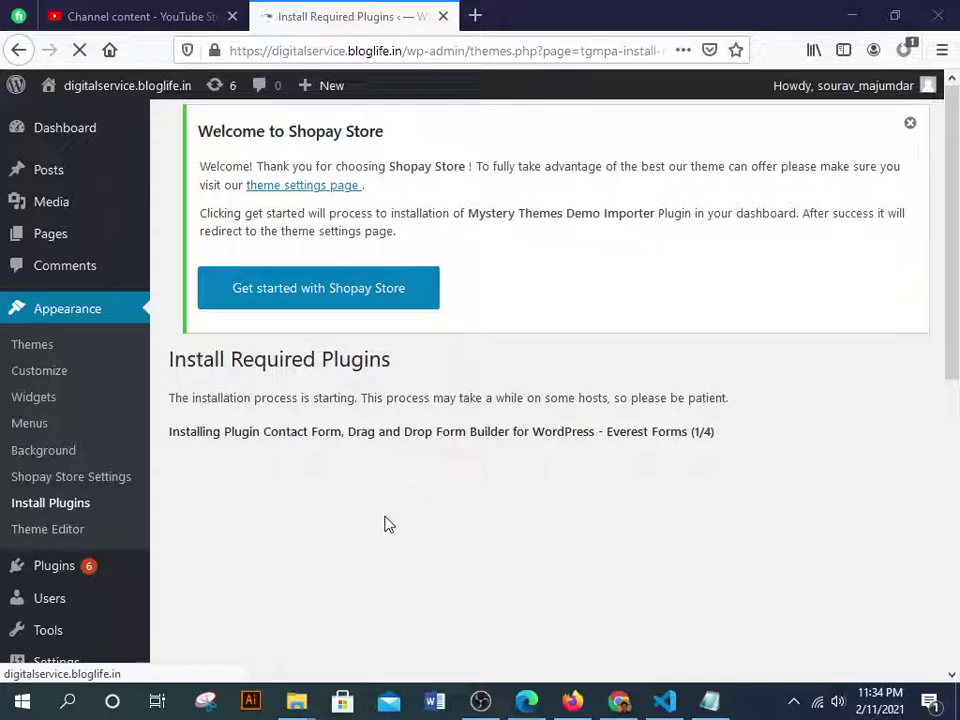
scroll(386, 522, "down", 8)
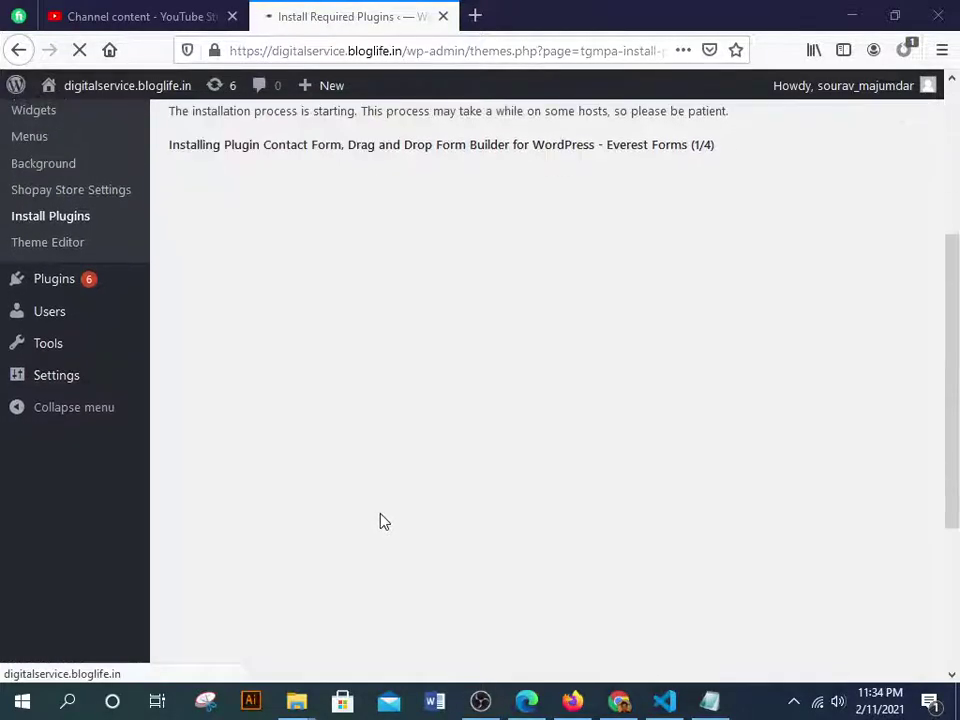
scroll(384, 521, "up", 8)
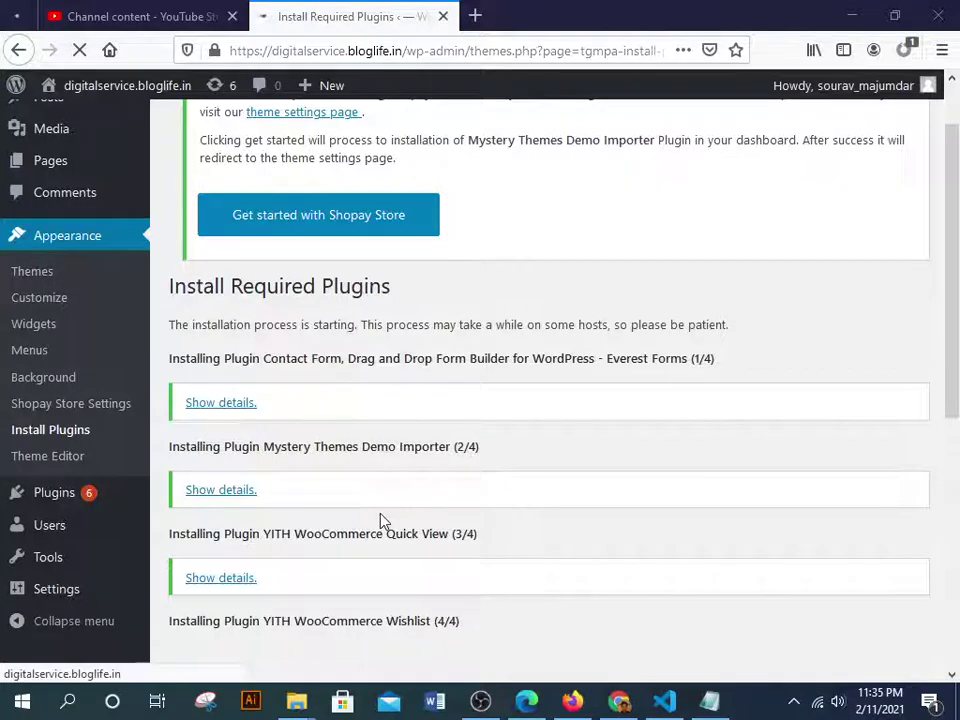
scroll(388, 529, "down", 5)
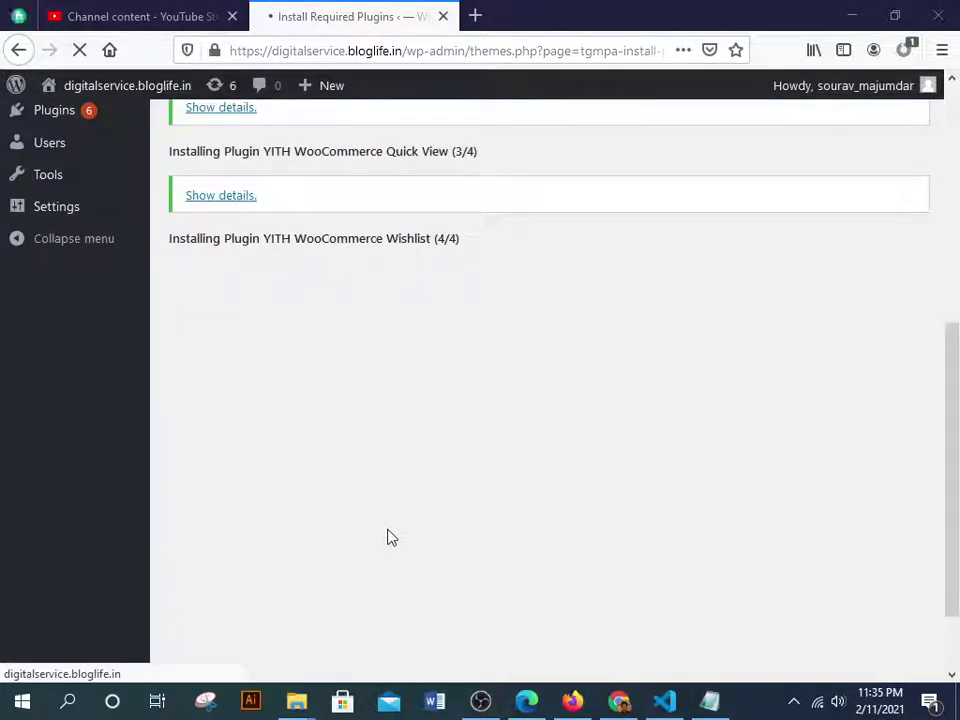
scroll(391, 554, "up", 6)
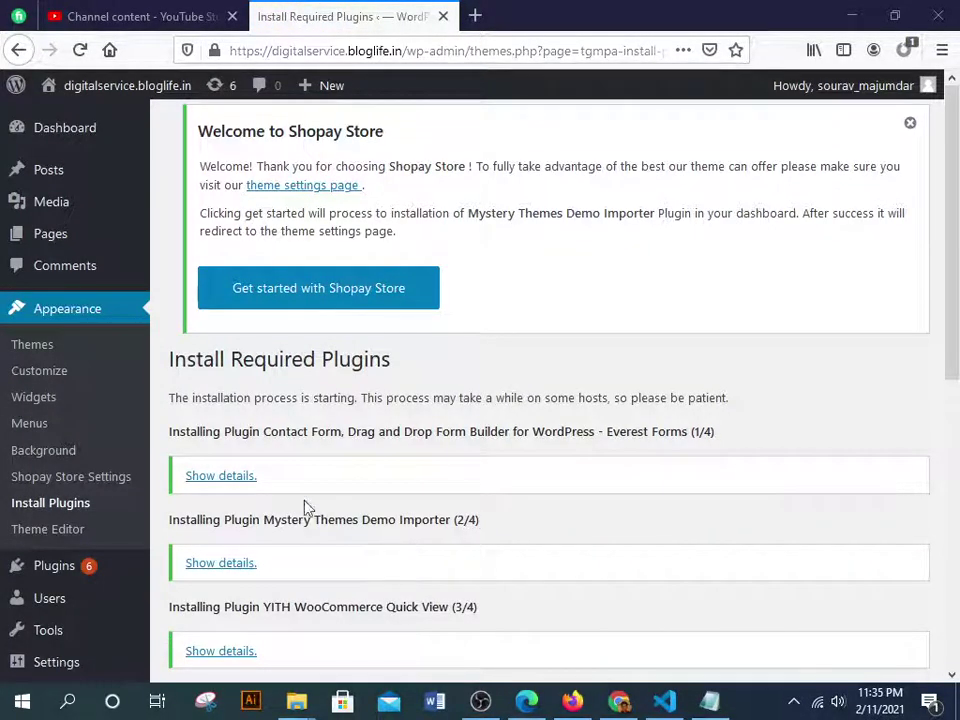
Return to the required plugins installer and bulk-activate all five listed plugins, including WooCommerce
scroll(216, 512, "down", 4)
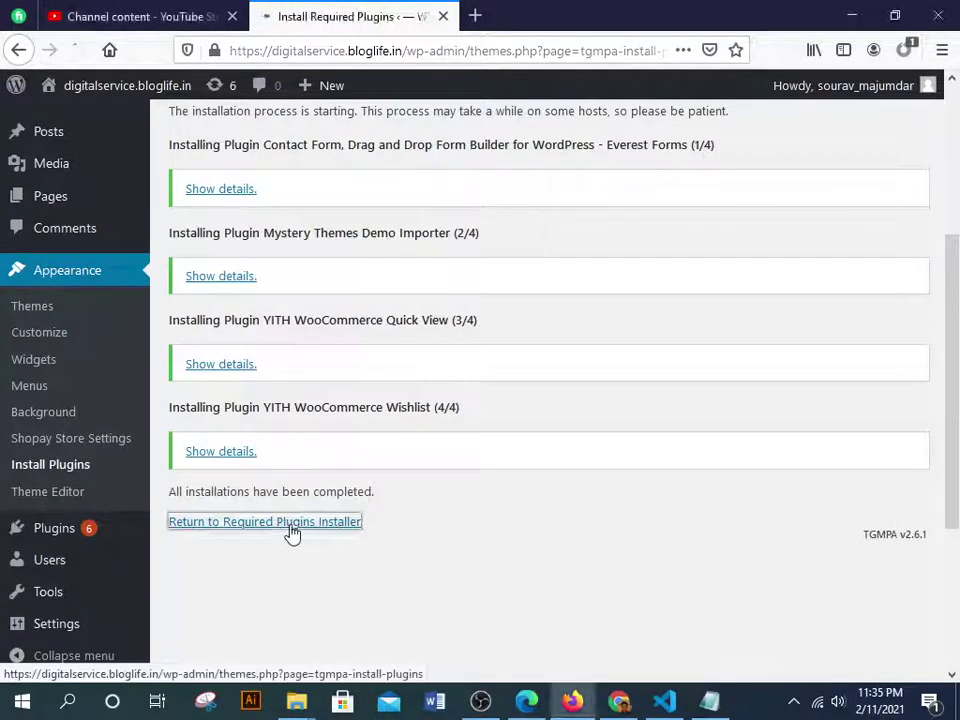
left_click(289, 527)
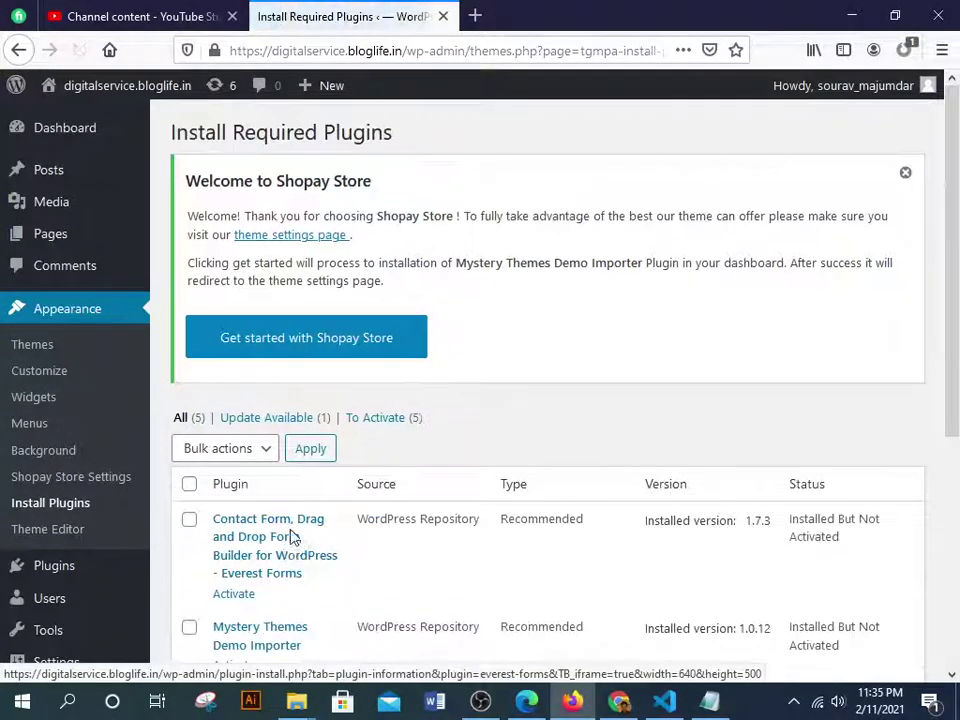
left_click(189, 487)
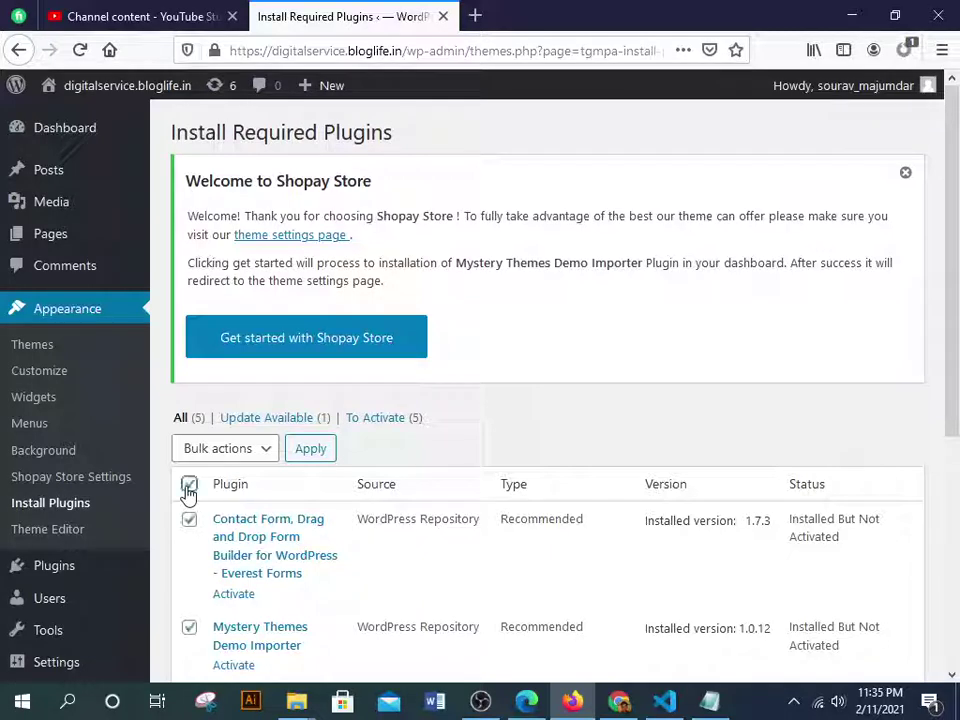
scroll(425, 467, "down", 4)
scroll(425, 467, "down", 1)
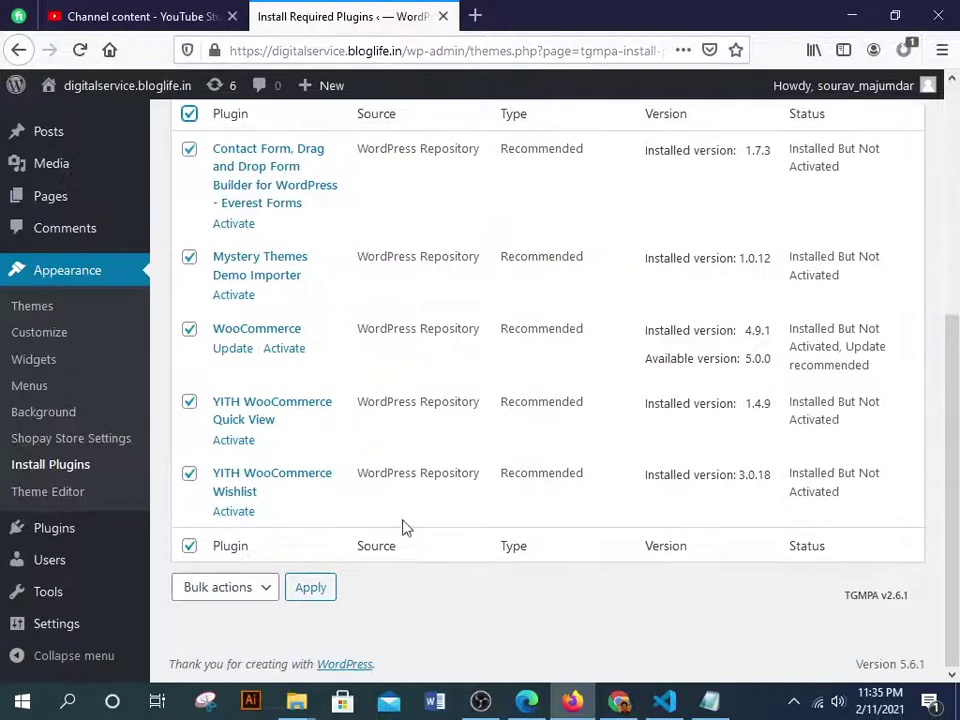
scroll(266, 460, "up", 3)
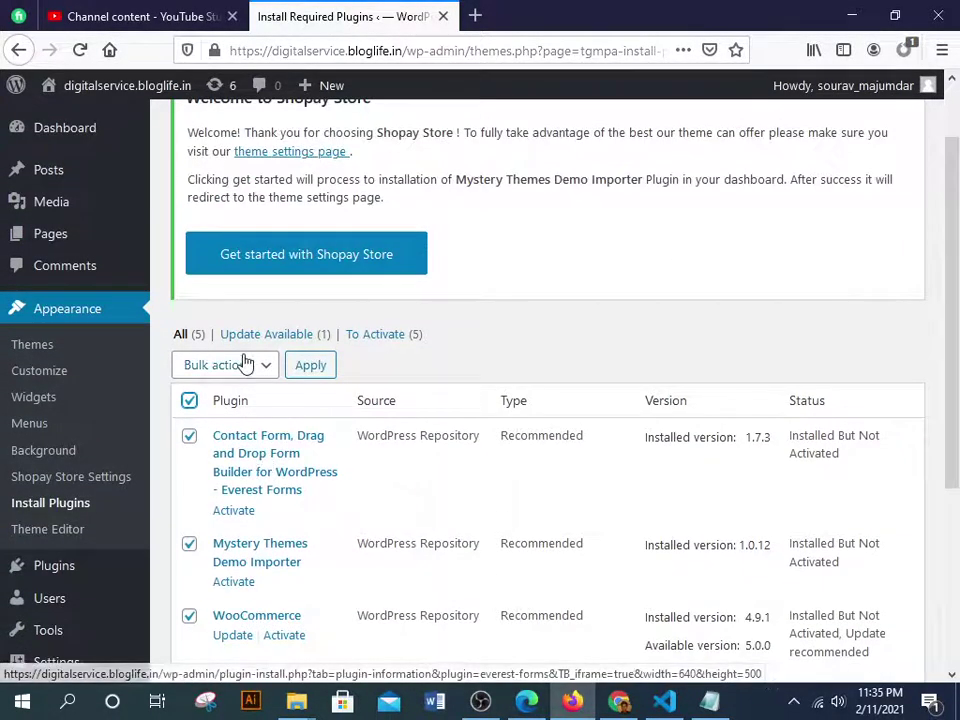
left_click(244, 364)
left_click(216, 472)
left_click(320, 366)
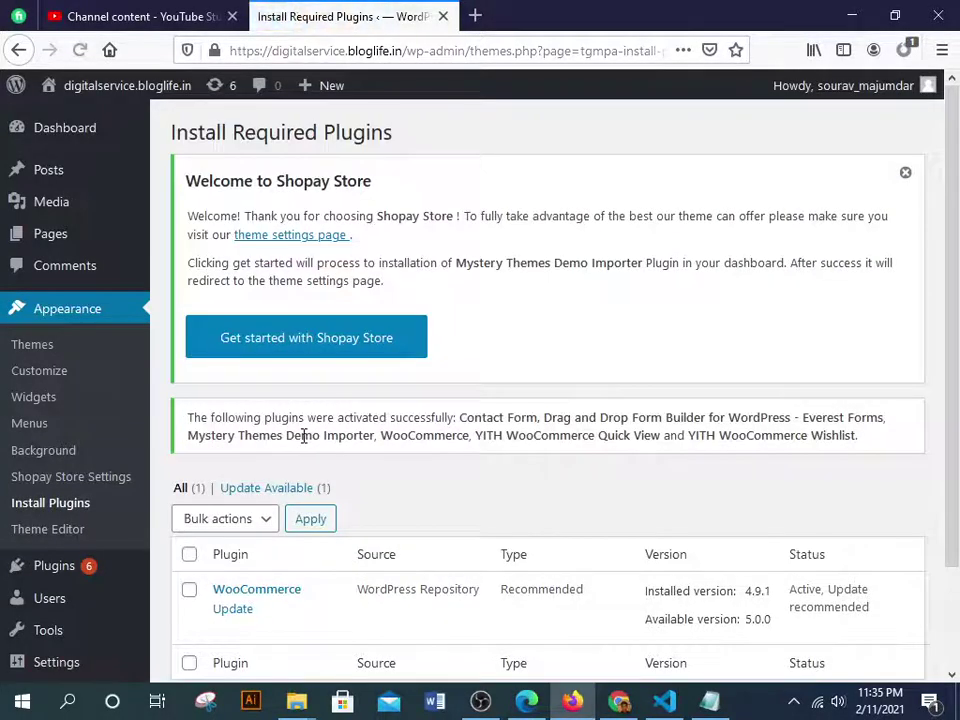
Start the WooCommerce plugin update and reopen the theme's plugin installation page
left_click(240, 611)
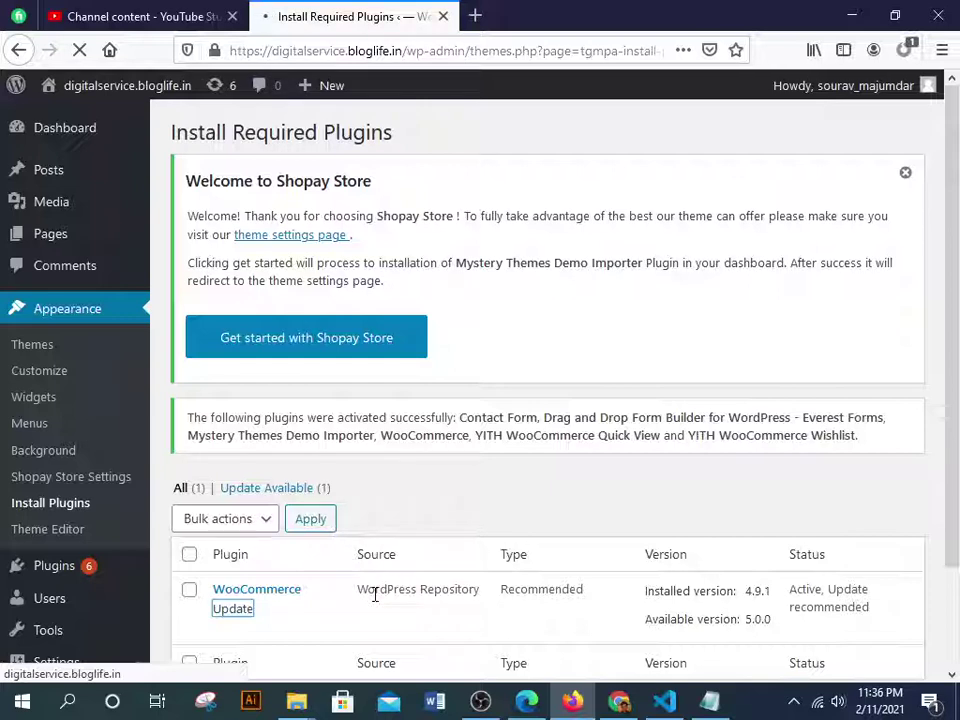
scroll(564, 480, "down", 3)
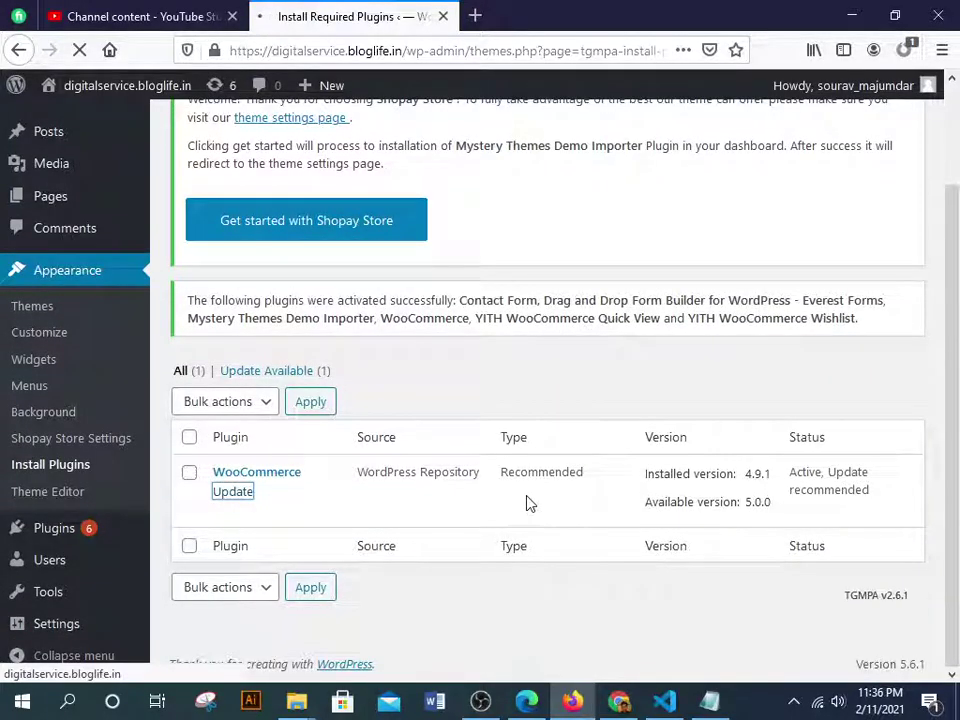
scroll(463, 418, "up", 3)
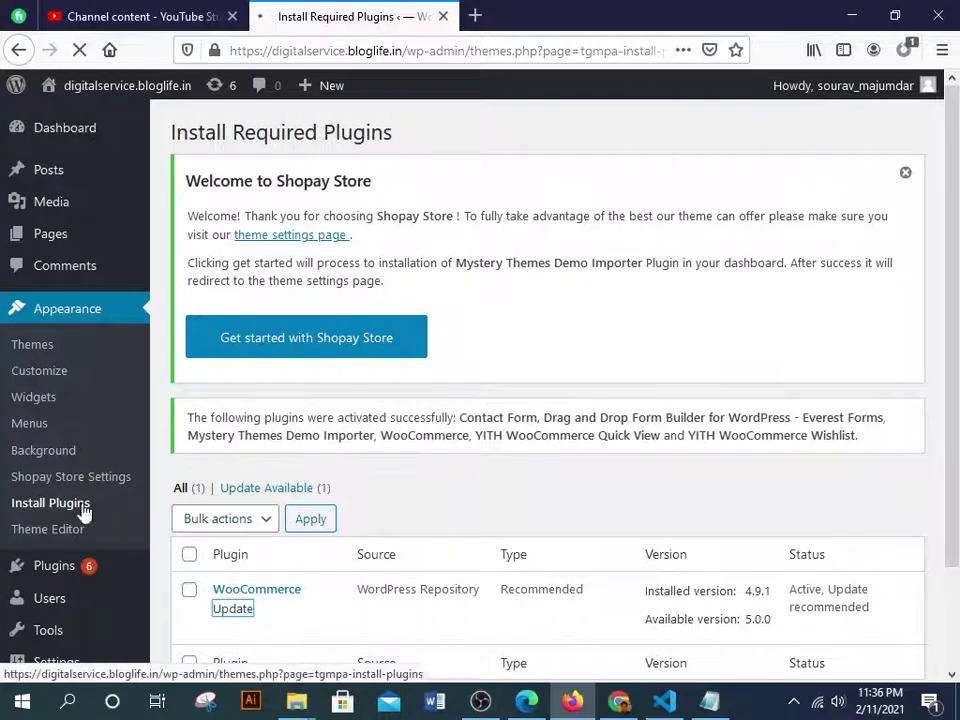
left_click(51, 510)
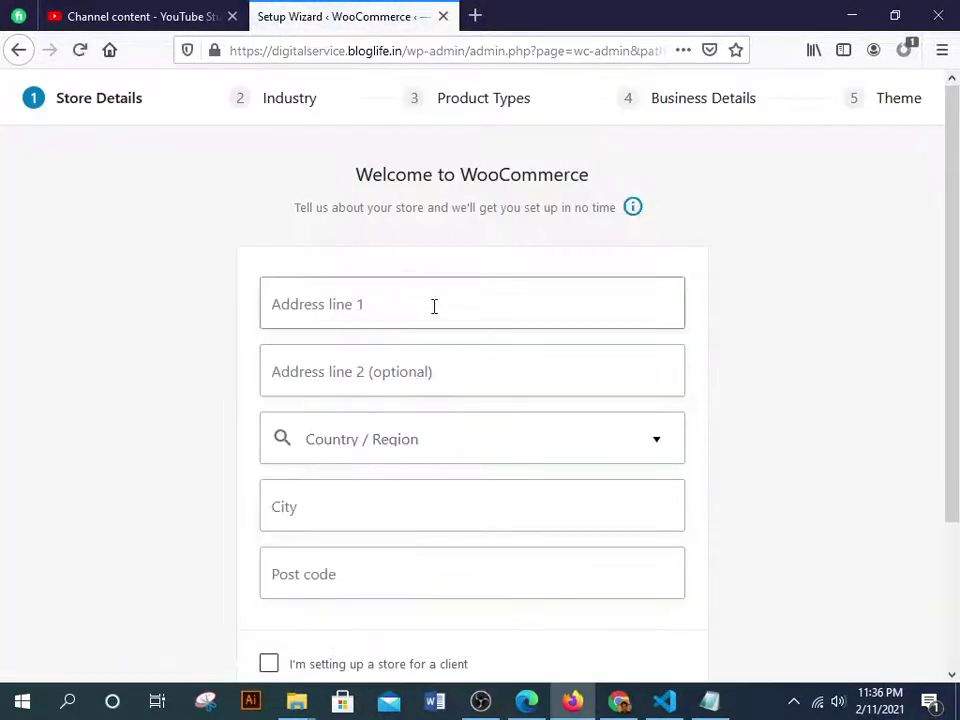
Fill in both address lines of the store details in the WooCommerce setup wizard
left_click(434, 306)
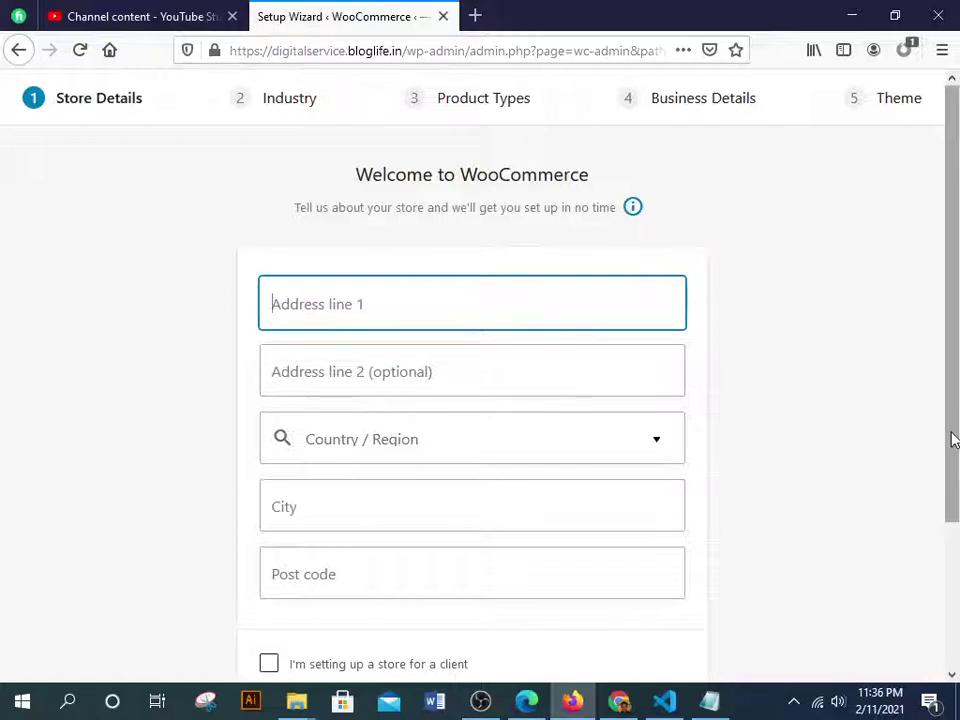
type("india")
key("Tab")
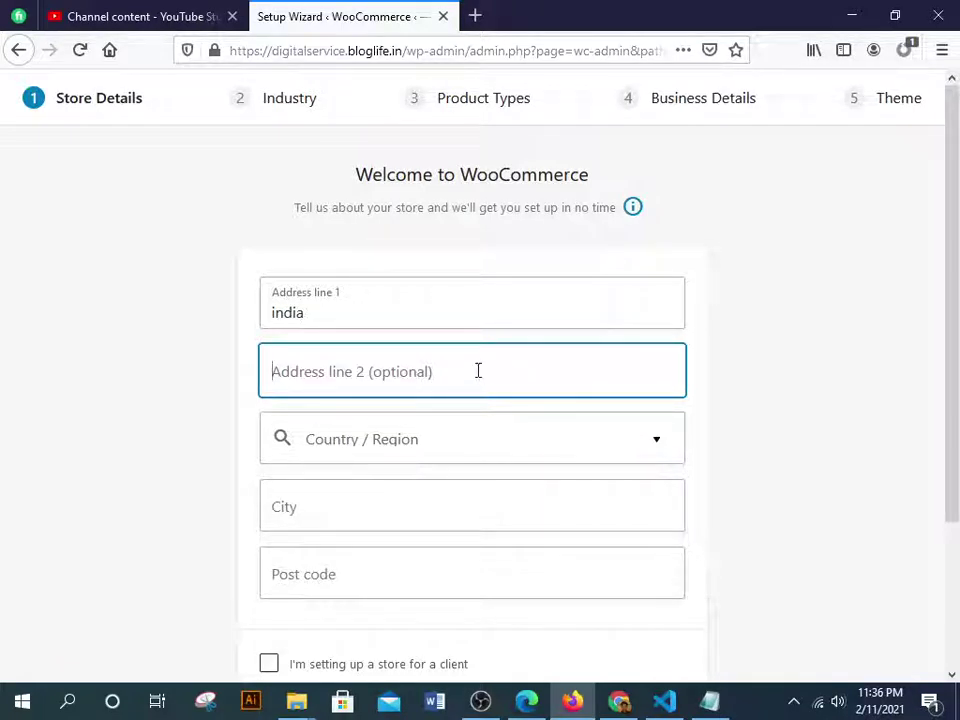
type("west")
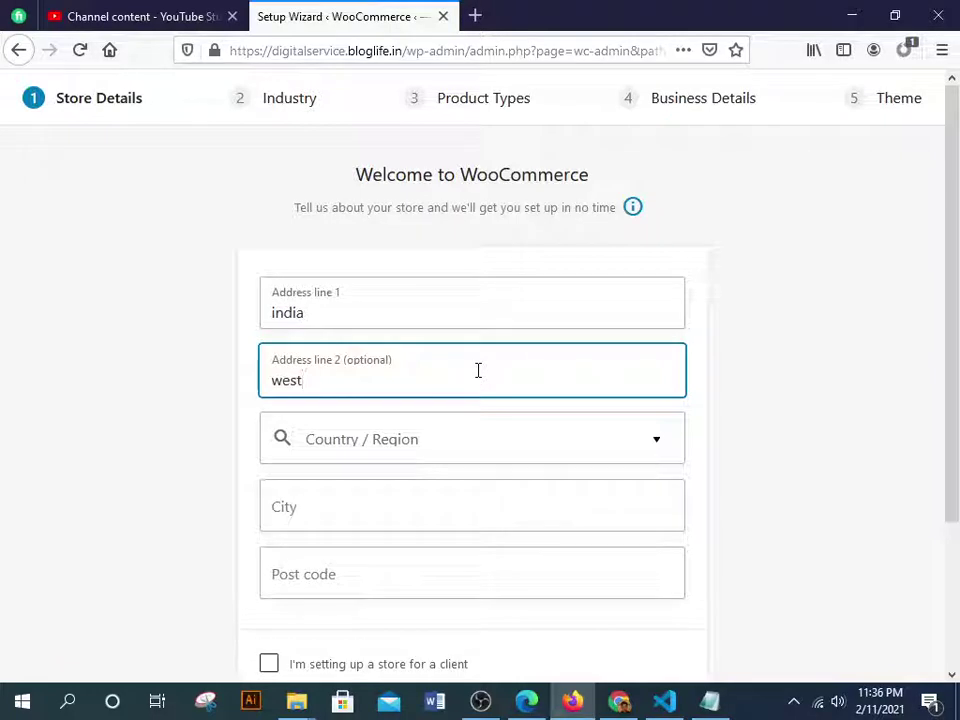
type(" beng")
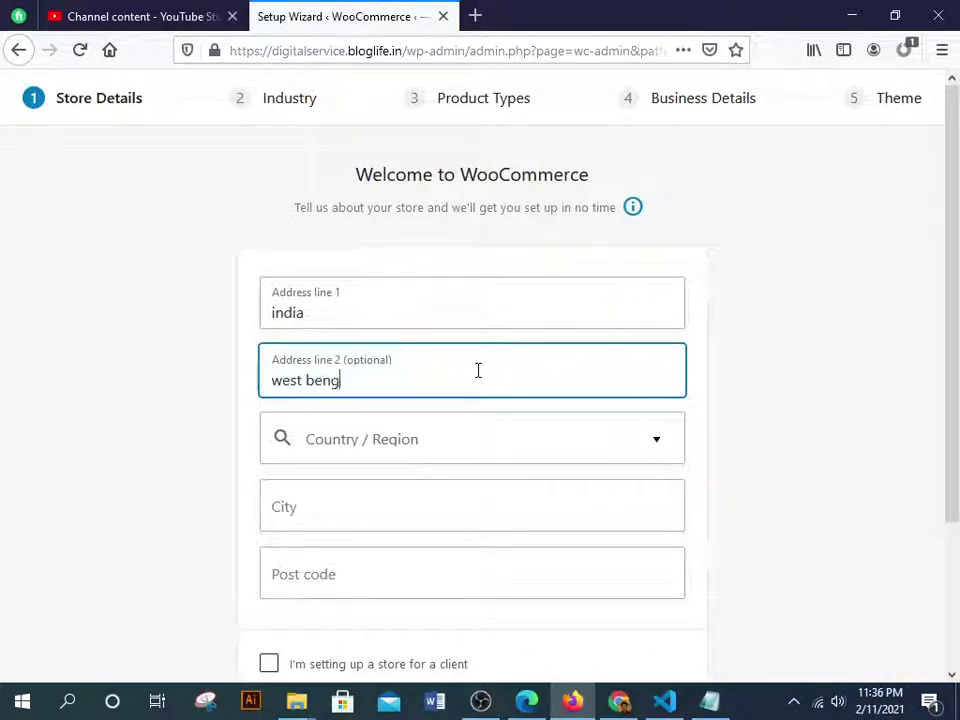
type("al")
Set the store's country and region to India — Andhra Pradesh
left_click(414, 452)
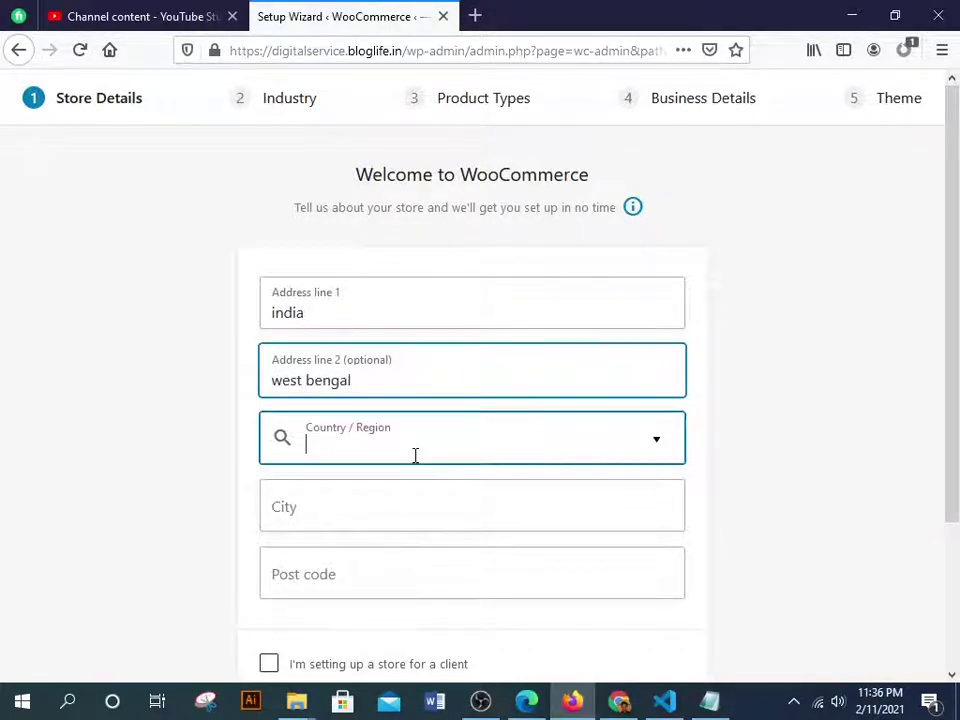
type("indi")
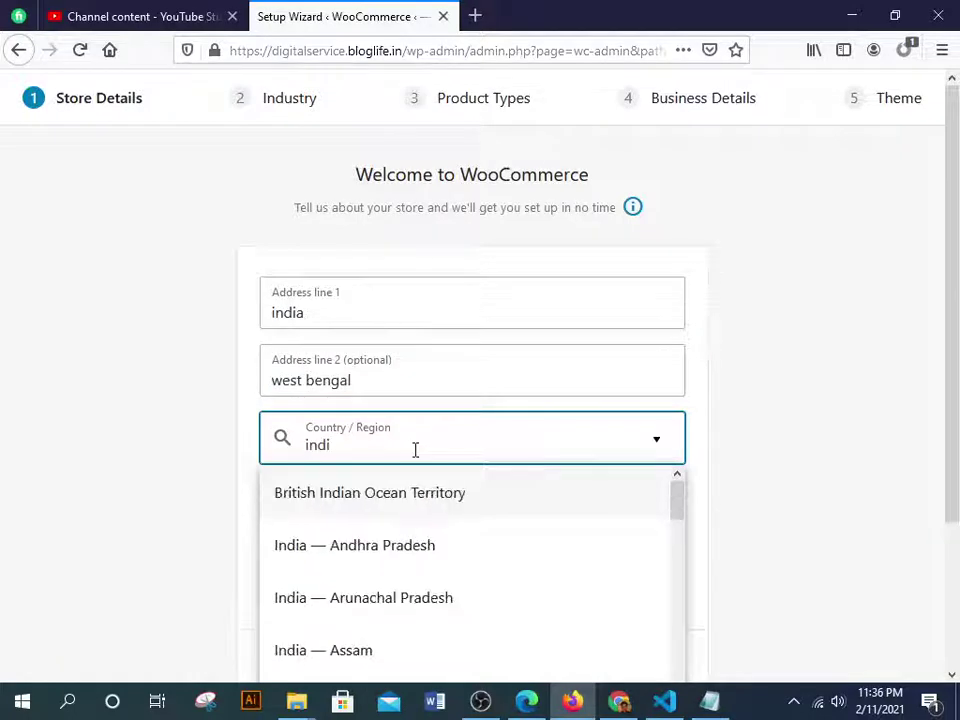
left_click(416, 563)
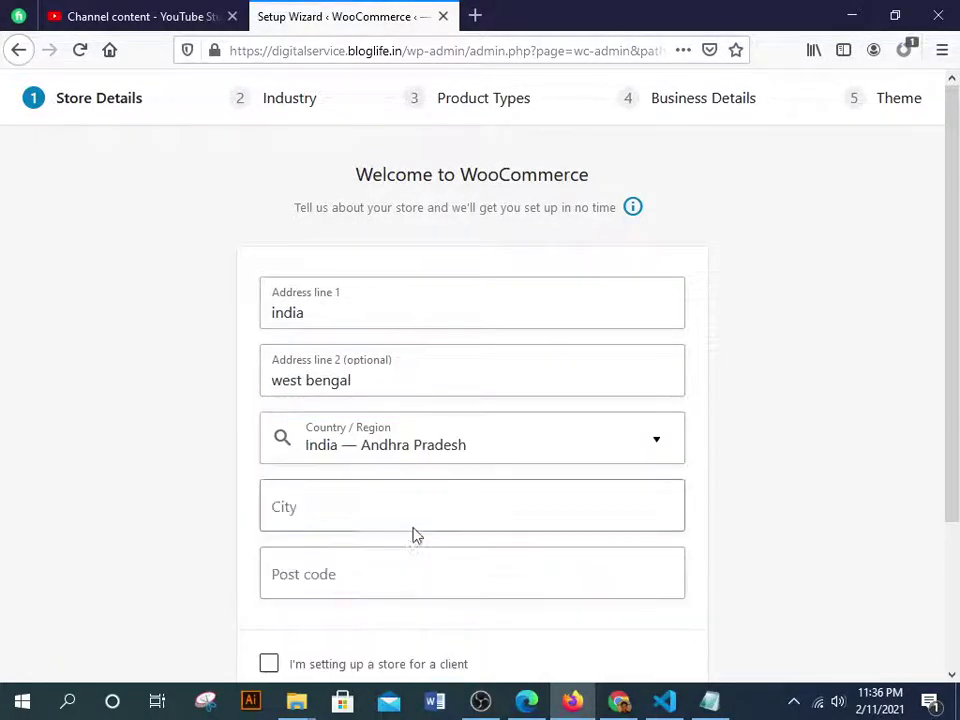
Enter the store's city and post code, leave the client-store option unchecked, and submit the store details
scroll(414, 536, "down", 2)
left_click(351, 330)
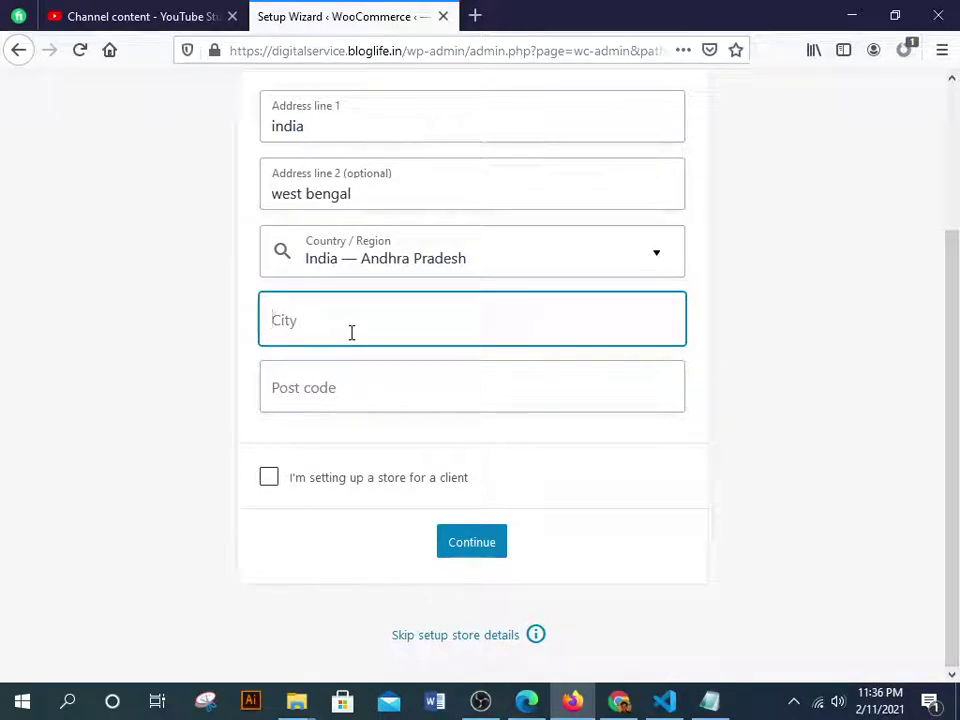
type("k")
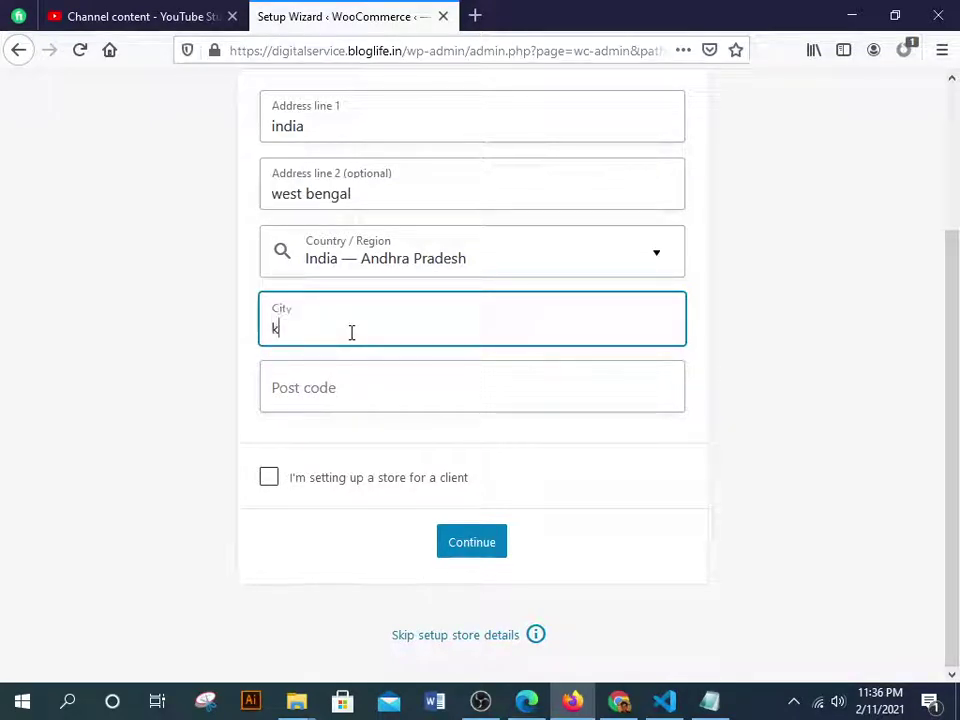
type("alyan")
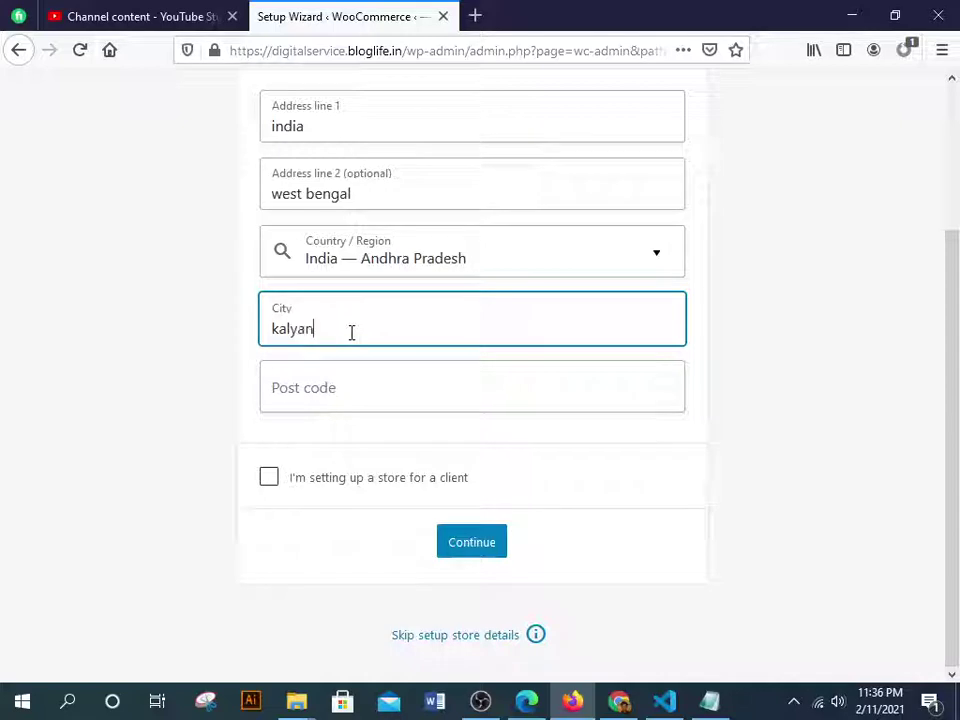
type("i")
key("Tab")
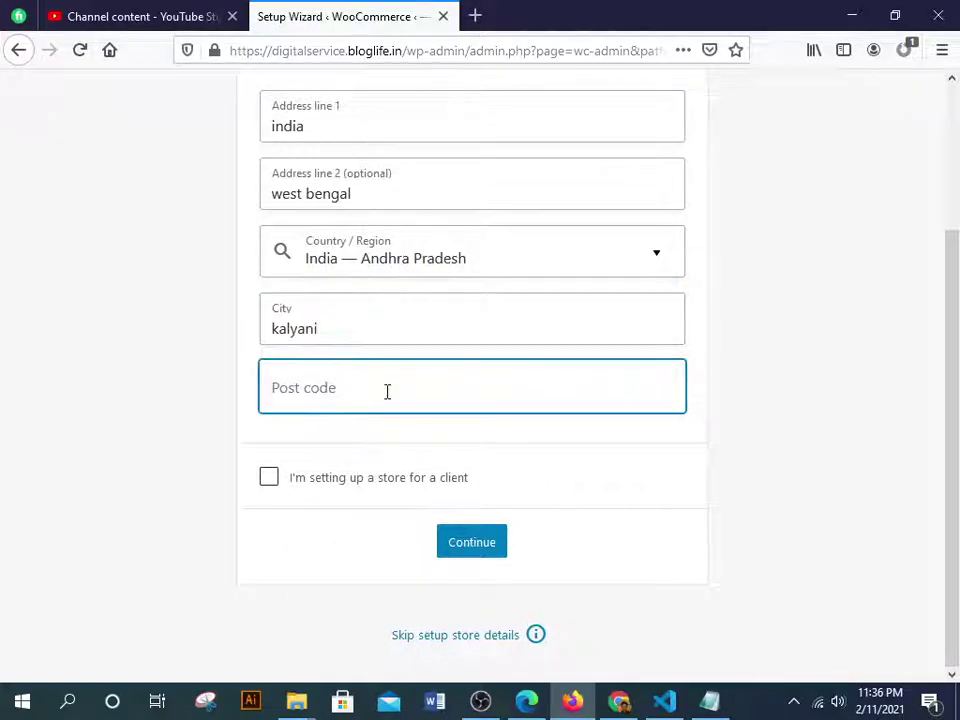
type("84764")
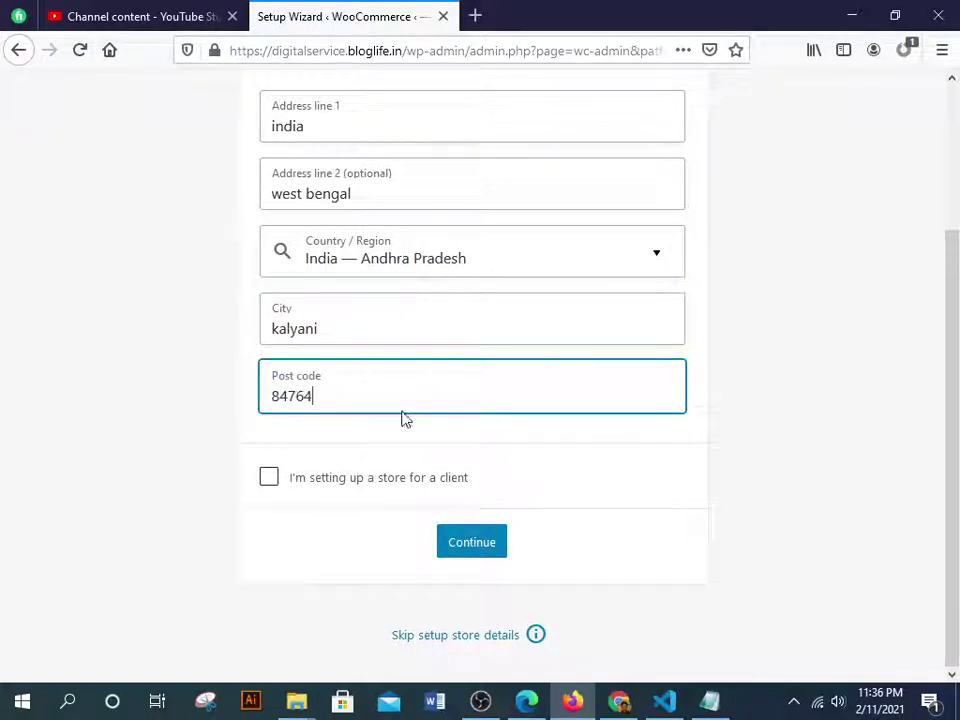
left_click(284, 483)
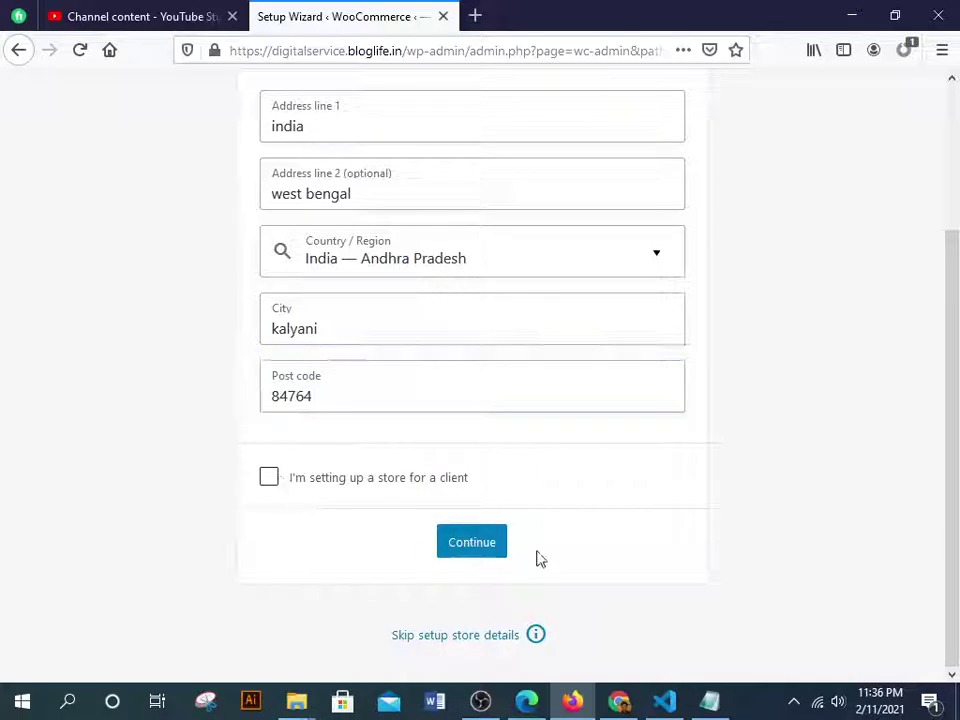
left_click(452, 546)
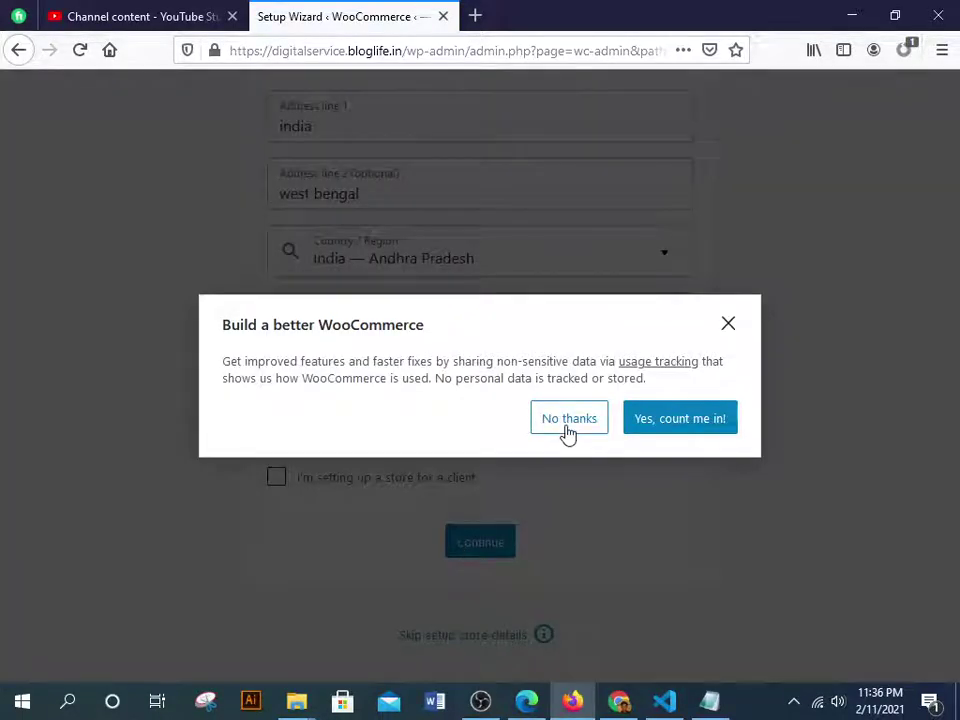
Decline WooCommerce usage tracking and submit Other as the store's industry, leaving its description empty
left_click(568, 424)
left_click_drag(222, 324, 426, 345)
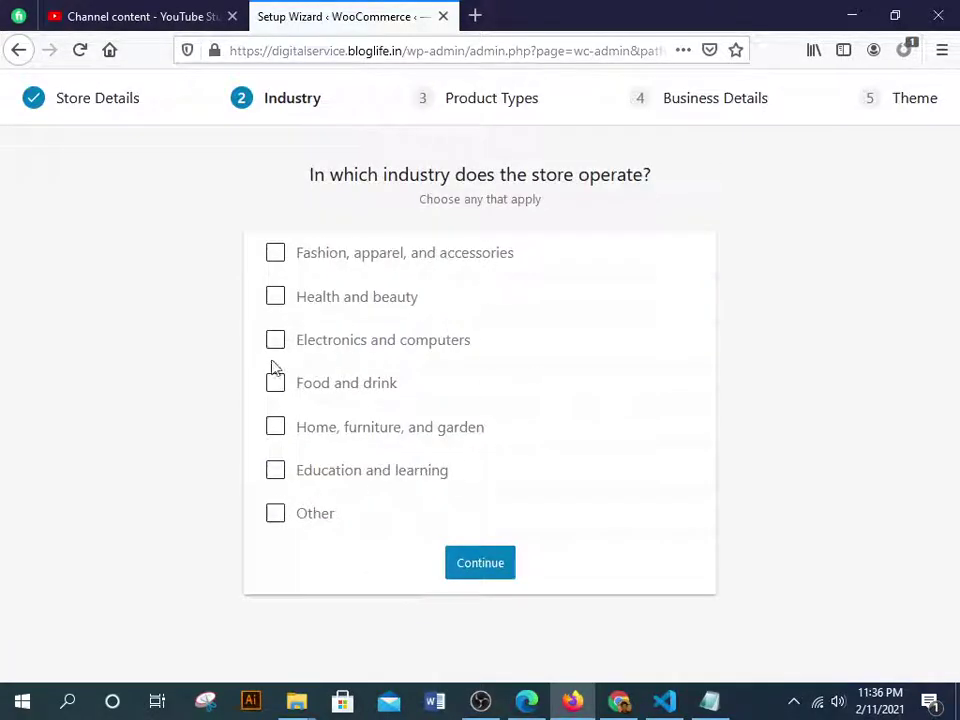
left_click(276, 515)
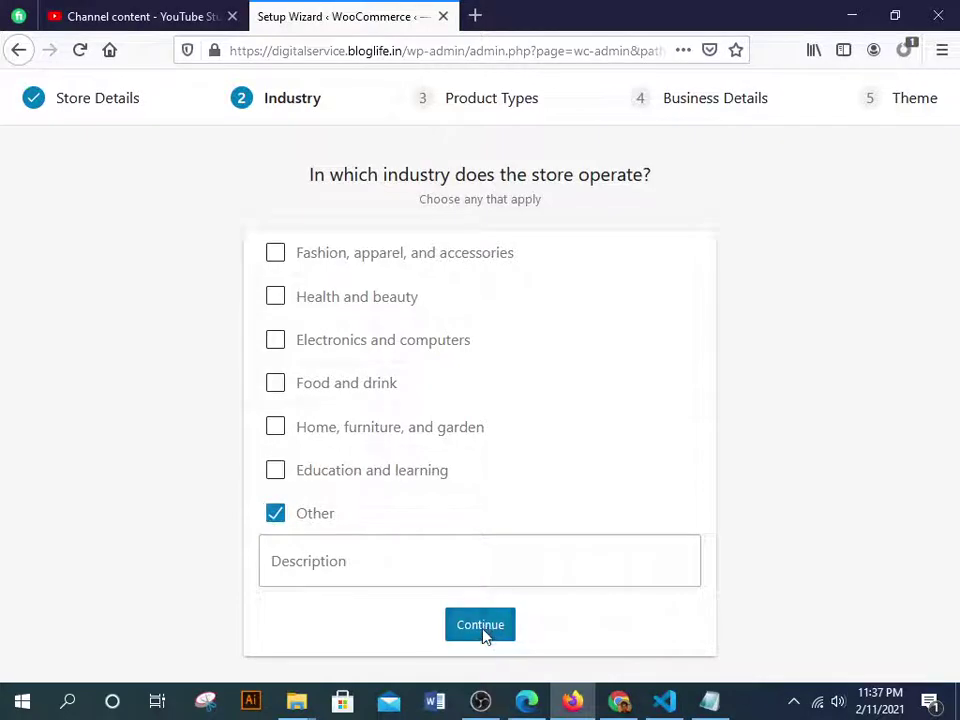
left_click(489, 625)
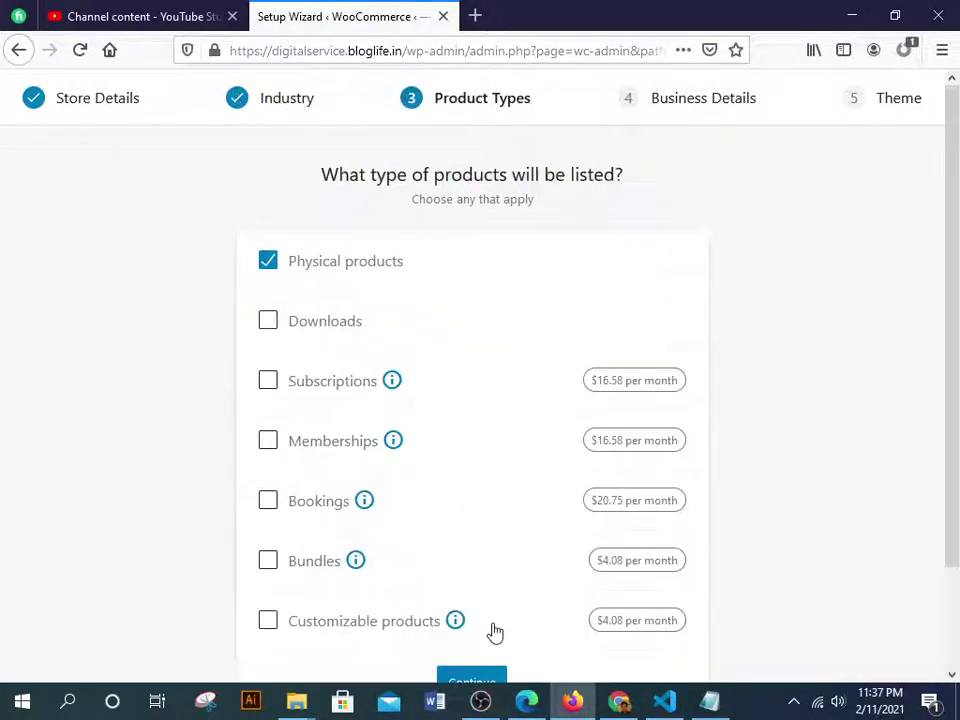
Add Downloads to the product types alongside Physical products and submit the selection
left_click(266, 321)
scroll(477, 446, "down", 1)
scroll(477, 446, "down", 1)
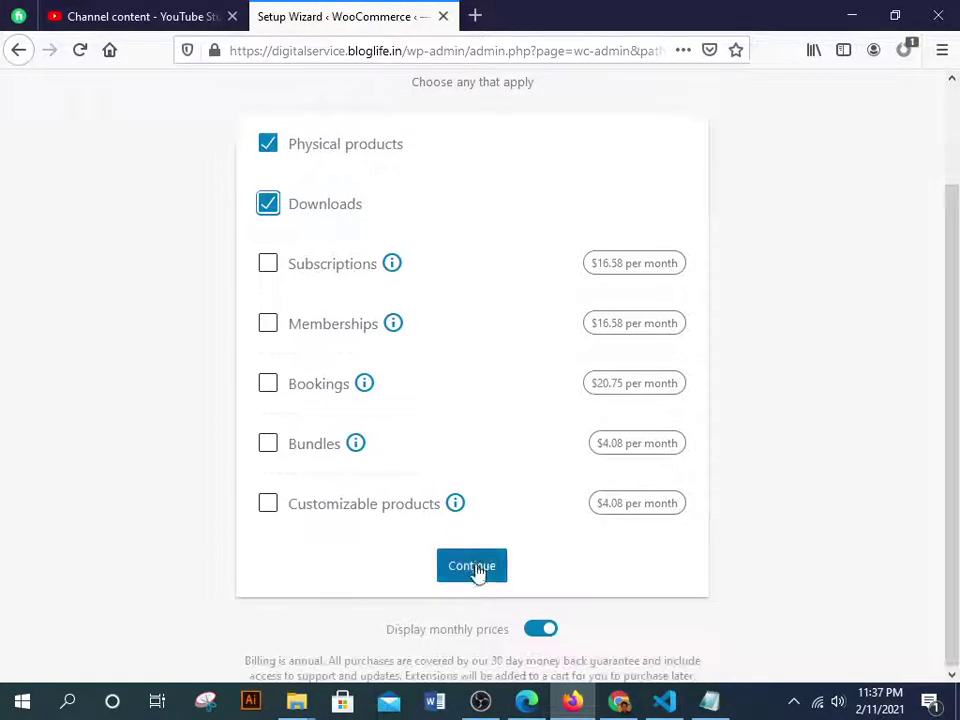
left_click(475, 568)
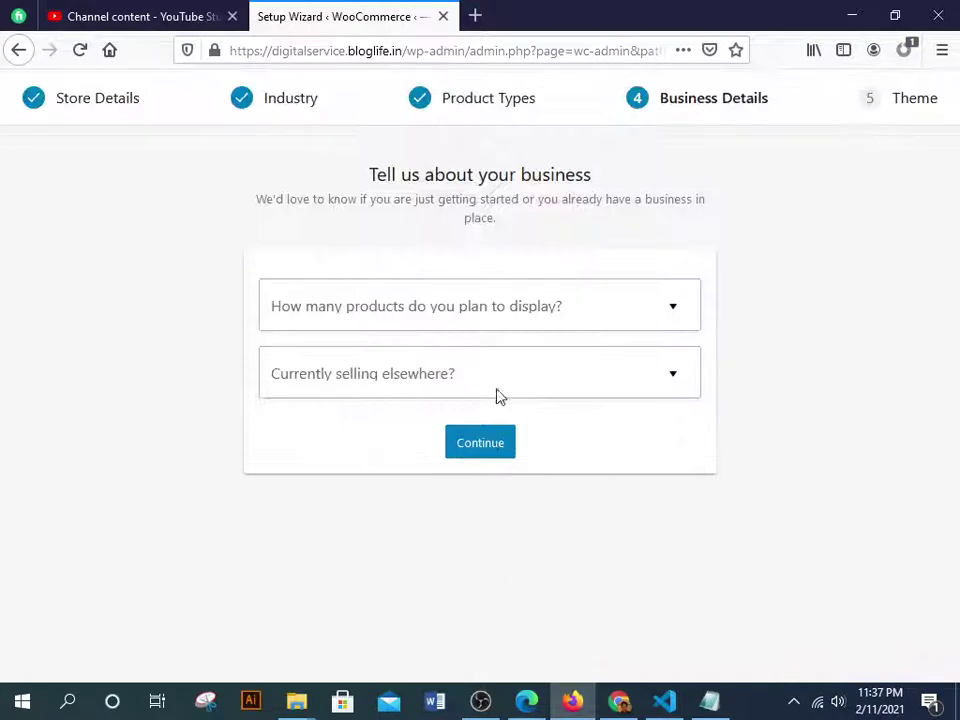
In the business details, state that there are no products yet and answer No to currently selling elsewhere
left_click(491, 324)
left_click(461, 362)
left_click(461, 377)
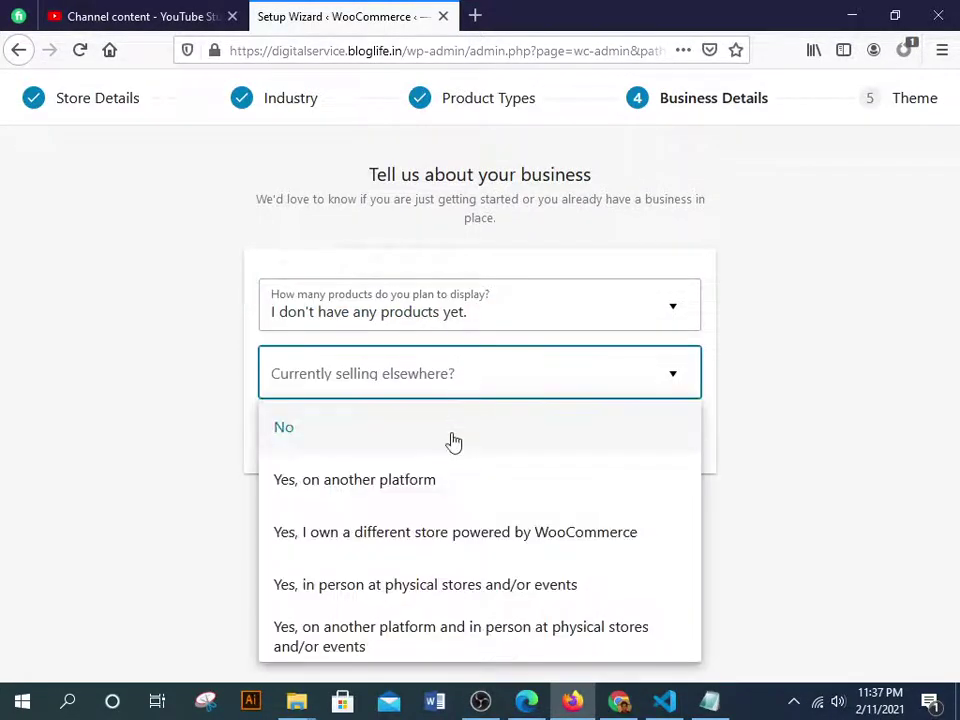
left_click(452, 436)
Turn off the Facebook, Mailchimp, Creative Mail and Google Ads extensions and submit the business details
scroll(609, 570, "down", 3)
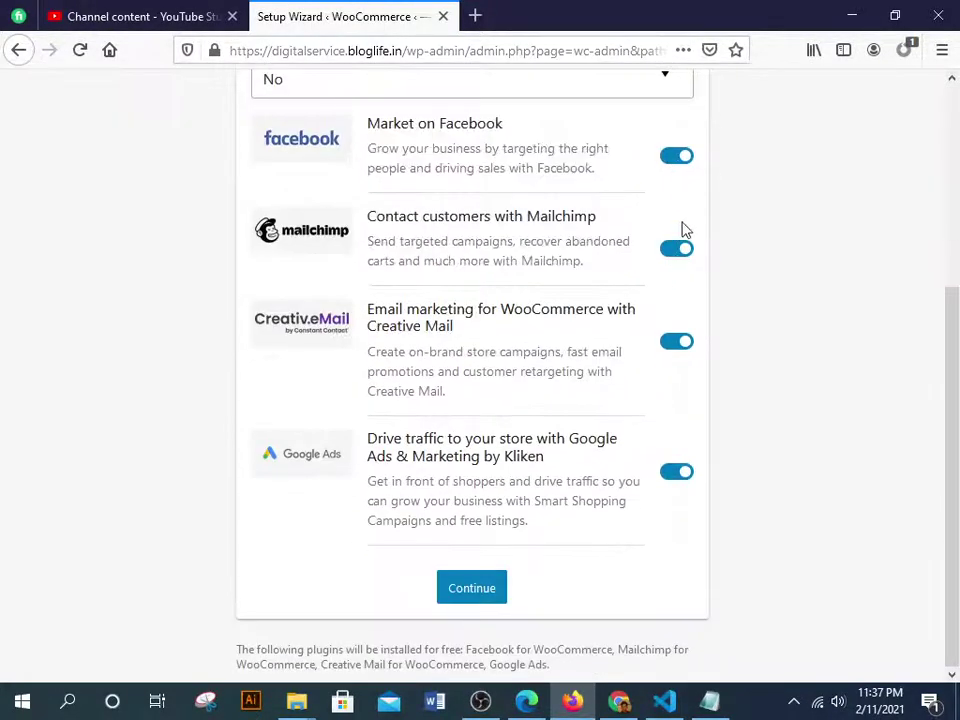
left_click(675, 249)
left_click(671, 166)
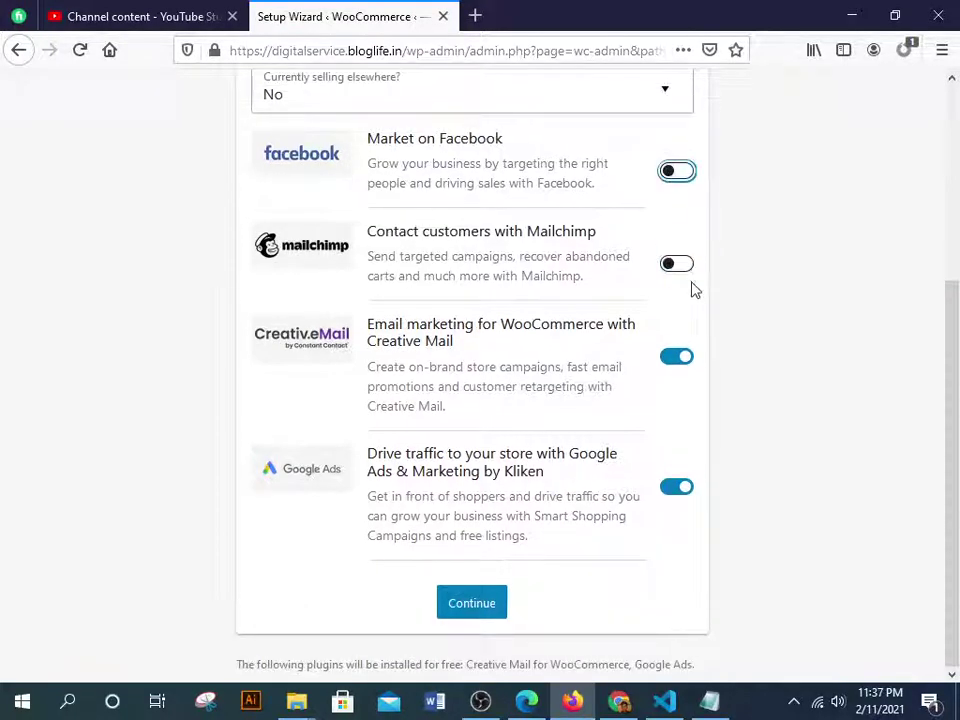
left_click(673, 366)
left_click(676, 490)
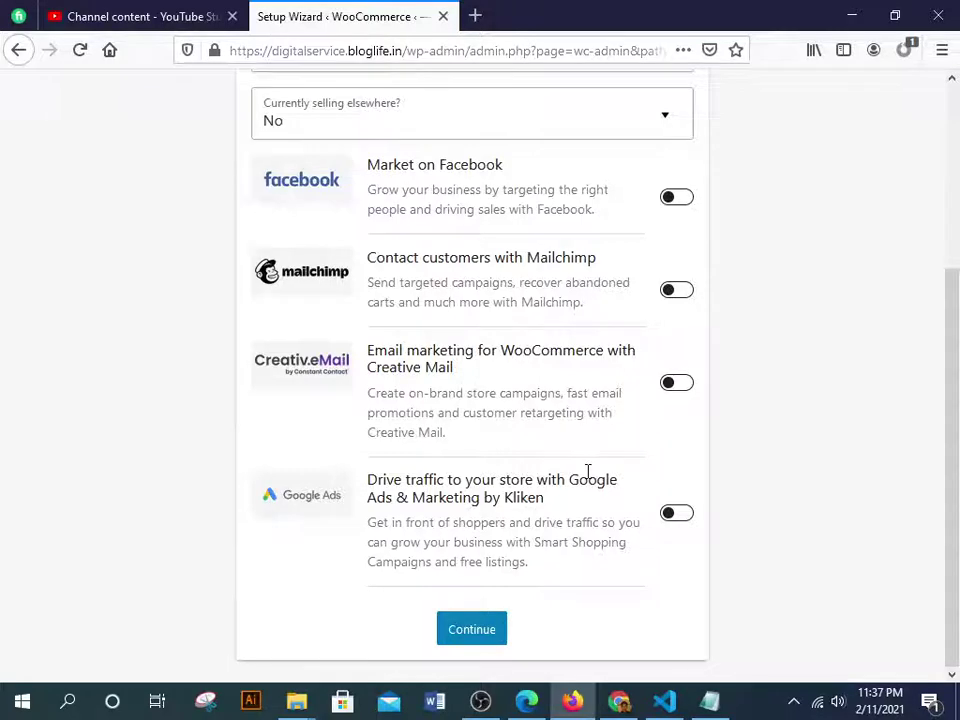
scroll(389, 485, "down", 3)
left_click(310, 464)
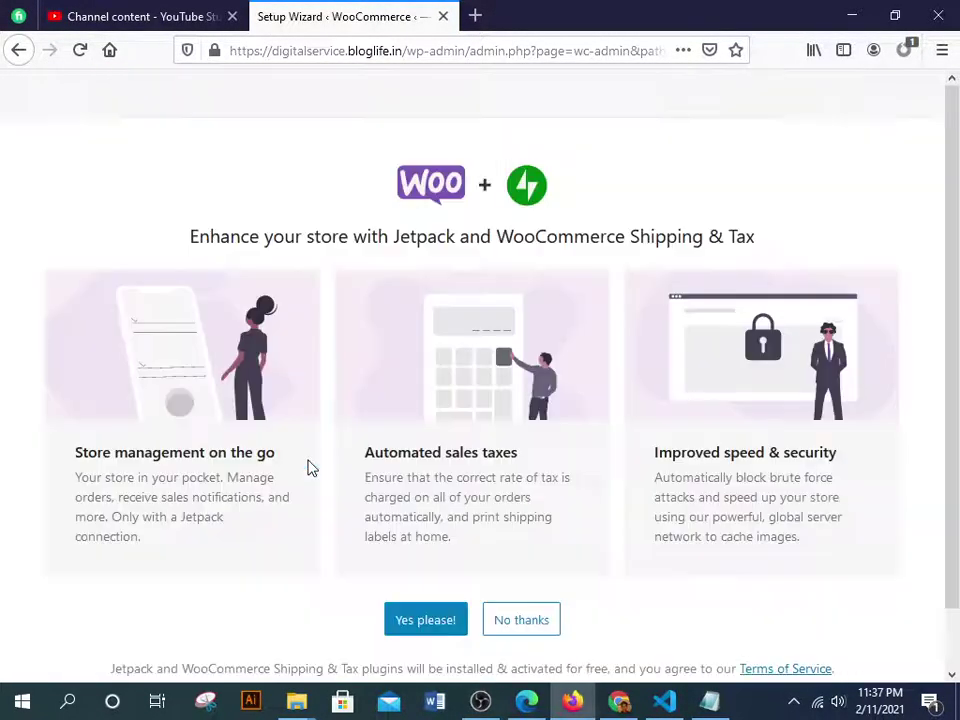
Decline Jetpack and WooCommerce Shipping & Tax, and dismiss the WooCommerce welcome message
left_click(540, 620)
scroll(542, 577, "down", 1)
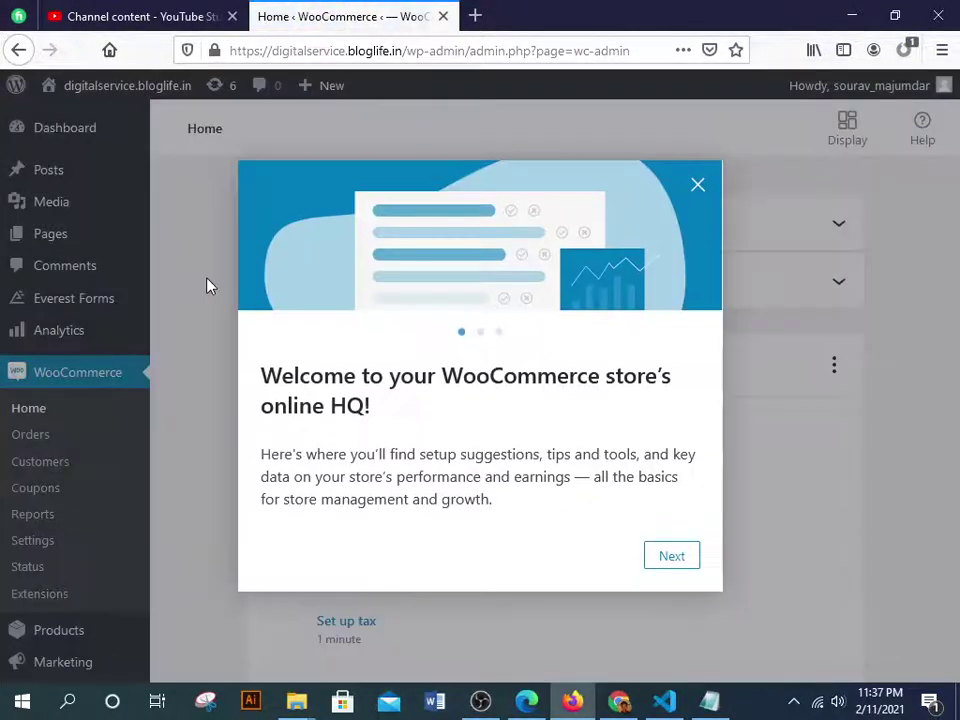
left_click(697, 186)
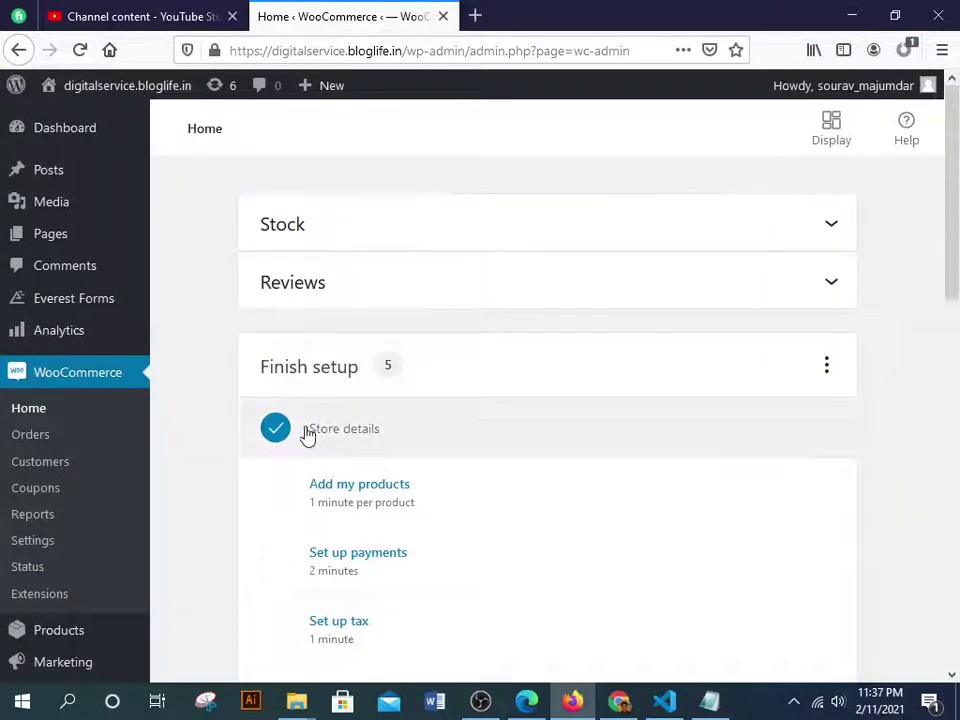
scroll(71, 465, "down", 3)
mouse_move(66, 470)
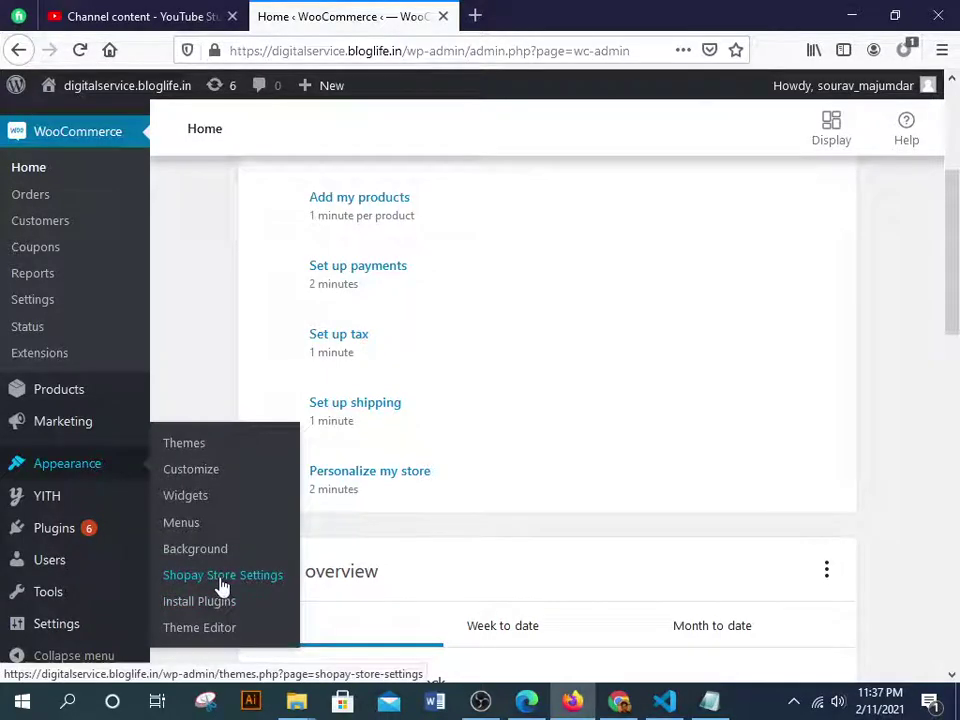
scroll(66, 591, "up", 3)
mouse_move(72, 314)
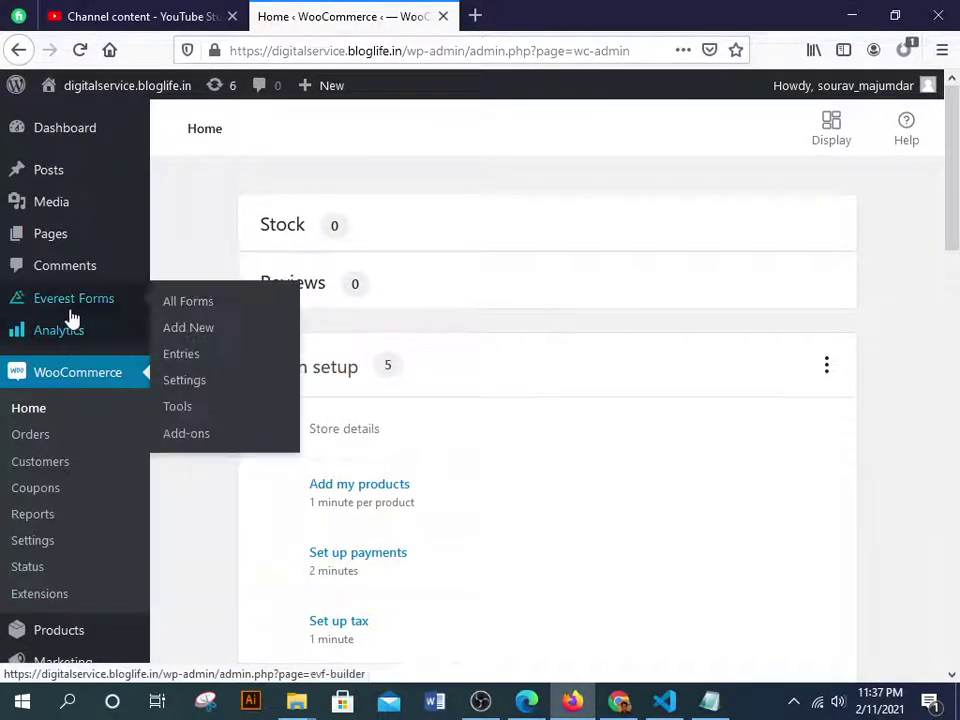
scroll(86, 484, "down", 3)
mouse_move(88, 484)
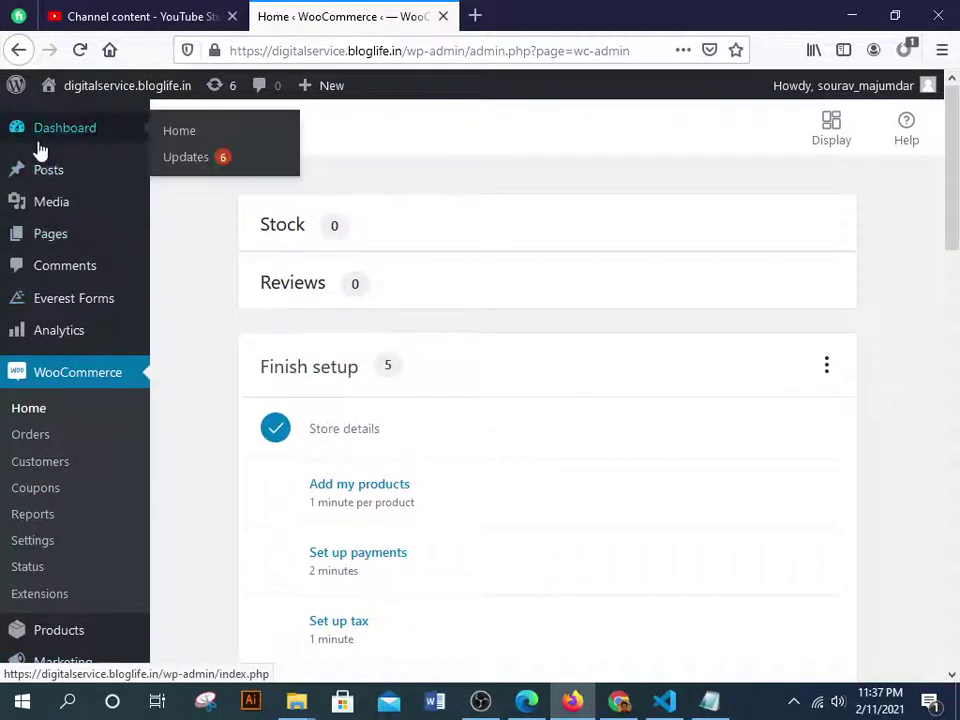
Return to the WordPress dashboard and start the Shopay Store theme's get-started process
left_click(38, 146)
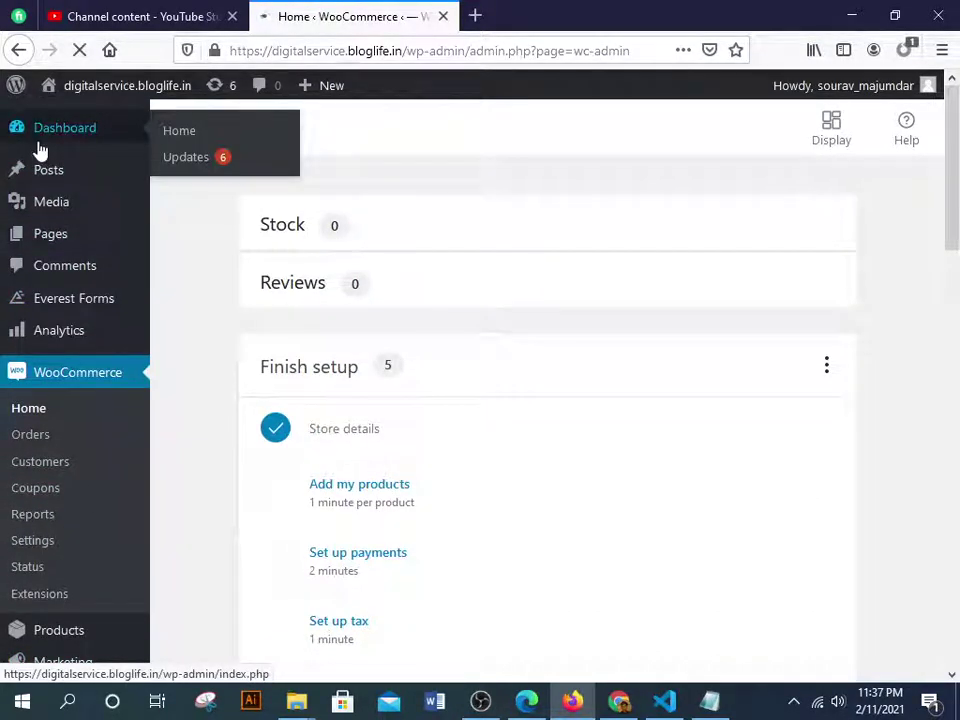
mouse_move(131, 331)
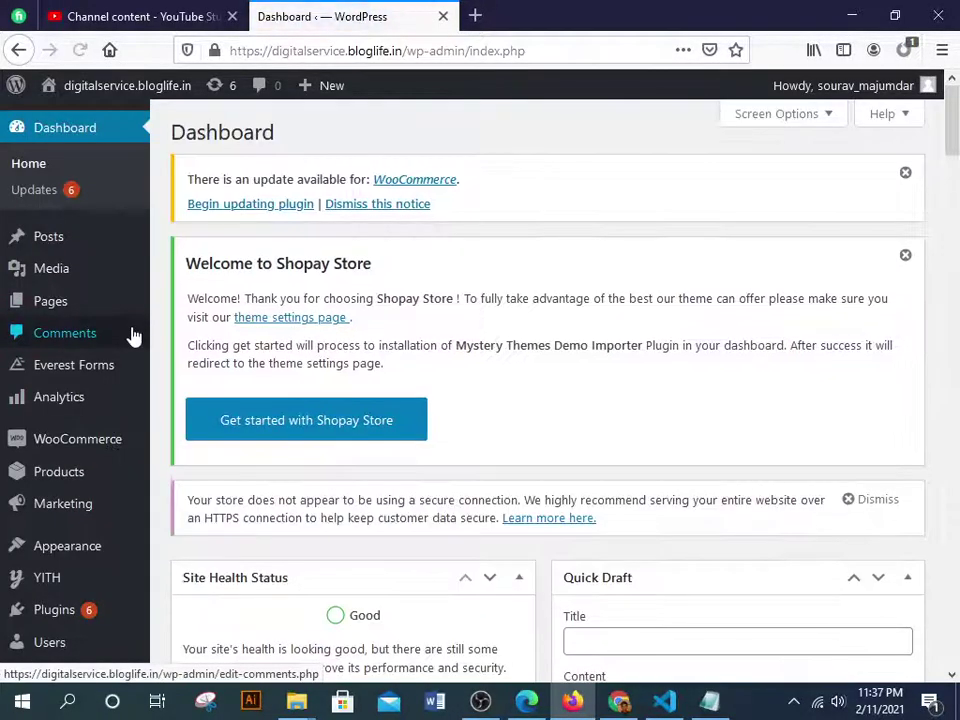
left_click(297, 428)
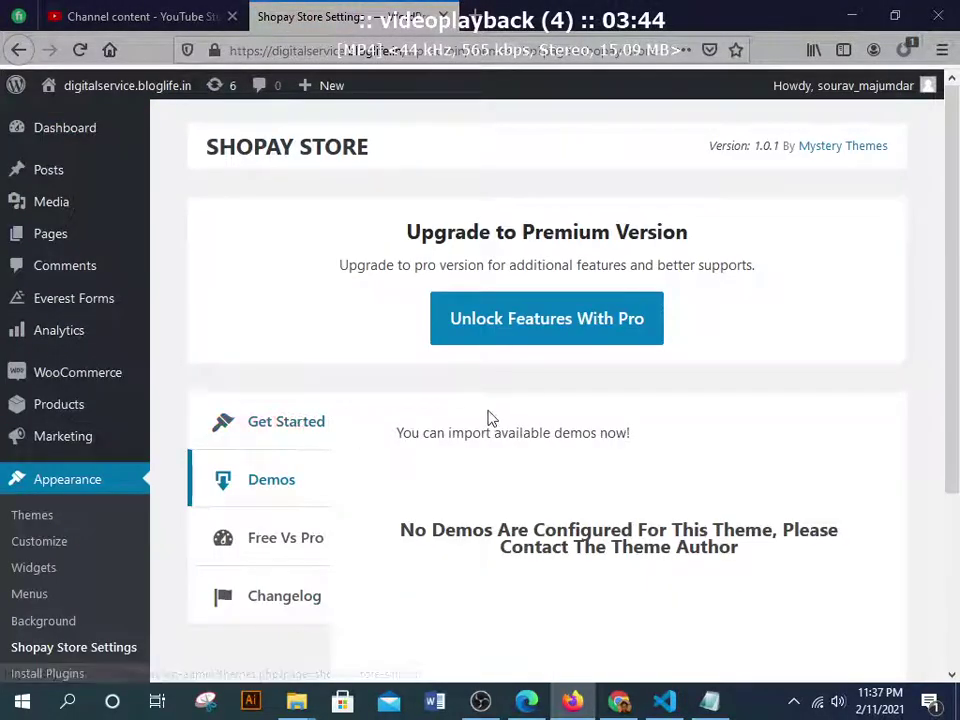
Examine the demo import options and the Get Started links in the Shopay Store settings
scroll(403, 431, "down", 2)
scroll(402, 385, "down", 1)
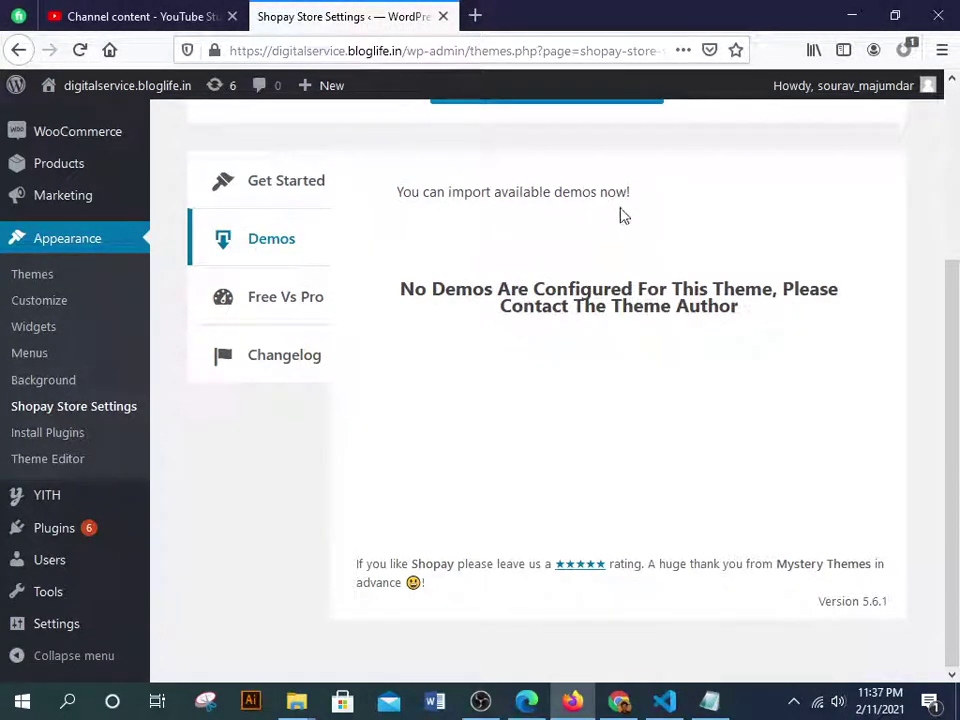
left_click_drag(397, 191, 662, 201)
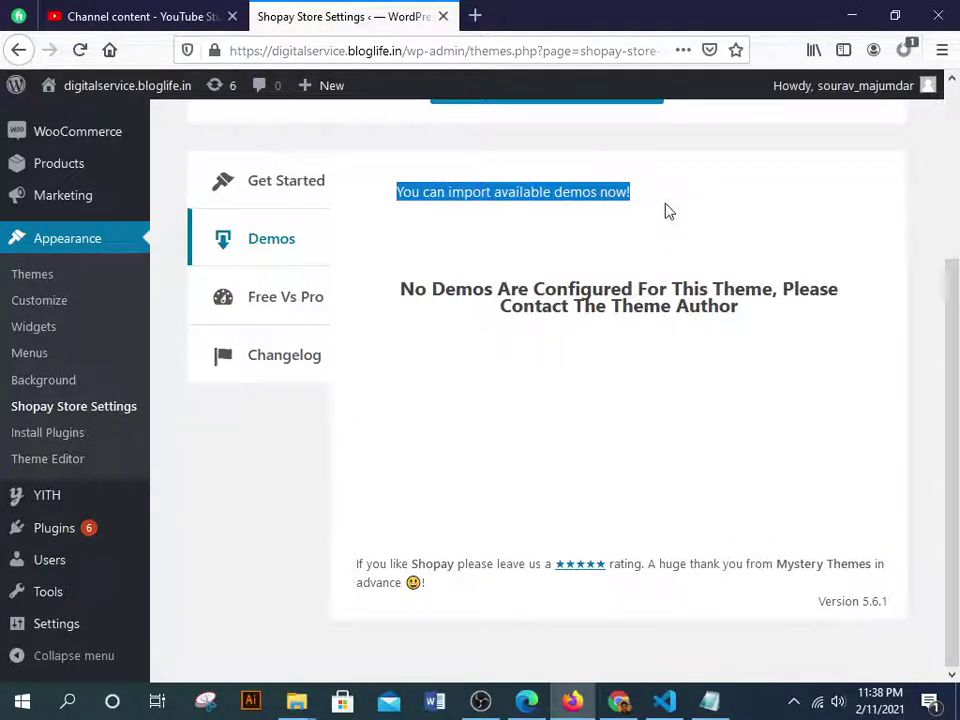
left_click(669, 211)
scroll(446, 313, "up", 3)
left_click(300, 421)
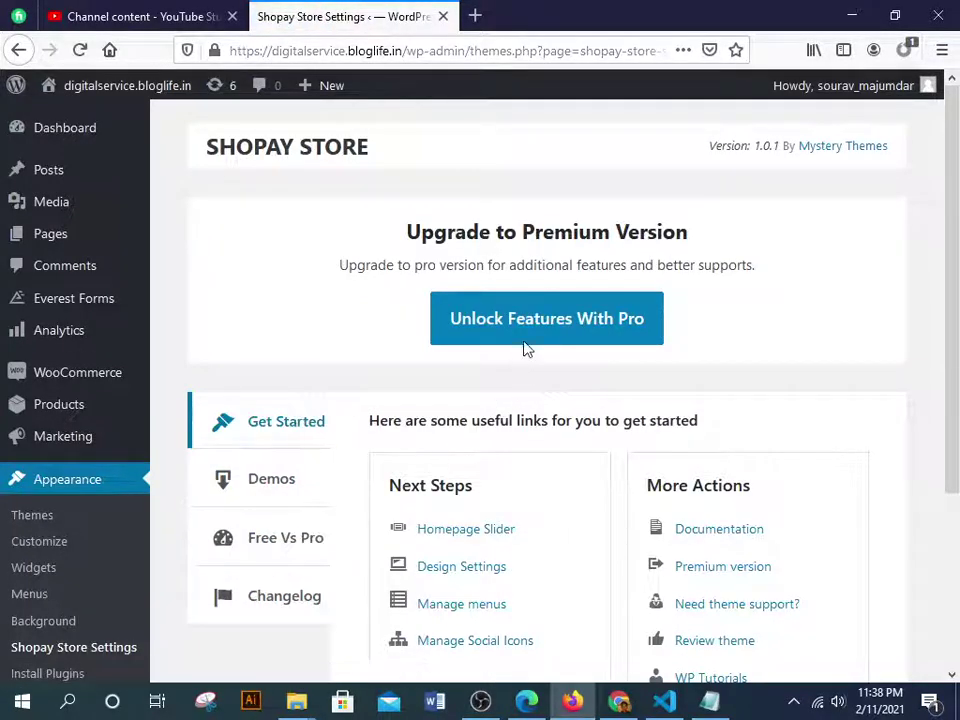
scroll(525, 340, "down", 2)
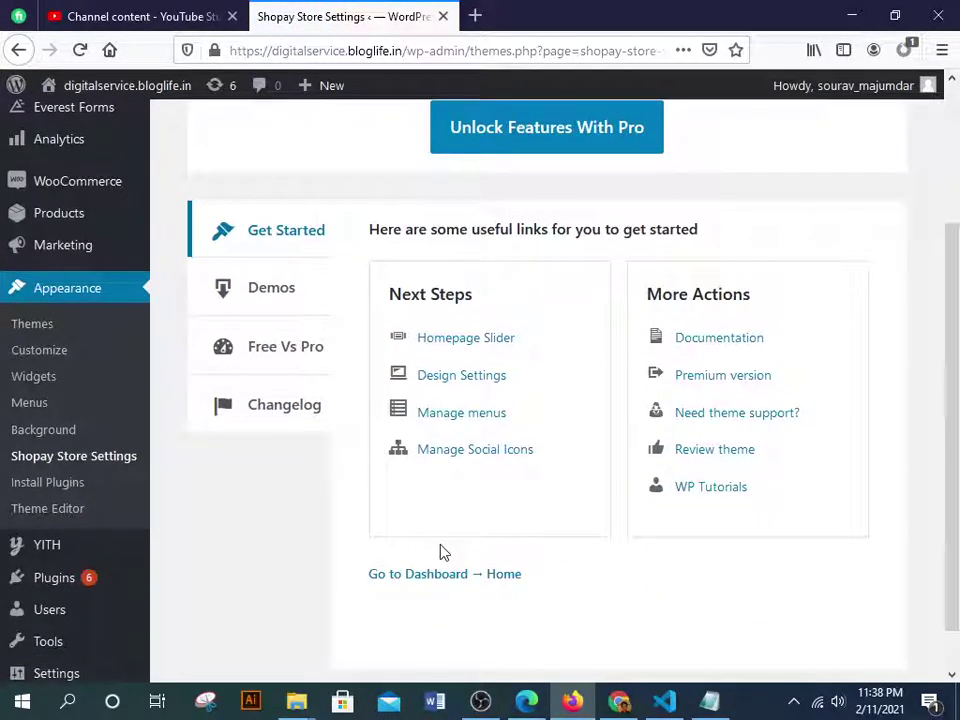
scroll(441, 551, "down", 1)
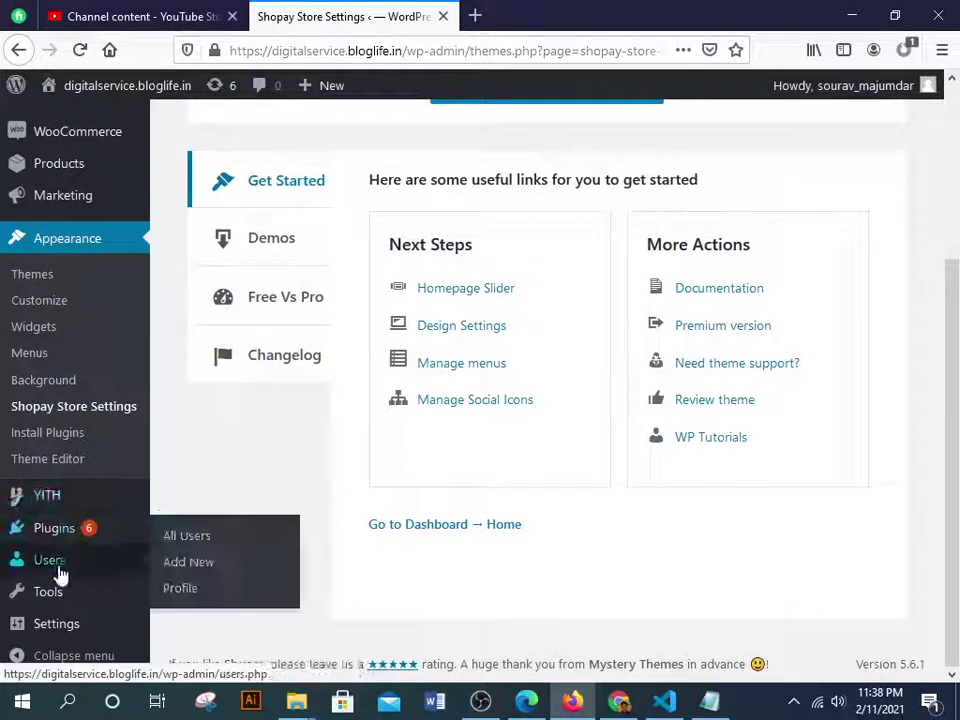
Activate the One Click Demo Import plugin from the list of installed plugins
mouse_move(60, 596)
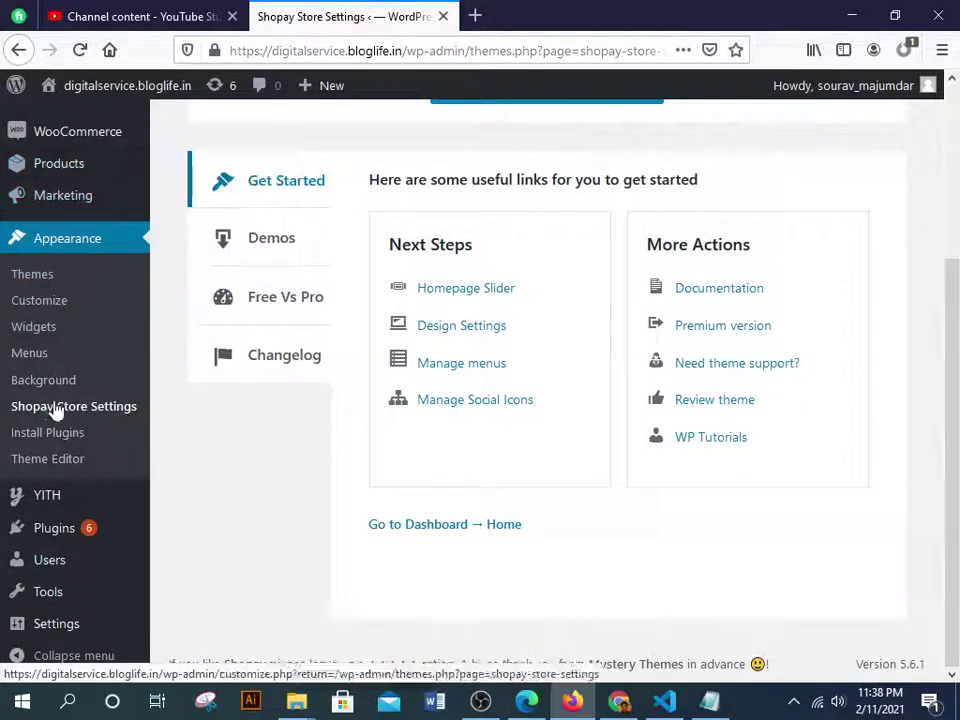
mouse_move(64, 531)
left_click(204, 532)
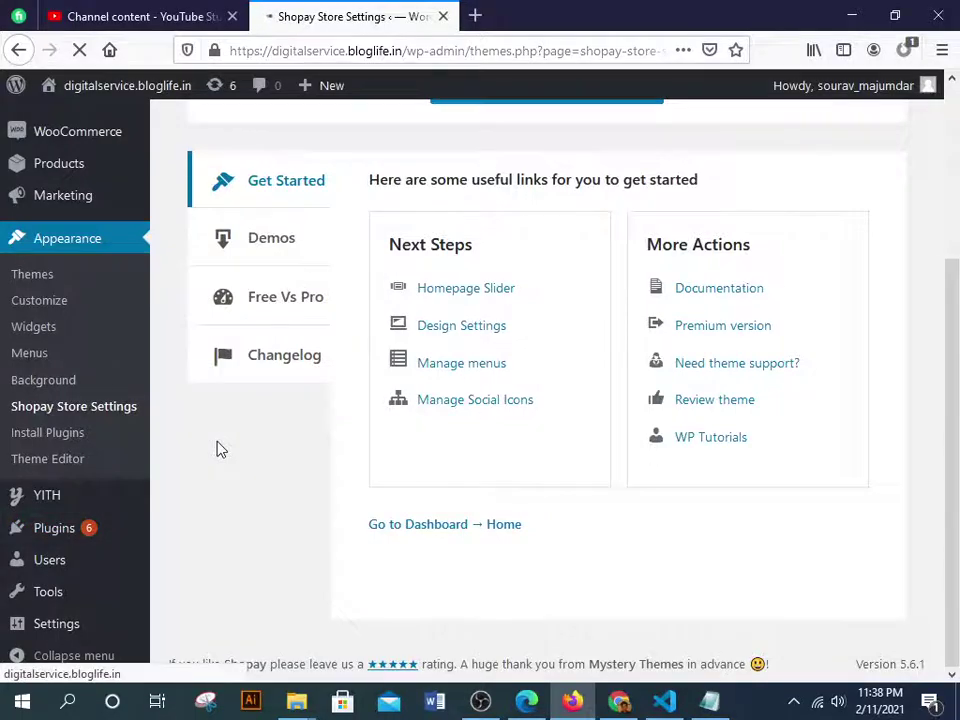
scroll(377, 440, "down", 6)
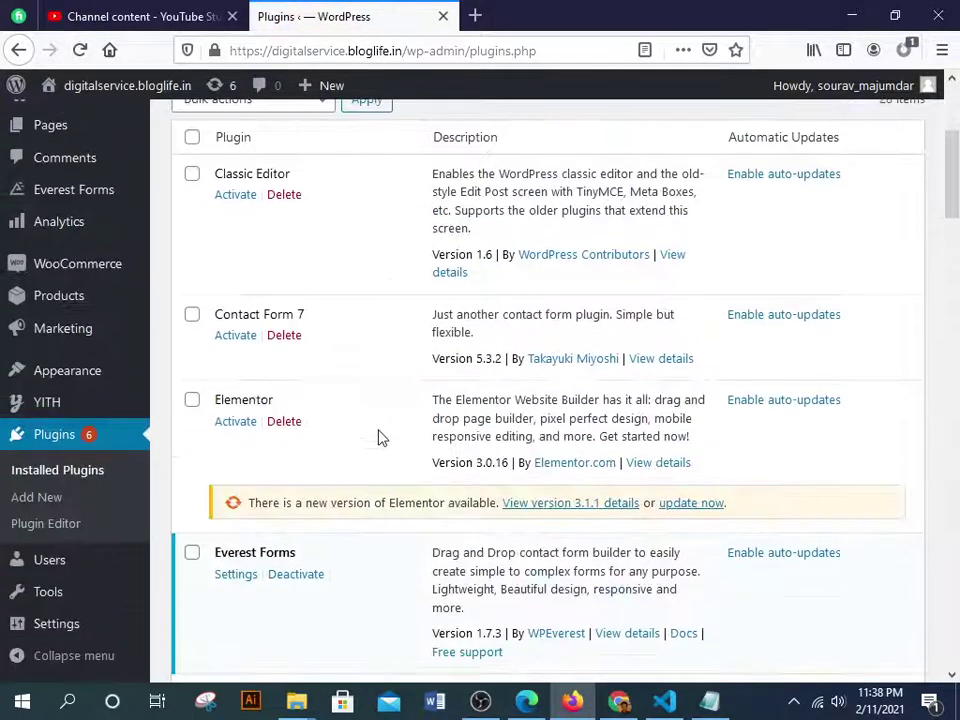
scroll(379, 443, "down", 5)
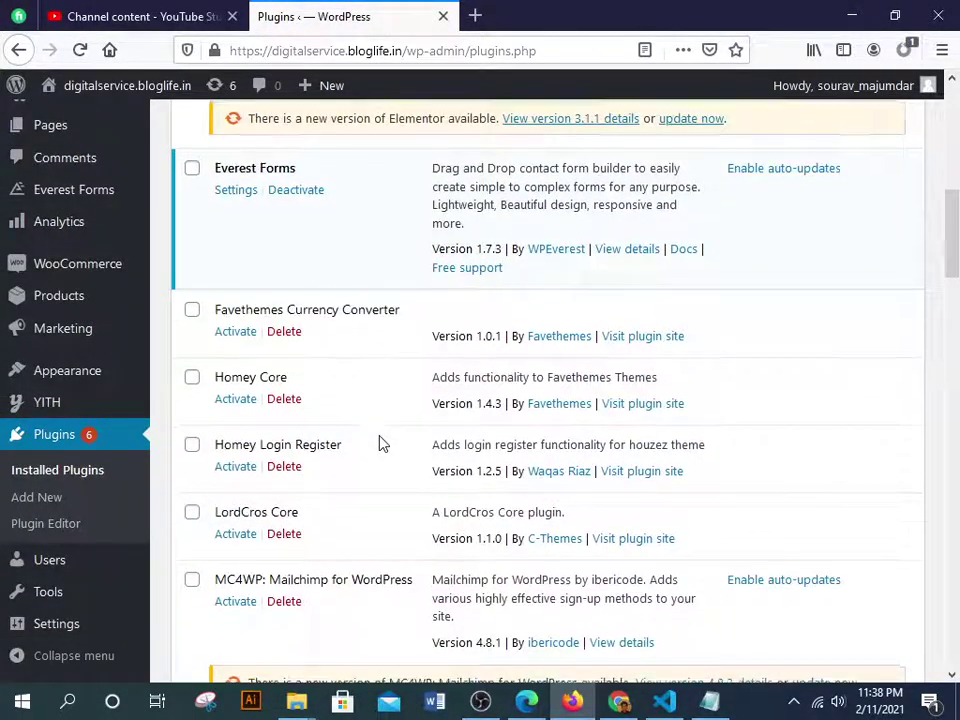
scroll(379, 448, "down", 5)
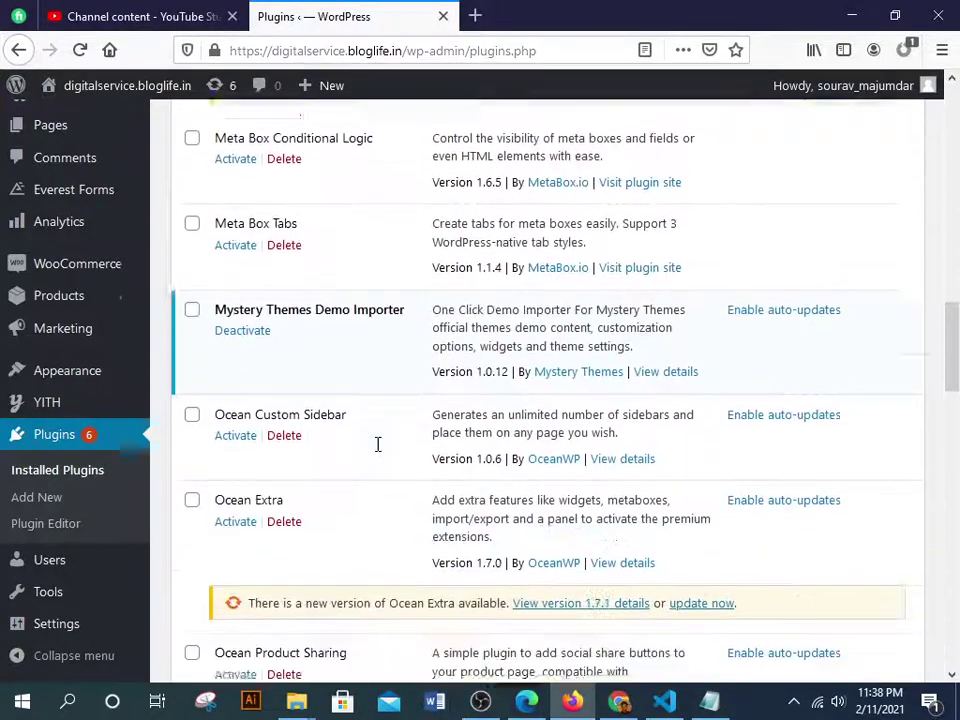
scroll(376, 457, "down", 2)
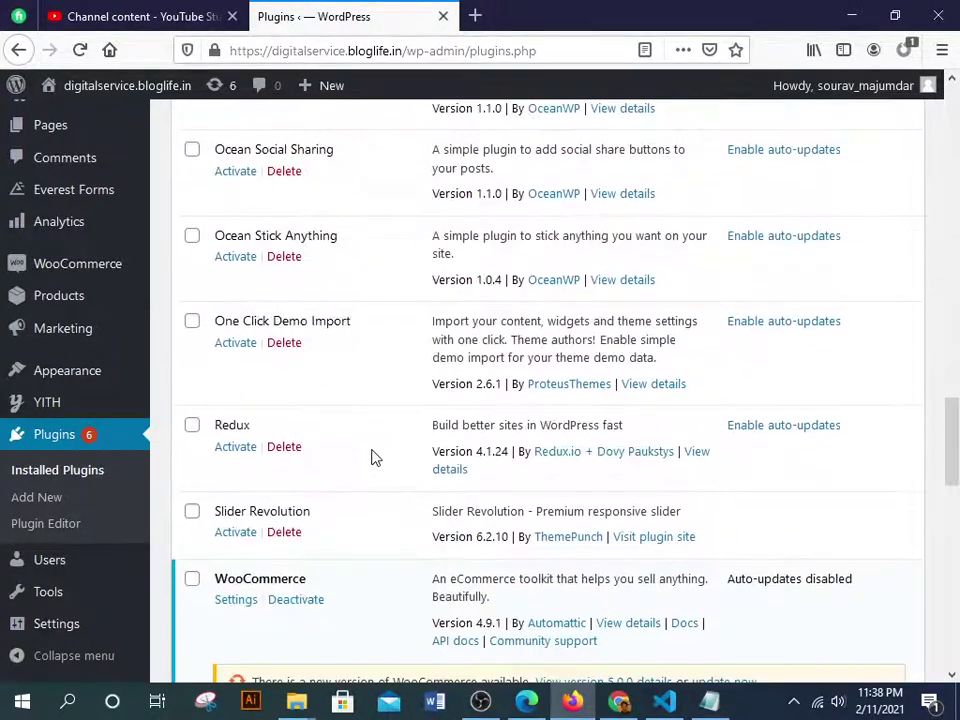
left_click(232, 345)
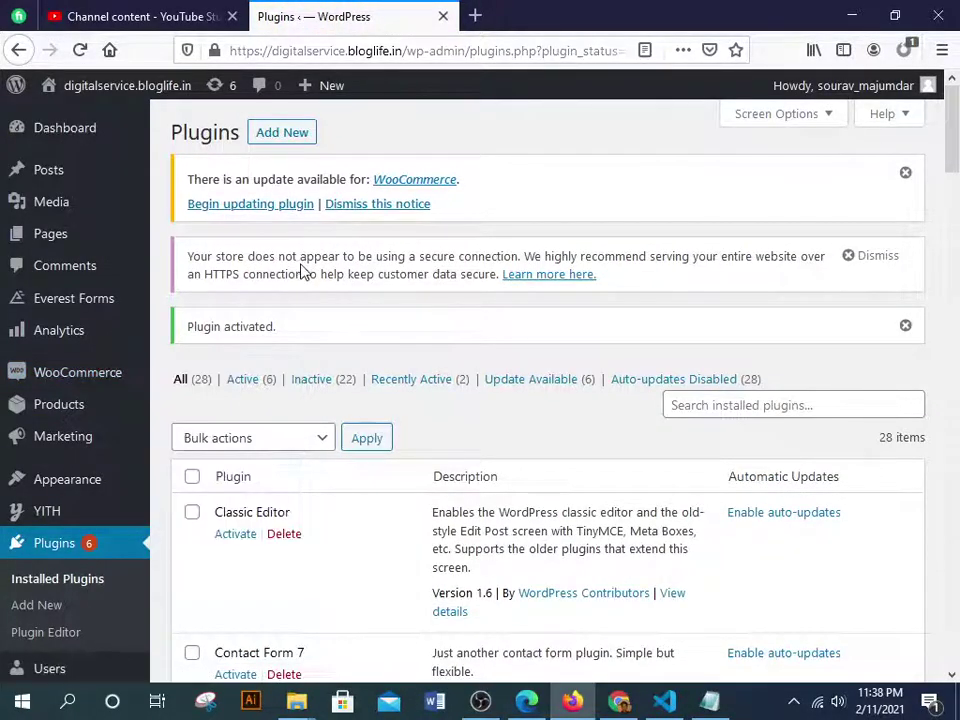
Open the demo data import page and dismiss the notices about required plugins and predefined import files
scroll(250, 330, "down", 3)
mouse_move(150, 380)
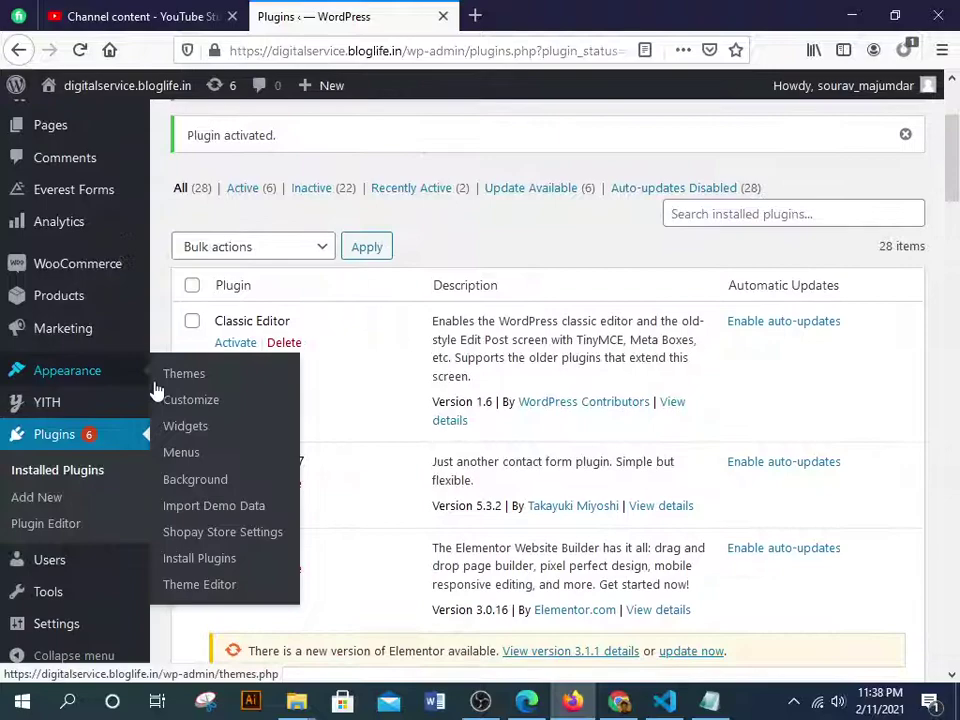
left_click(210, 505)
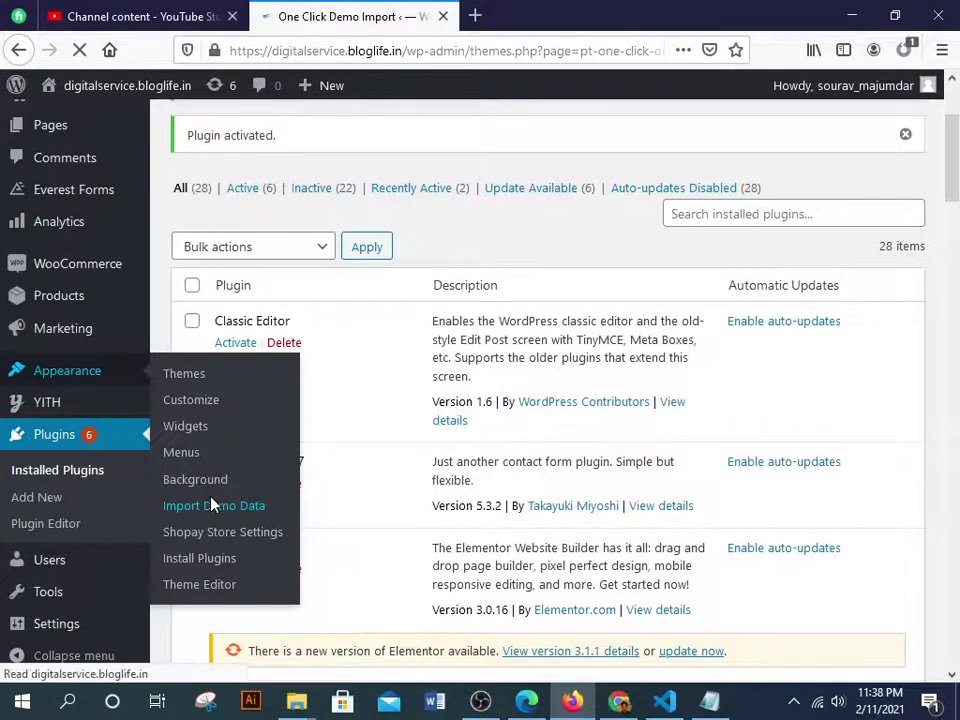
scroll(210, 504, "down", 10)
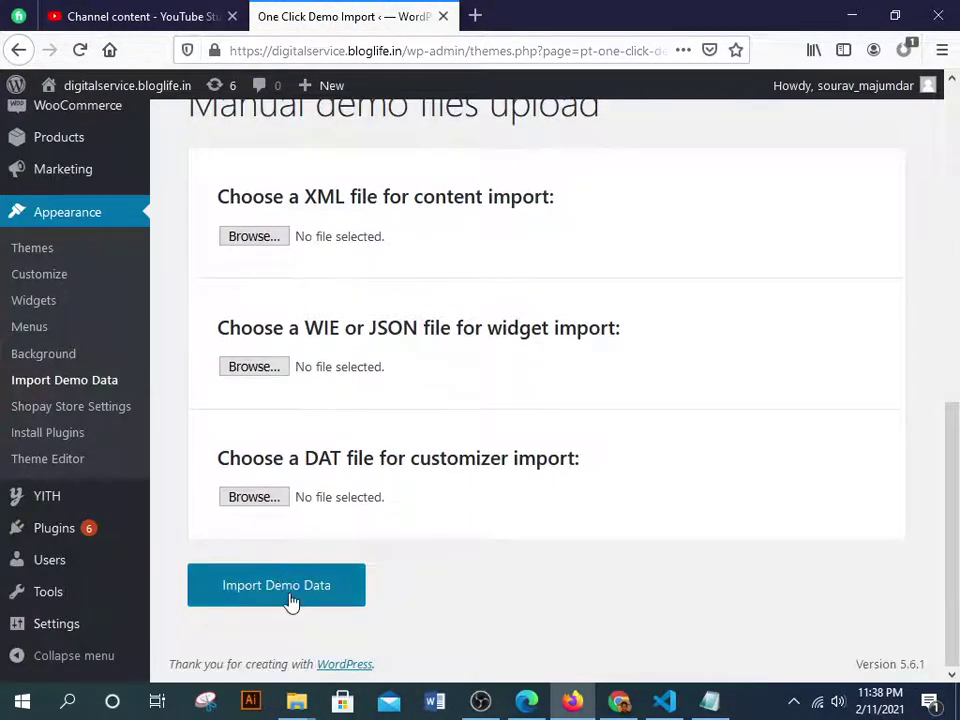
scroll(504, 452, "up", 10)
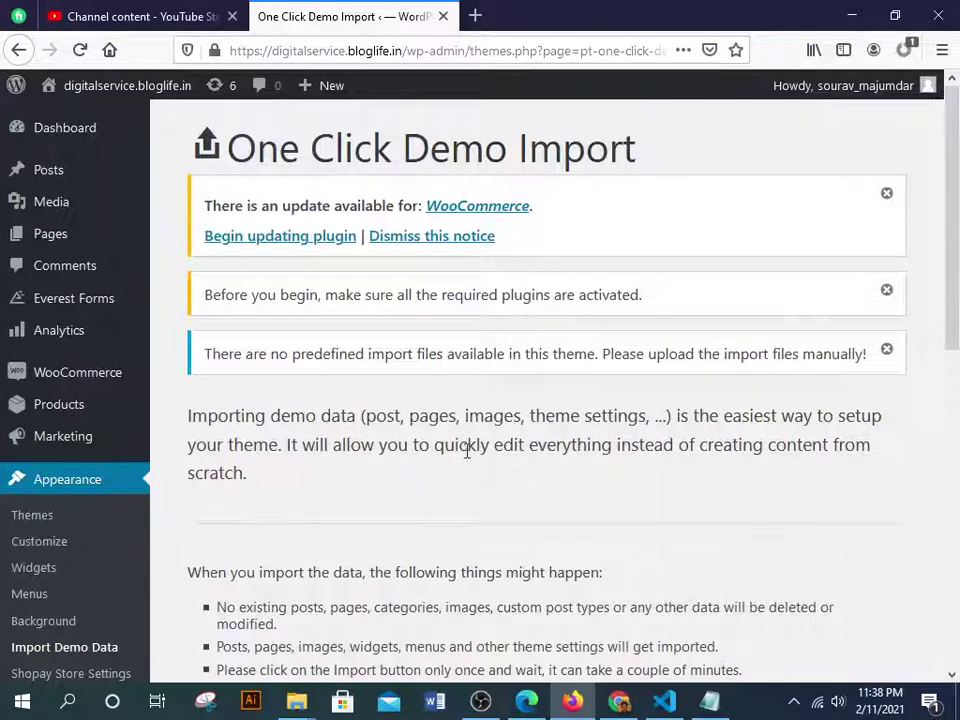
left_click(883, 352)
left_click(888, 291)
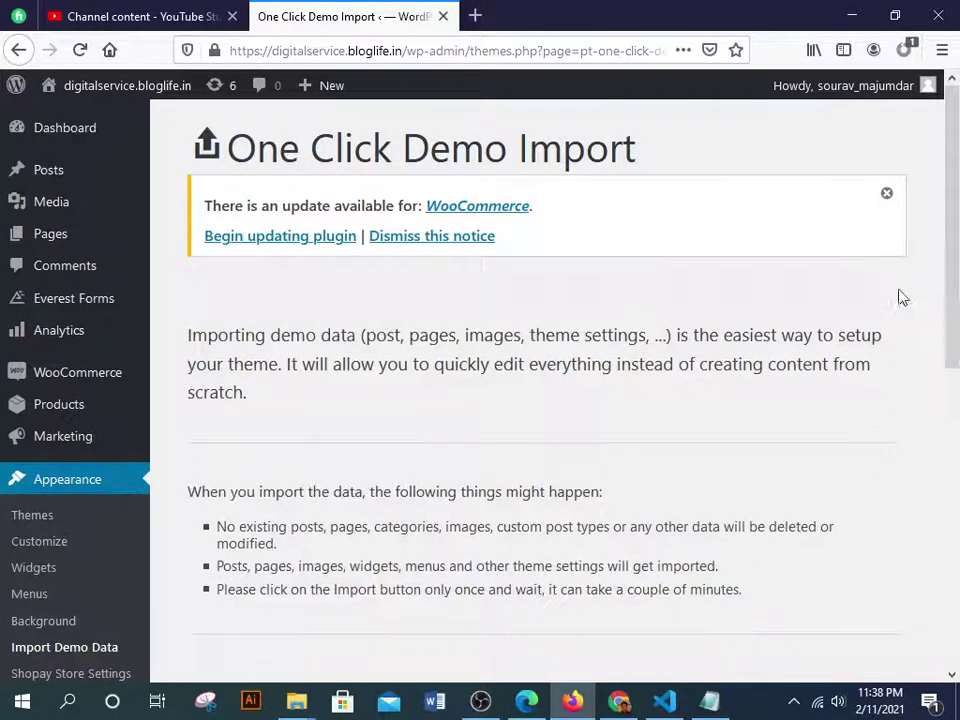
Dismiss the WooCommerce update notice and open the Shopay Store theme settings
left_click(888, 195)
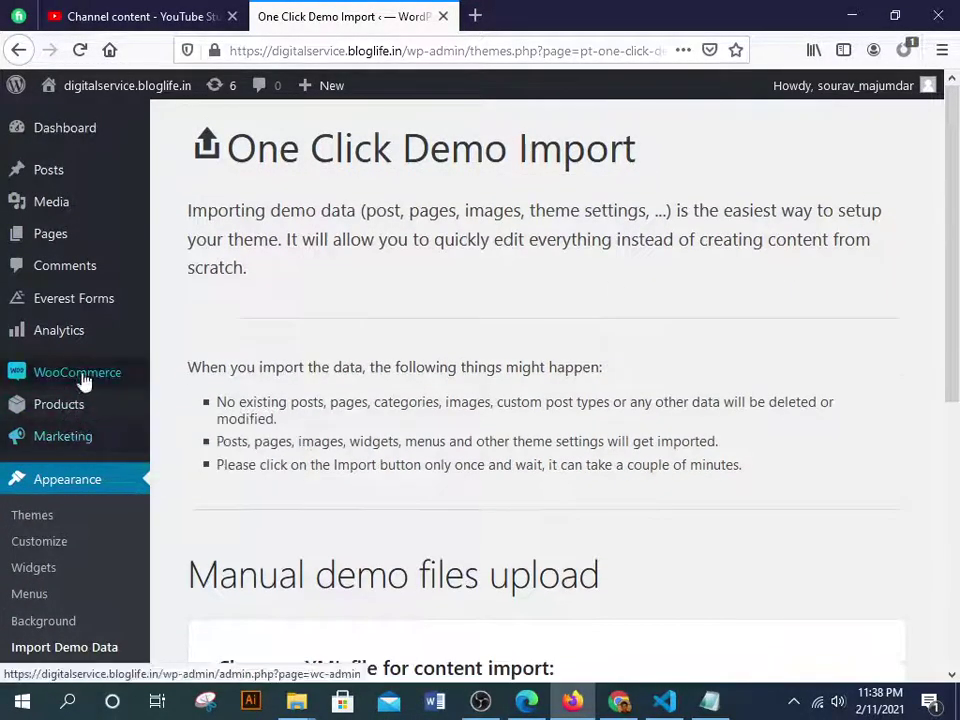
mouse_move(78, 325)
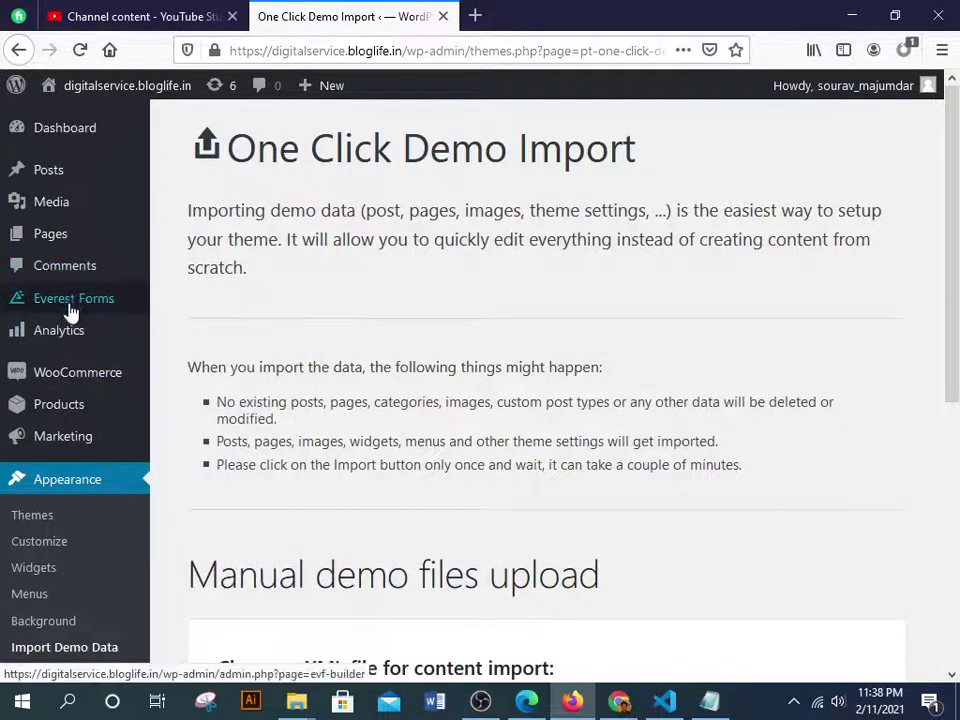
scroll(99, 452, "down", 3)
left_click(99, 485)
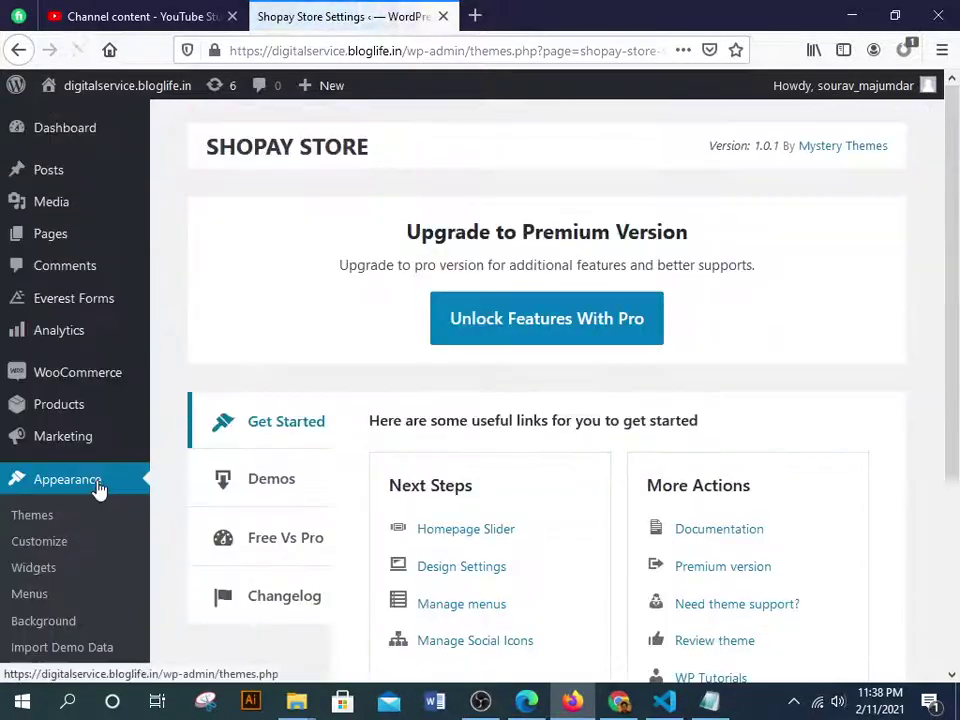
Open the Shopay theme documentation in a new tab and load the theme's demo site from it in a separate tab
scroll(546, 315, "down", 1)
scroll(692, 328, "up", 2)
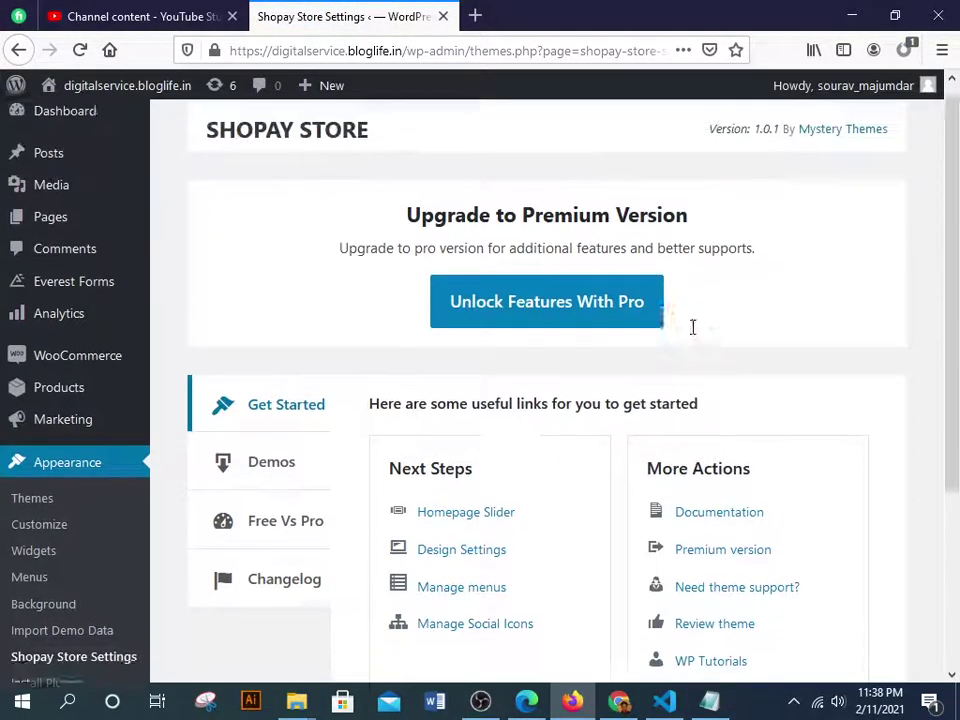
scroll(760, 337, "down", 3)
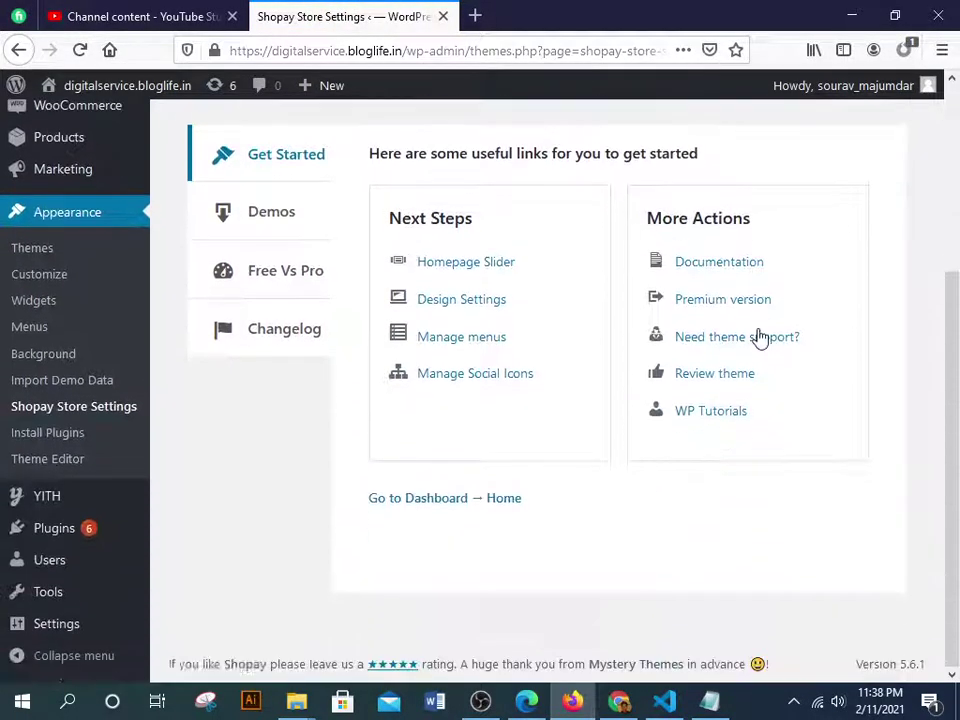
right_click(725, 266)
left_click(752, 278)
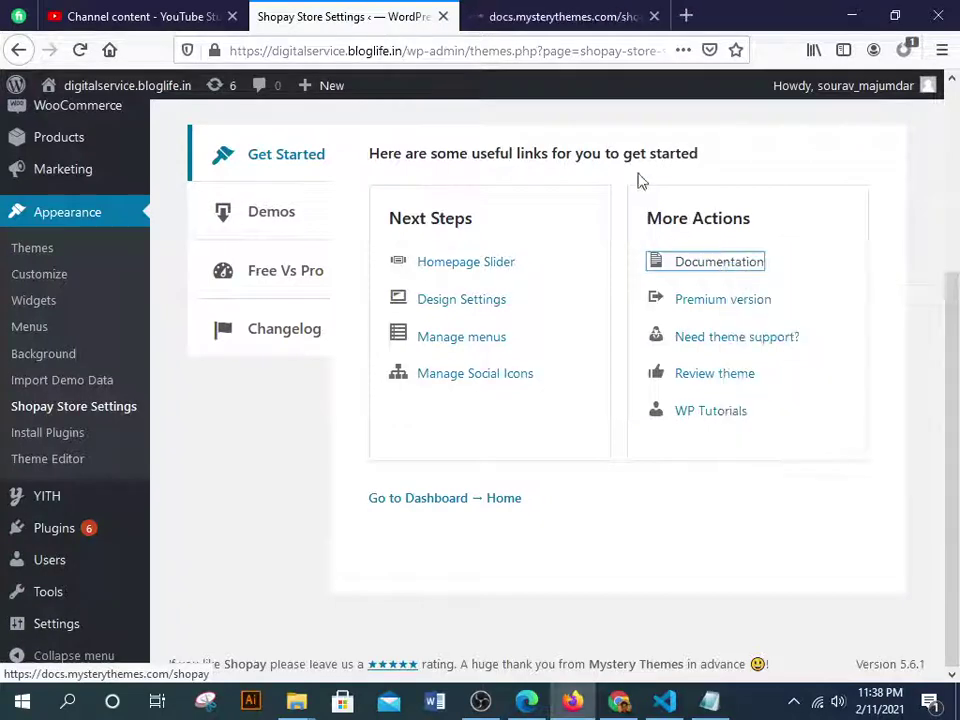
left_click(510, 16)
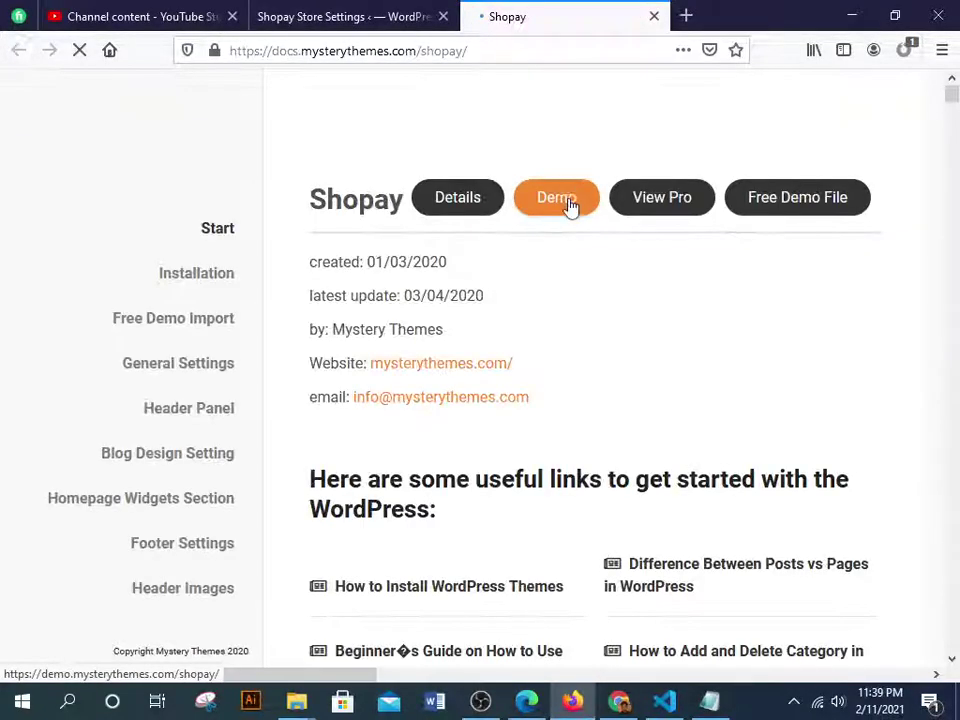
left_click(548, 196)
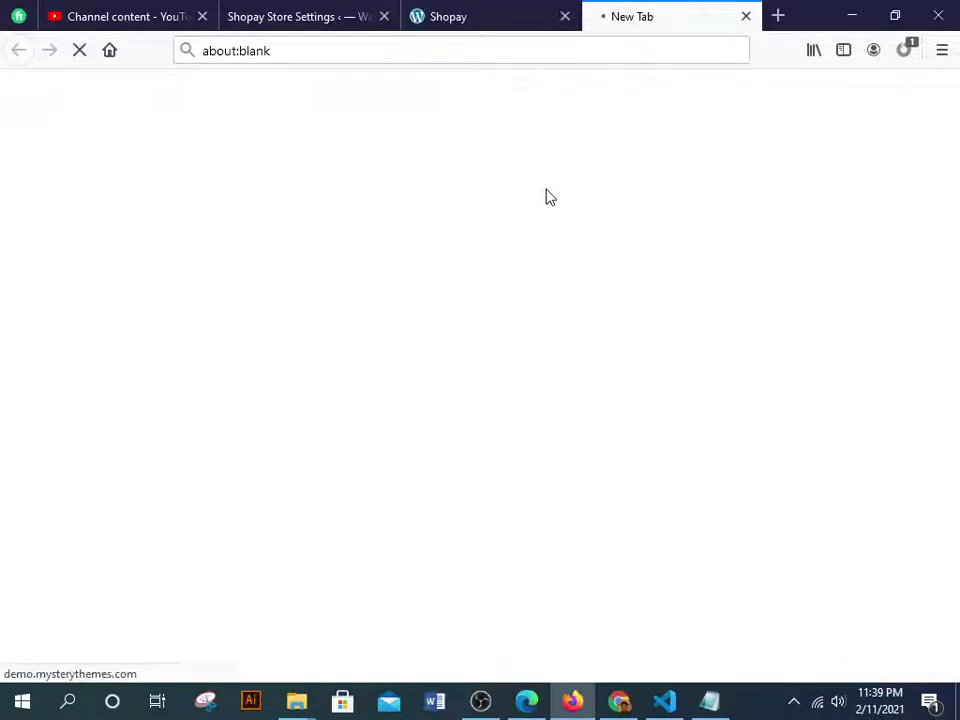
left_click(489, 14)
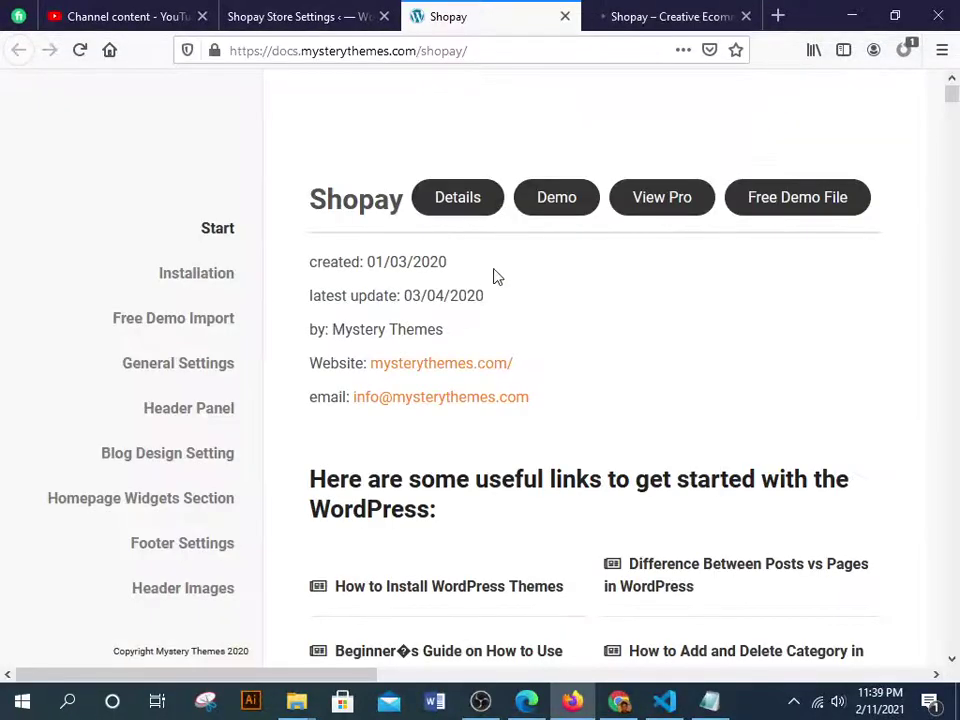
Read the Free Demo Import instructions in the Shopay documentation, including the recommended plugin and the Import Demo Data location
left_click(182, 328)
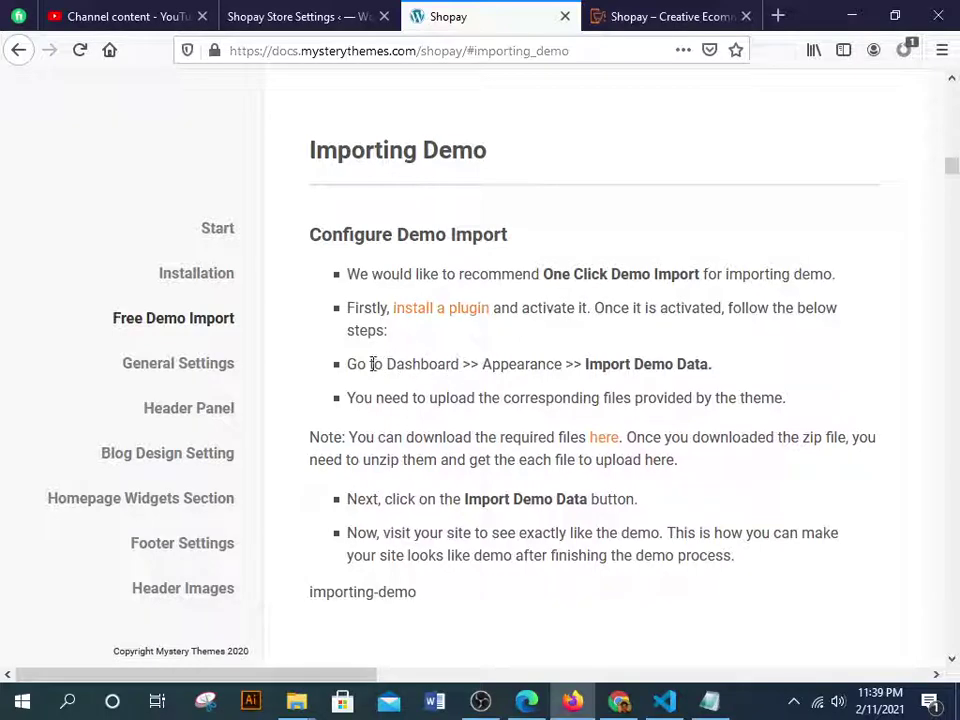
scroll(390, 368, "down", 2)
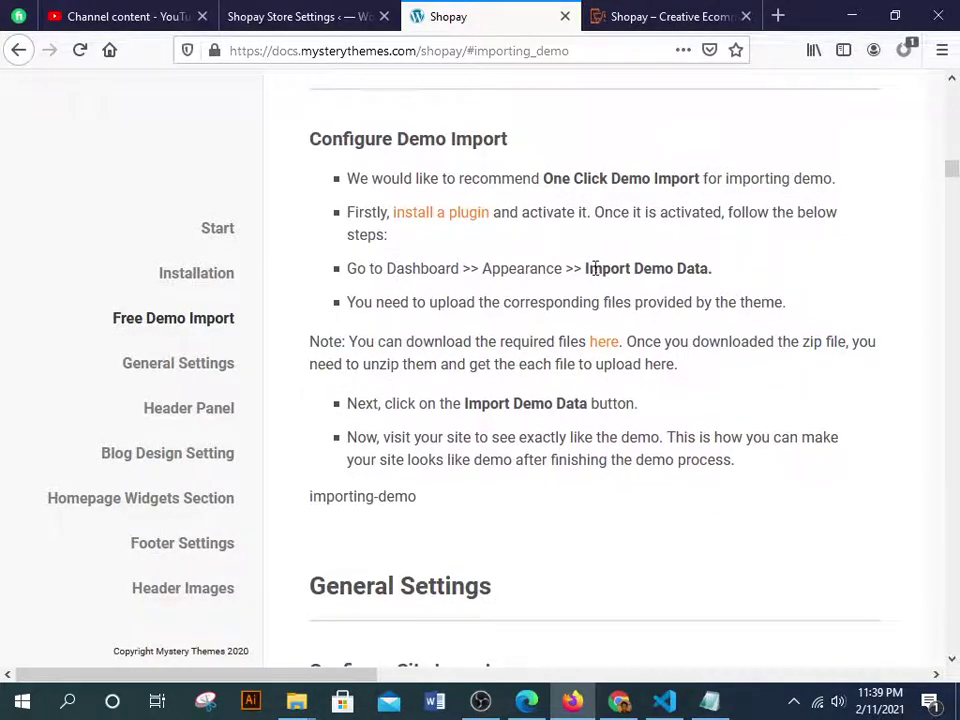
left_click_drag(585, 266, 718, 272)
left_click(726, 260)
left_click_drag(543, 178, 695, 197)
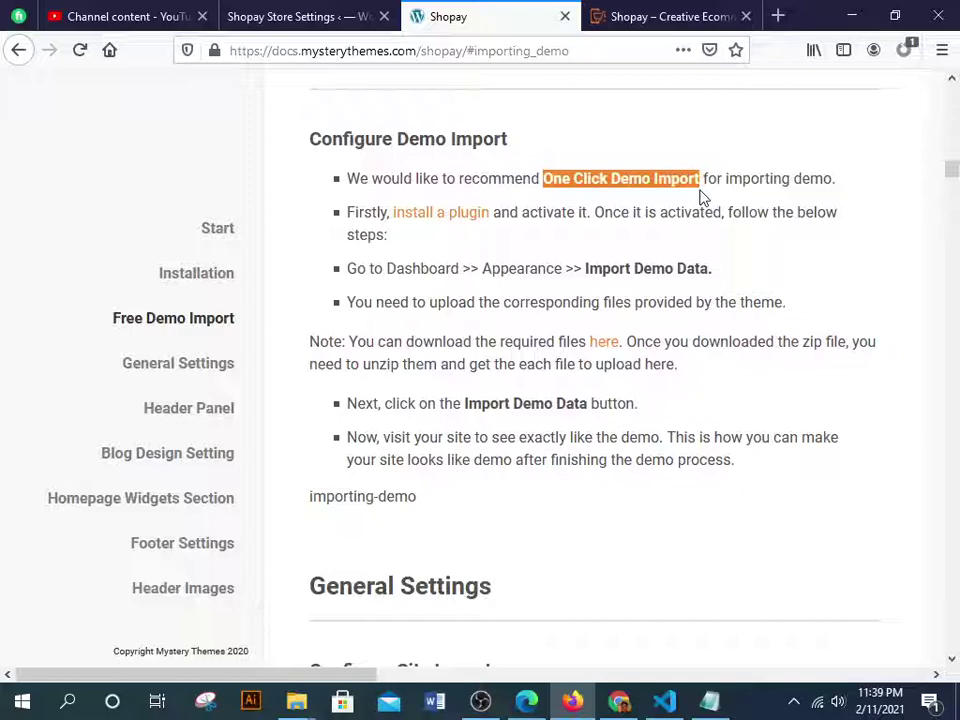
Download the required demo files linked in the import instructions, saving shopay-demo-files.zip
right_click(611, 345)
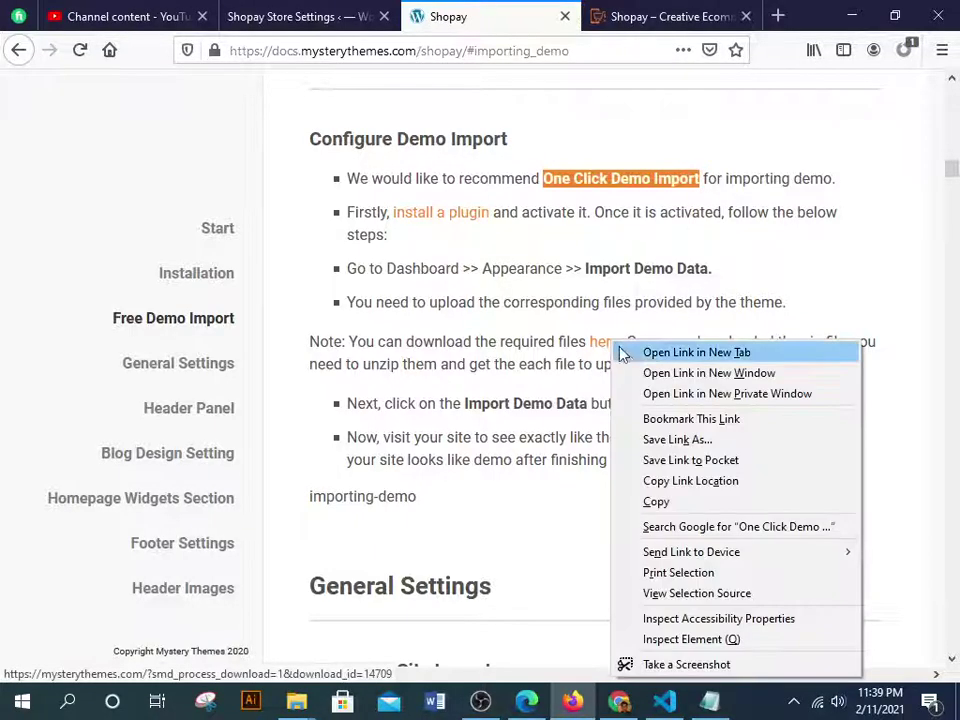
left_click(622, 353)
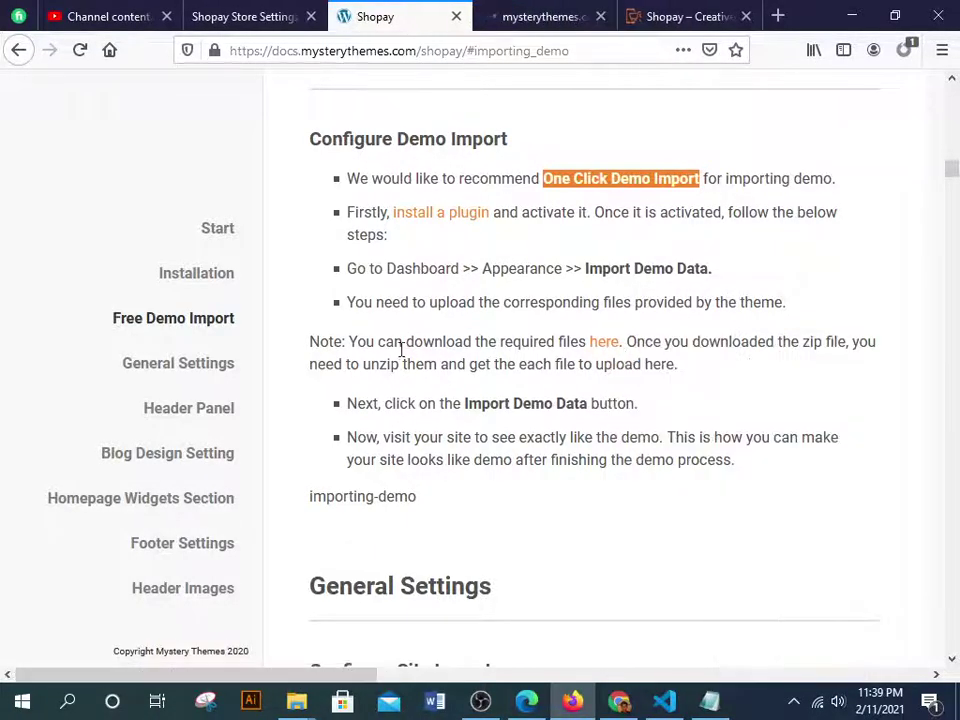
left_click(523, 16)
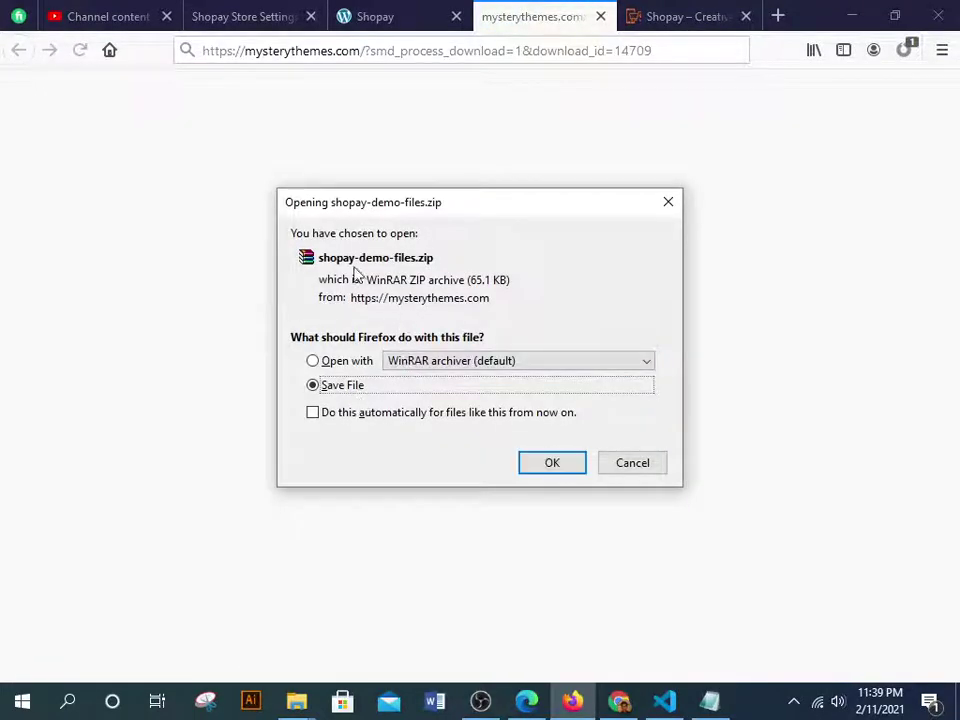
left_click(556, 470)
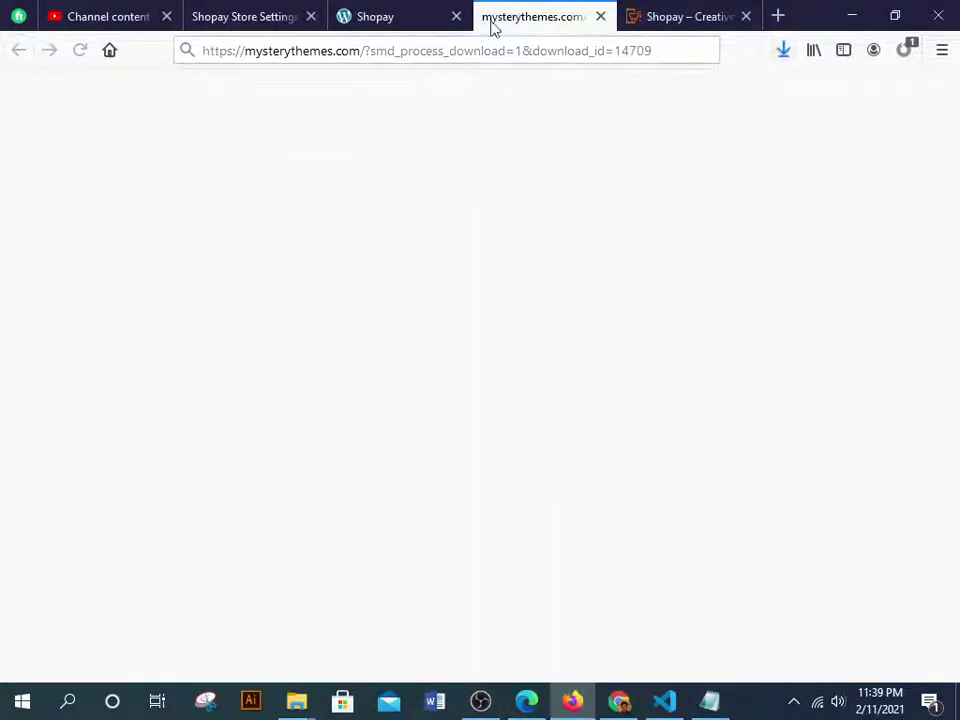
Return to the WordPress admin and deactivate the One Click Demo Import plugin in the list of installed plugins
left_click(362, 16)
left_click(222, 26)
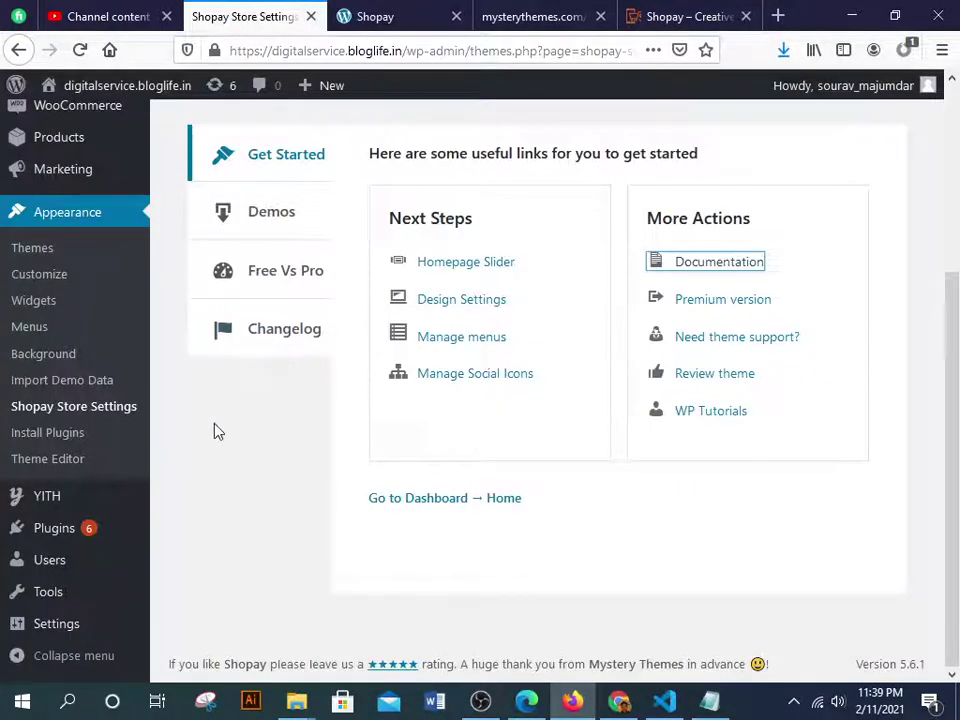
mouse_move(55, 530)
left_click(230, 533)
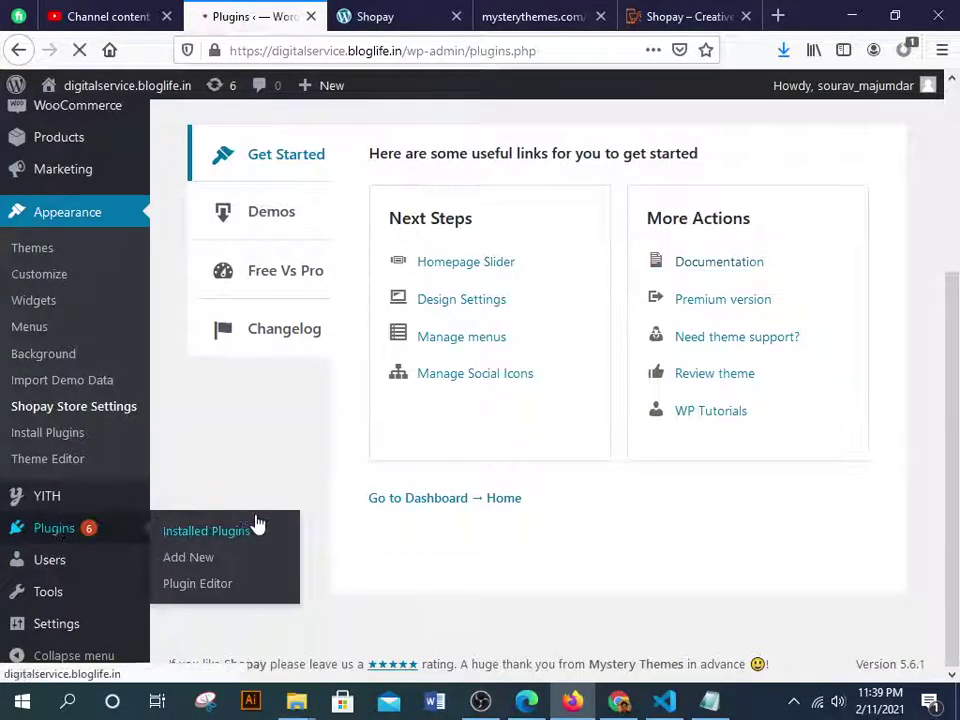
scroll(300, 487, "down", 15)
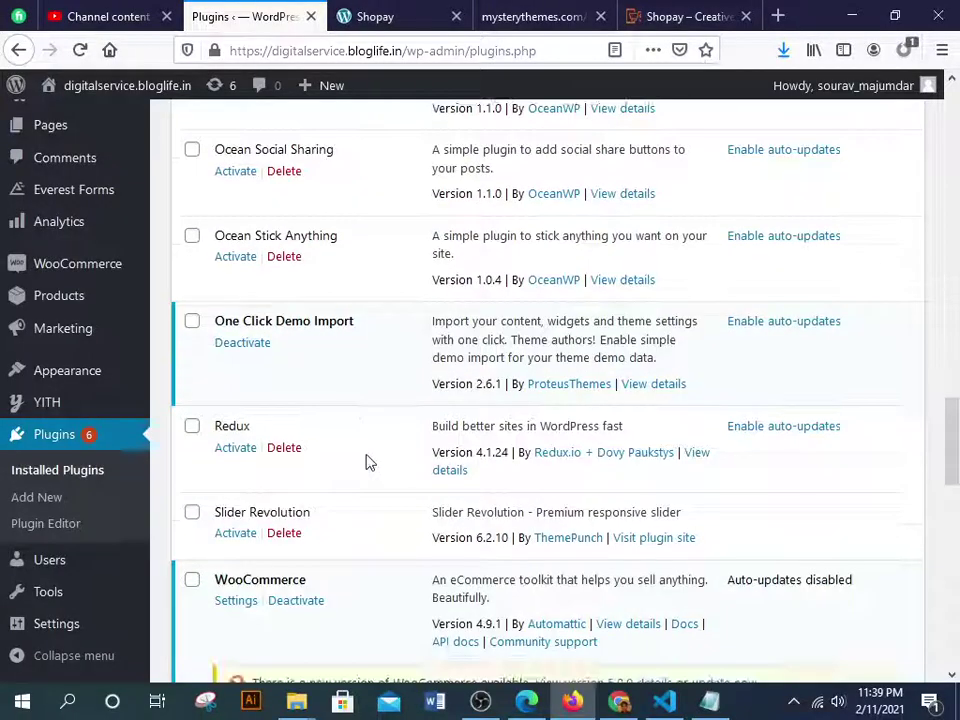
scroll(366, 463, "down", 1)
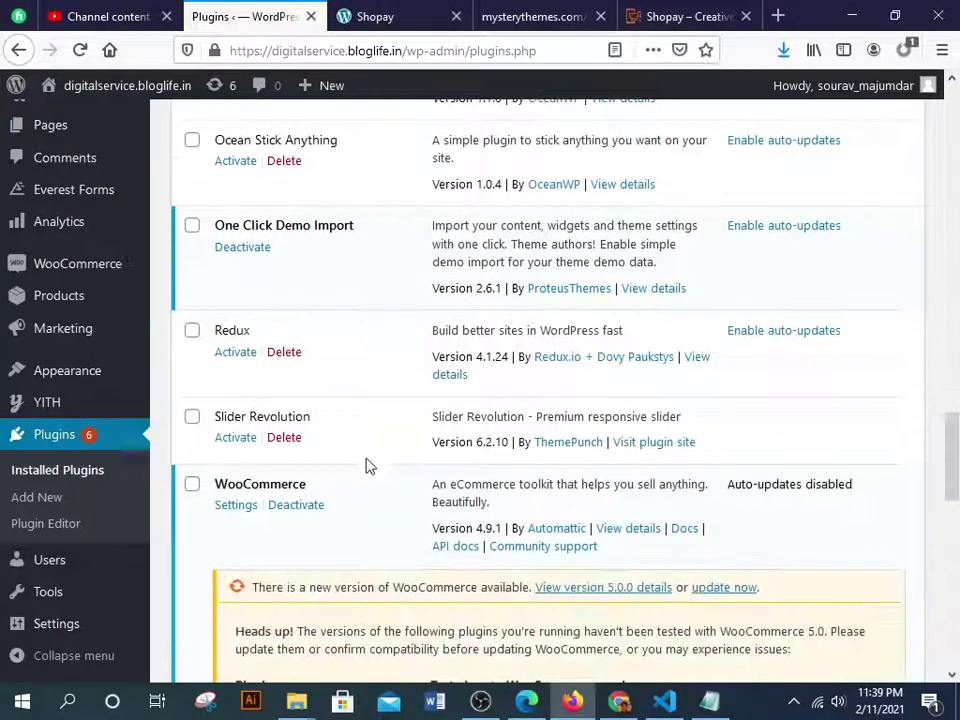
left_click(243, 250)
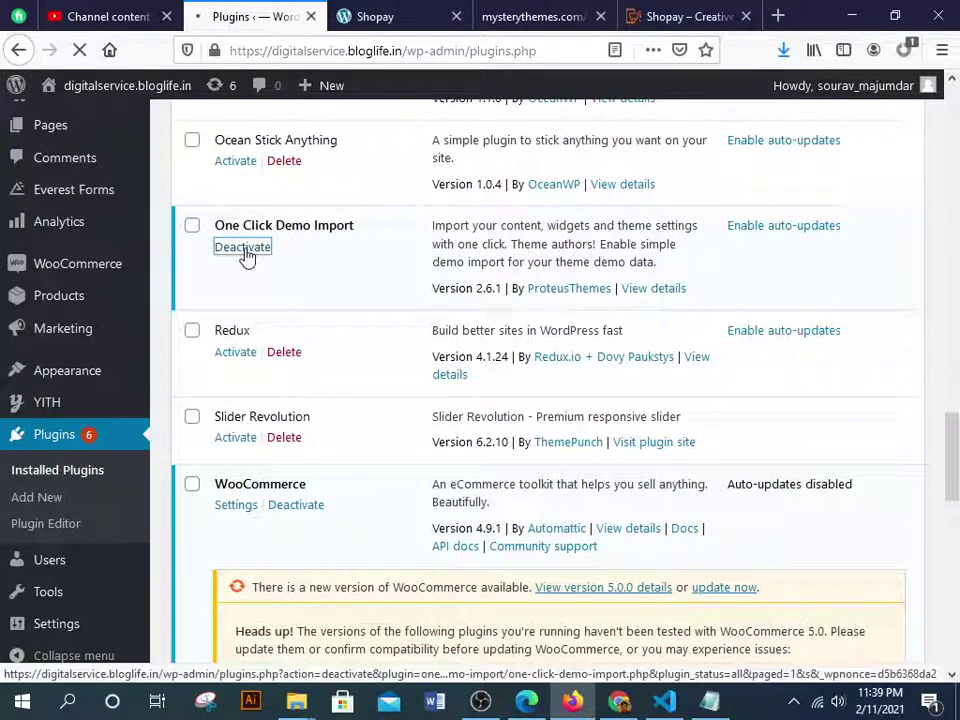
Start updating the WooCommerce plugin to version 5.0.0 and confirm the major update
scroll(244, 253, "down", 20)
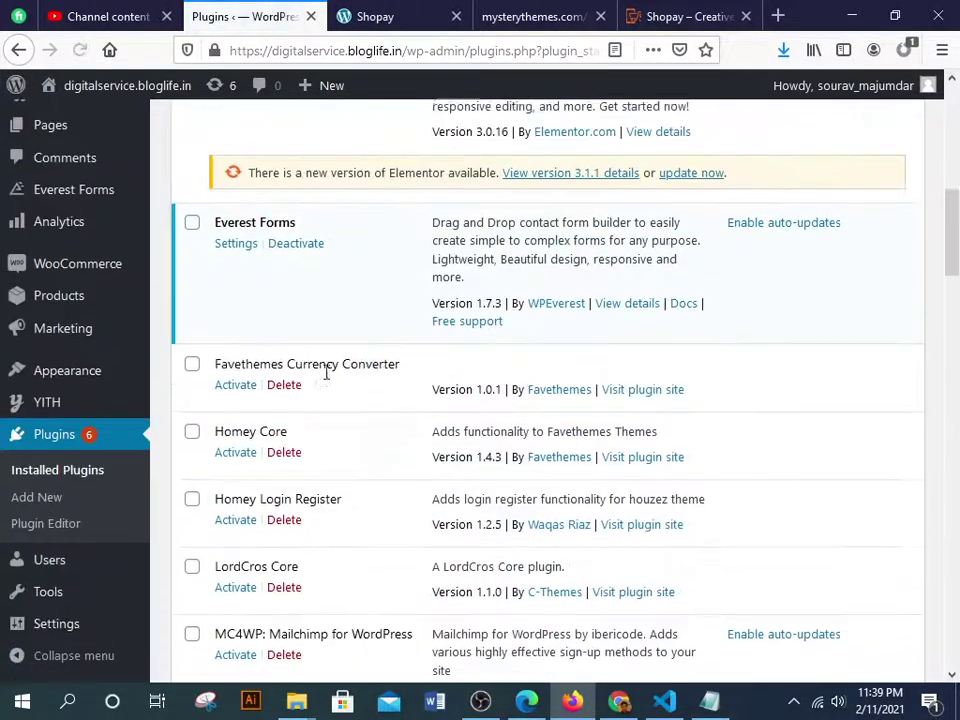
scroll(338, 518, "down", 2)
scroll(339, 516, "up", 3)
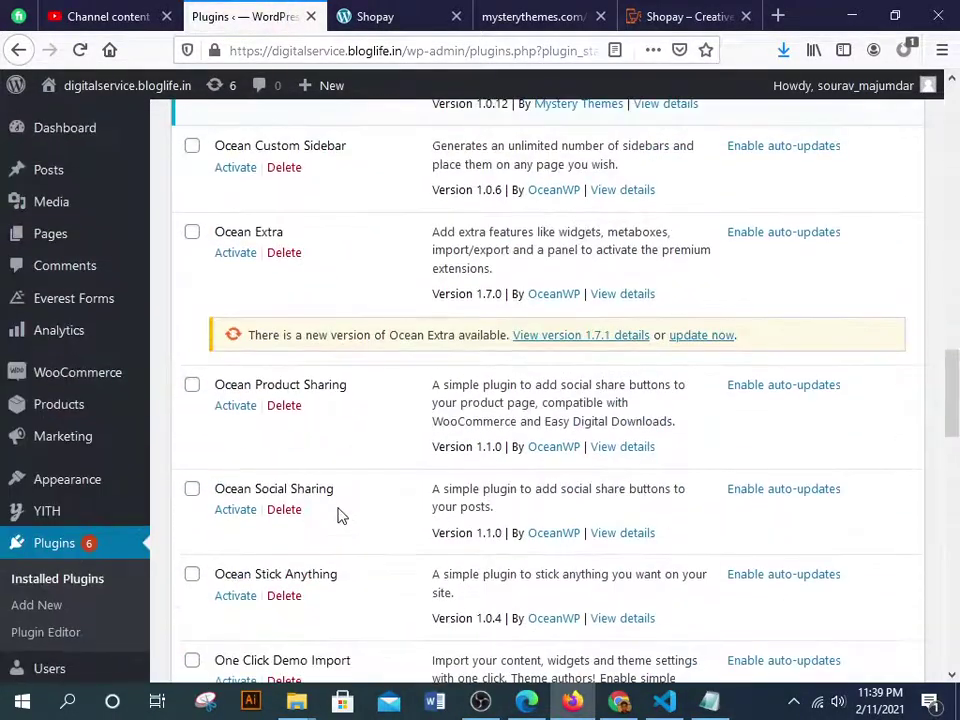
scroll(355, 520, "down", 6)
scroll(365, 528, "down", 4)
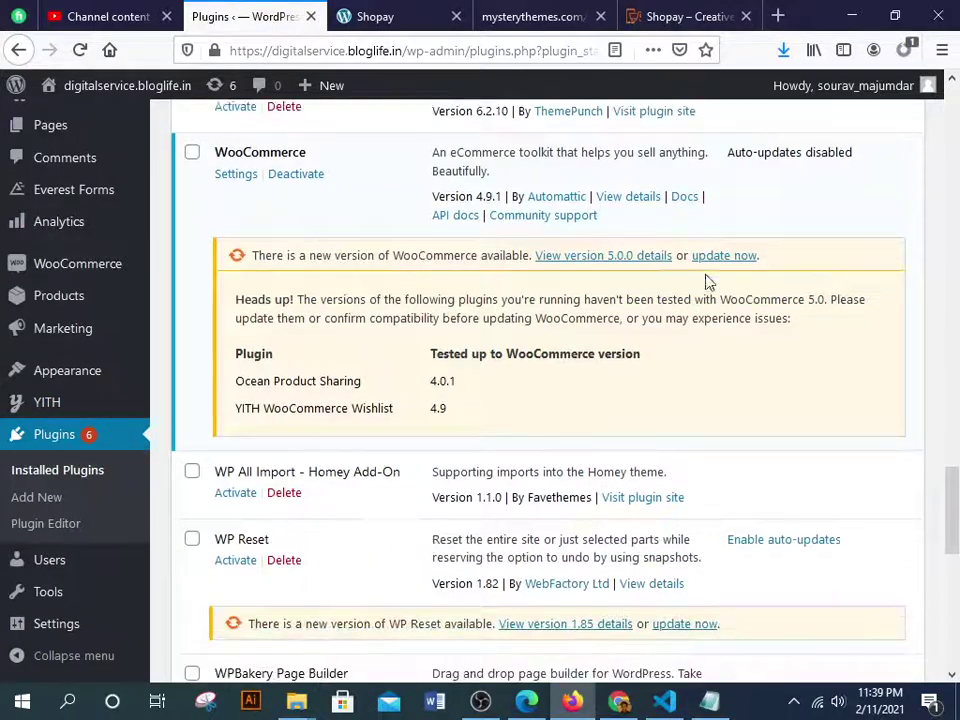
left_click(708, 257)
left_click(675, 560)
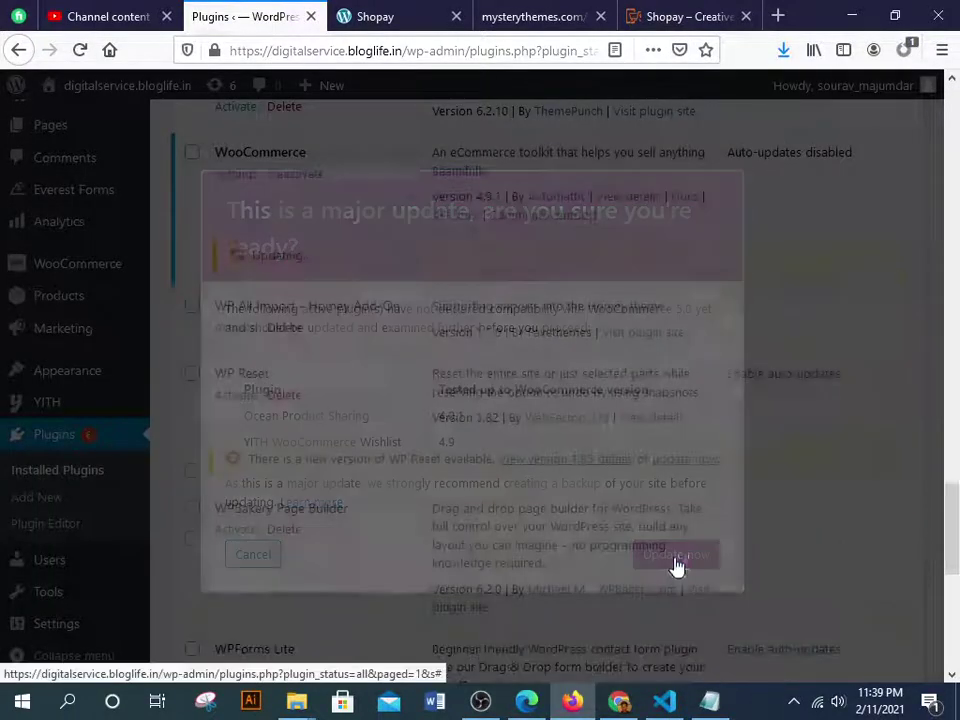
scroll(120, 480, "down", 8)
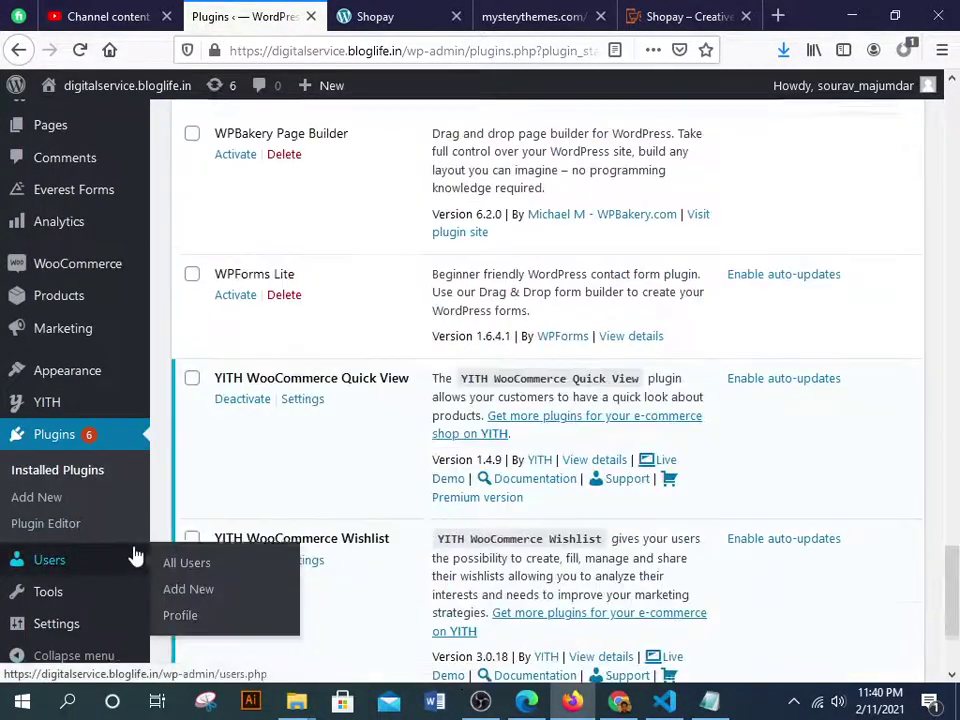
scroll(99, 448, "up", 14)
scroll(306, 484, "down", 10)
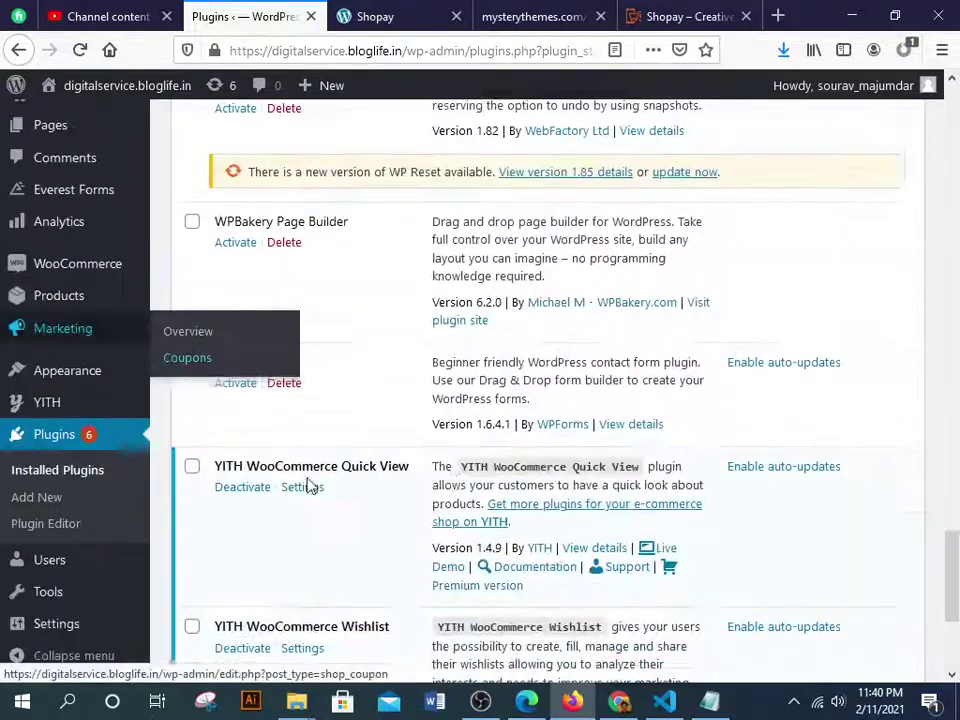
scroll(452, 482, "up", 7)
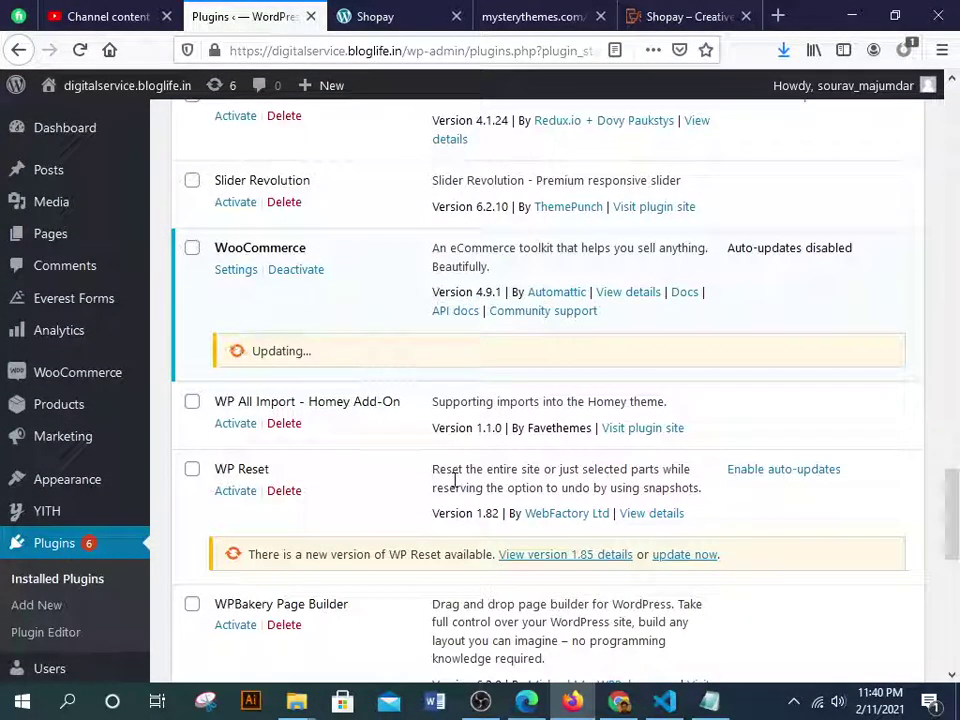
scroll(450, 485, "up", 4)
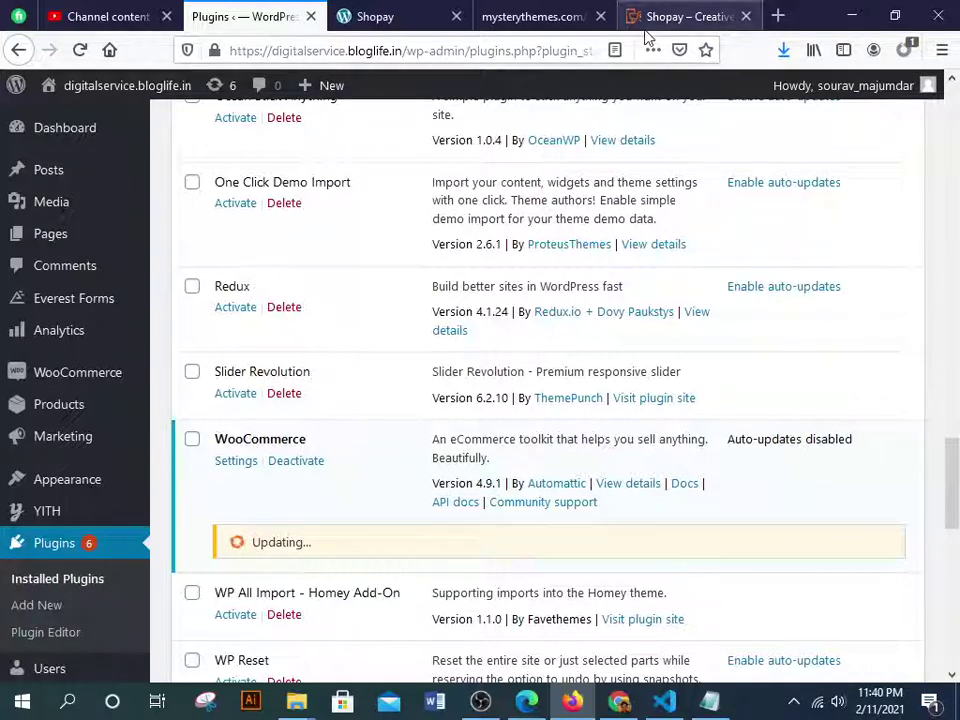
Look over the products on the Shopay demo site's home page and close its tab
left_click(680, 17)
scroll(489, 319, "down", 20)
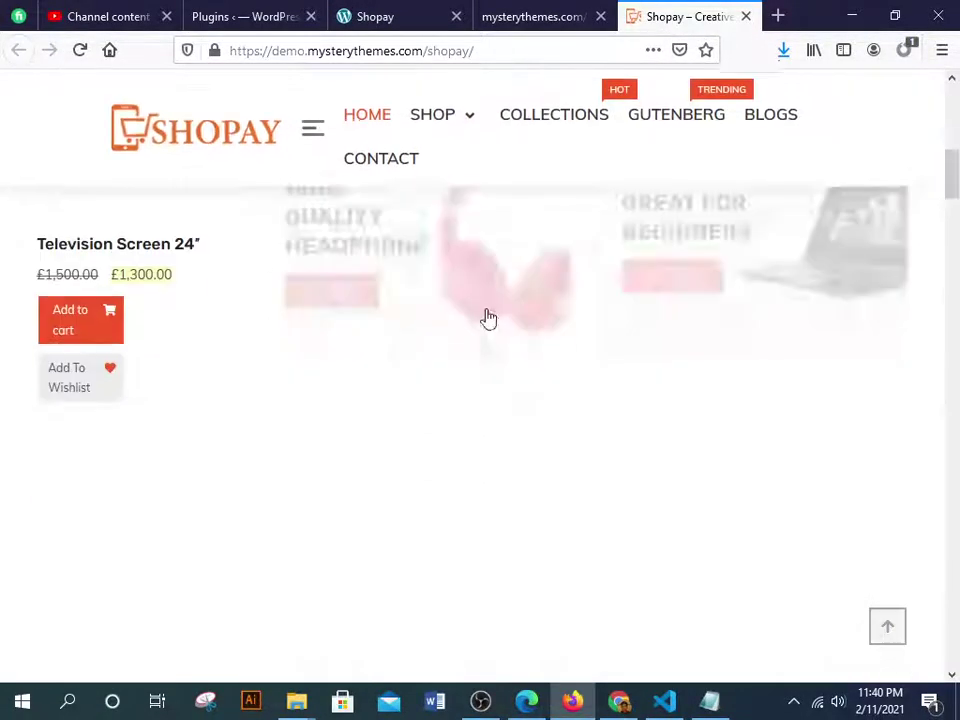
scroll(656, 377, "down", 2)
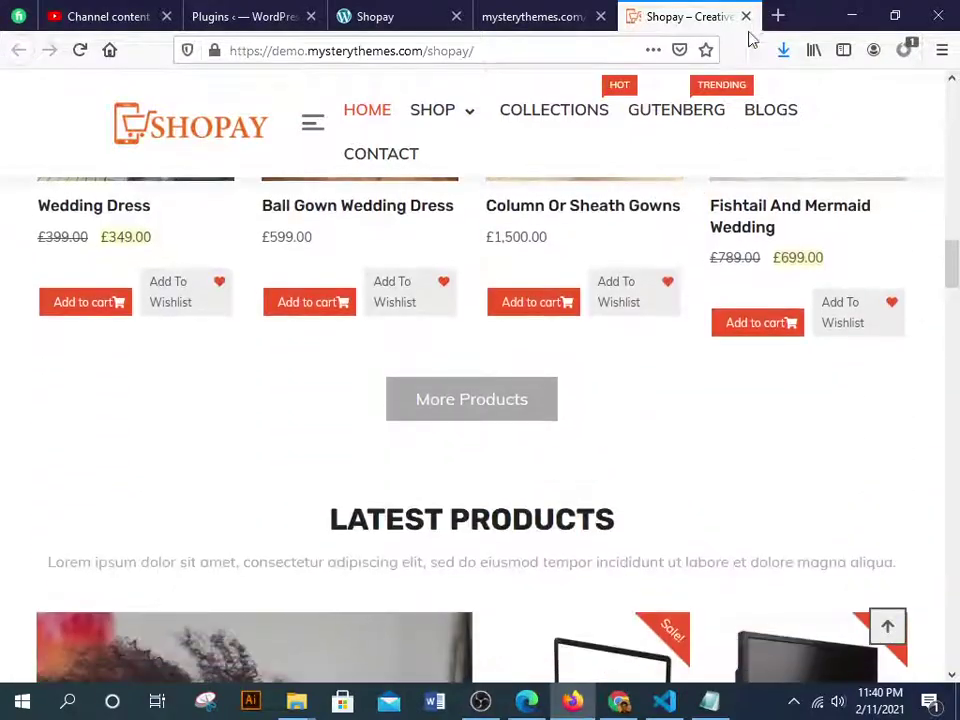
left_click(746, 17)
Minimise the open windows to reach the desktop and open This PC in File Explorer
left_click(848, 12)
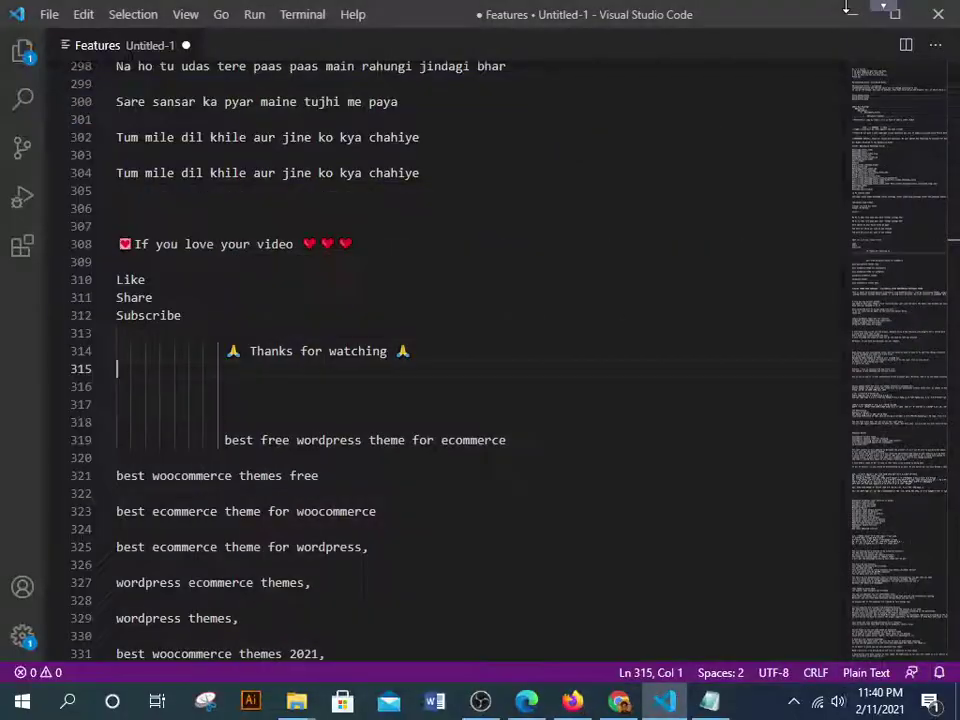
left_click(848, 13)
left_click(848, 13)
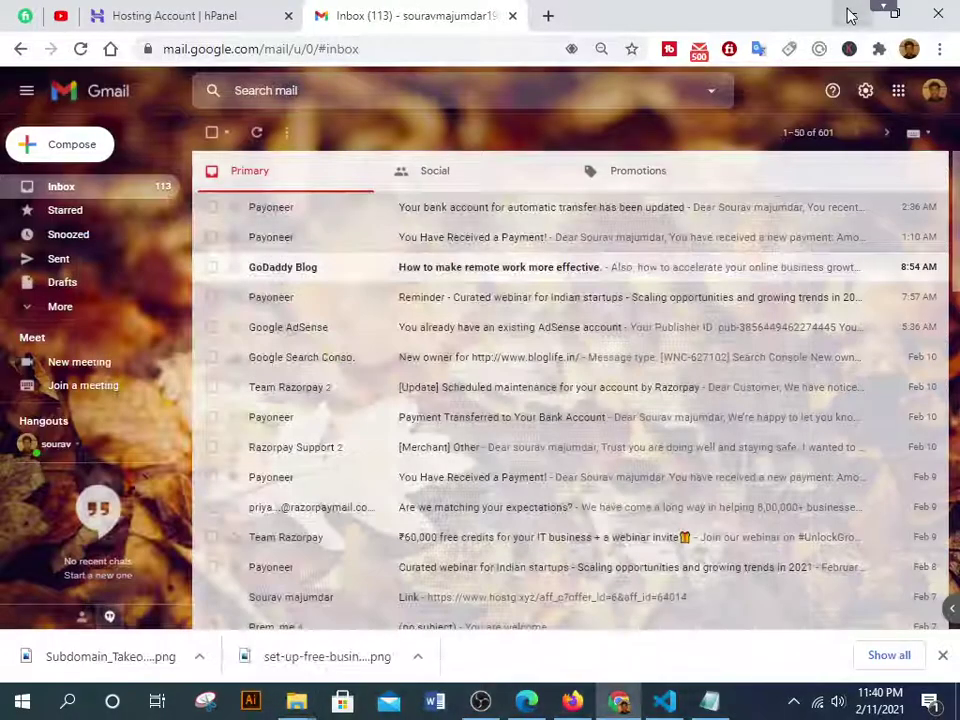
left_click(850, 13)
right_click(408, 225)
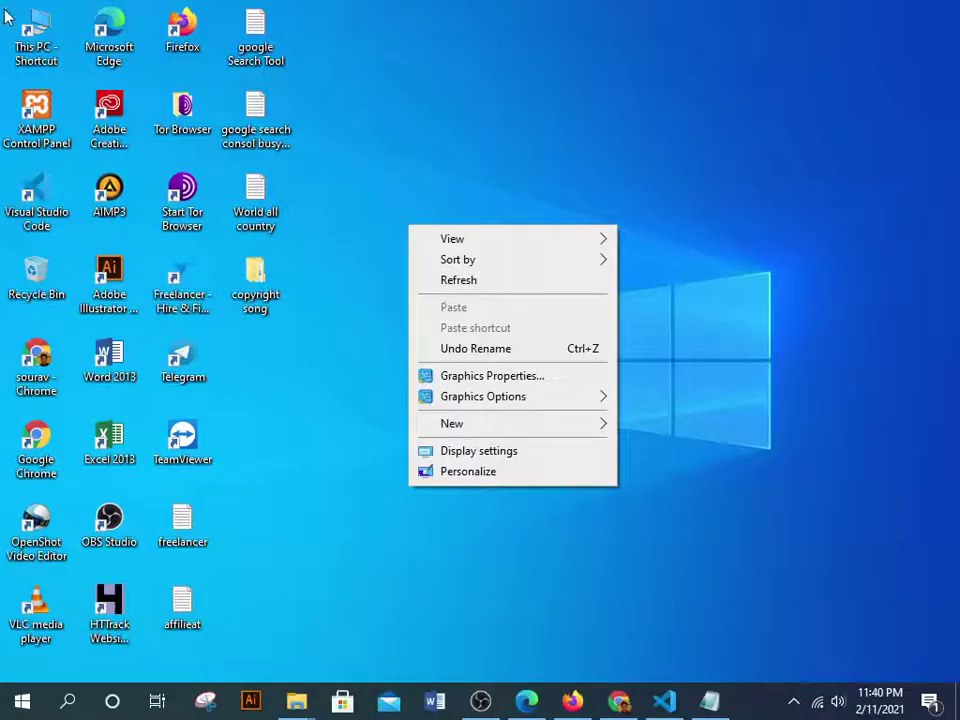
double_click(52, 22)
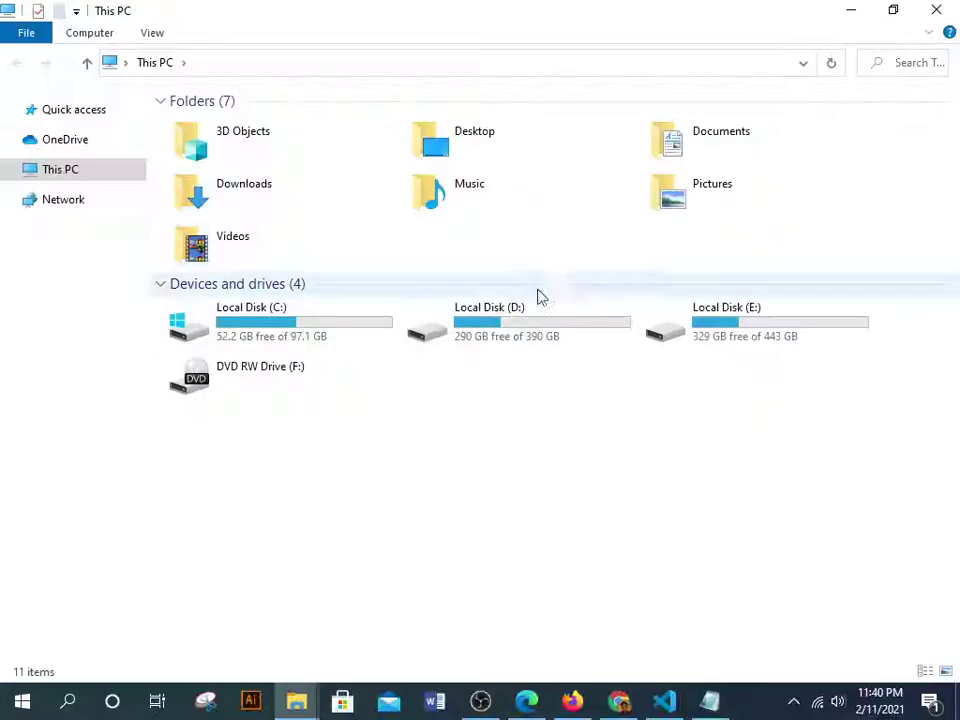
Locate the shopay-demo-files archive in the Downloads folder and return to the WordPress plugins page in Firefox
double_click(236, 195)
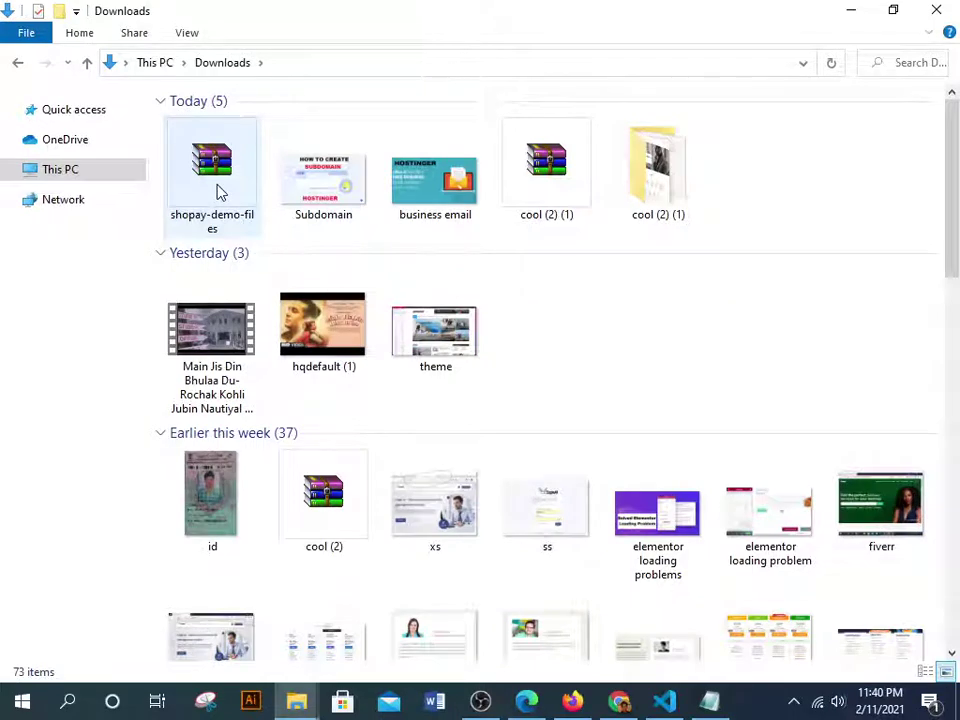
left_click(220, 192)
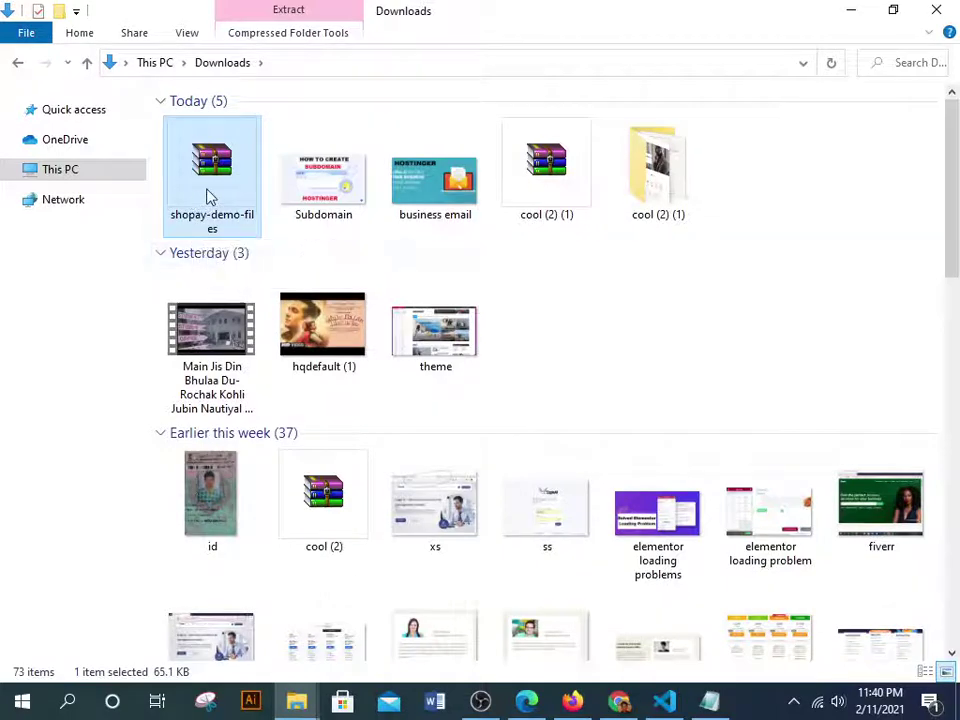
left_click(572, 701)
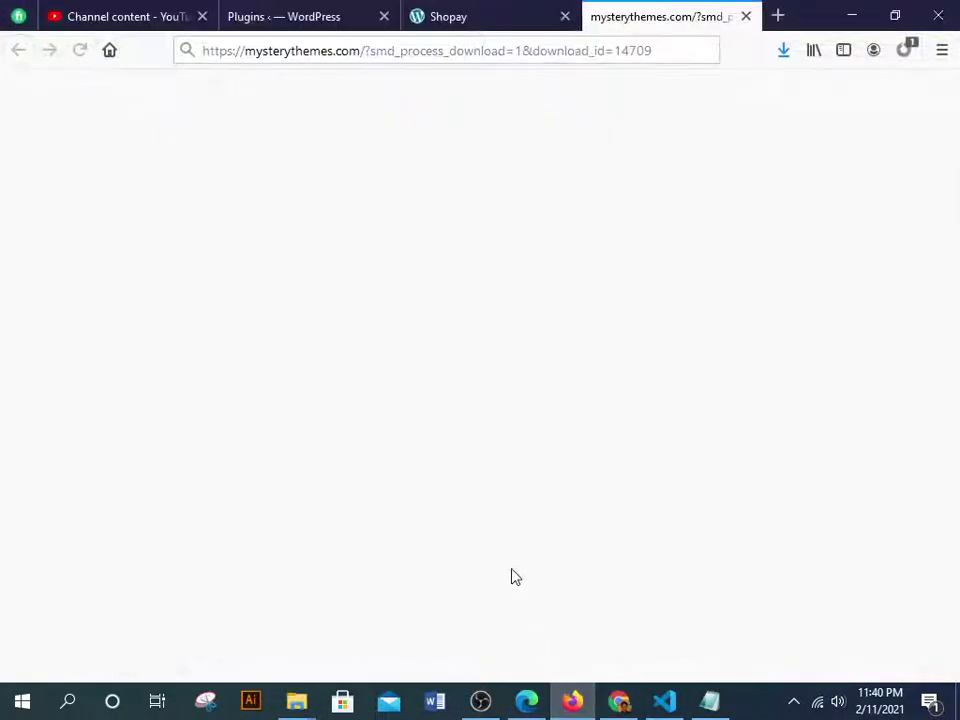
left_click(279, 15)
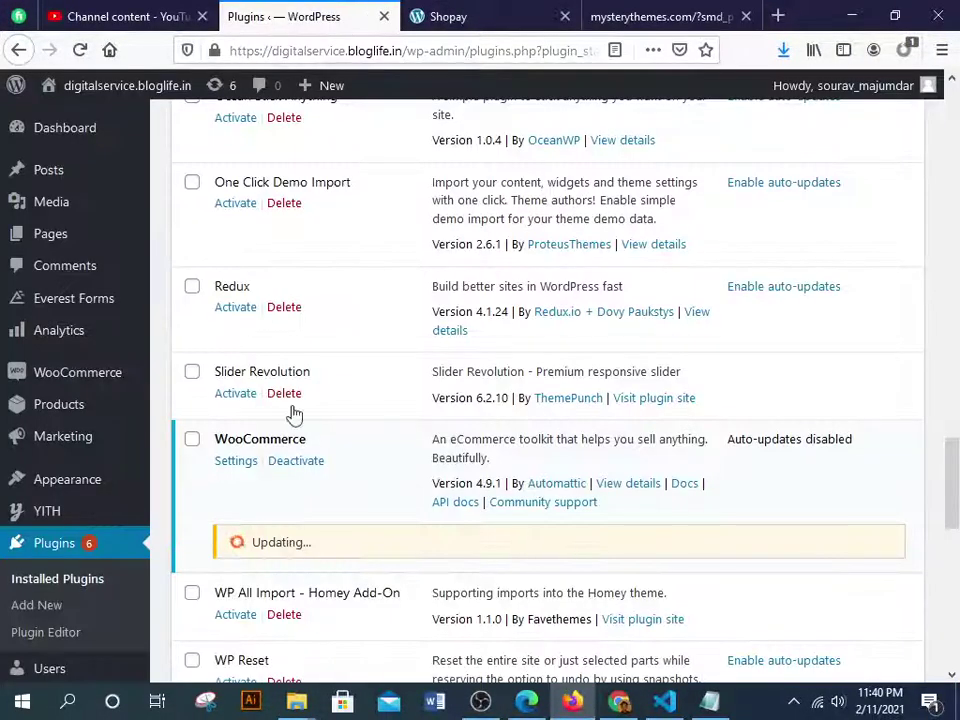
Check the progress of the WooCommerce update in the list of installed plugins
scroll(284, 525, "up", 20)
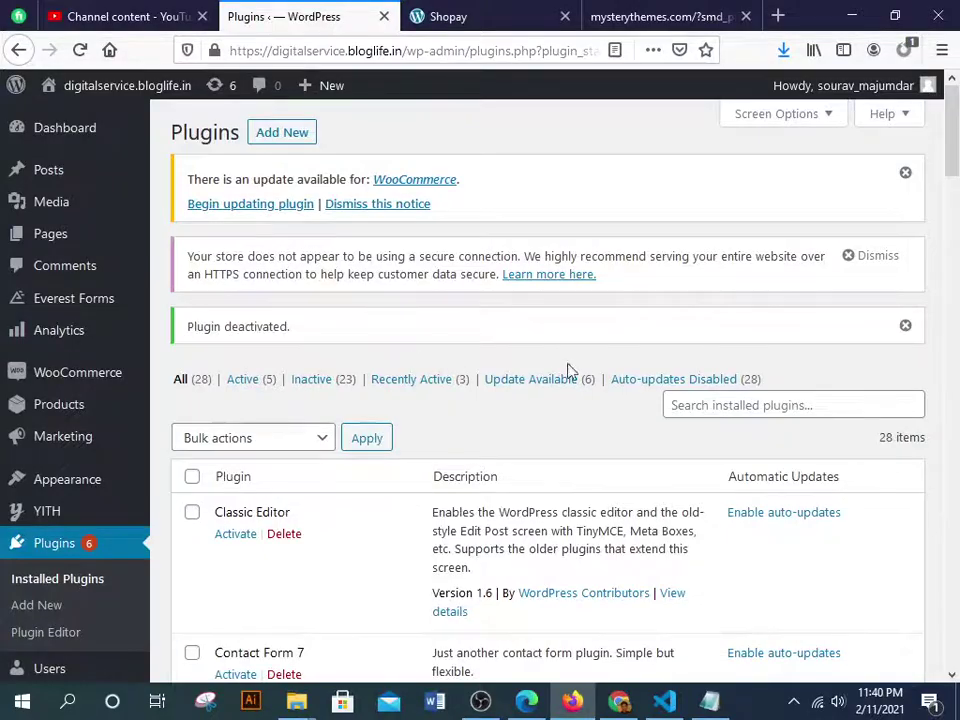
scroll(553, 446, "down", 15)
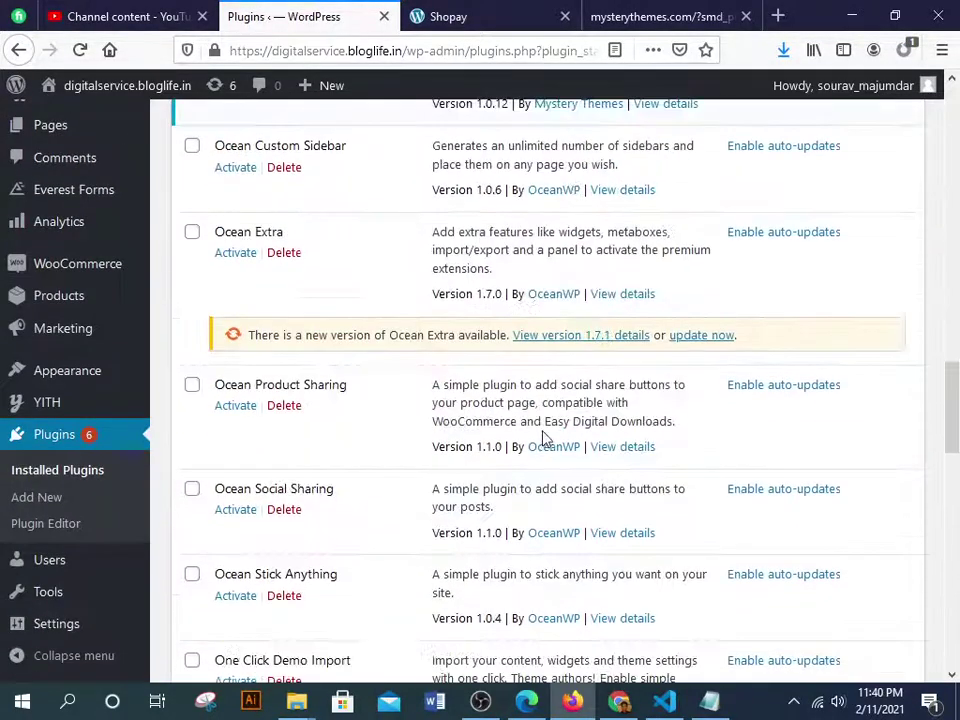
scroll(543, 438, "down", 5)
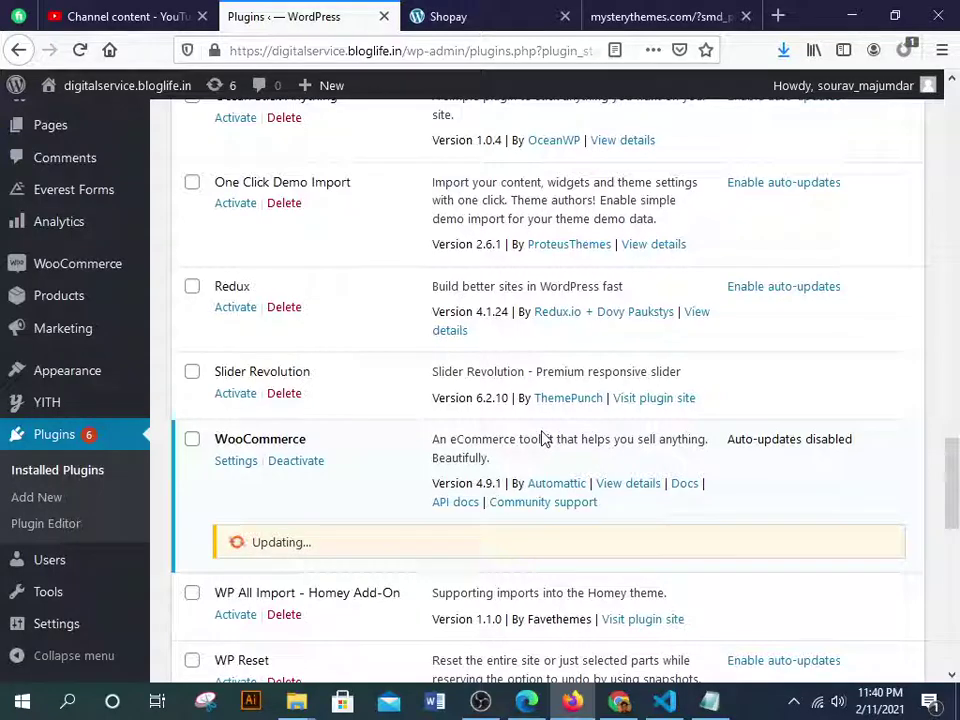
scroll(543, 438, "down", 4)
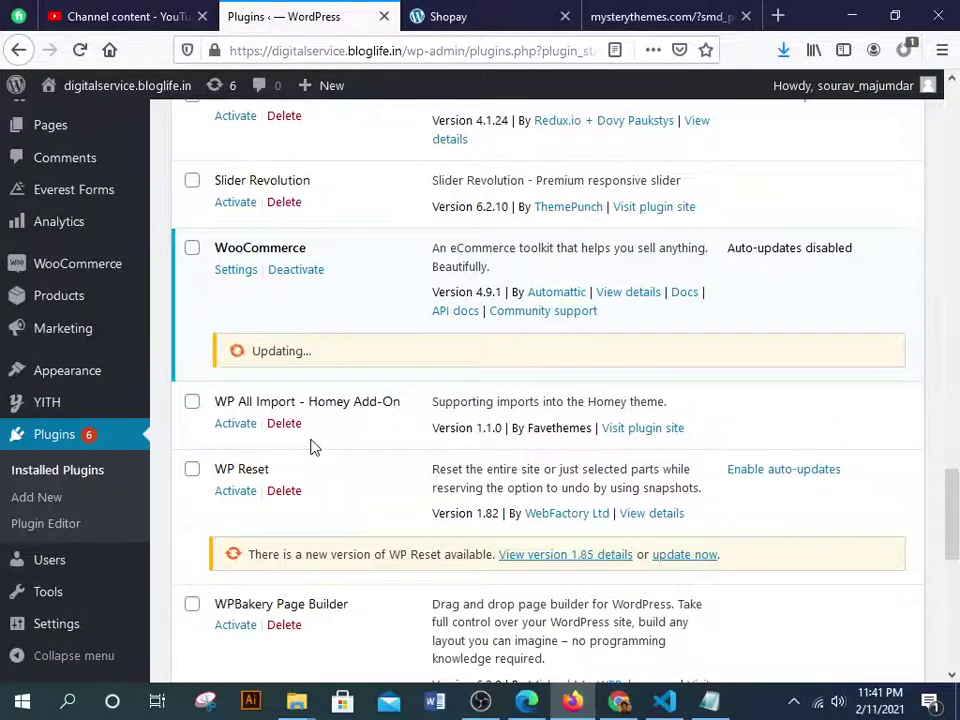
scroll(476, 349, "down", 3)
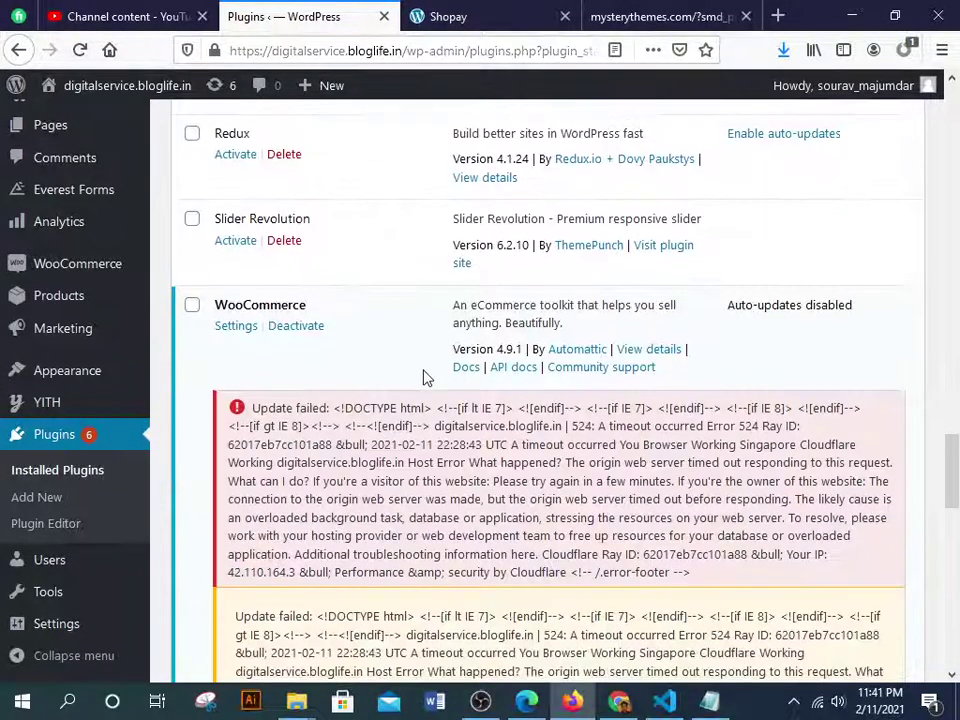
scroll(424, 390, "down", 5)
scroll(439, 465, "up", 6)
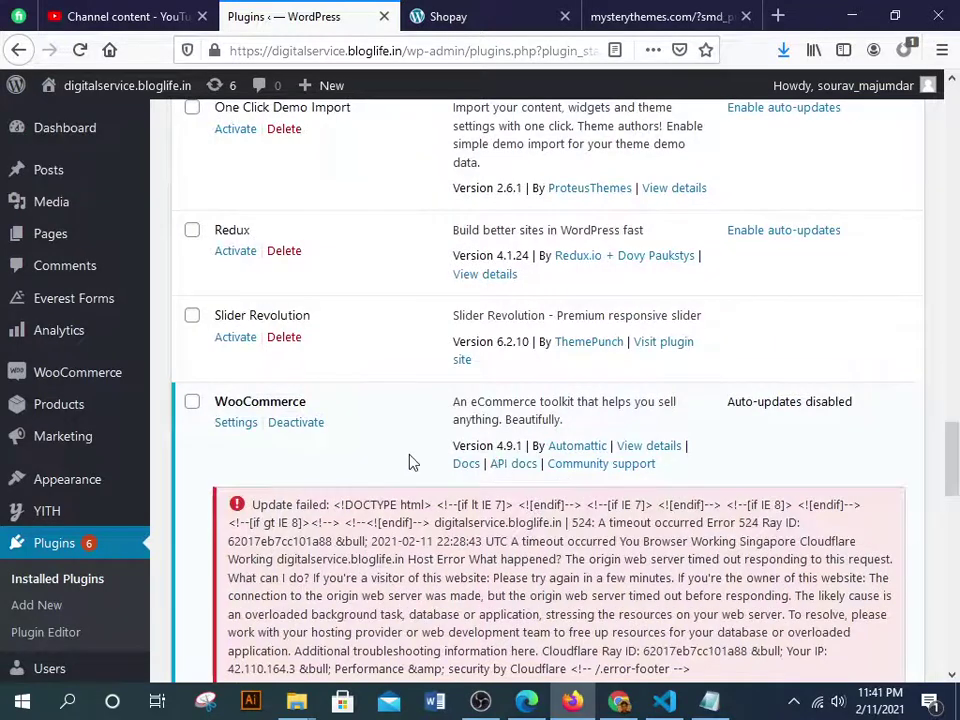
scroll(450, 470, "up", 5)
Open the installed themes page of the WordPress admin and reload it
mouse_move(55, 490)
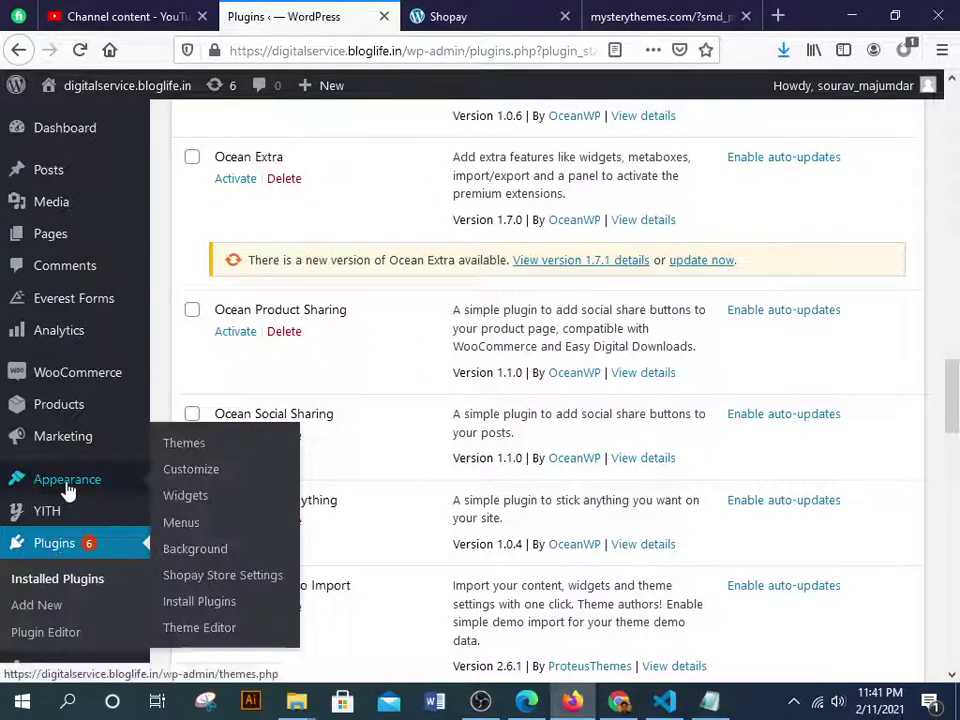
left_click(67, 490)
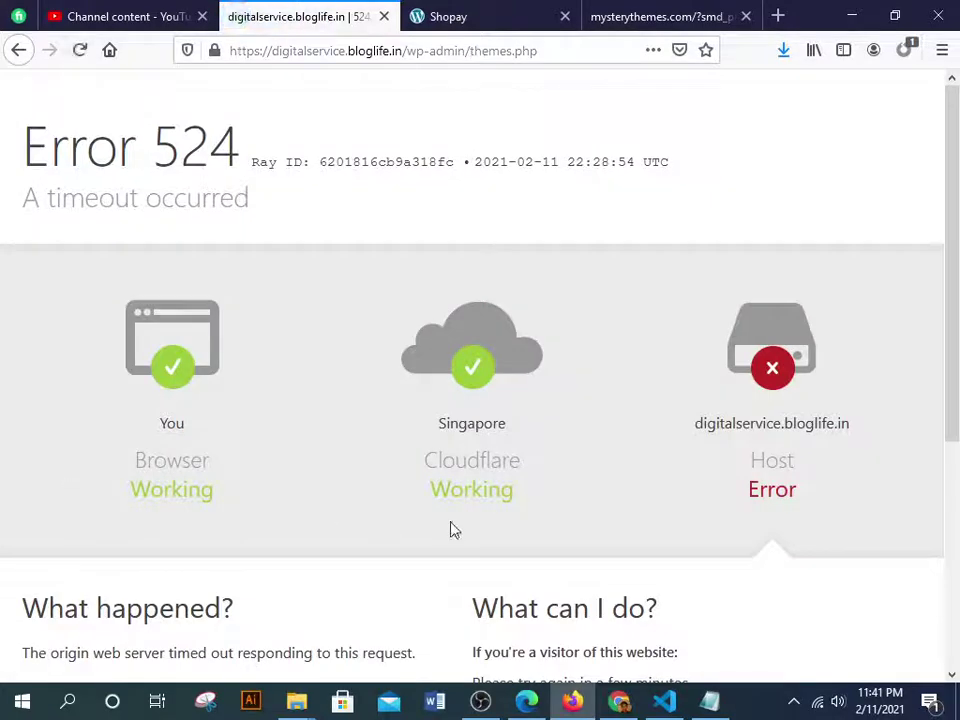
scroll(455, 500, "down", 3)
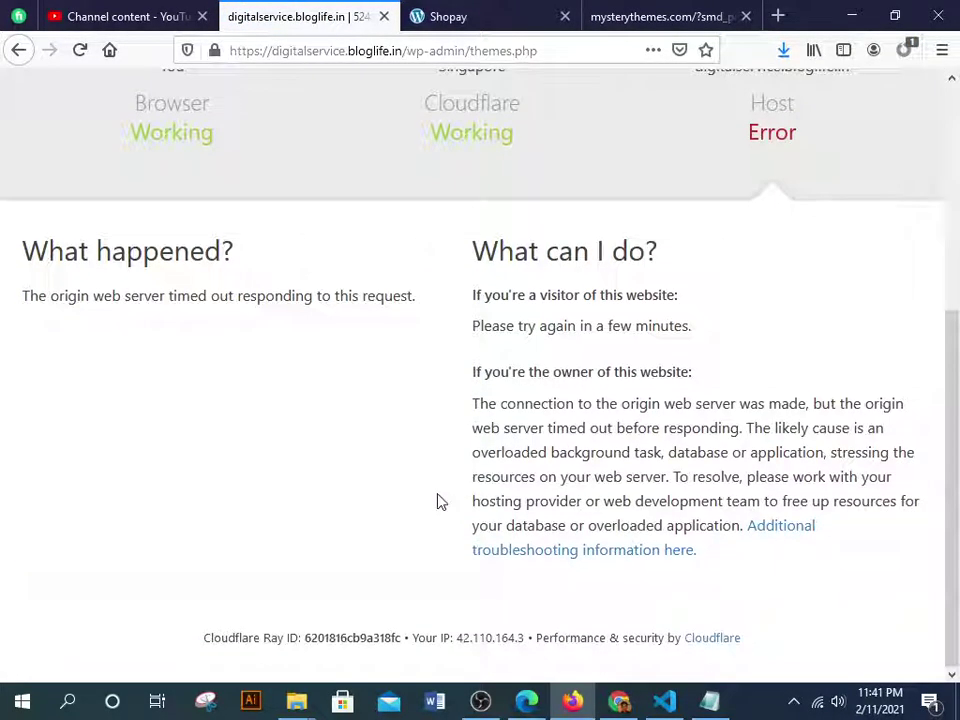
scroll(380, 460, "up", 3)
left_click(81, 51)
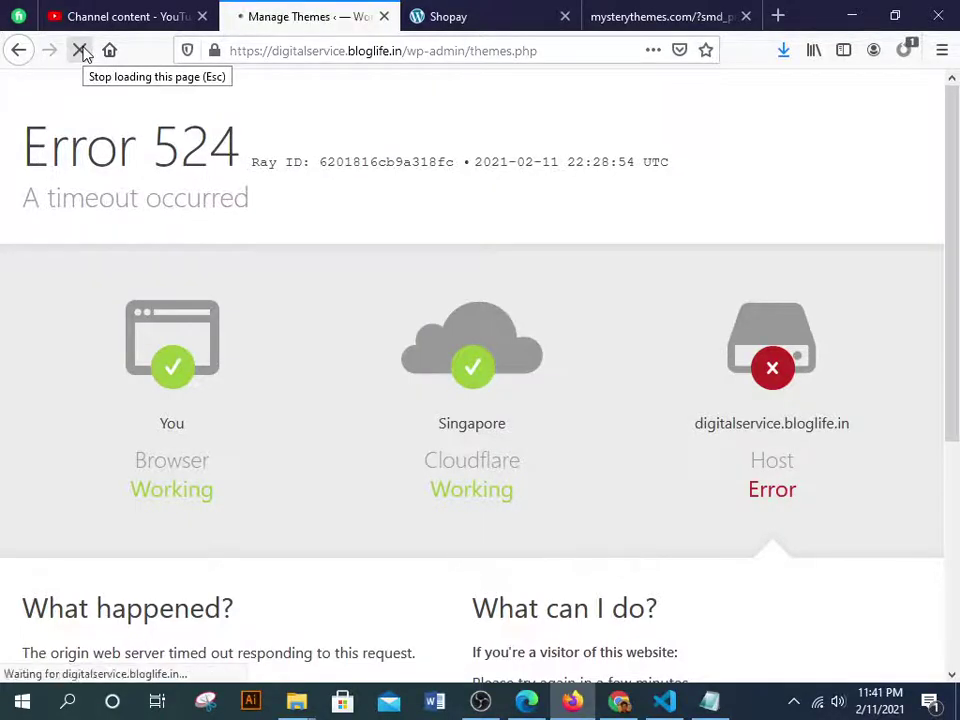
Open the Shopay Store theme settings and check which demos are available for import
scroll(300, 360, "down", 4)
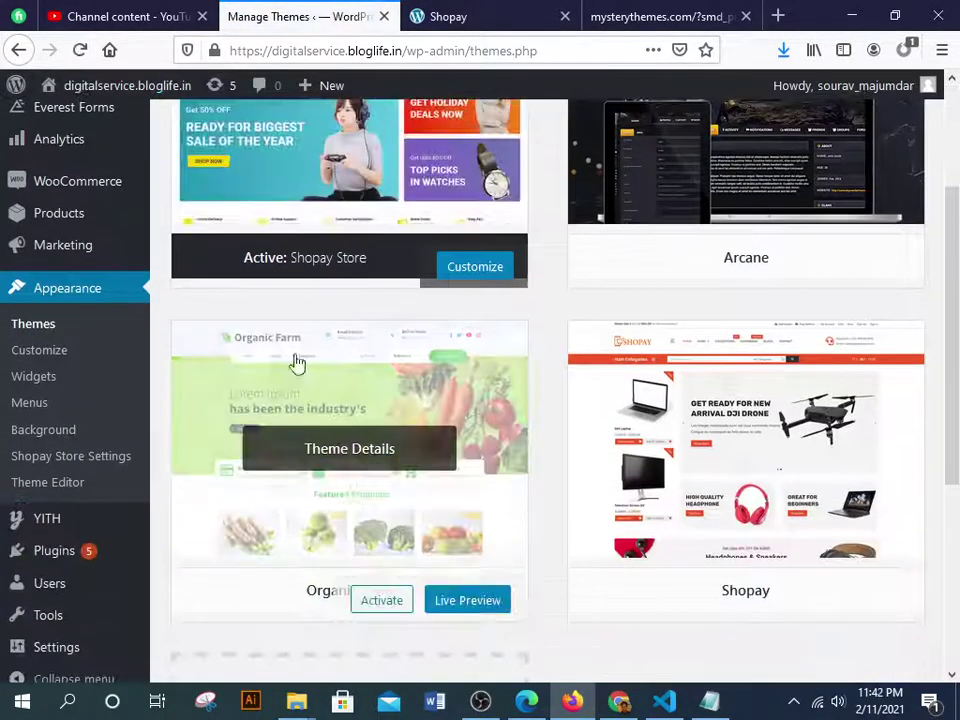
mouse_move(65, 368)
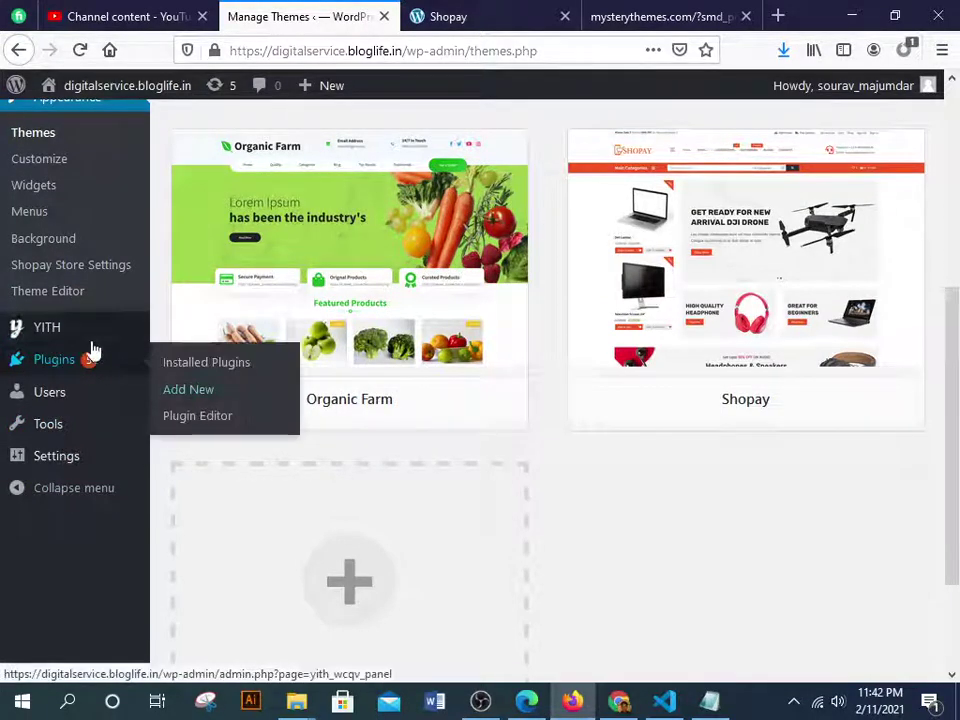
scroll(90, 349, "up", 3)
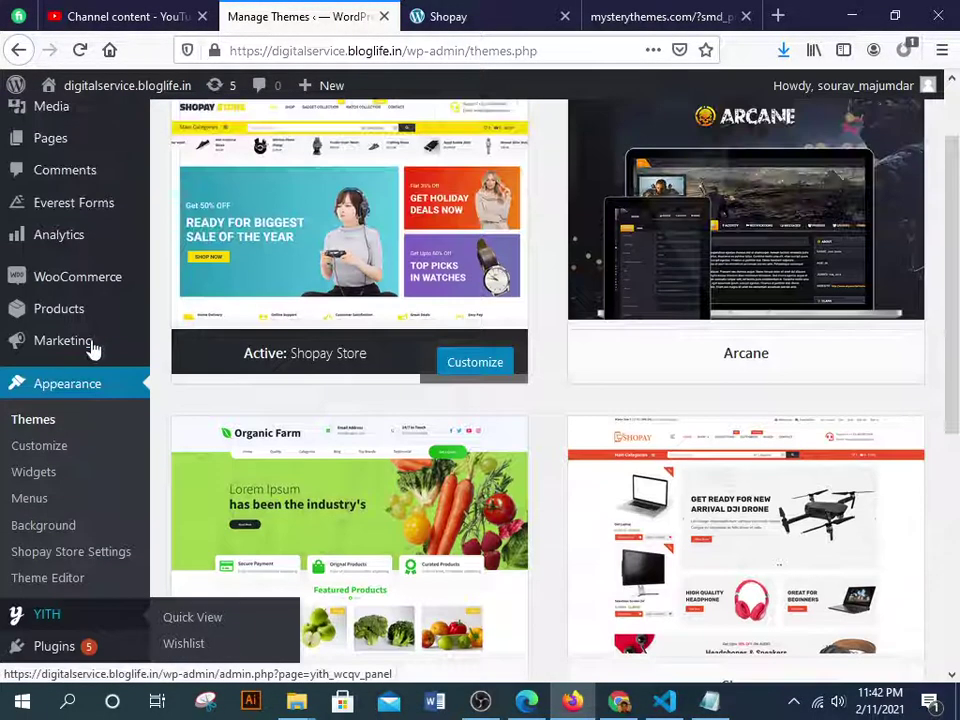
left_click(90, 562)
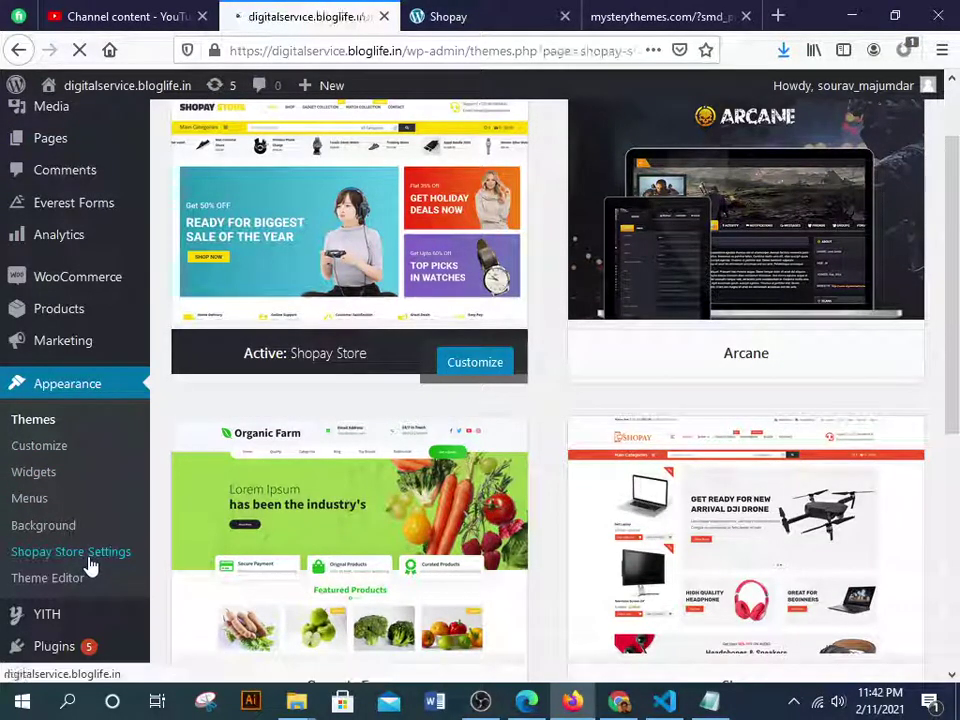
scroll(460, 380, "down", 3)
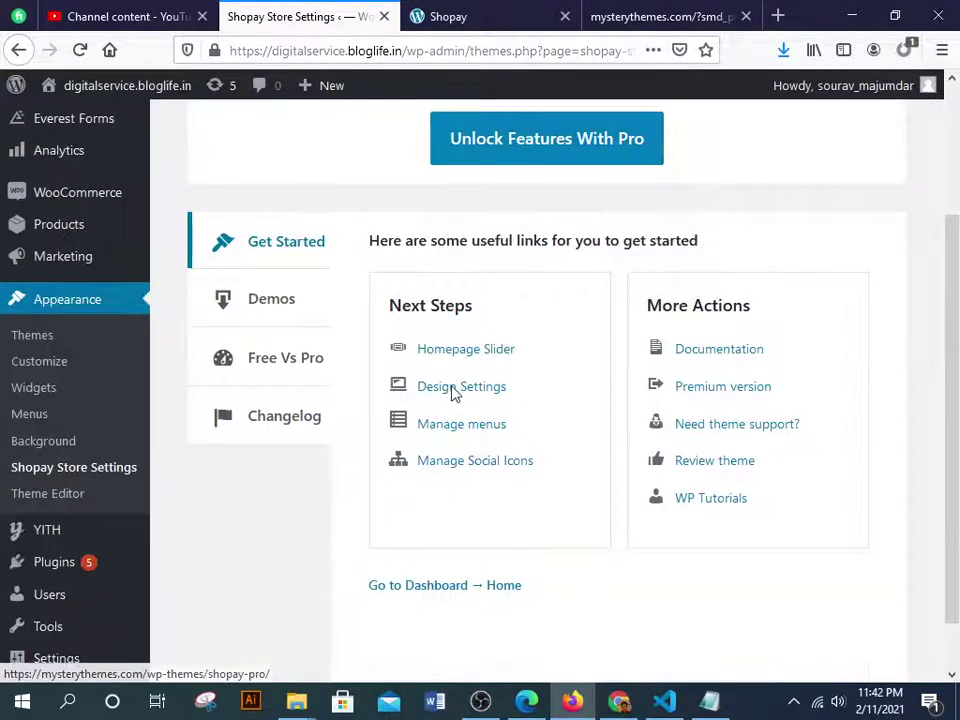
left_click(274, 290)
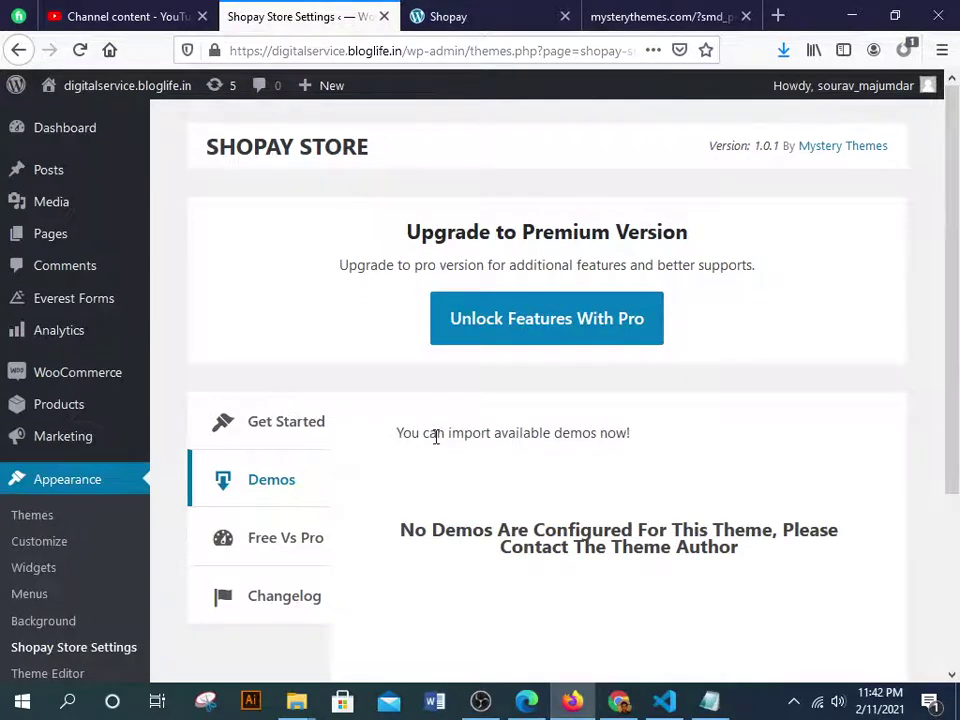
scroll(435, 435, "down", 3)
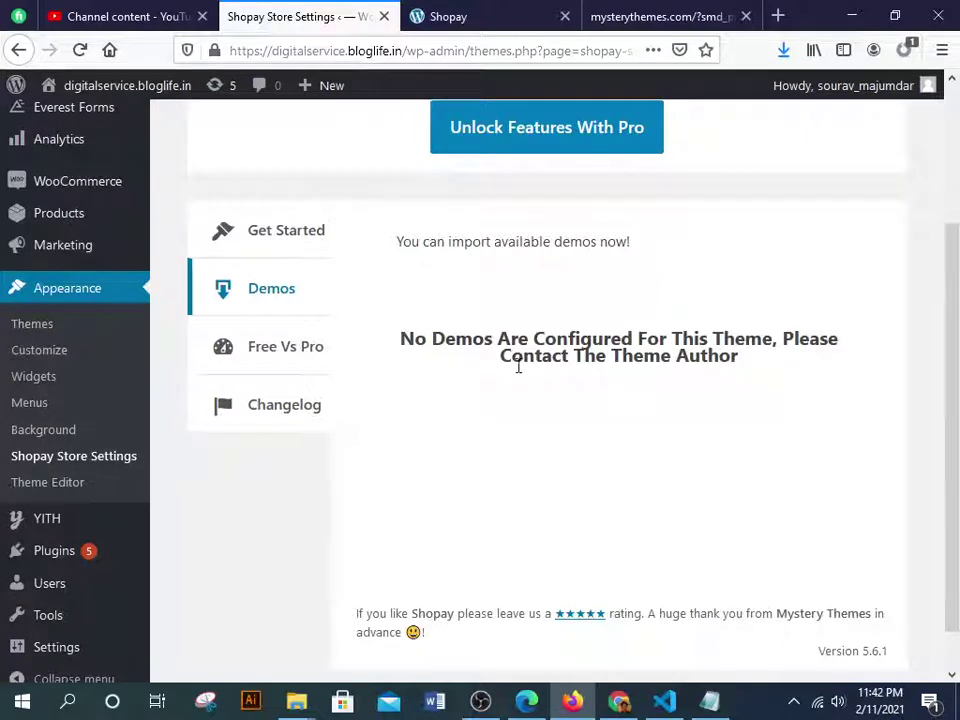
left_click_drag(507, 357, 750, 371)
left_click(760, 371)
scroll(696, 366, "down", 1)
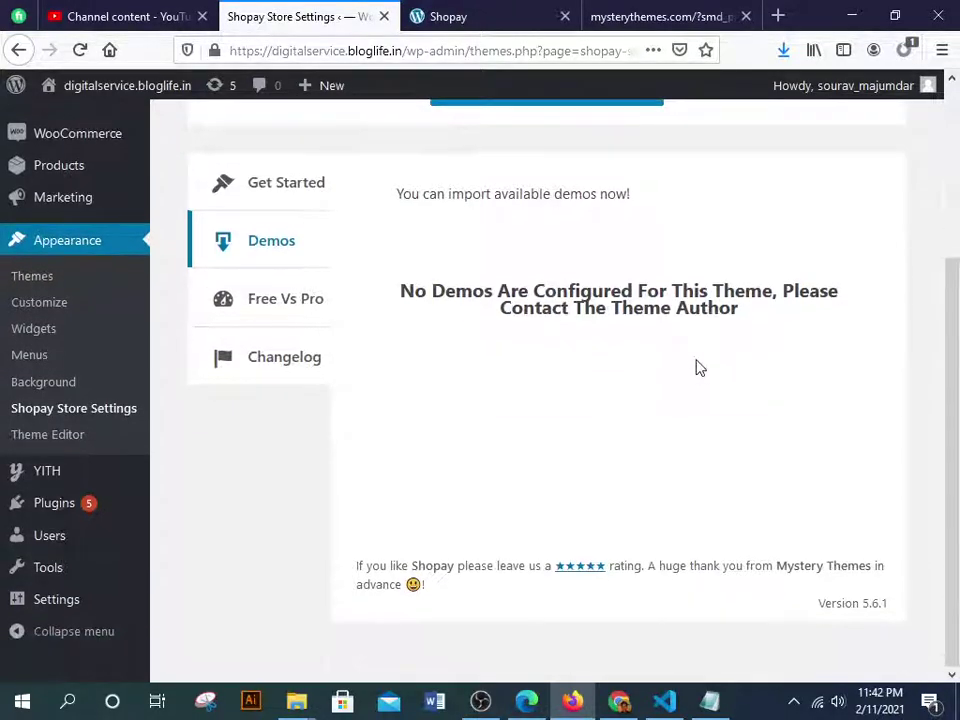
scroll(587, 361, "up", 5)
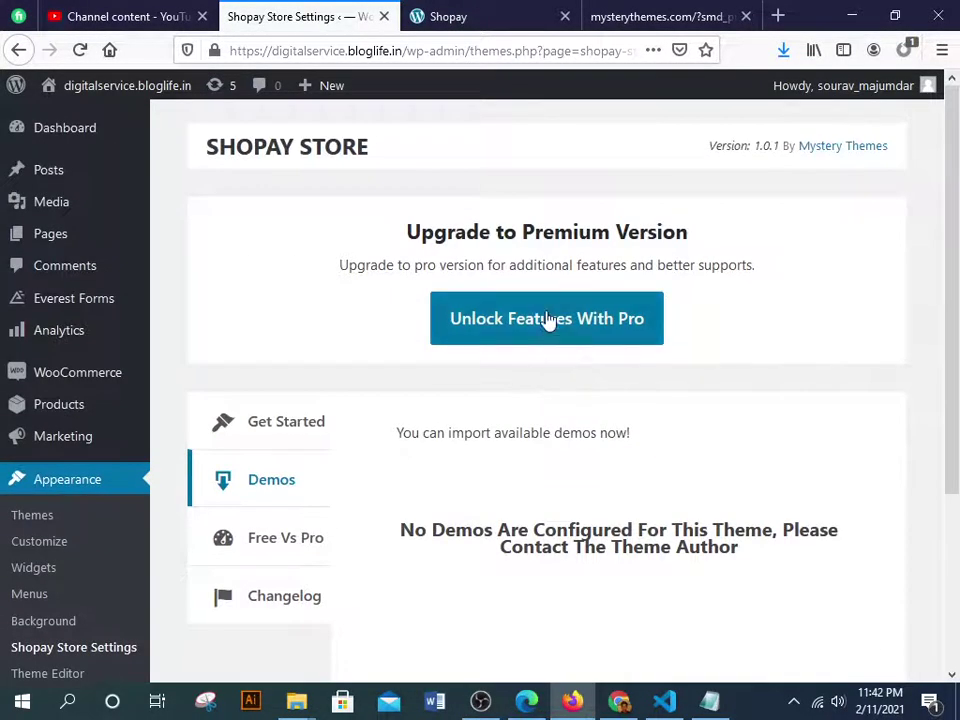
left_click(549, 321)
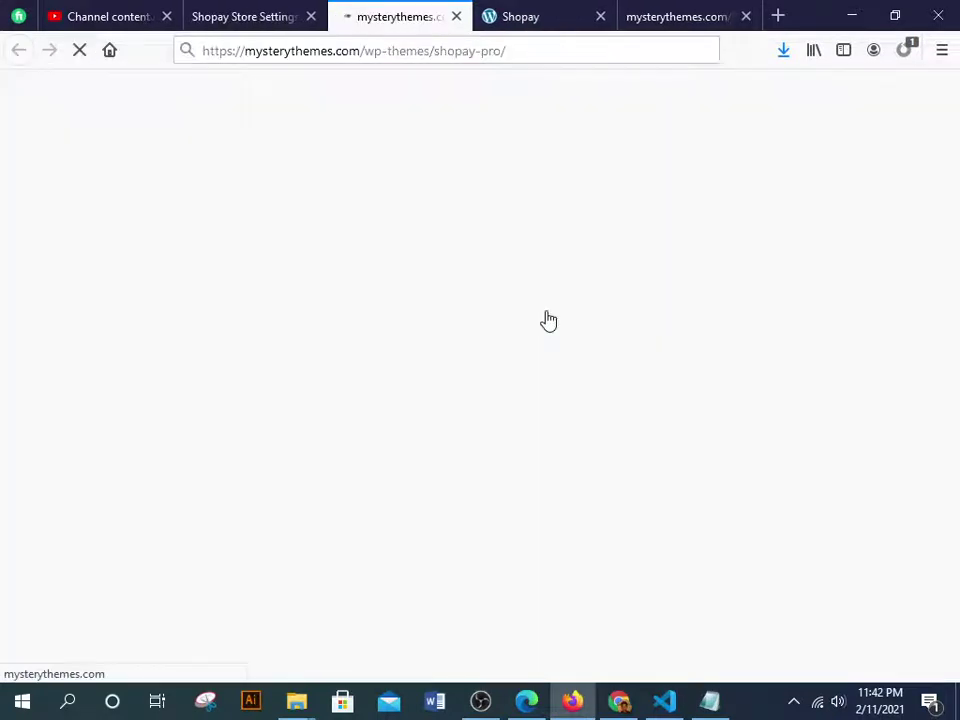
left_click(455, 17)
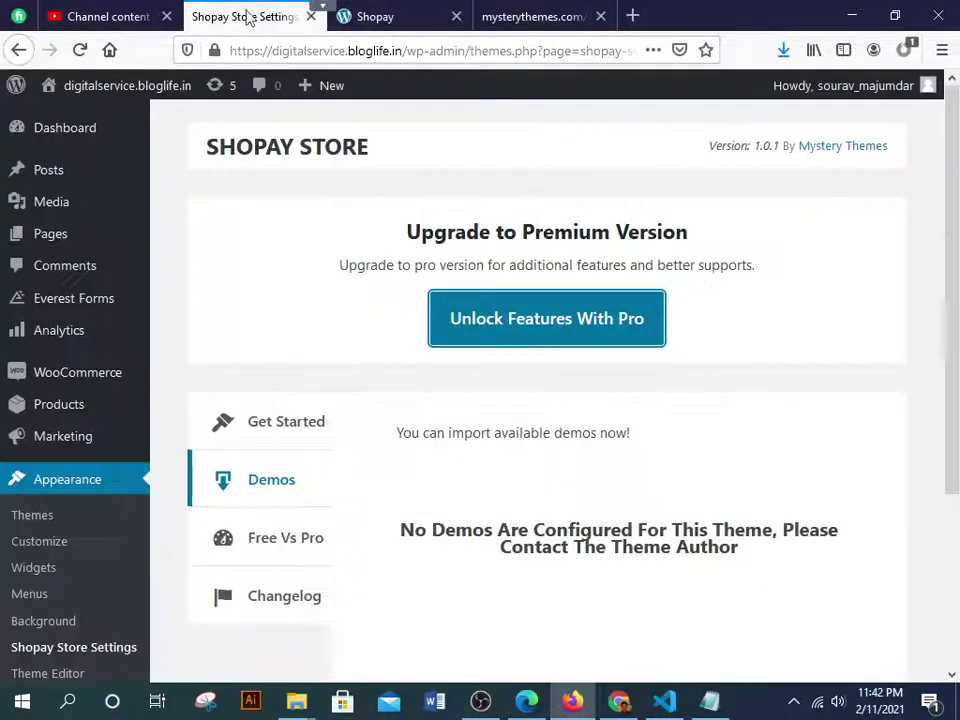
Return to the installed themes and activate the Shopay theme in place of Shopay Store
scroll(13, 497, "down", 4)
mouse_move(58, 535)
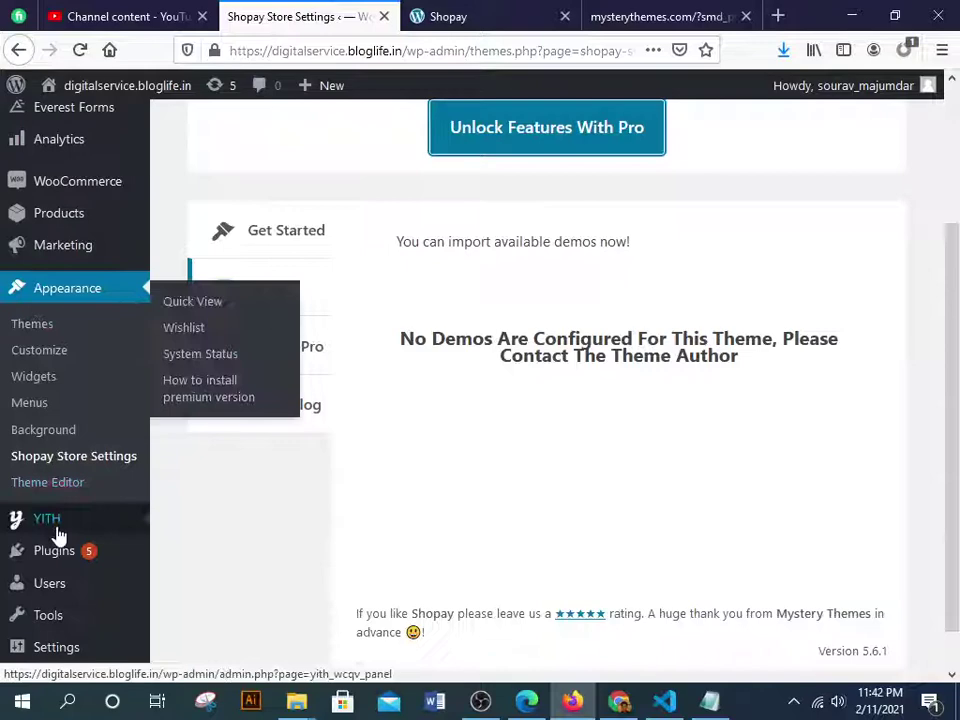
left_click(36, 330)
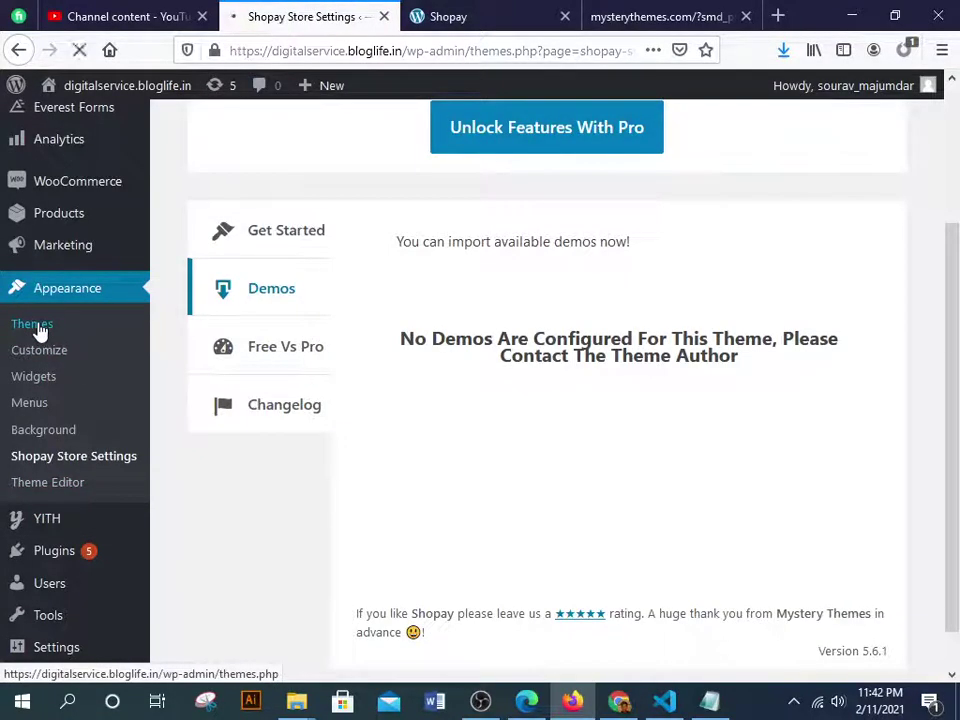
scroll(680, 510, "down", 3)
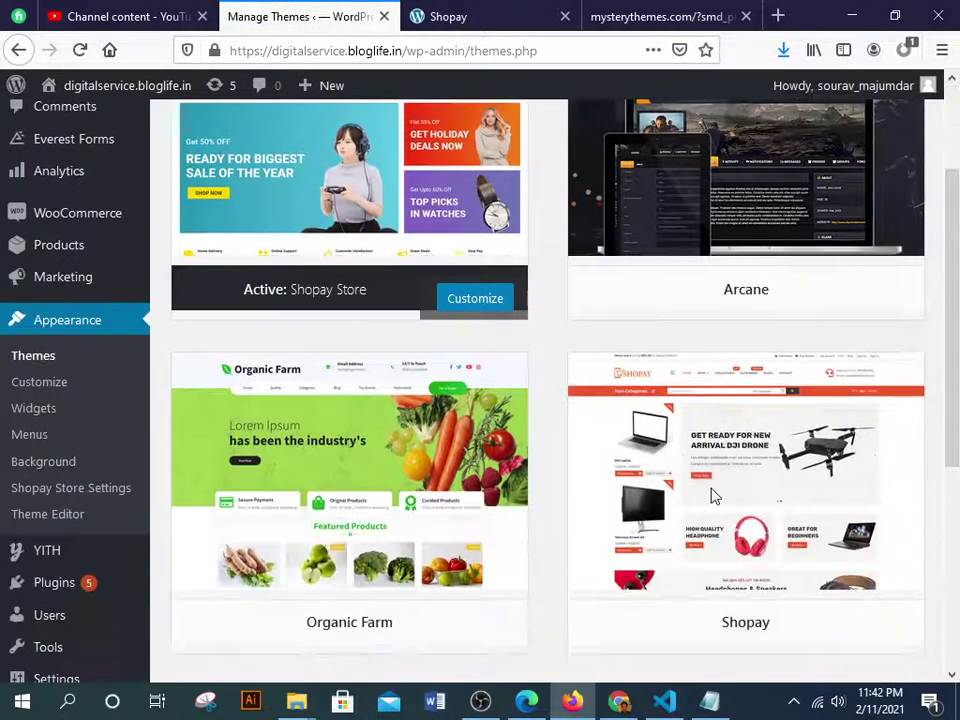
mouse_move(724, 585)
left_click(776, 617)
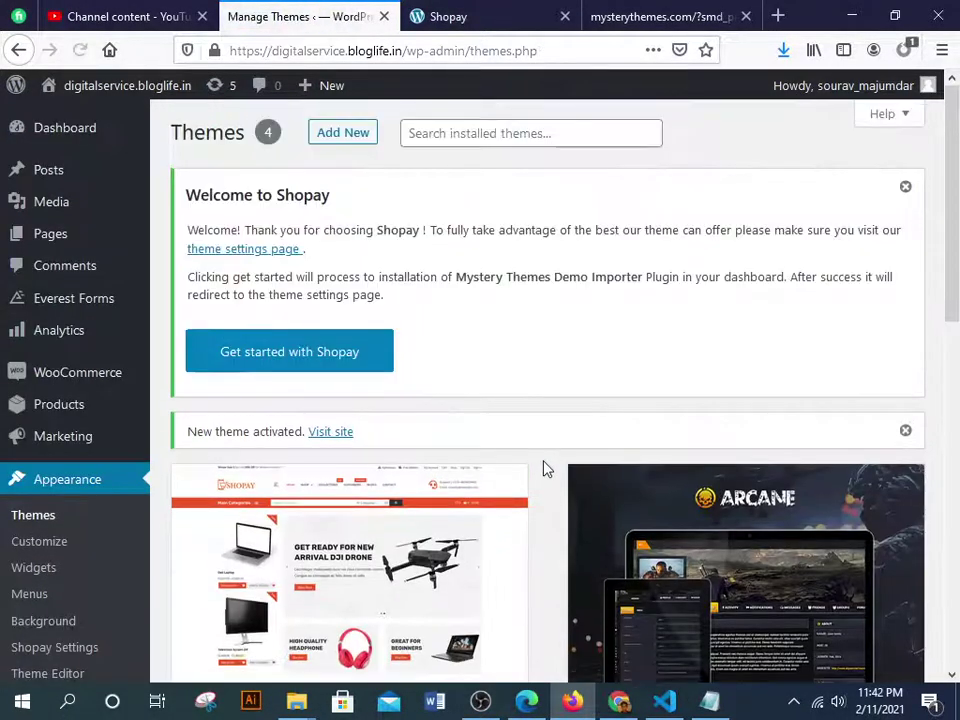
Get started with the Shopay theme from its welcome notice and look through the demos offered for import
left_click(324, 362)
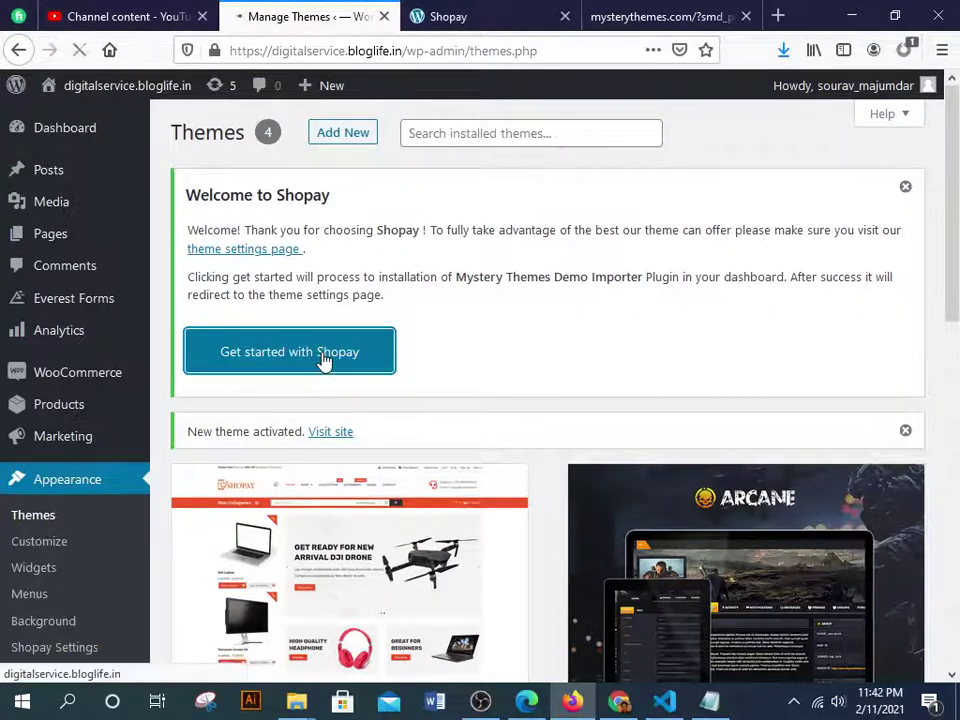
scroll(66, 508, "down", 2)
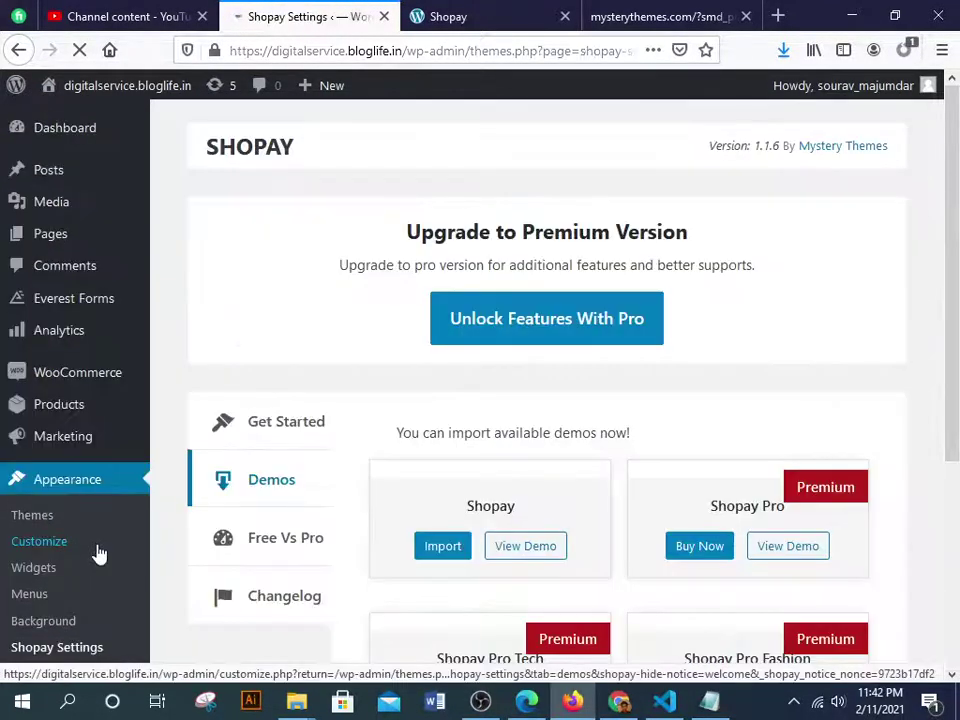
scroll(381, 570, "down", 5)
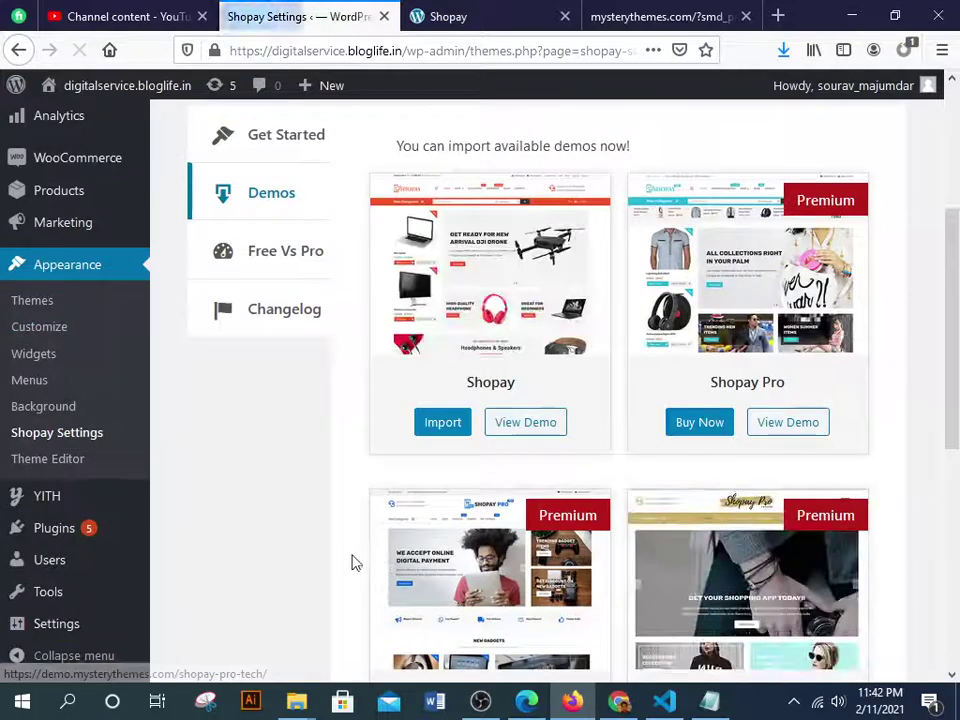
scroll(288, 457, "down", 6)
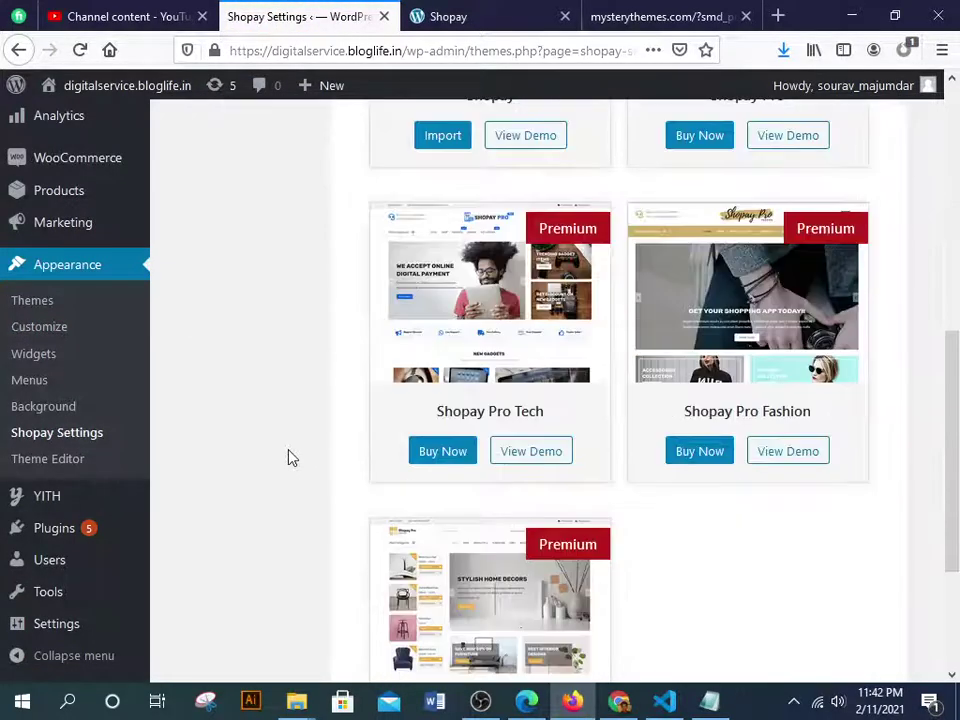
scroll(797, 479, "up", 6)
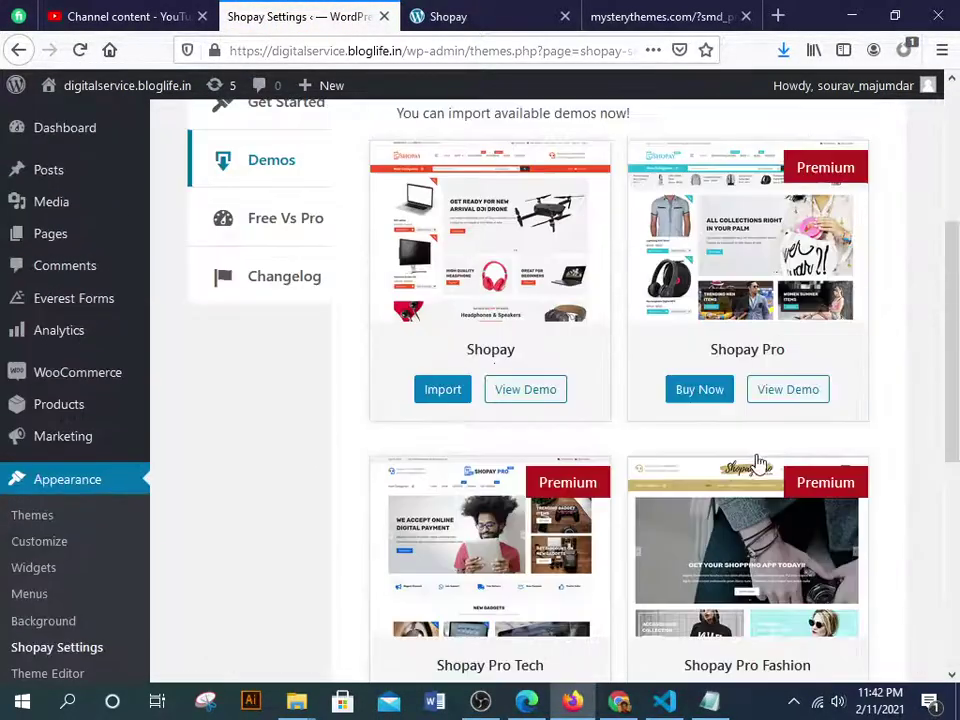
Import the free Shopay demo, confirming the import, and browse the demo preview while it runs
left_click(439, 398)
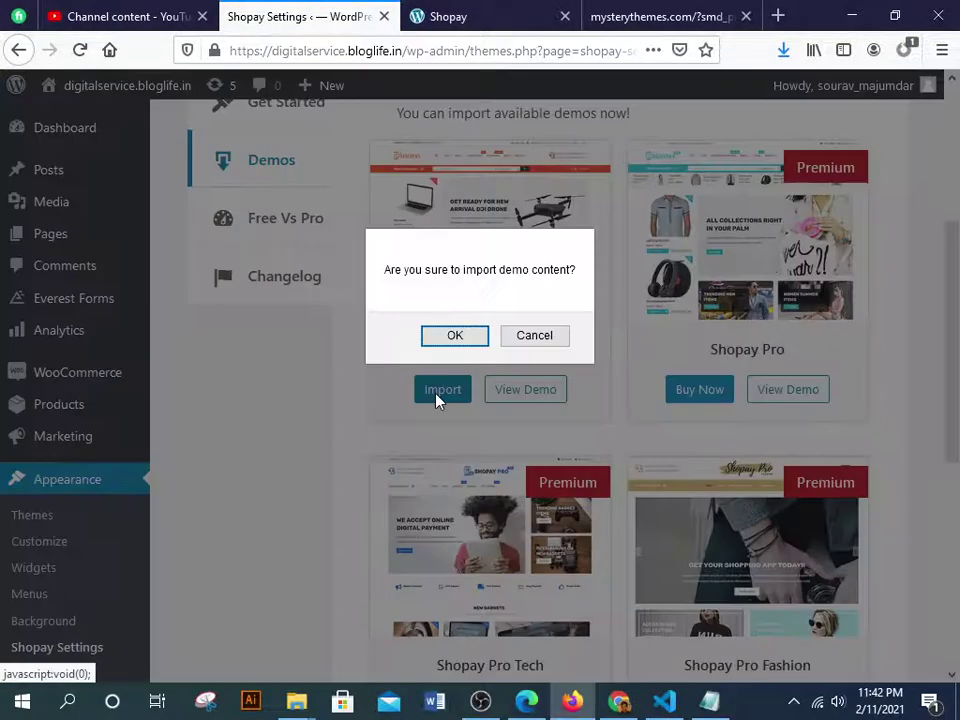
left_click(468, 337)
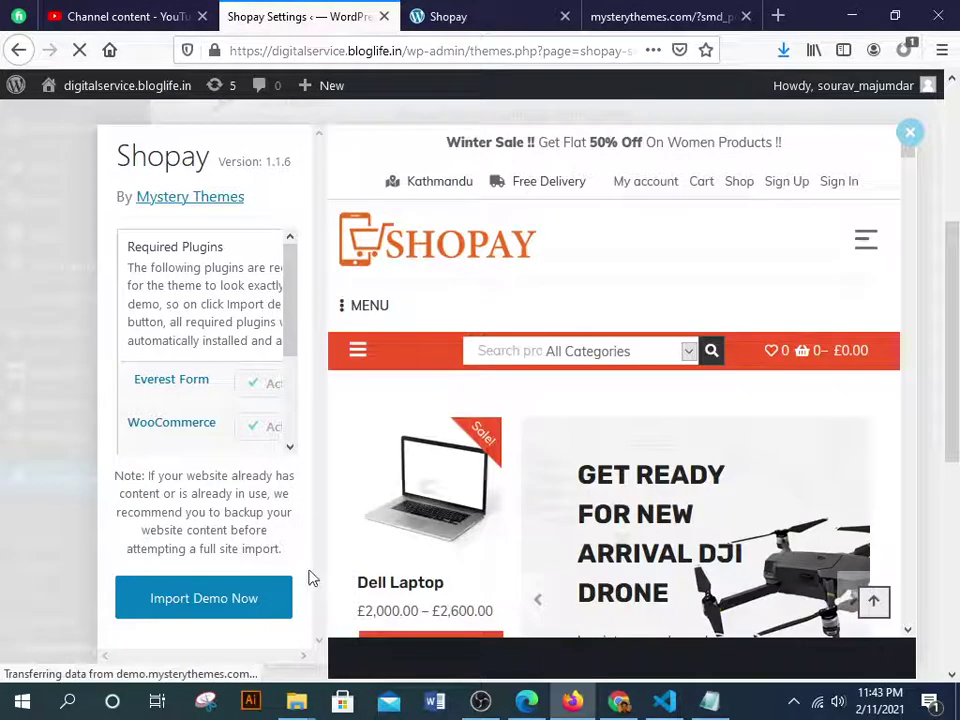
left_click(236, 610)
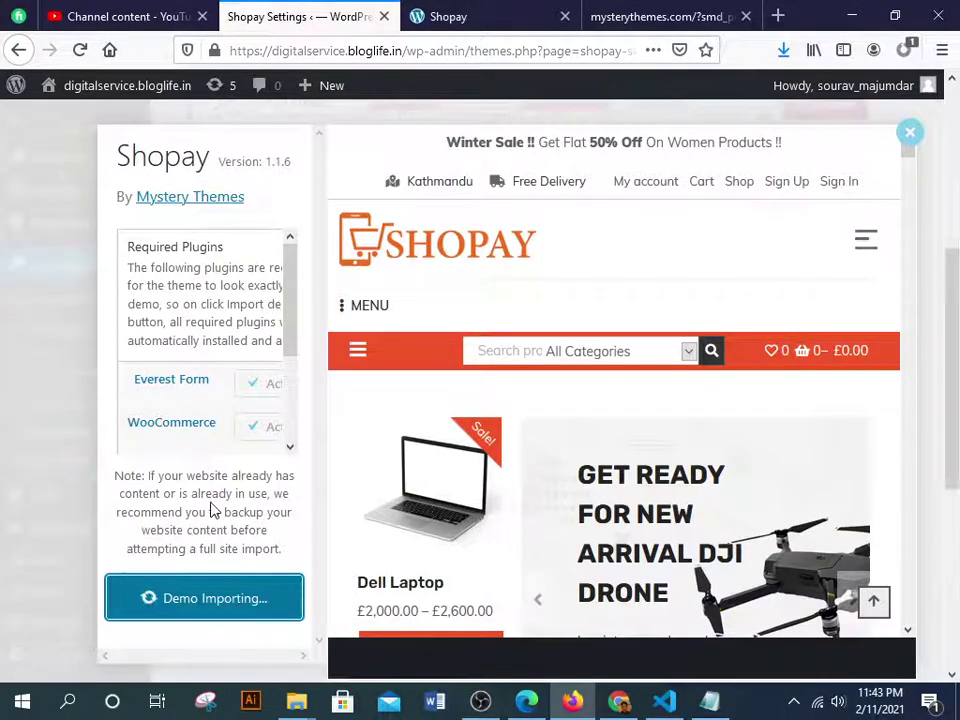
scroll(605, 440, "down", 4)
scroll(600, 445, "down", 10)
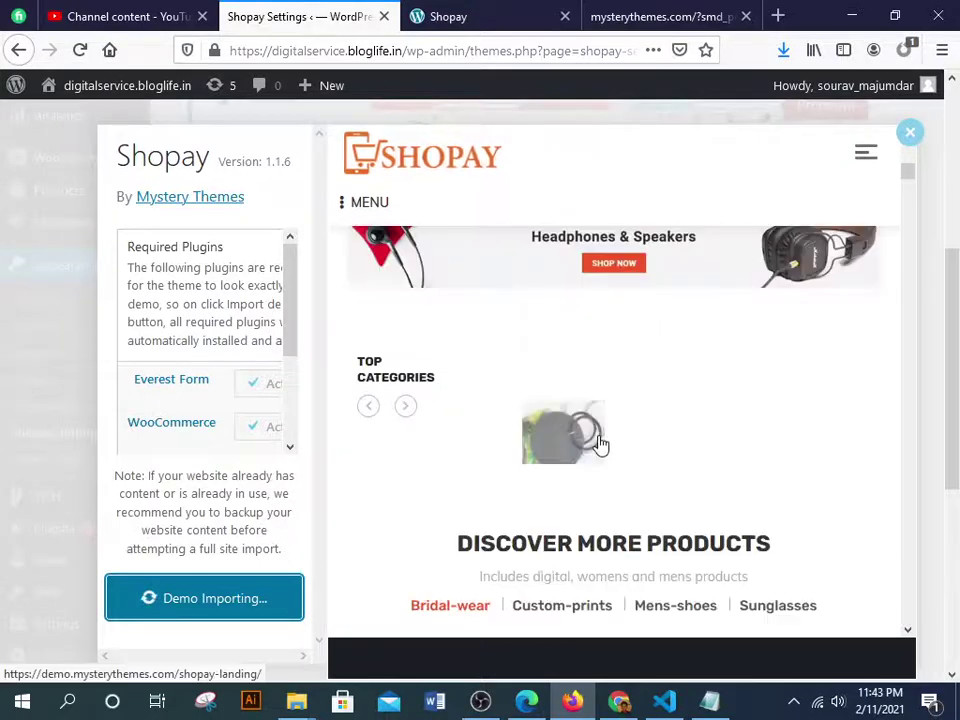
scroll(590, 466, "down", 3)
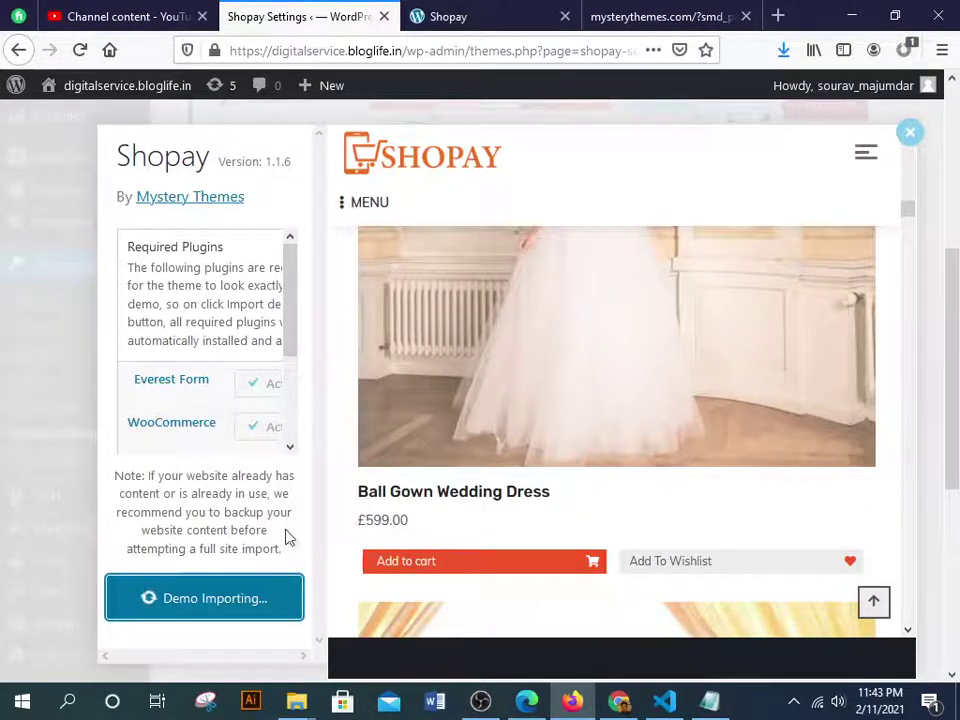
scroll(516, 504, "up", 15)
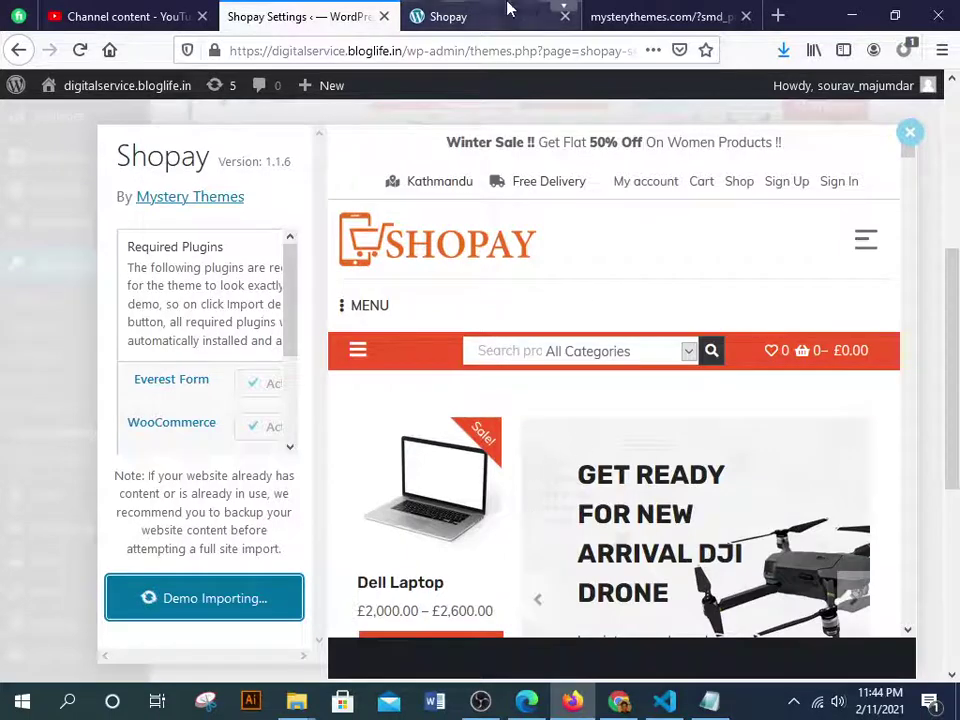
Close the Shopay documentation page and return to the Shopay Settings page
left_click(470, 16)
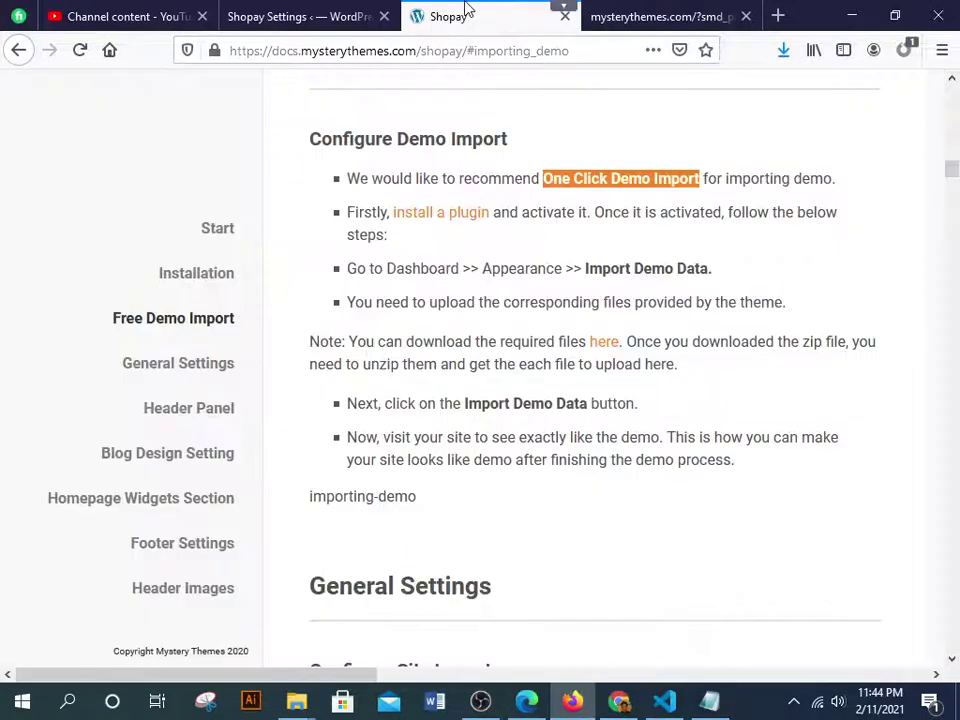
left_click(564, 16)
left_click(321, 12)
Open the site's front page in a new tab, check it for demo content, and close it again
right_click(117, 95)
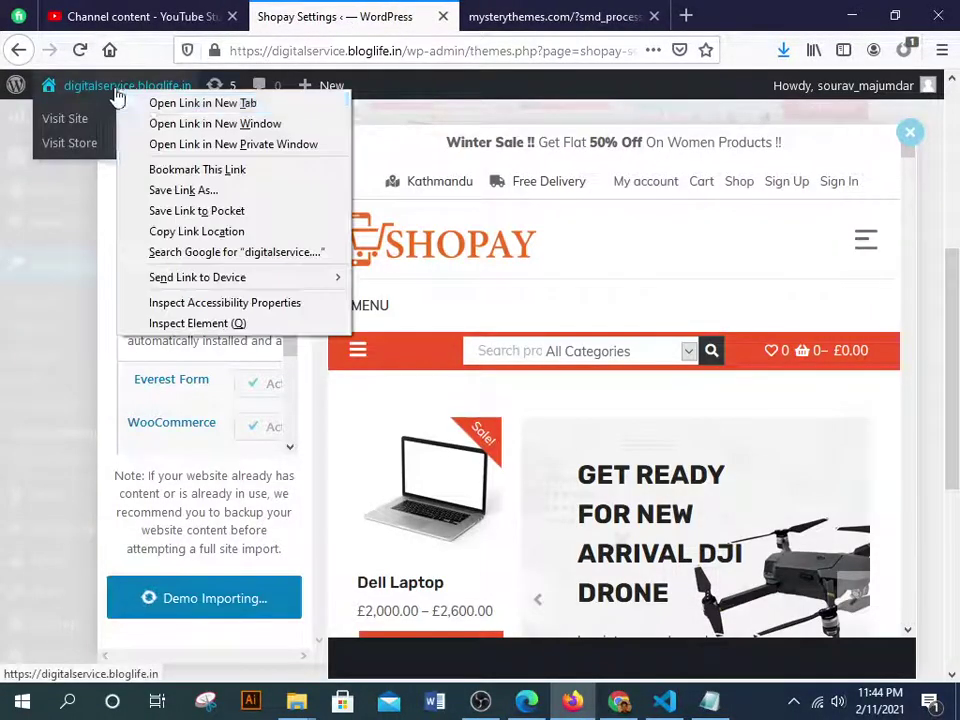
left_click(146, 101)
left_click(458, 17)
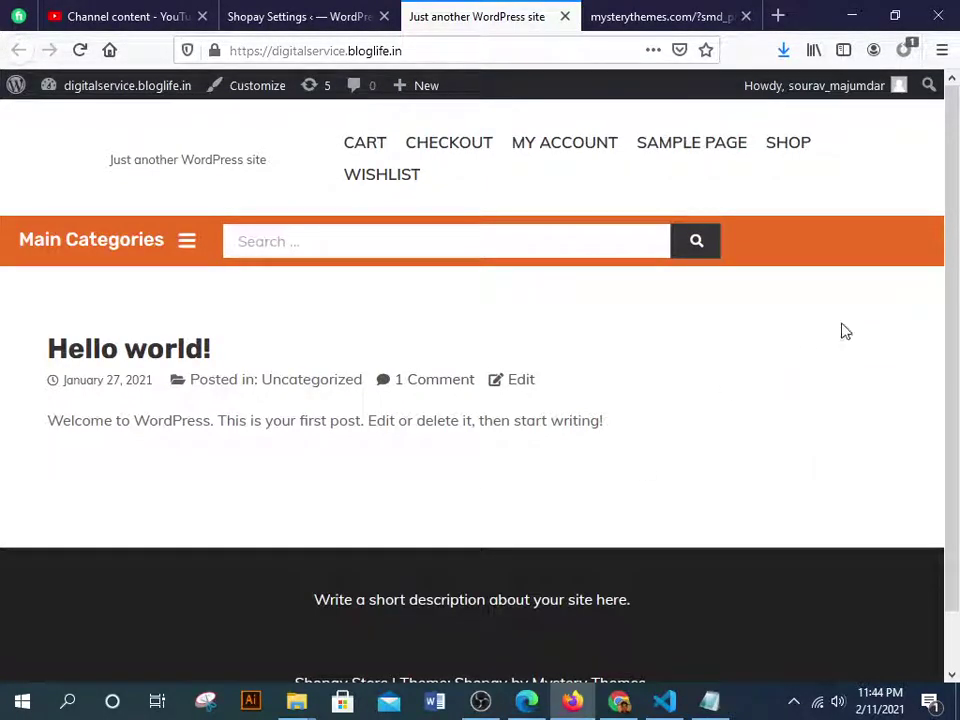
scroll(956, 156, "down", 2)
scroll(953, 257, "up", 2)
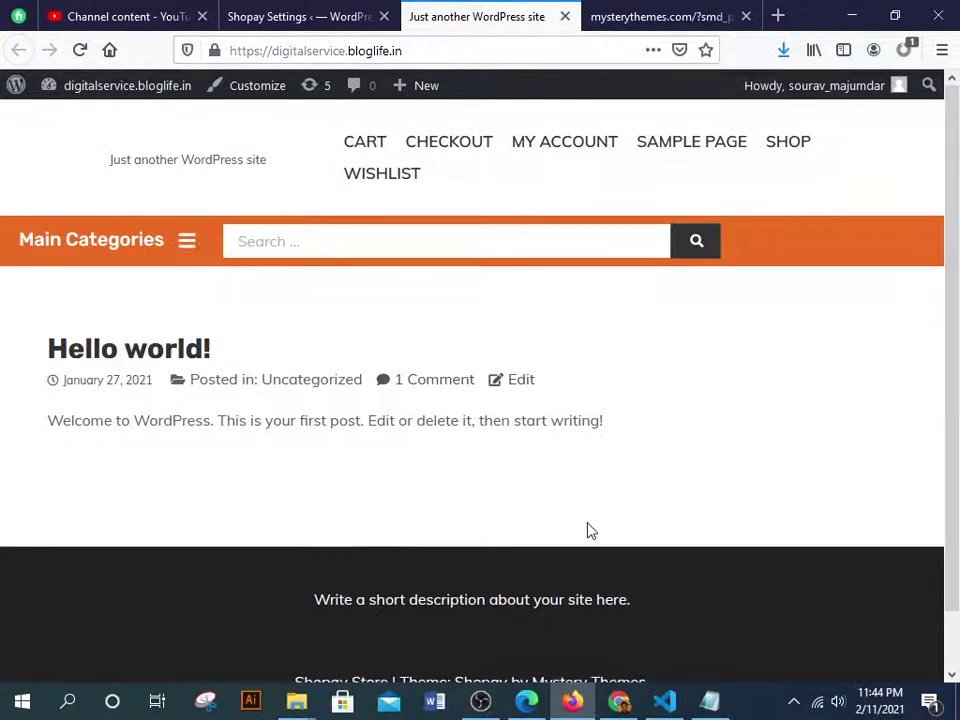
left_click(566, 16)
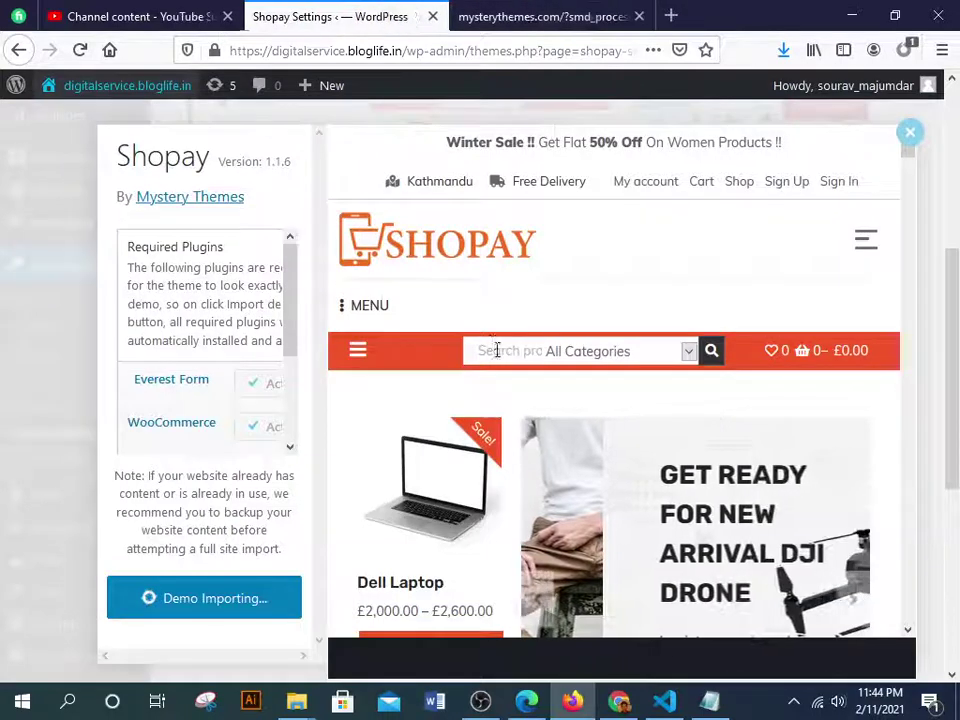
Check the rest of the required plugins list and the demo import progress
scroll(227, 406, "down", 3)
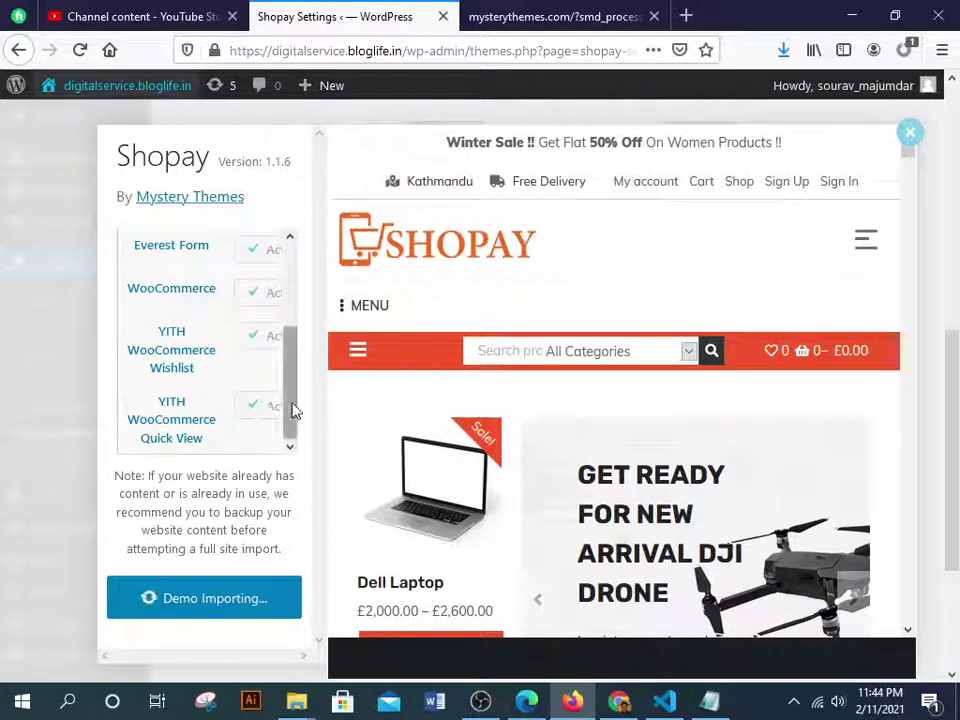
left_click_drag(295, 410, 291, 441)
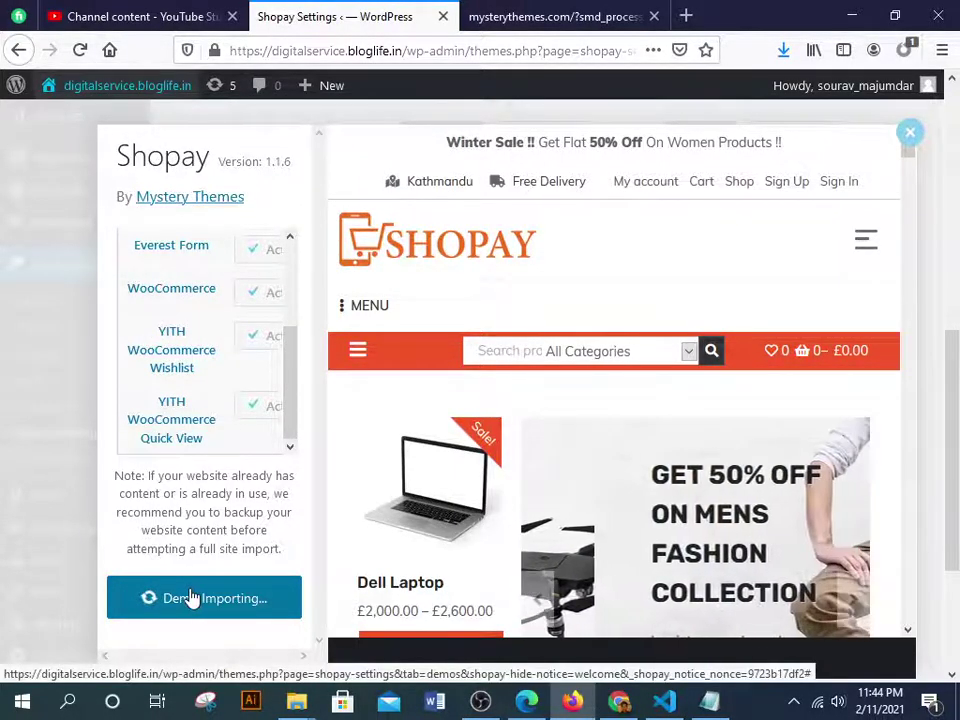
left_click(516, 28)
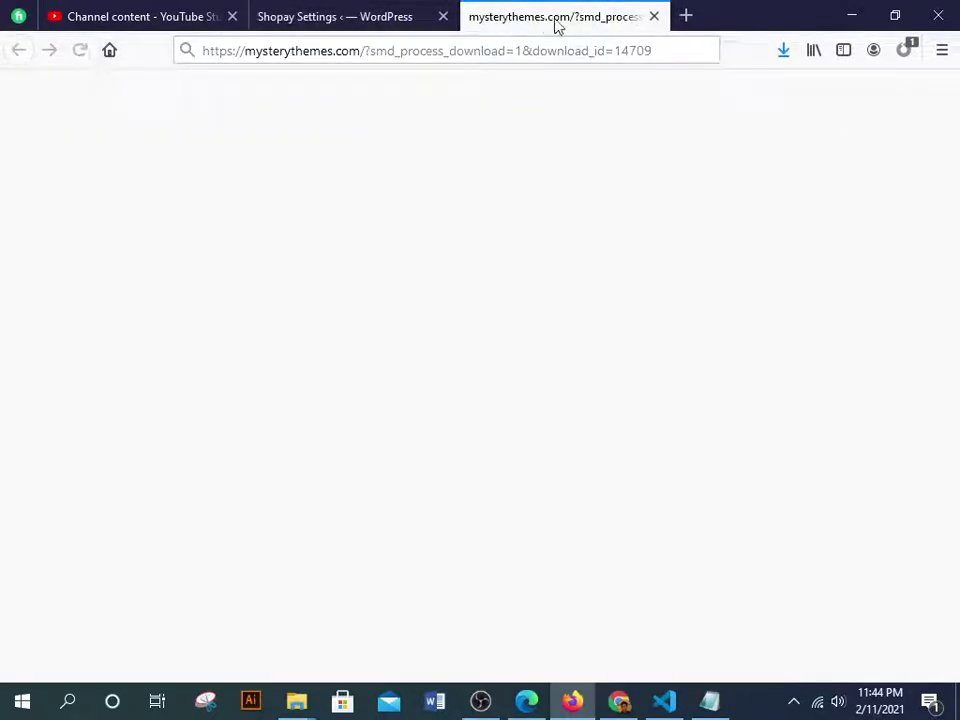
left_click(330, 8)
Open the front page in a new tab once more, reload it to check for imported content, and close it
right_click(84, 93)
left_click(118, 96)
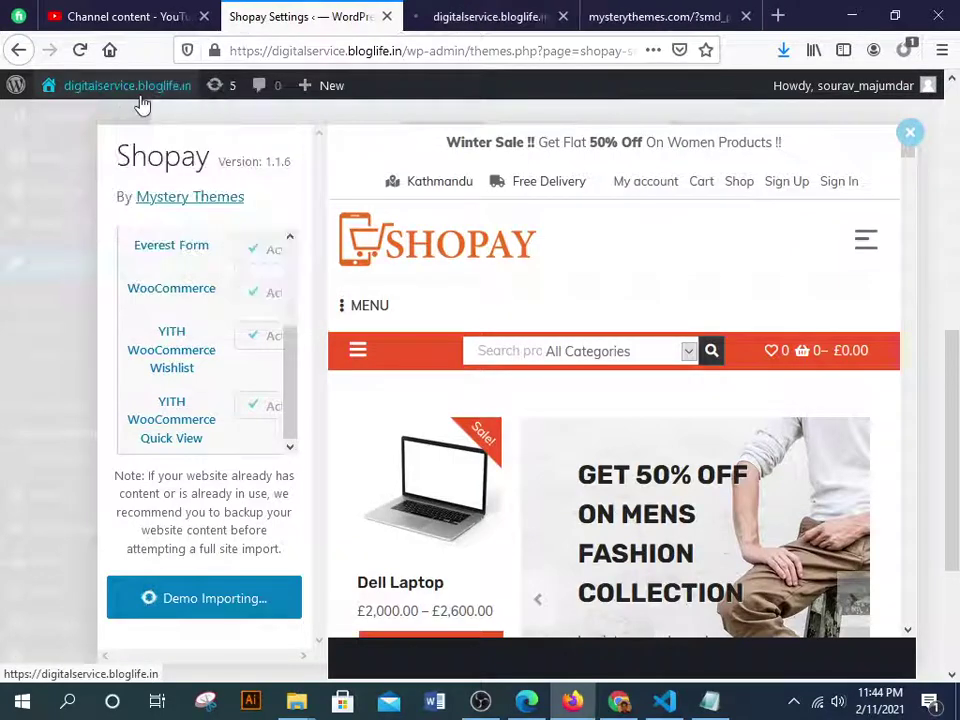
left_click(488, 16)
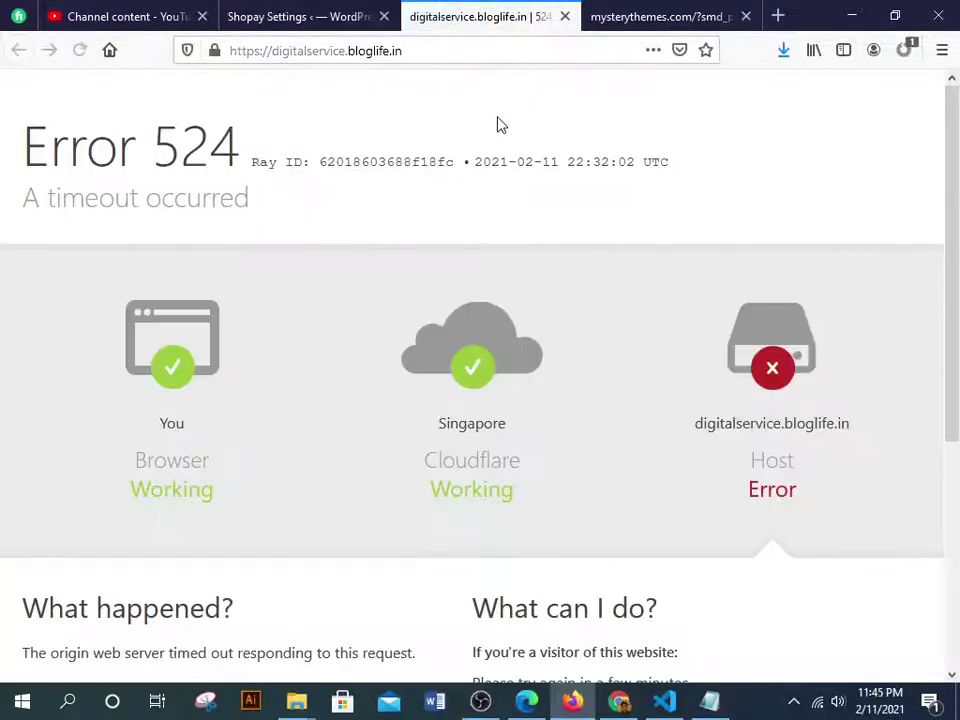
left_click(82, 51)
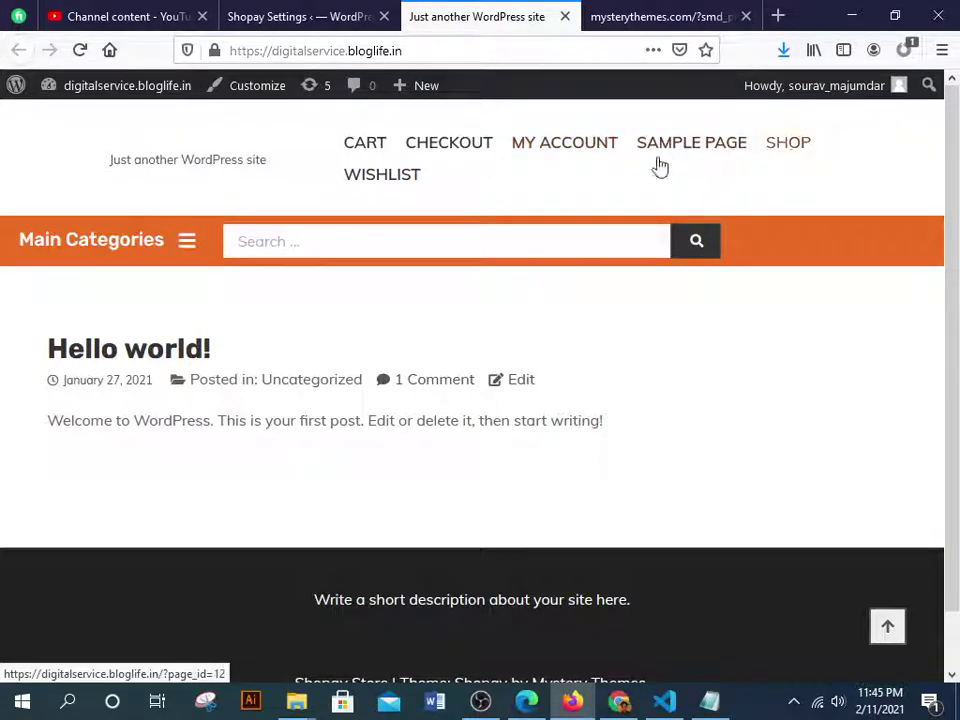
left_click(565, 17)
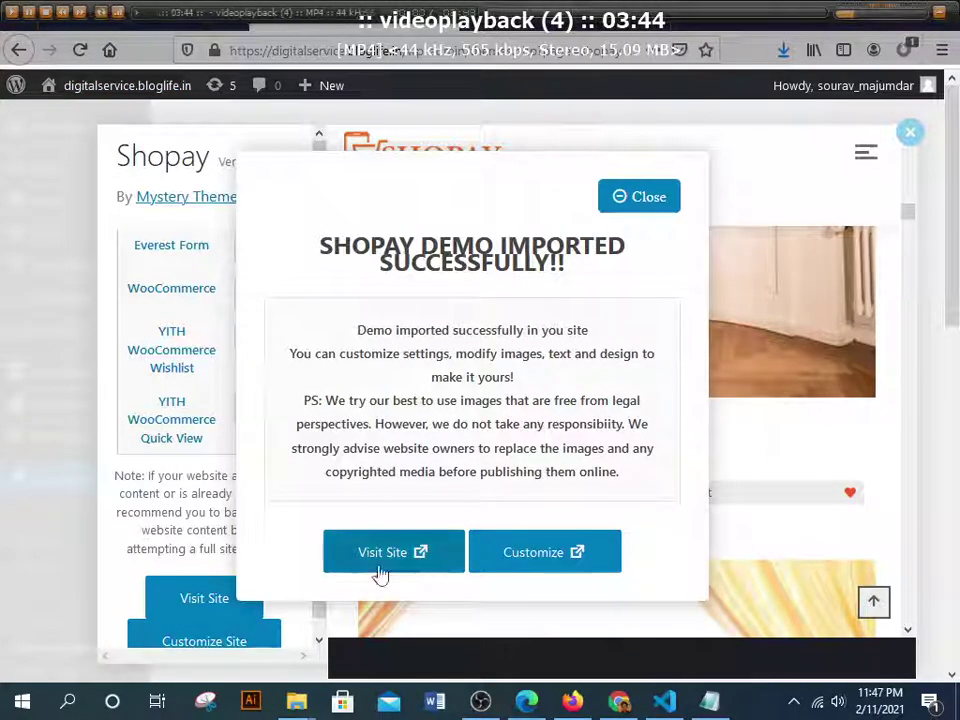
Dismiss the demo import completion message and stay on the Shopay Settings page
left_click(643, 197)
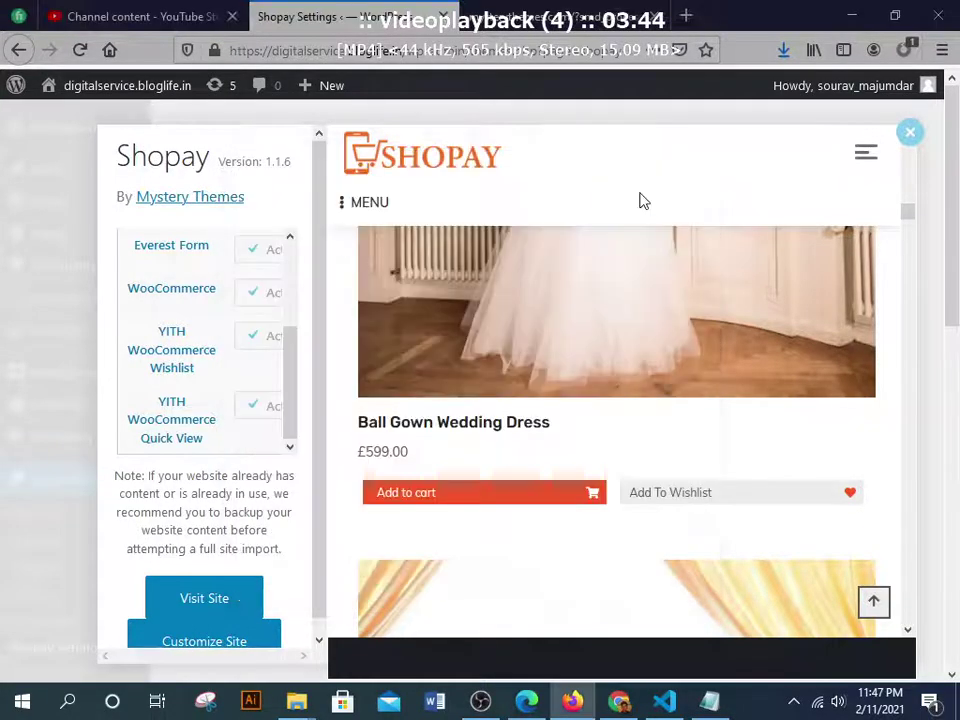
scroll(570, 400, "down", 2)
left_click(530, 18)
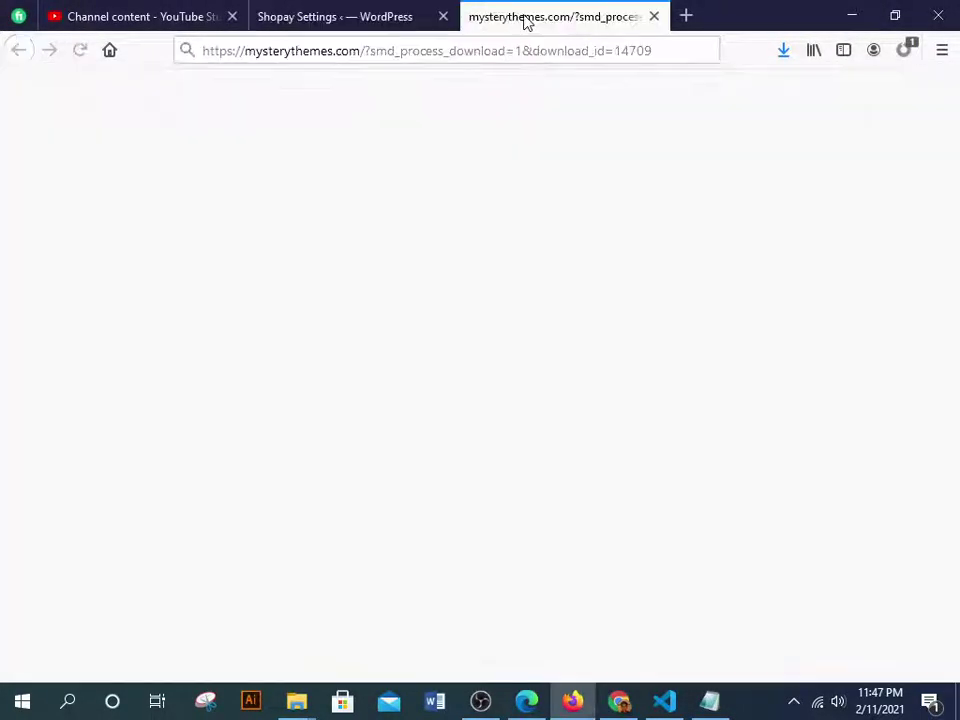
left_click(300, 16)
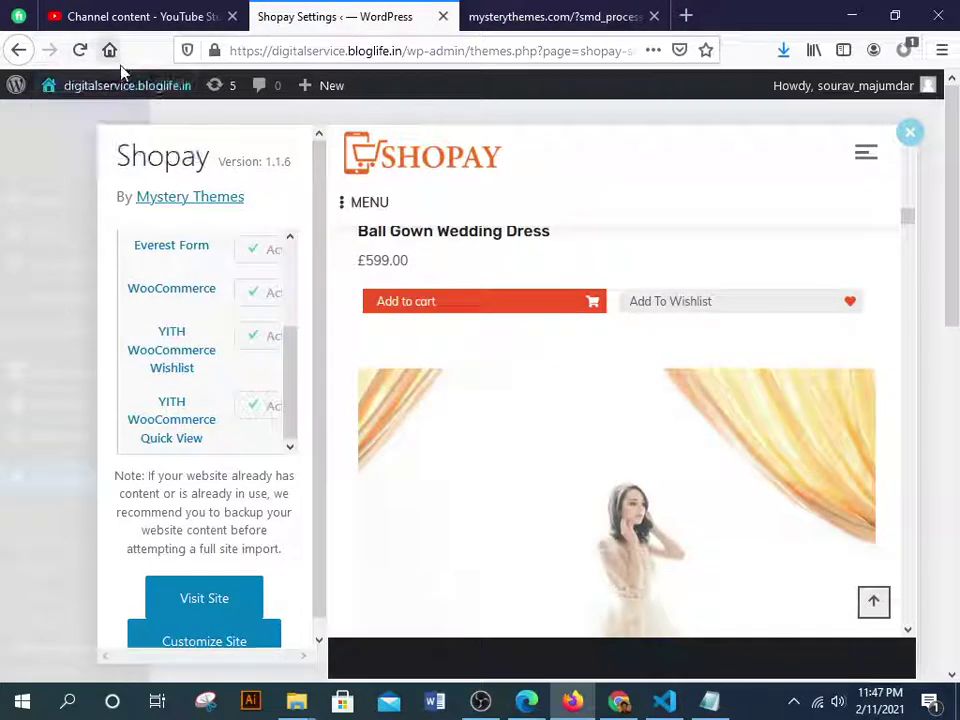
Open the site in a new tab and review the imported Shopay home page, including its header menu and product sections
right_click(124, 80)
left_click(165, 92)
left_click(450, 18)
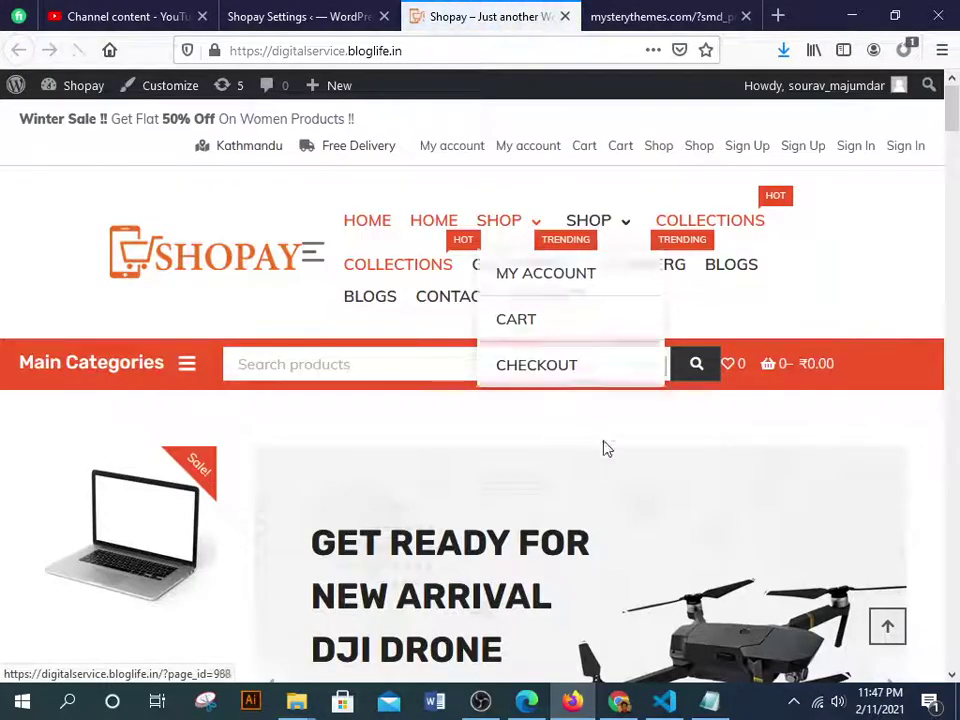
scroll(597, 434, "down", 15)
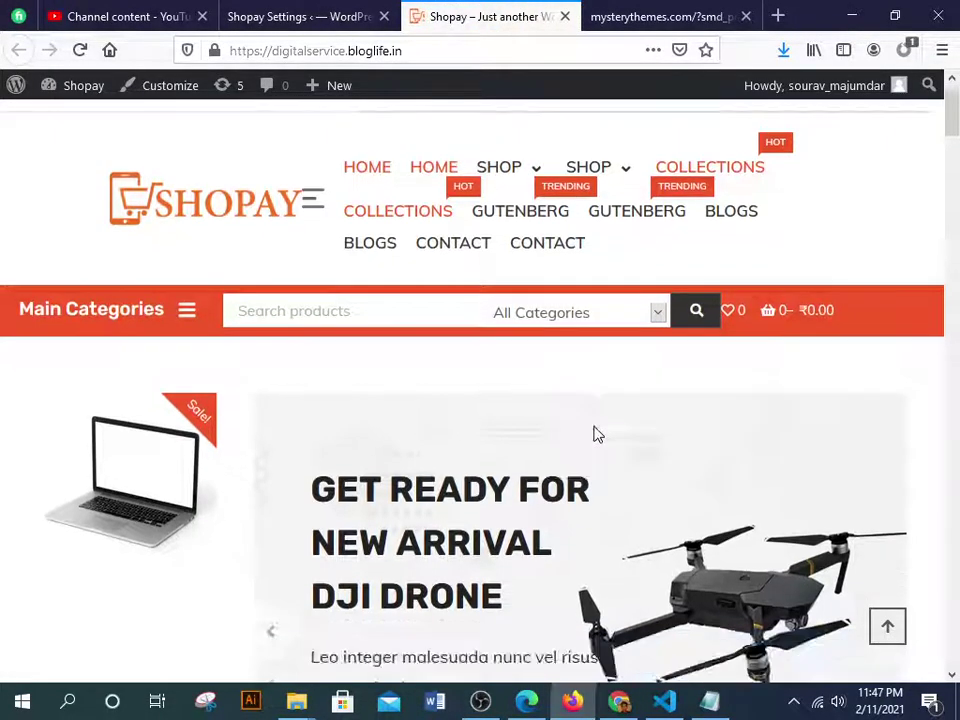
scroll(597, 434, "down", 3)
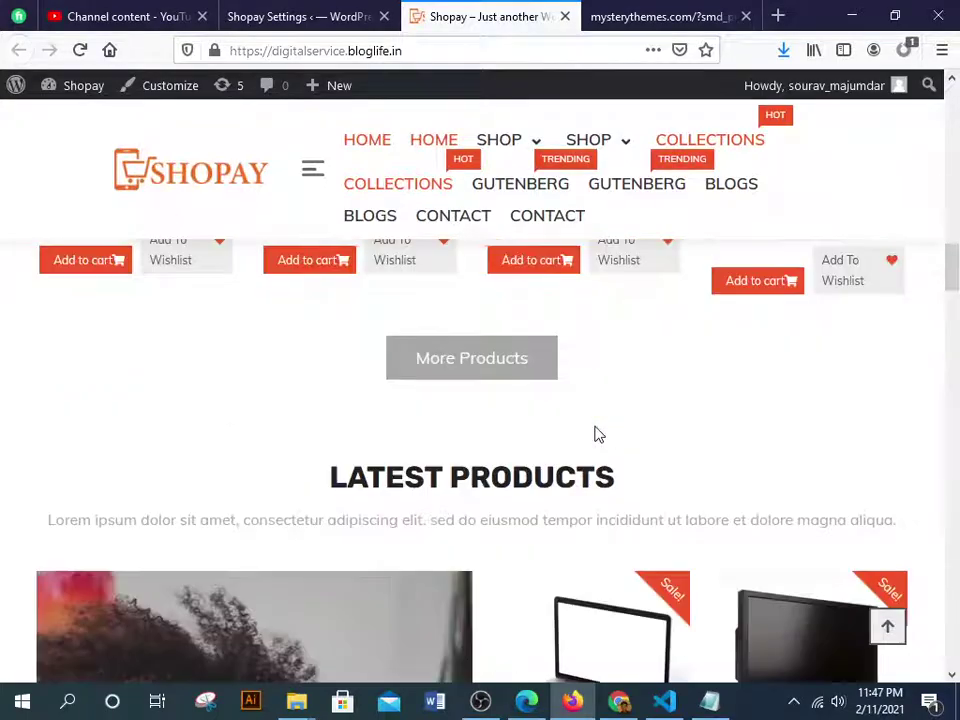
scroll(597, 434, "up", 3)
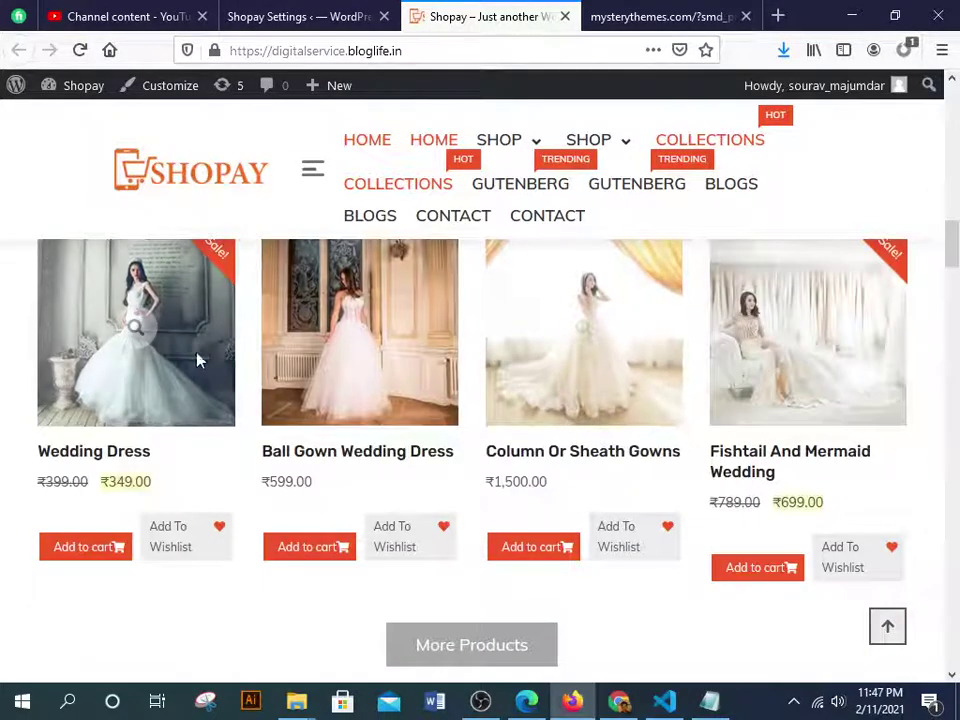
scroll(675, 422, "down", 5)
scroll(637, 457, "down", 10)
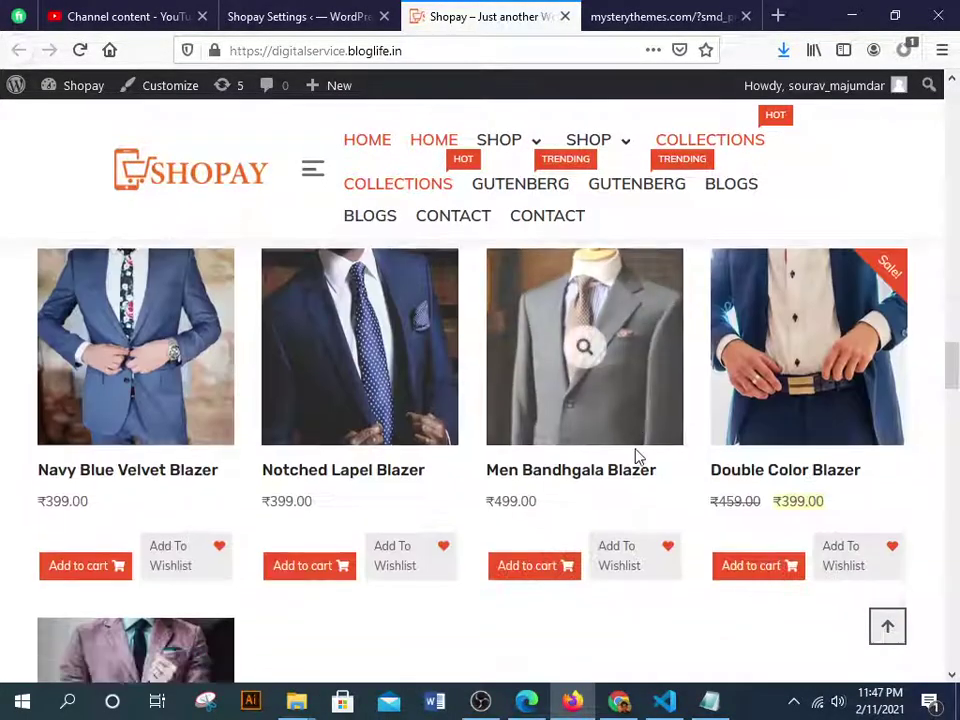
scroll(634, 455, "up", 8)
scroll(637, 457, "up", 15)
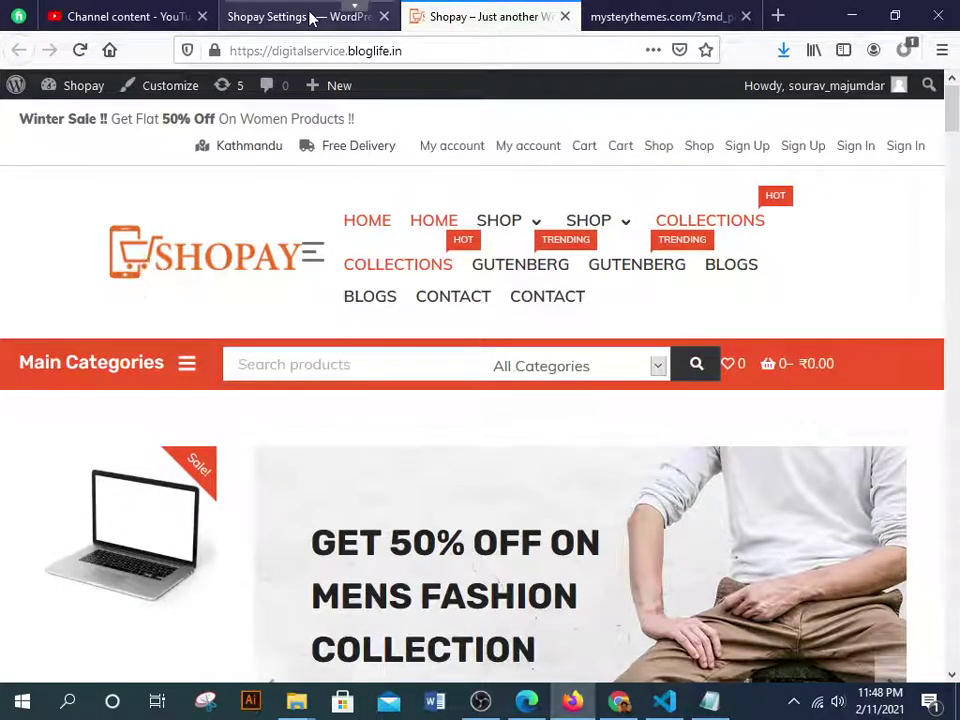
Return to the Shopay Settings page, close the demo import preview, and open the Menus page of the WordPress admin
left_click(266, 20)
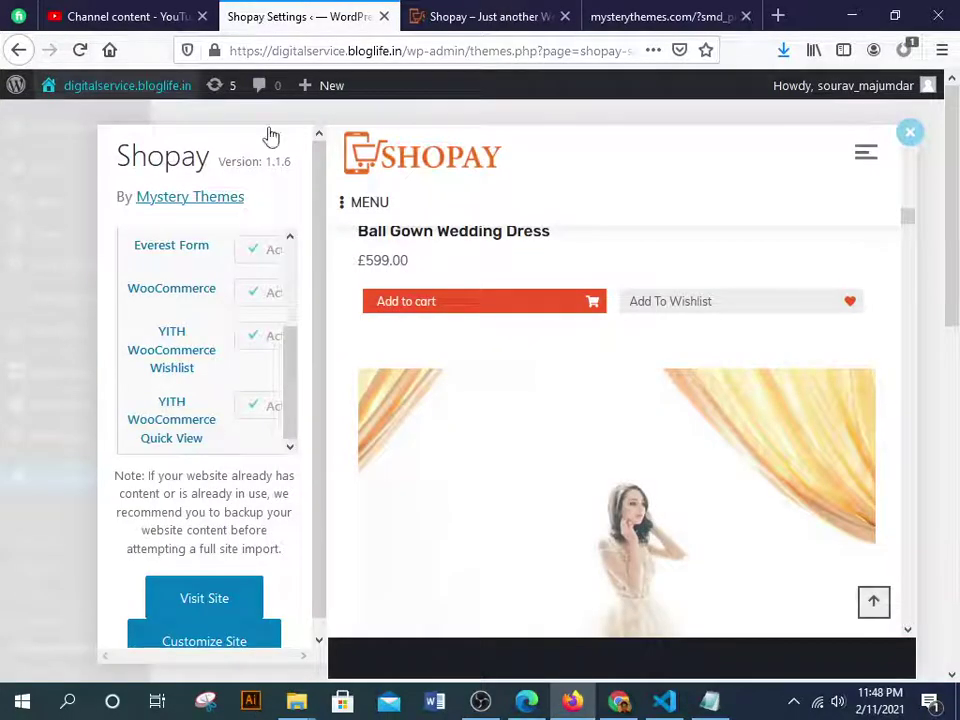
scroll(255, 400, "down", 1)
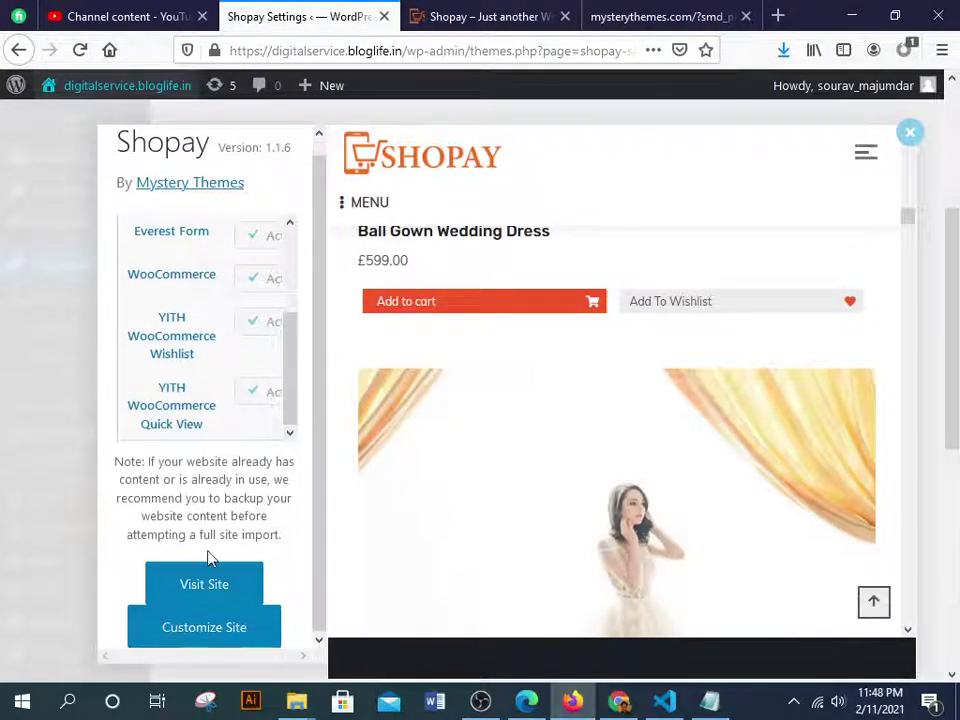
left_click(910, 132)
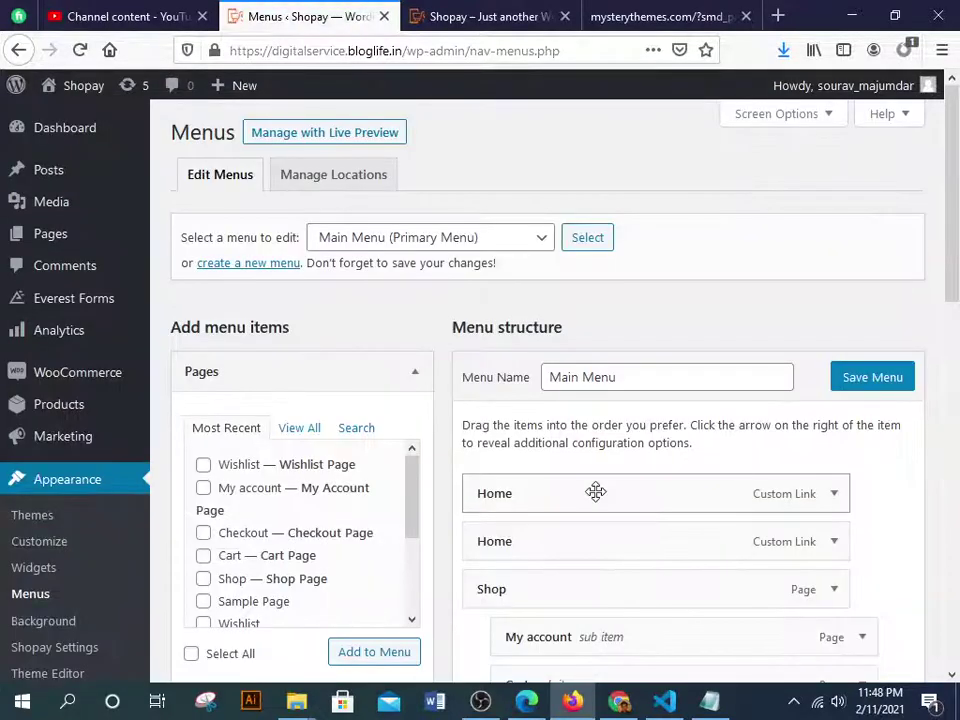
Remove the duplicate Contact custom link at the end of the Main Menu structure
scroll(590, 490, "down", 5)
scroll(584, 488, "down", 10)
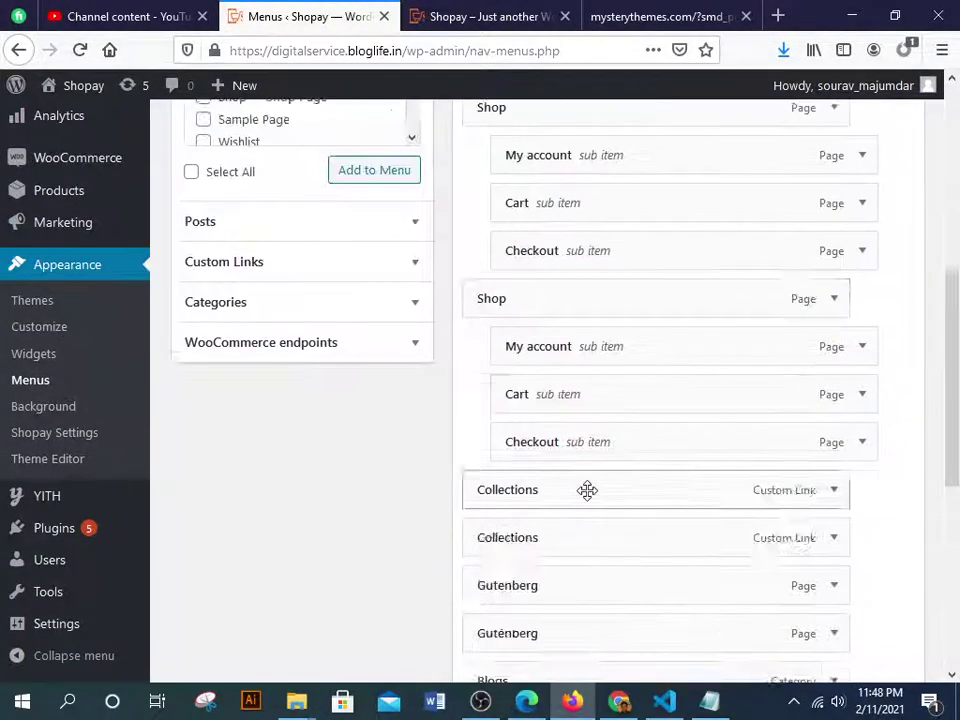
left_click(848, 350)
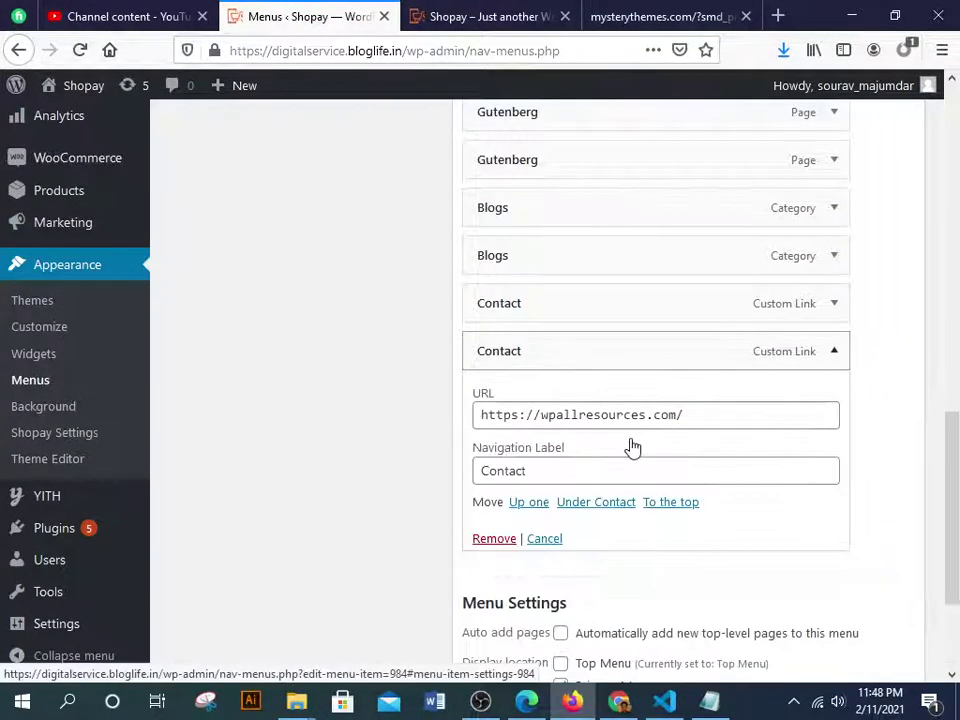
scroll(620, 450, "down", 3)
left_click(494, 346)
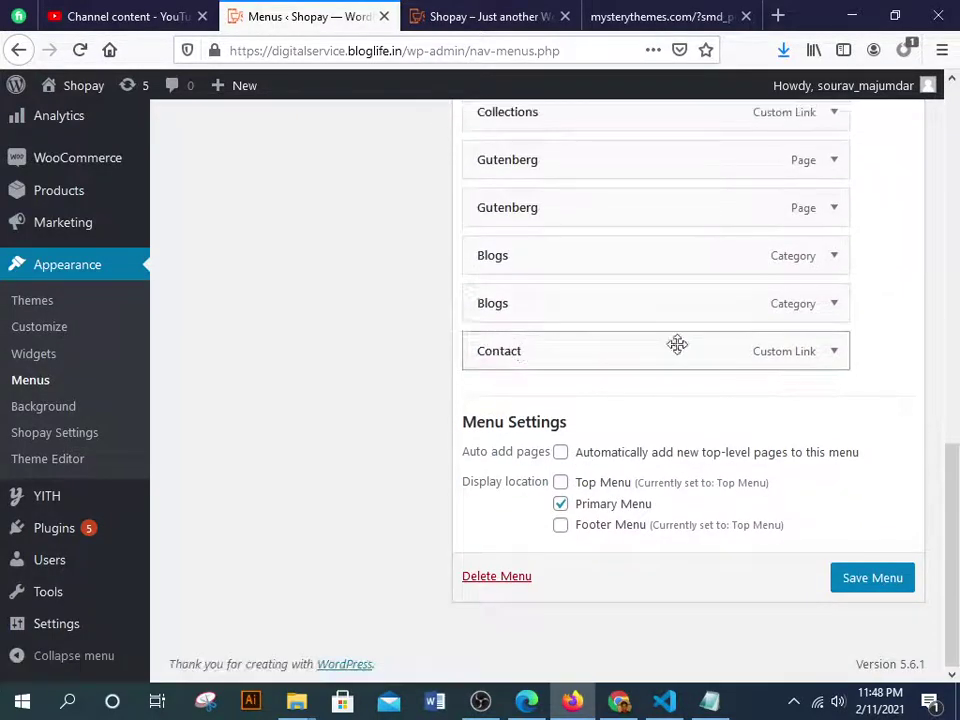
Remove the duplicate Blogs category item and the duplicate Gutenberg page item from the Main Menu
scroll(810, 312, "up", 1)
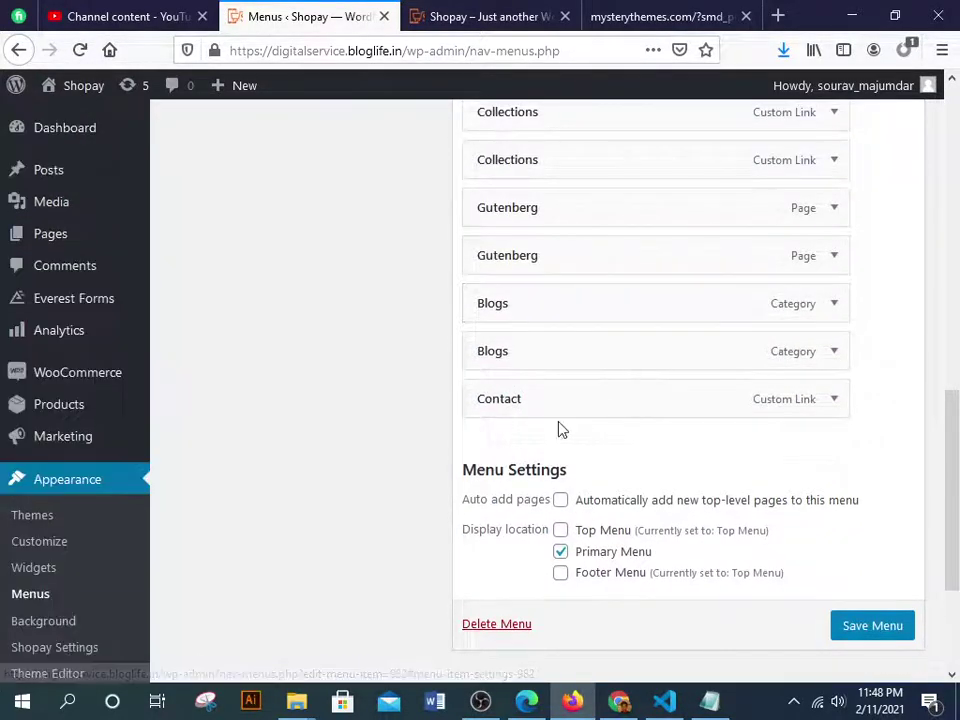
left_click(834, 313)
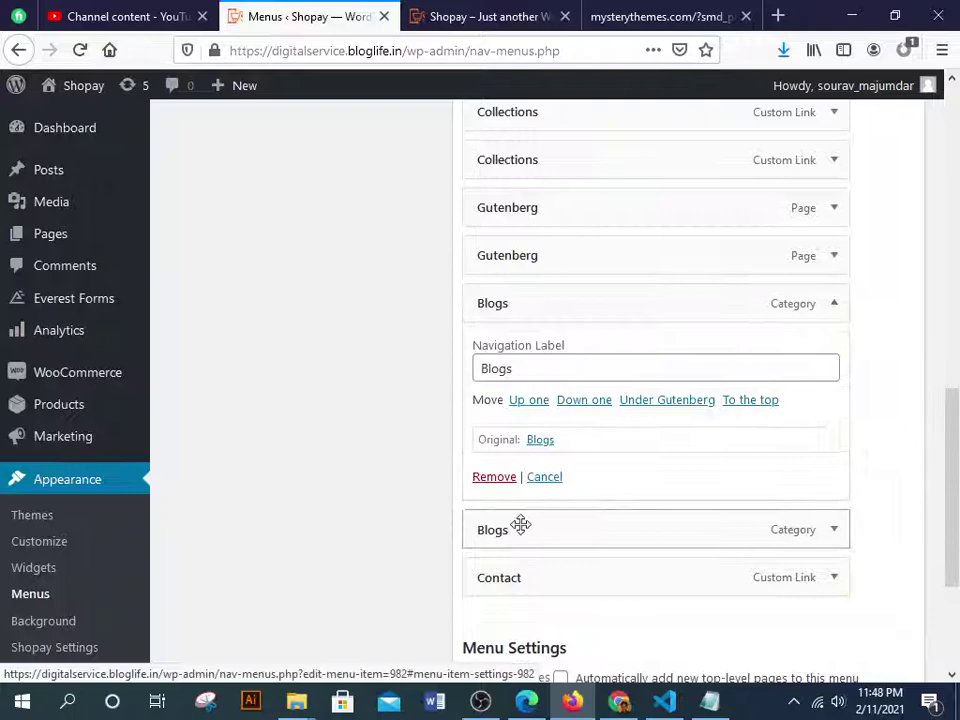
left_click(490, 477)
left_click(836, 260)
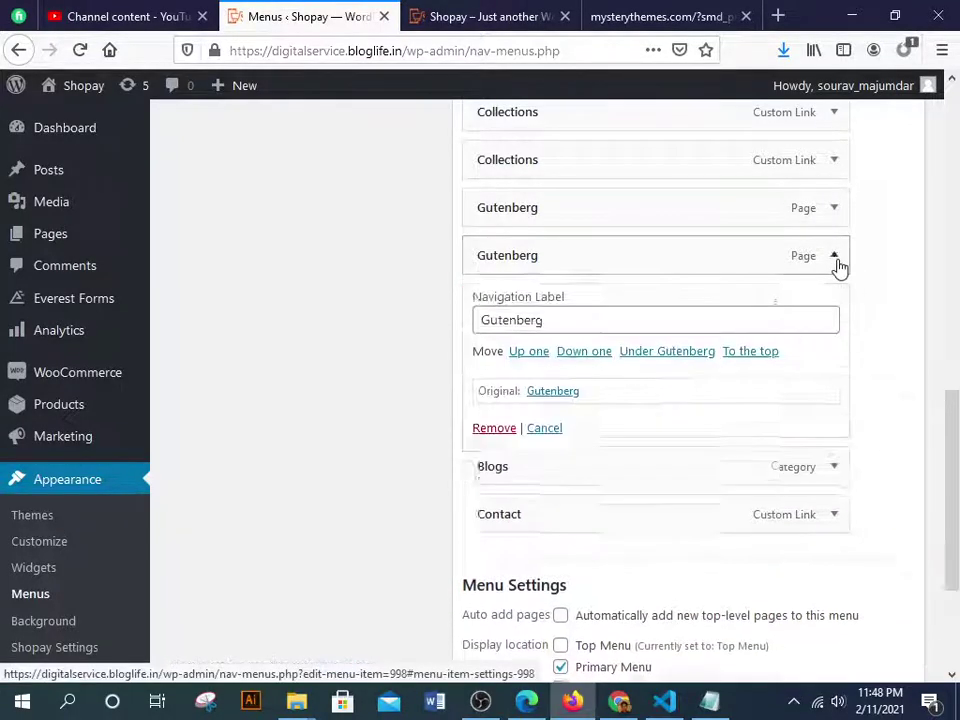
left_click(492, 429)
Remove the duplicate Collections custom link from the Main Menu
scroll(640, 340, "up", 2)
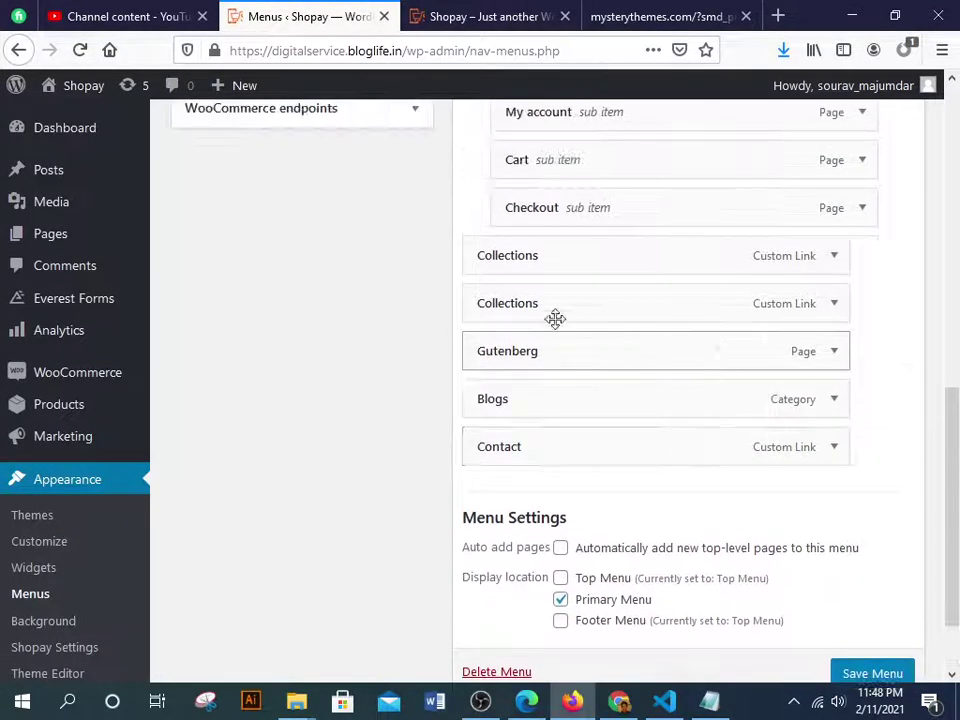
left_click(833, 306)
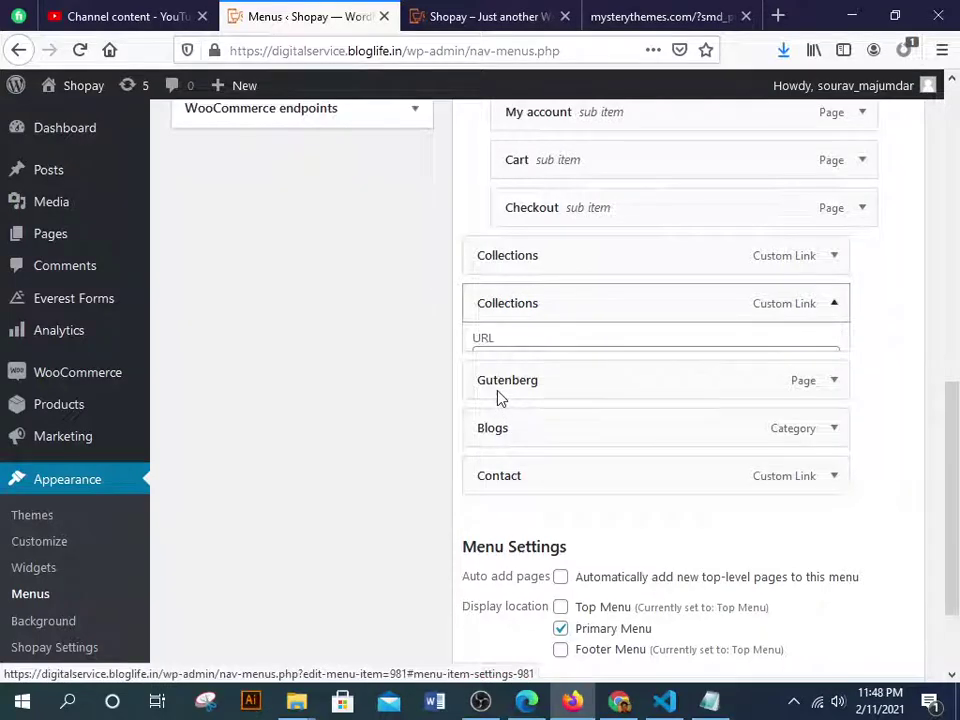
left_click(495, 490)
Remove the first of the two Shop items together with its My account, Cart and Checkout entries from the Main Menu
scroll(584, 452, "up", 4)
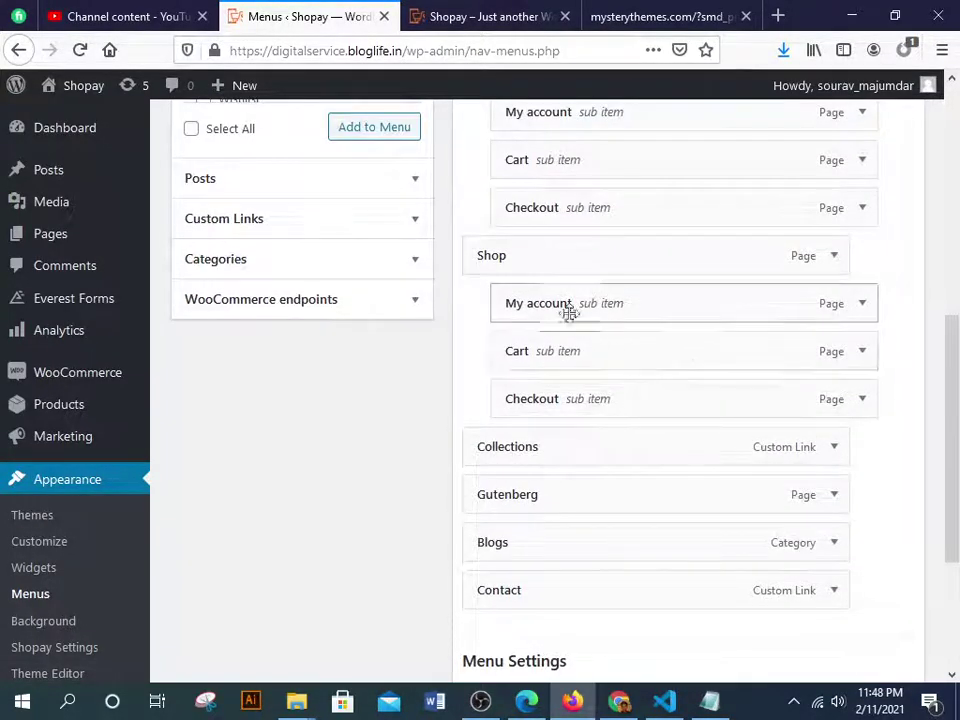
scroll(562, 306, "up", 6)
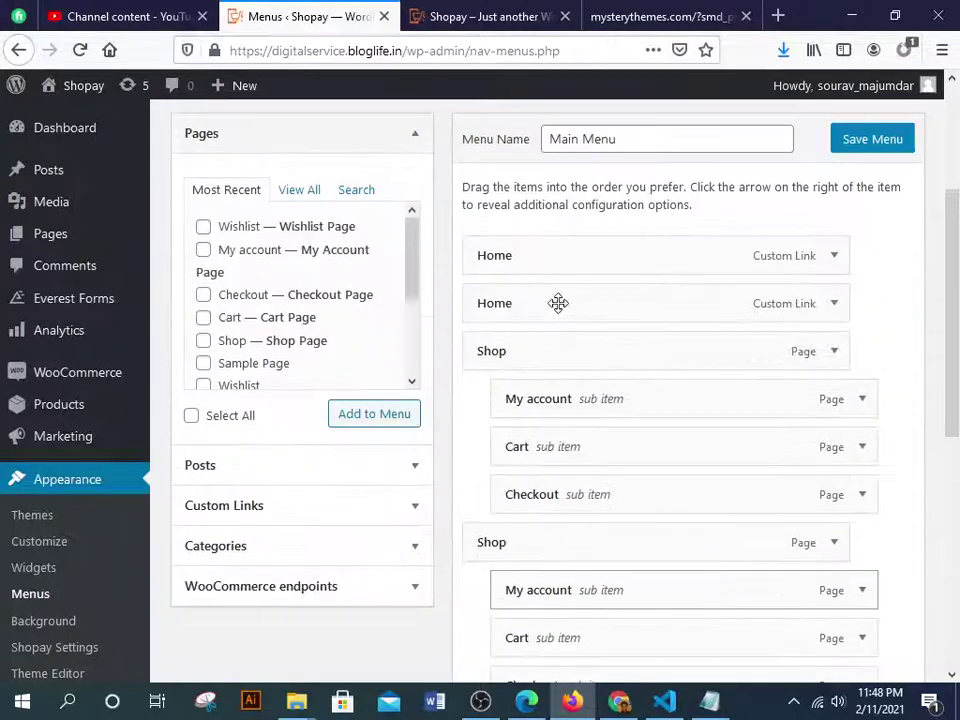
left_click(834, 352)
left_click(490, 525)
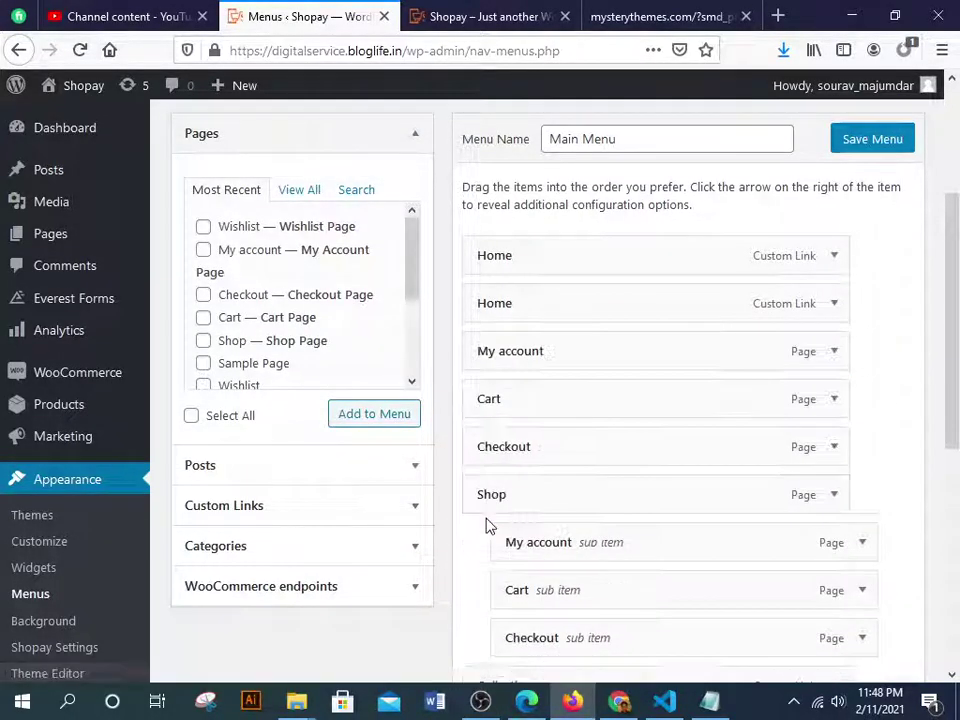
left_click(836, 352)
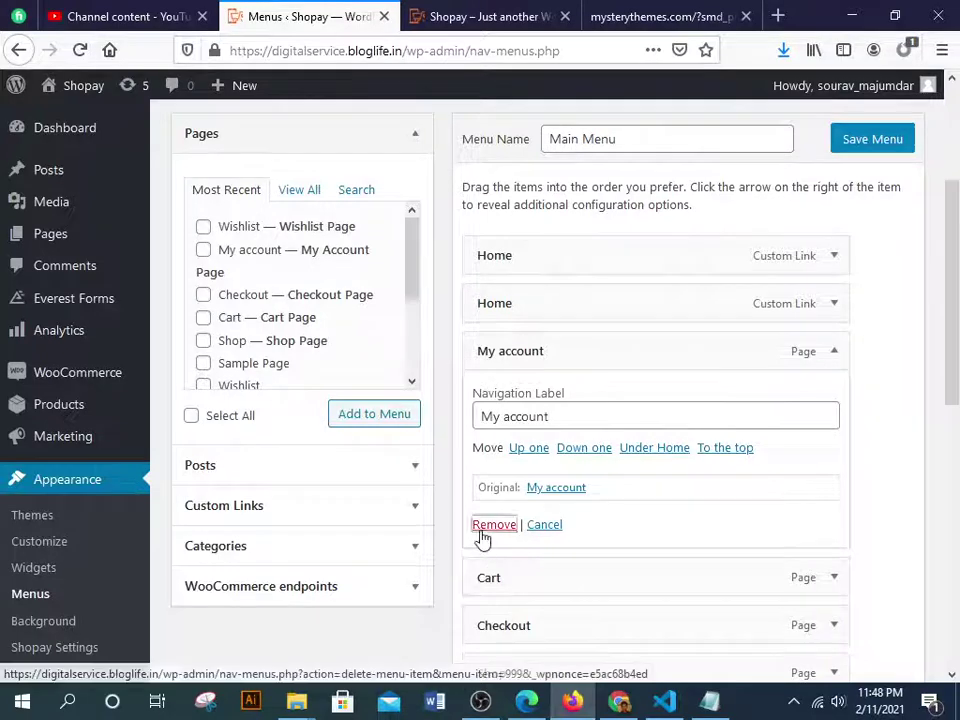
left_click(486, 526)
left_click(833, 351)
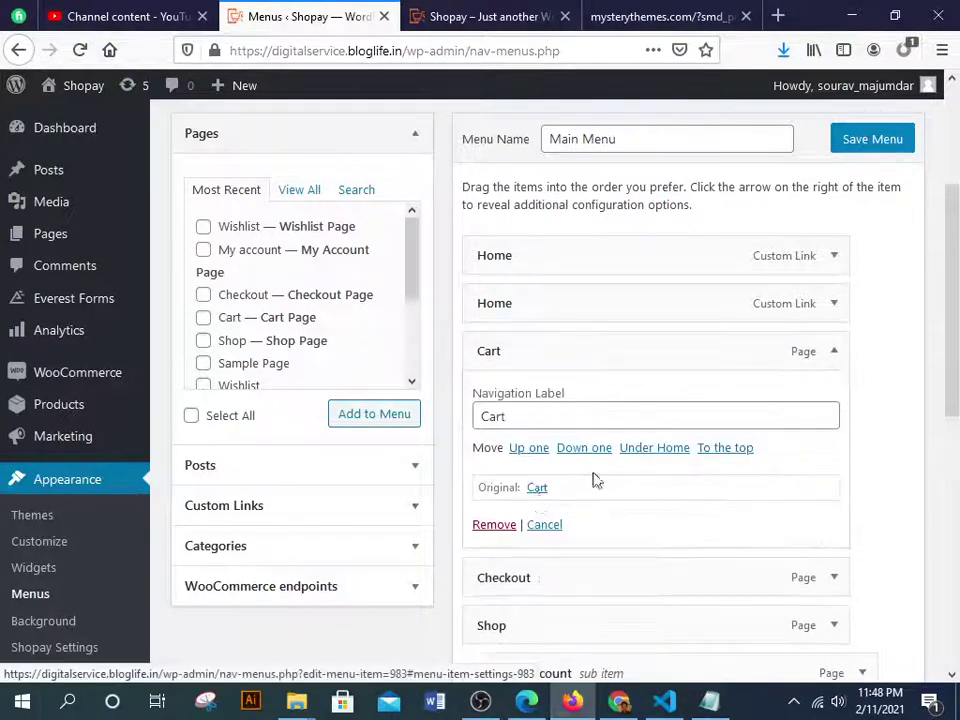
left_click(493, 526)
left_click(836, 351)
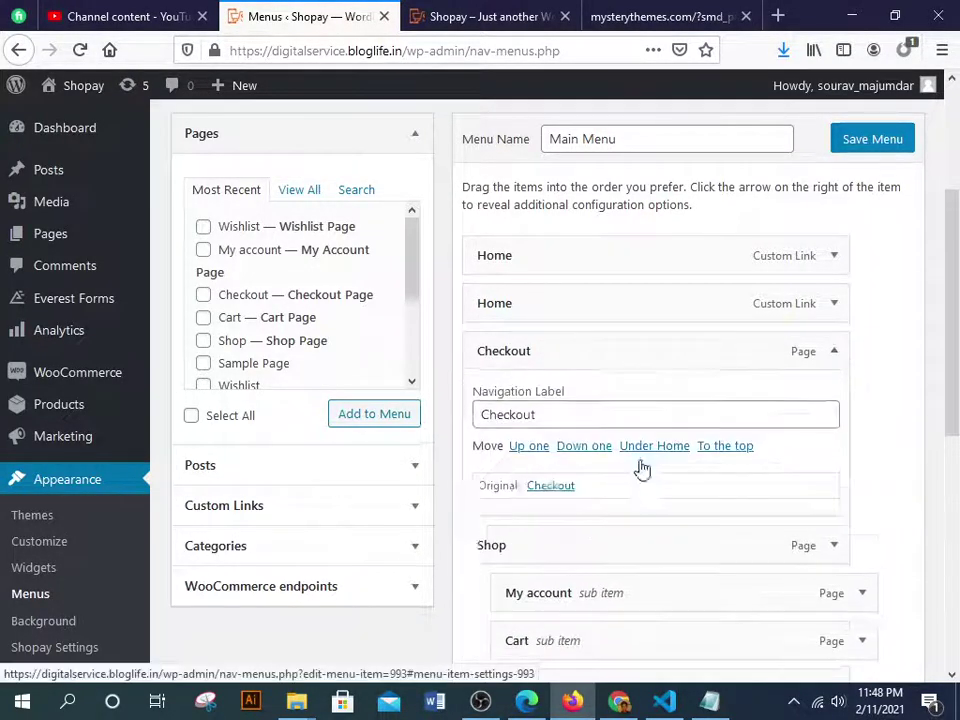
left_click(492, 525)
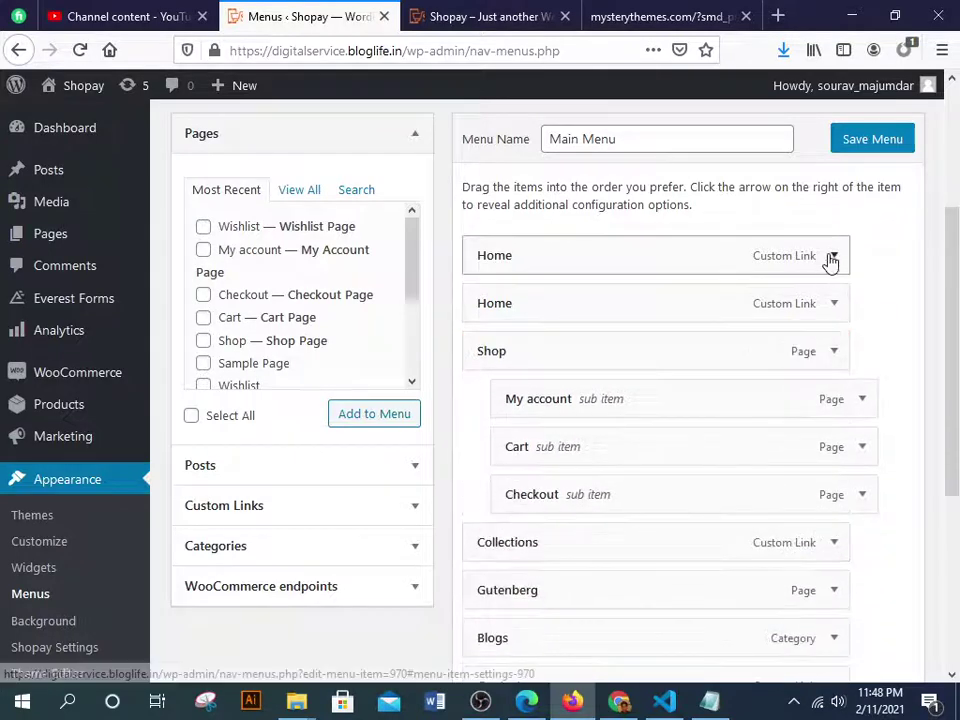
Remove the duplicate Home custom link and save the Main Menu
left_click(832, 256)
left_click(502, 443)
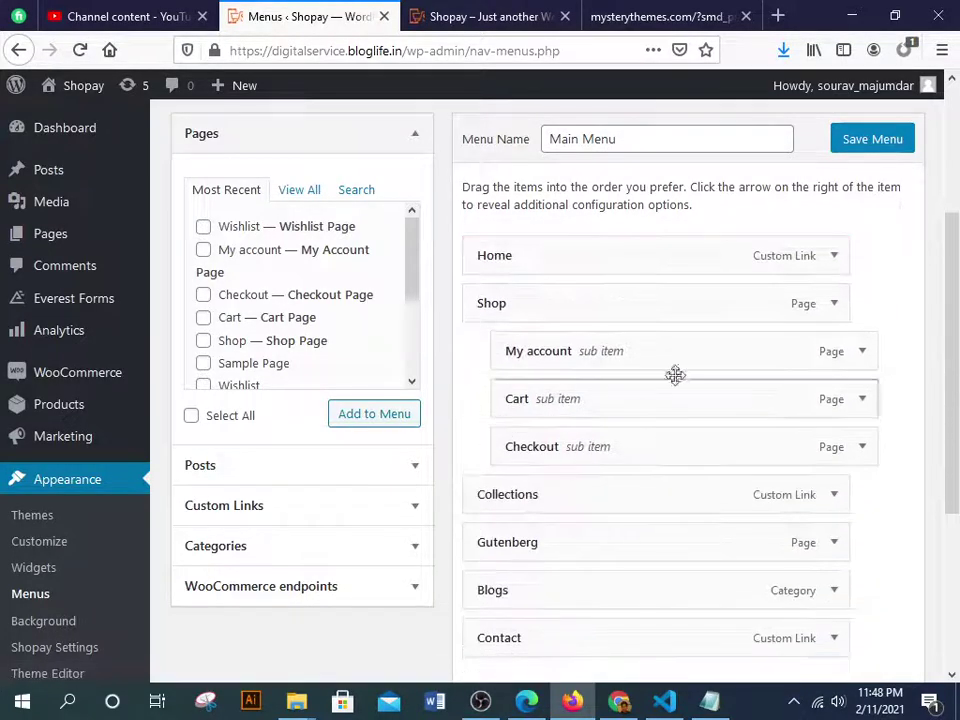
left_click(872, 140)
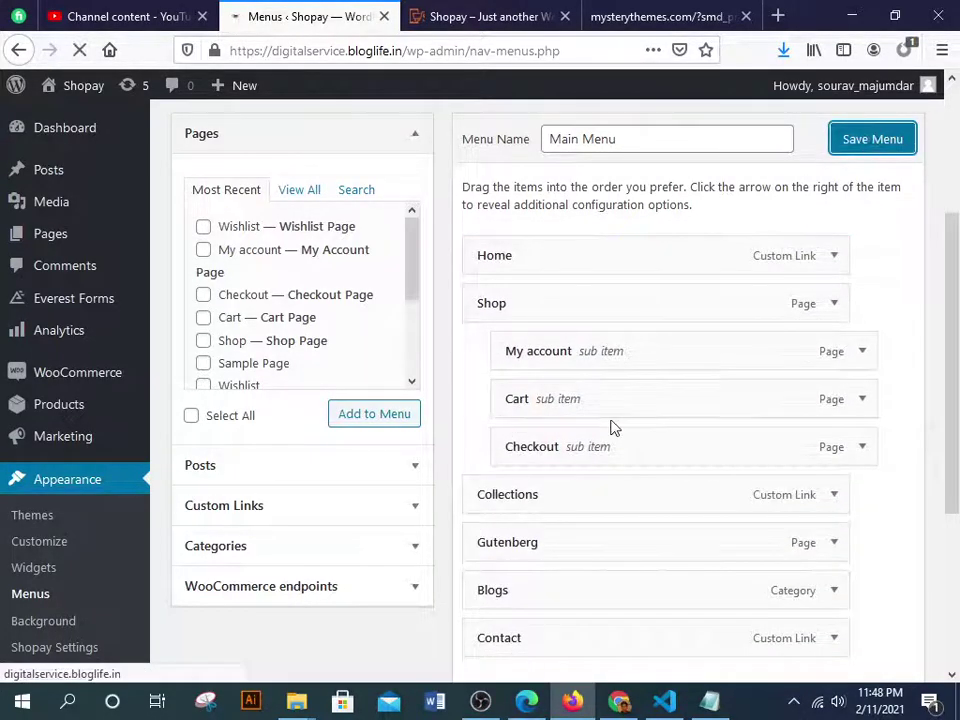
scroll(613, 429, "down", 3)
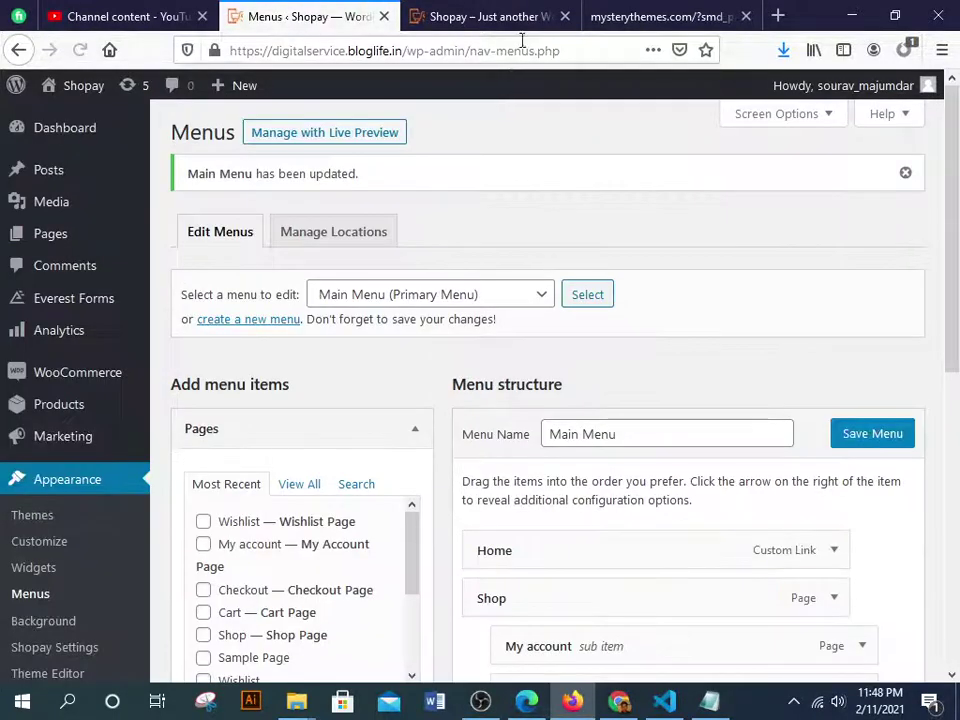
Reload the store's front page in its open tab and review the header menu and the page content
left_click(500, 18)
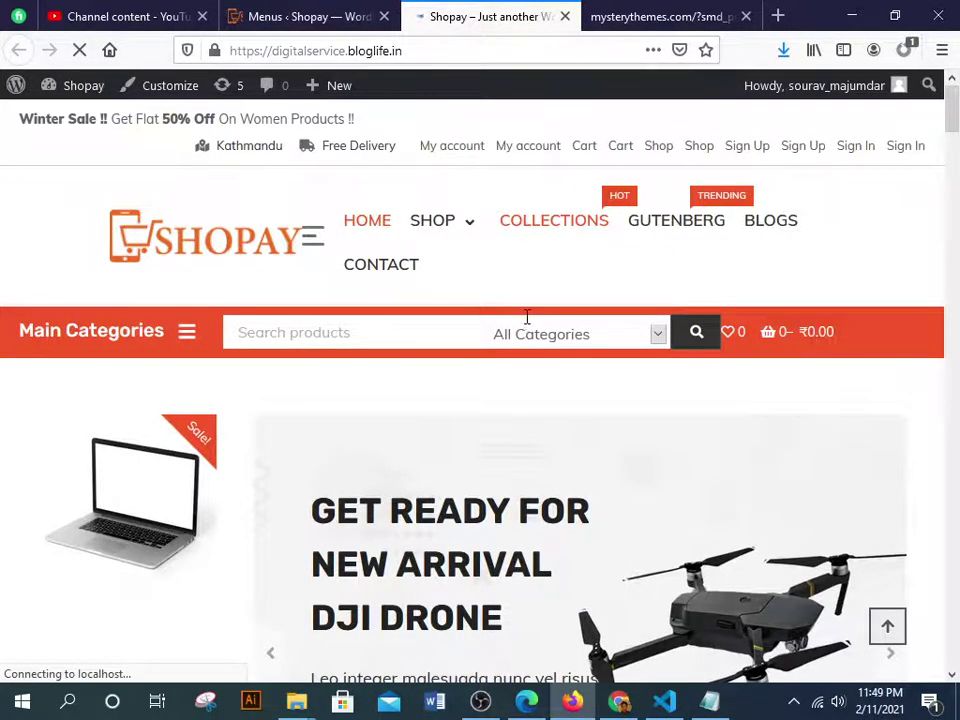
scroll(600, 321, "down", 10)
scroll(604, 326, "up", 10)
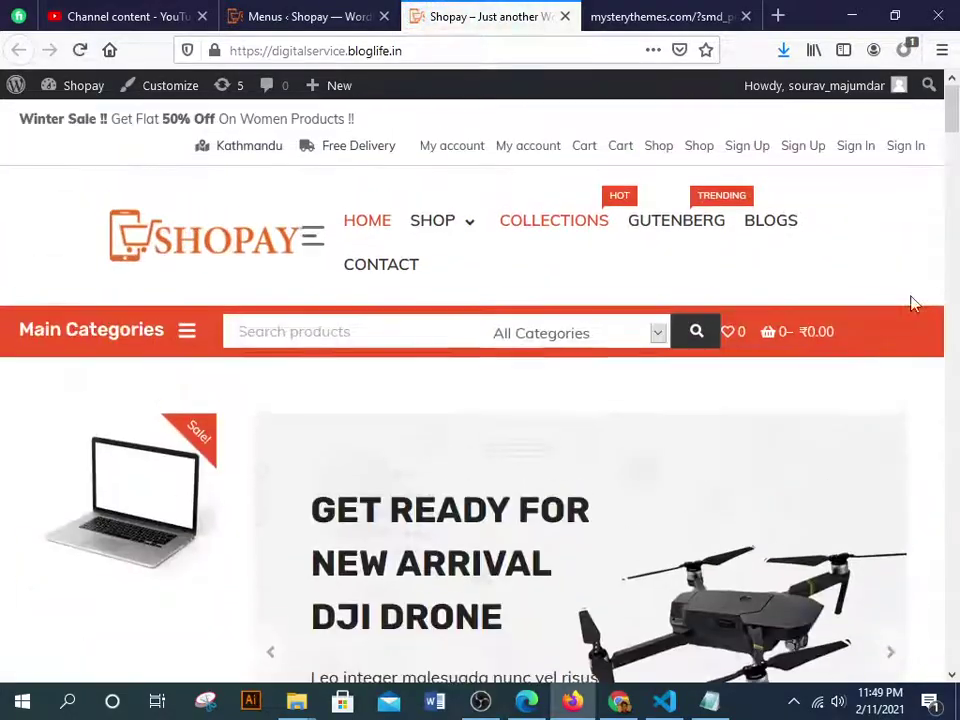
left_click_drag(952, 125, 952, 634)
left_click(887, 626)
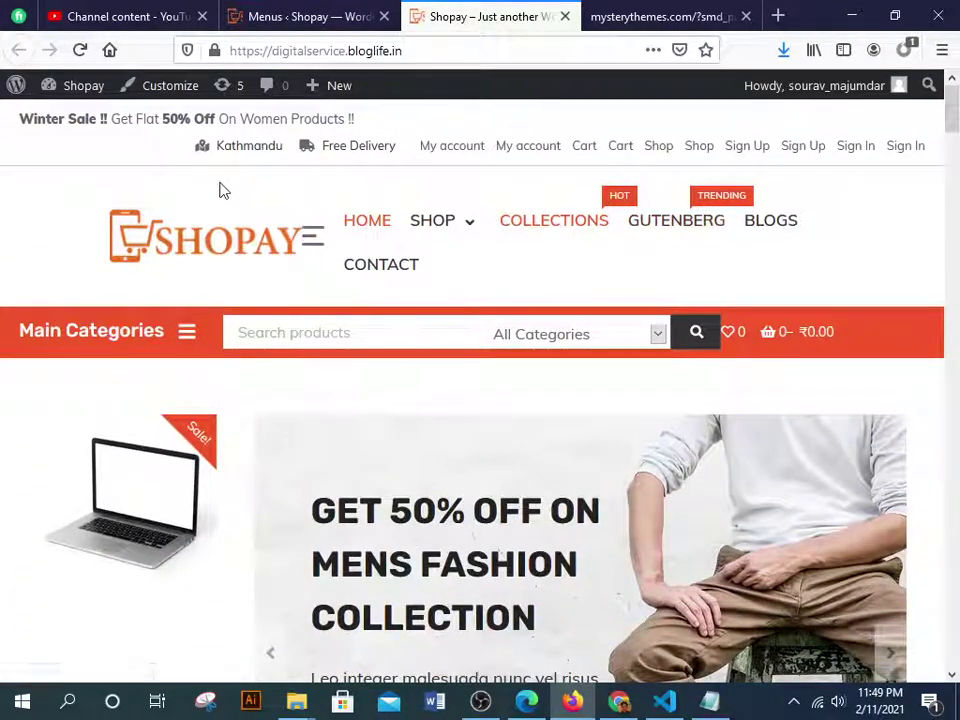
Return to the Menus page and check which menus are available for editing
left_click(285, 17)
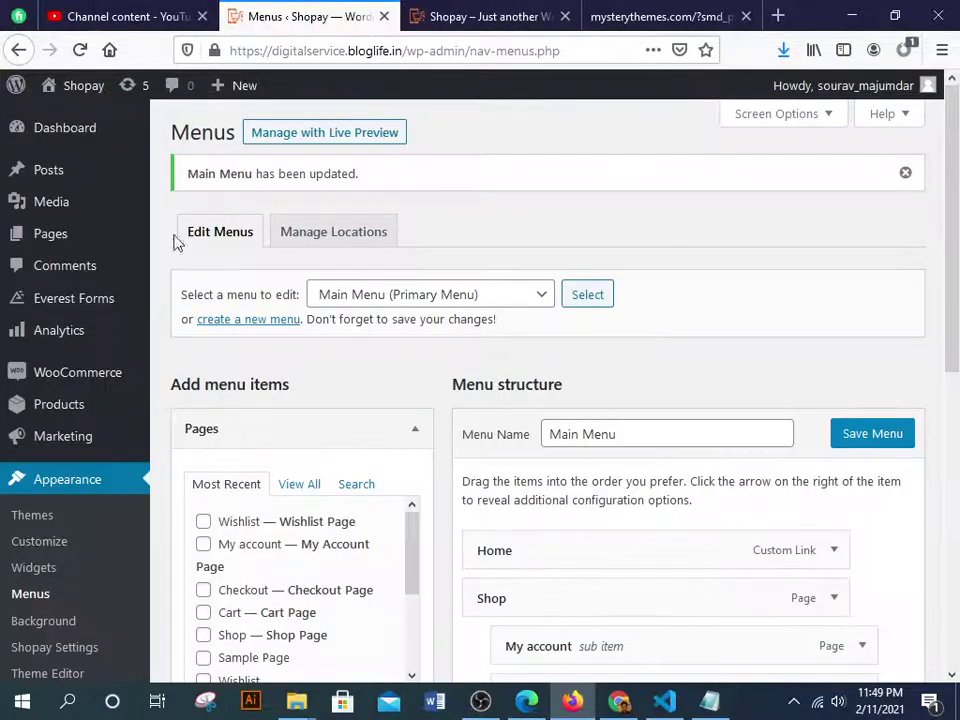
mouse_move(107, 420)
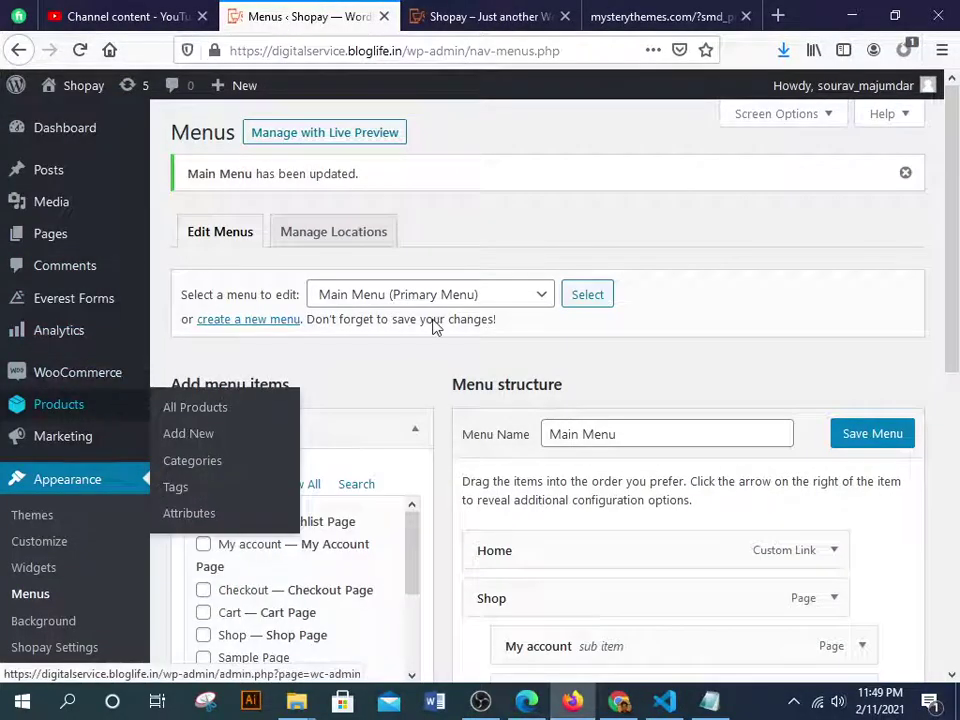
scroll(514, 309, "down", 2)
left_click(435, 204)
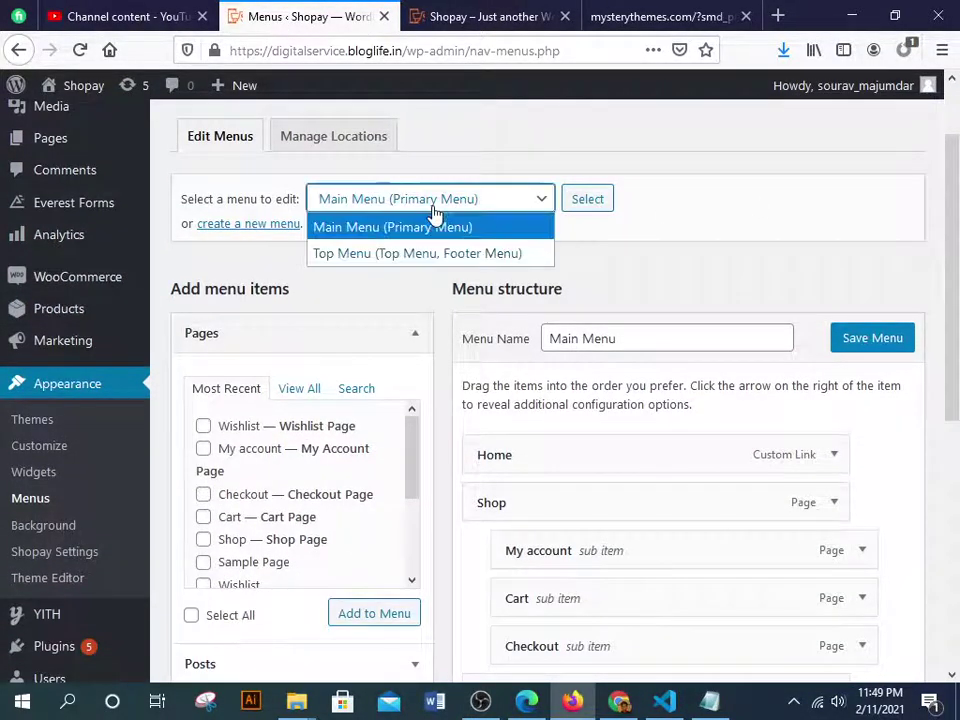
left_click(435, 213)
scroll(150, 336, "down", 5)
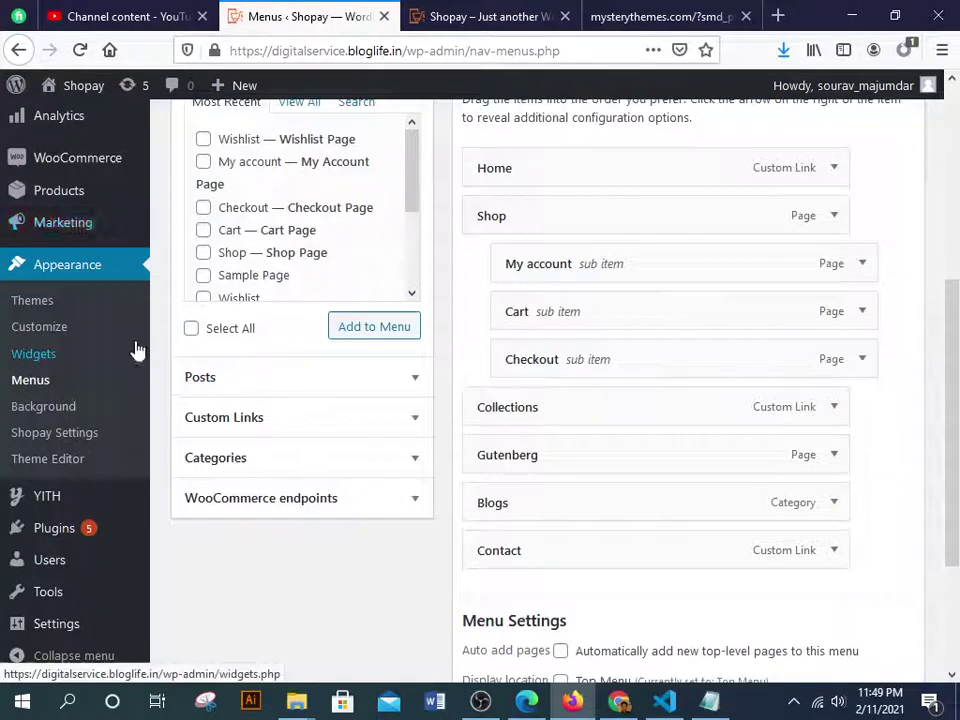
Open the Shopay Settings page and look over its getting-started links
left_click(75, 442)
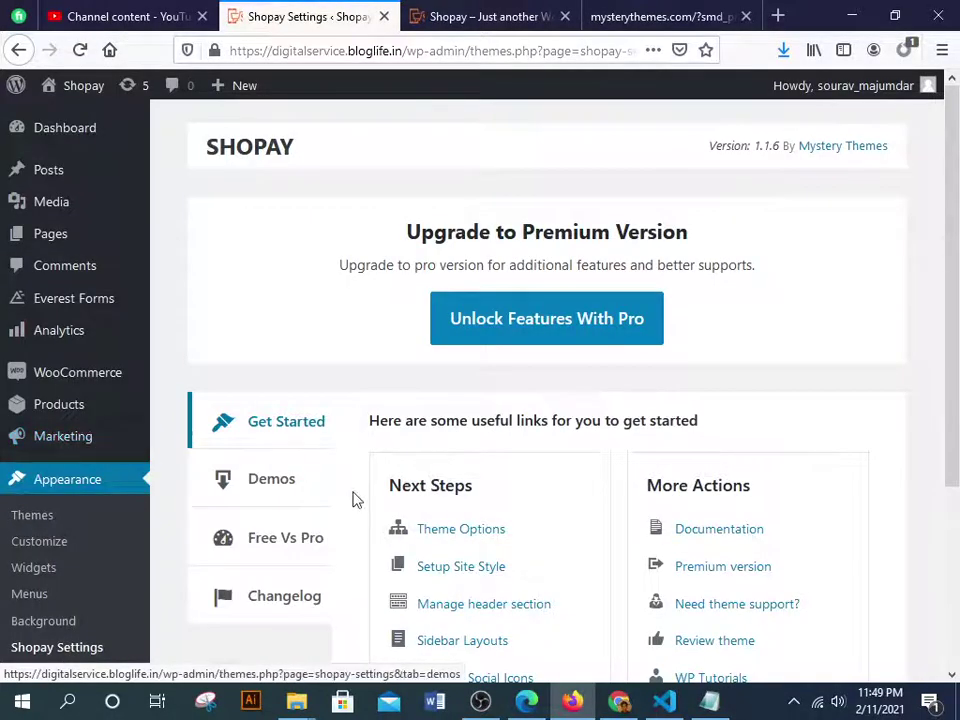
scroll(313, 589, "down", 5)
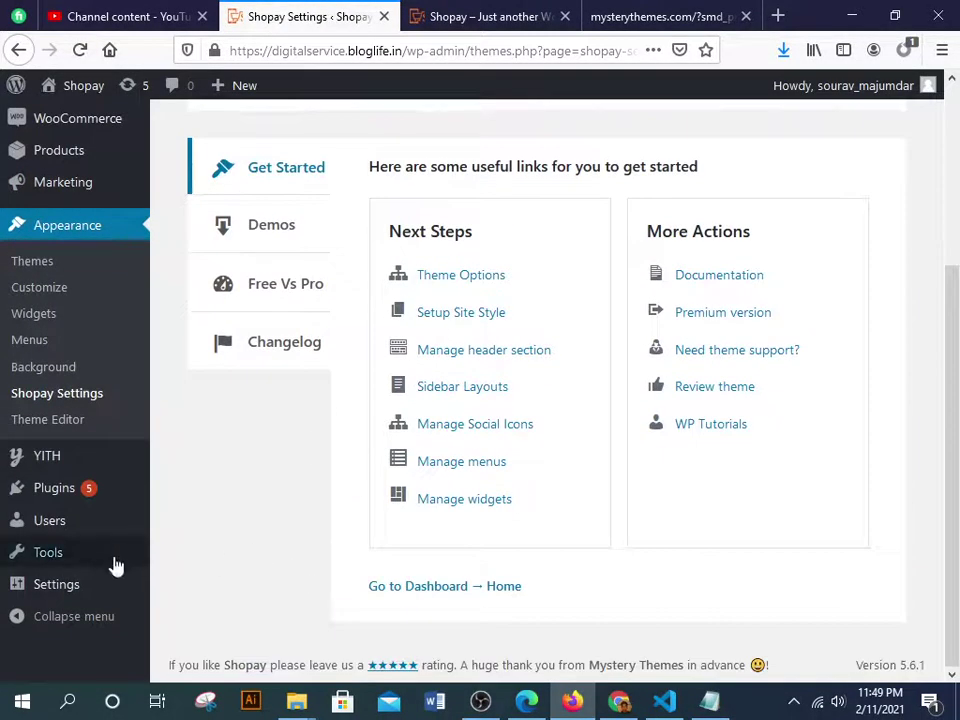
scroll(60, 360, "up", 4)
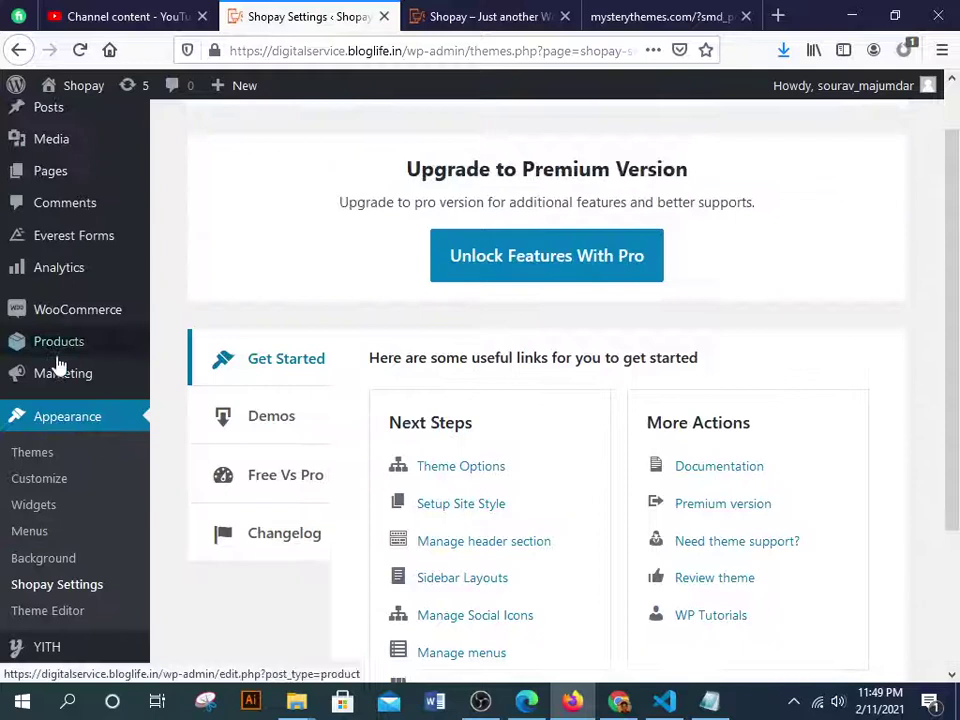
Open the theme customizer and go to the Site Identity settings within the Header theme options
left_click(43, 487)
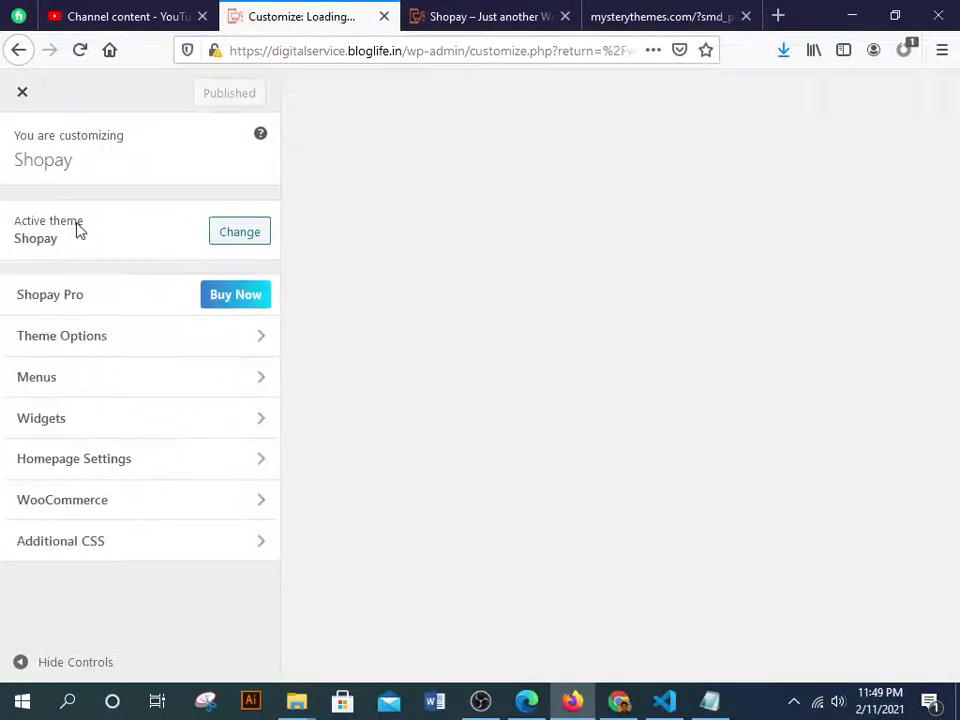
left_click(101, 347)
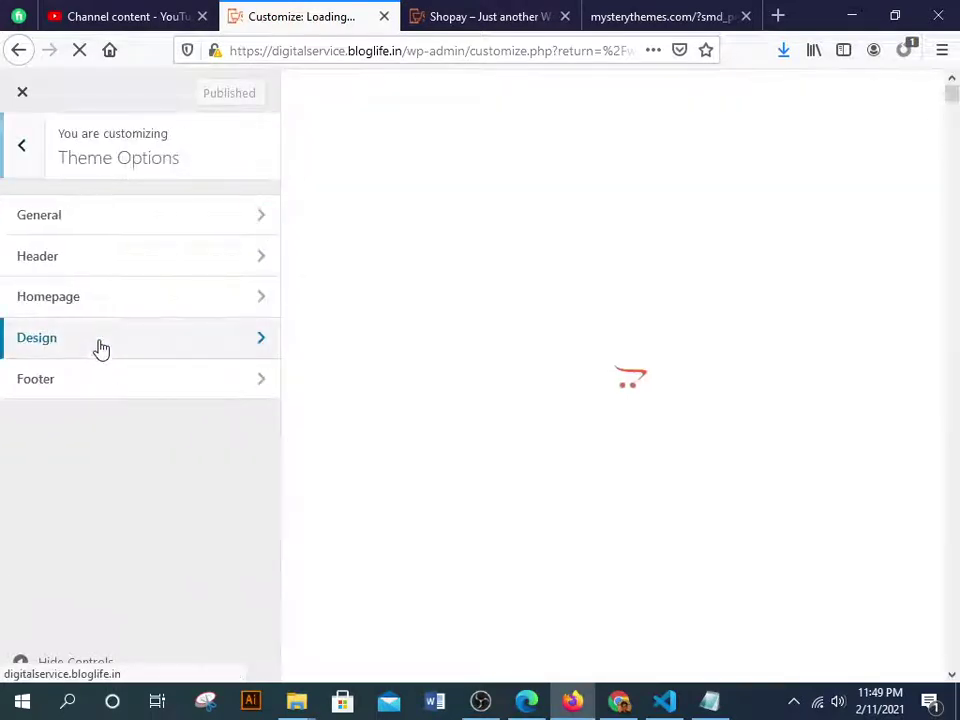
left_click(128, 219)
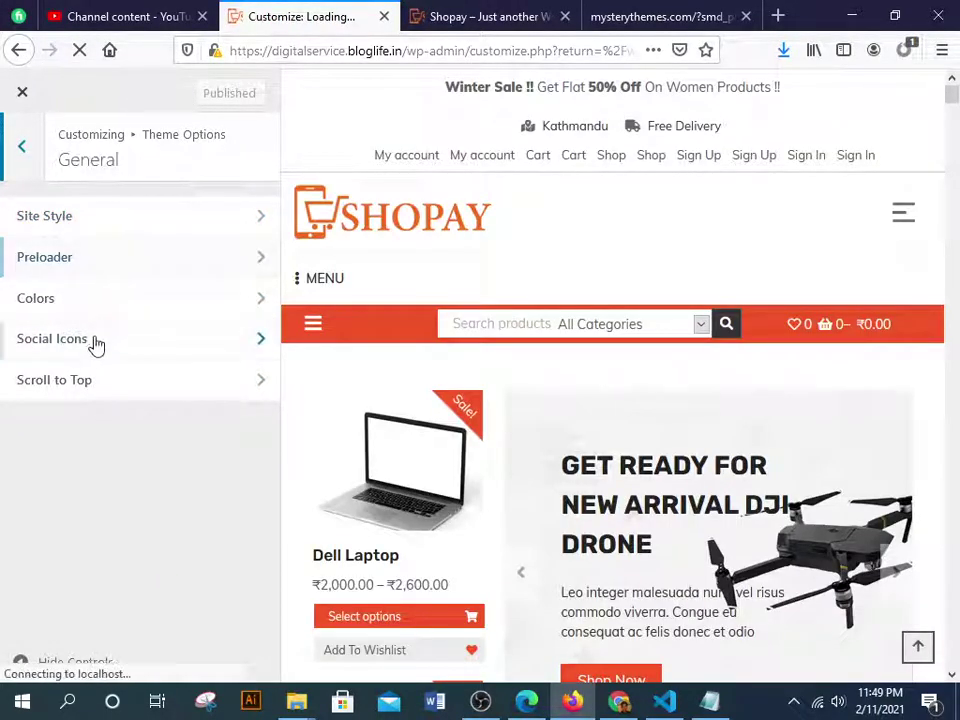
left_click(14, 158)
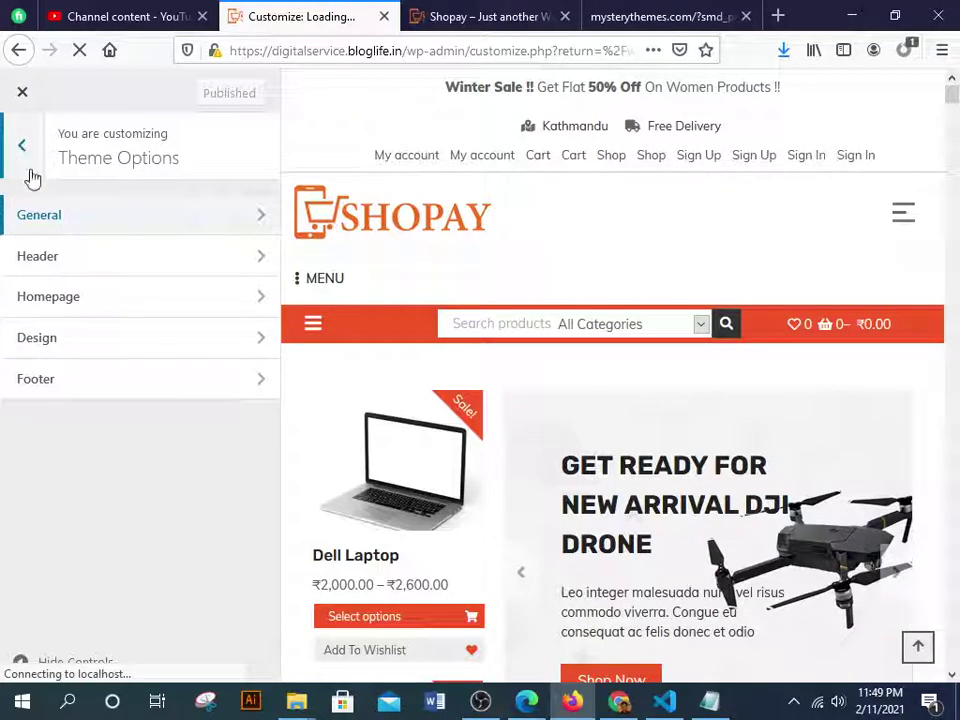
left_click(75, 255)
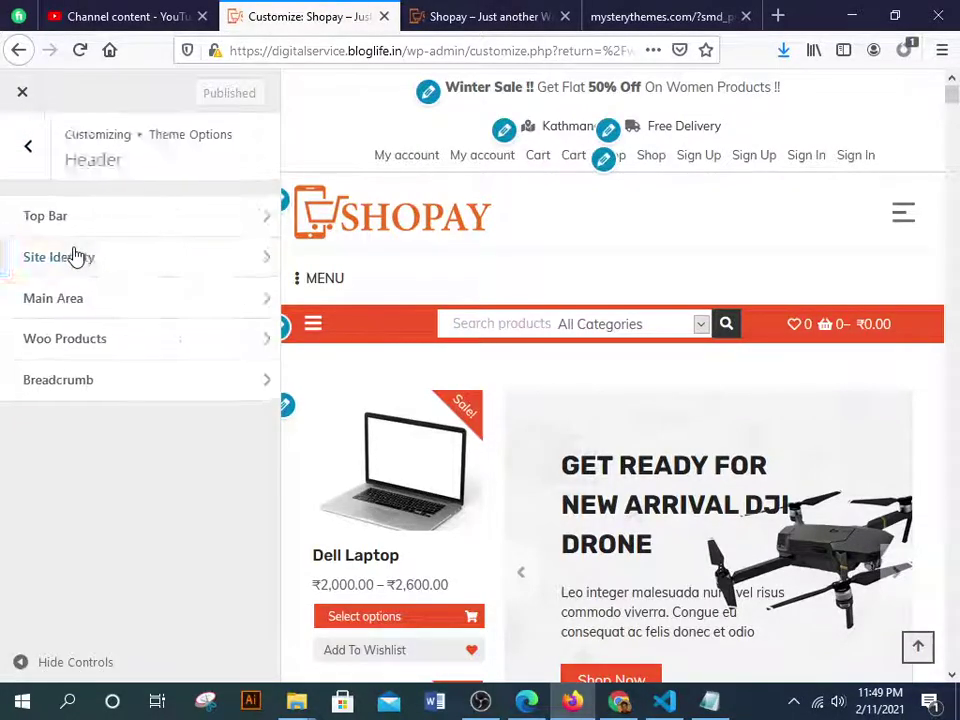
left_click(155, 263)
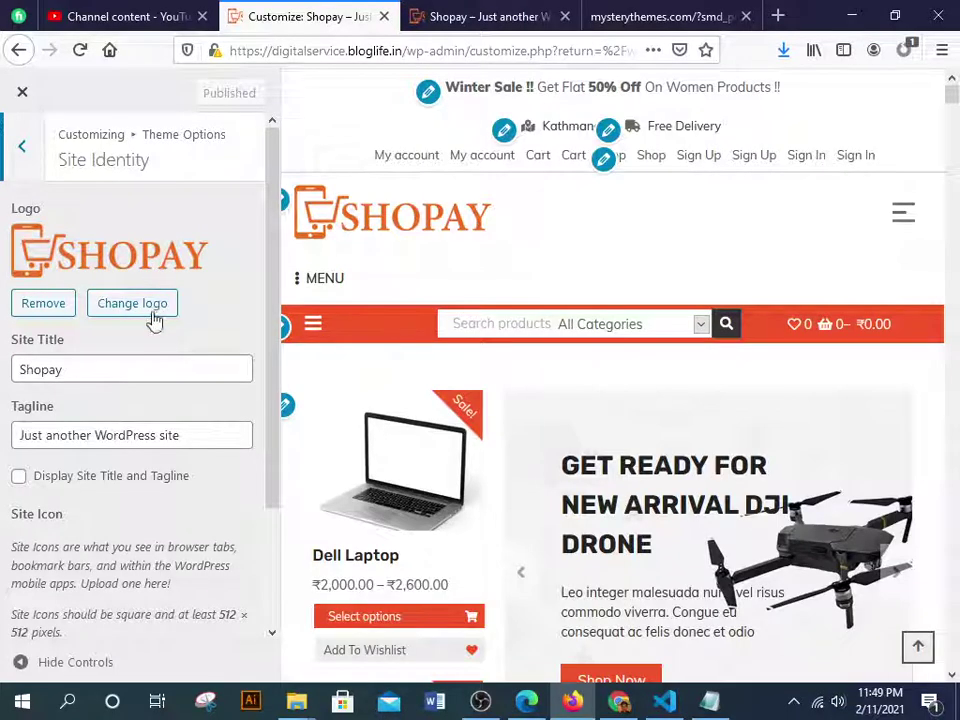
scroll(378, 261, "down", 2)
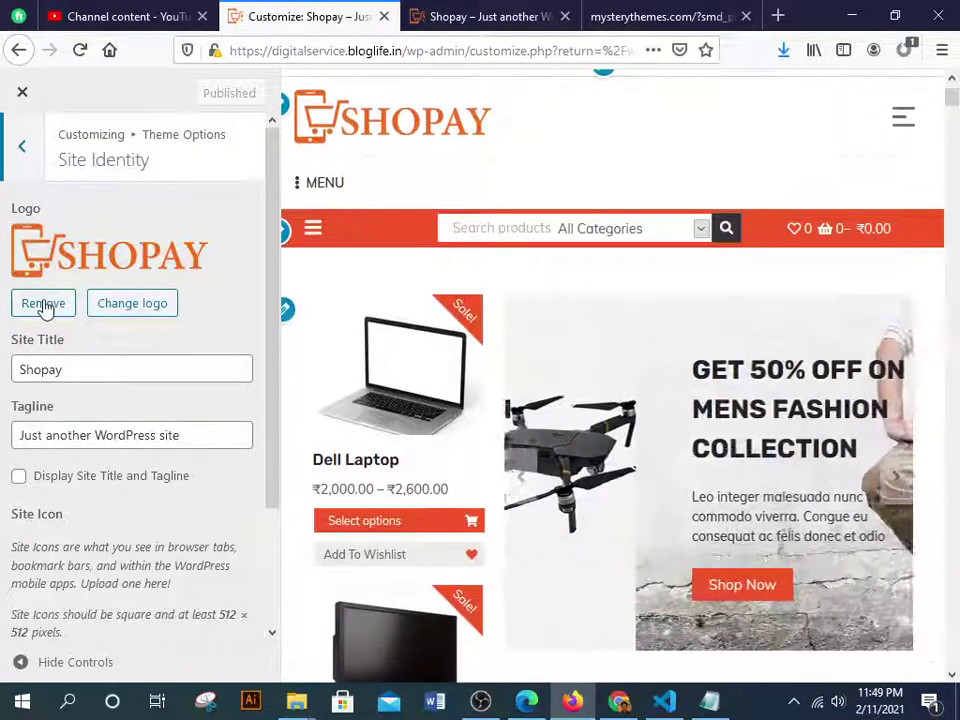
Remove the Shopay logo and upload BLOGLIFElogo from the "youtube video bangla" folder on Local Disk (E:) as its replacement
left_click(64, 308)
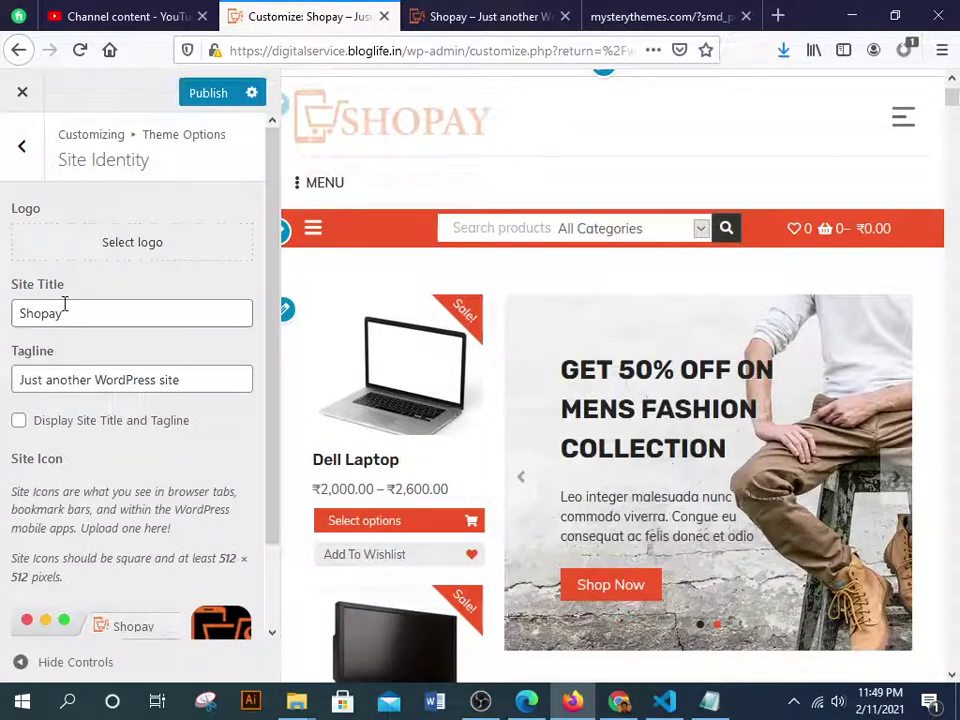
left_click(122, 252)
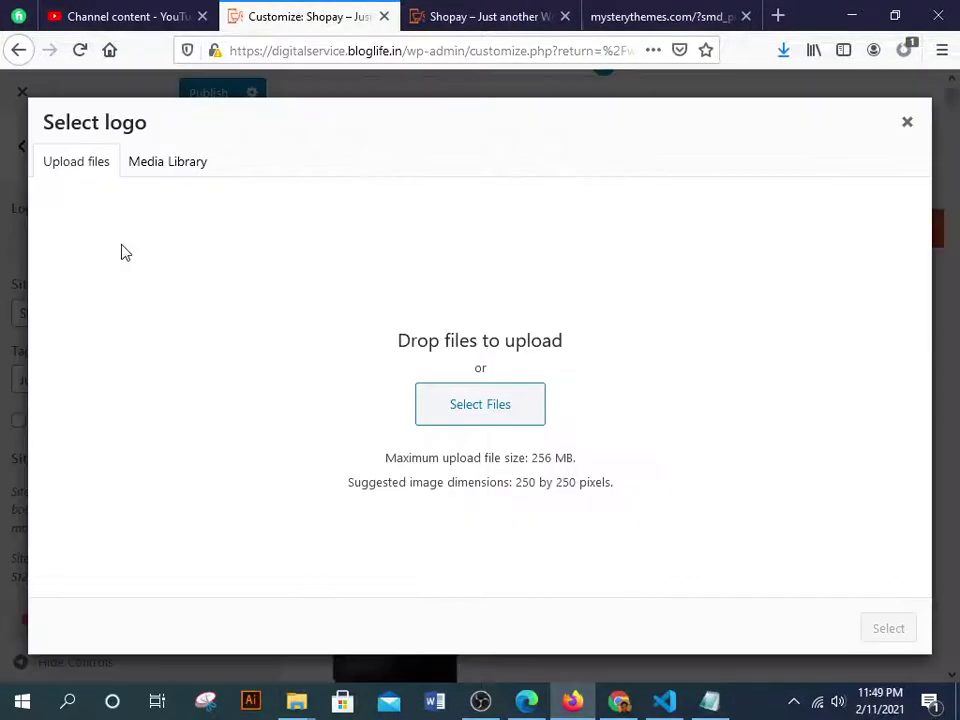
left_click(190, 165)
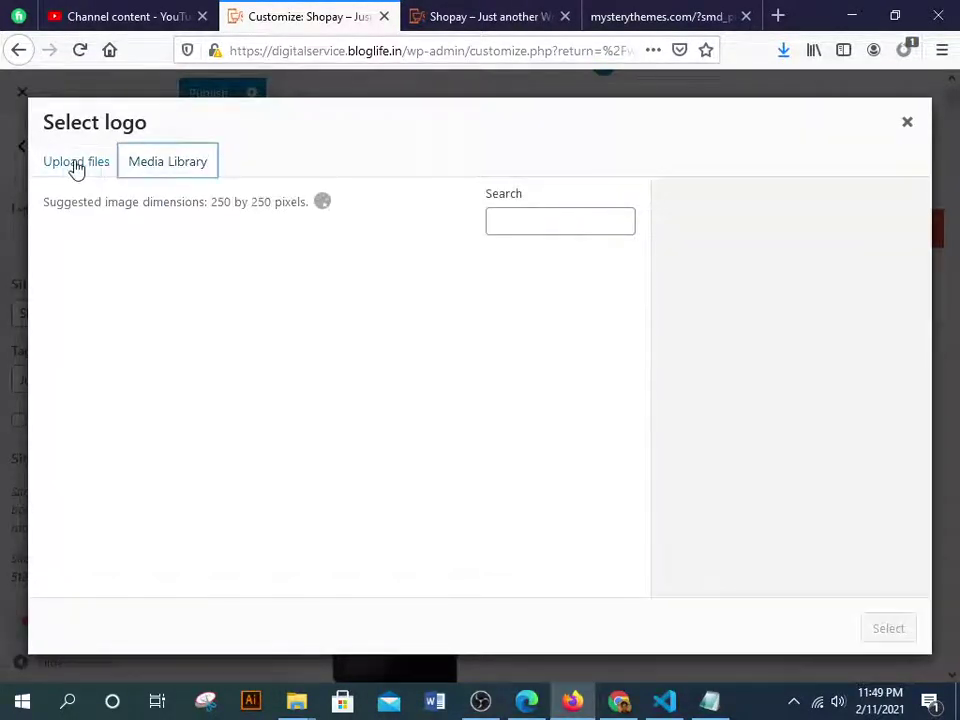
left_click(76, 167)
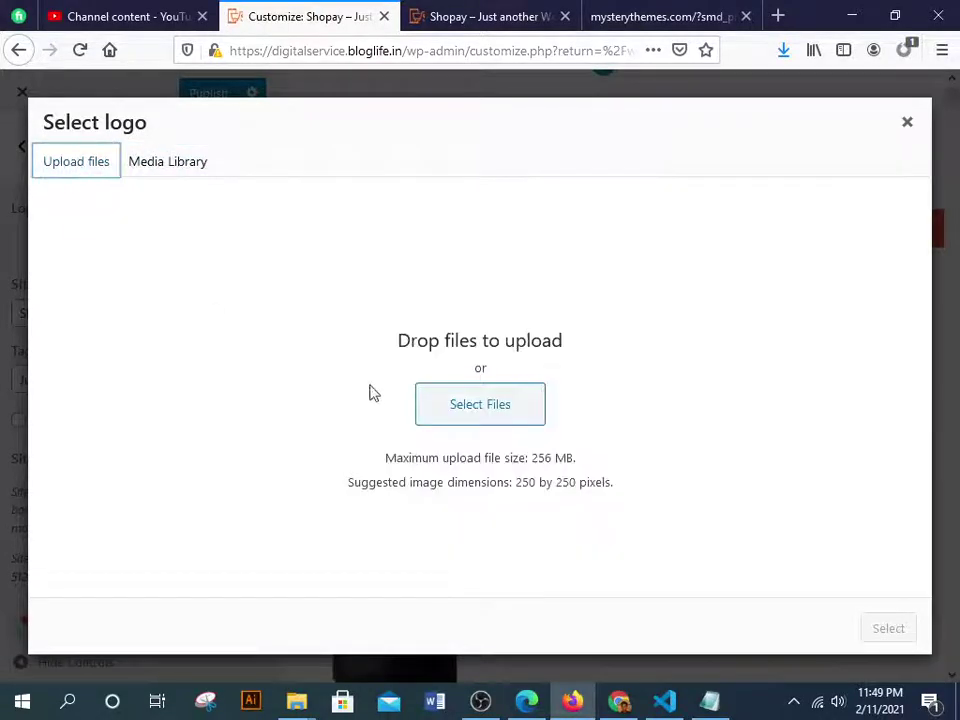
left_click(471, 399)
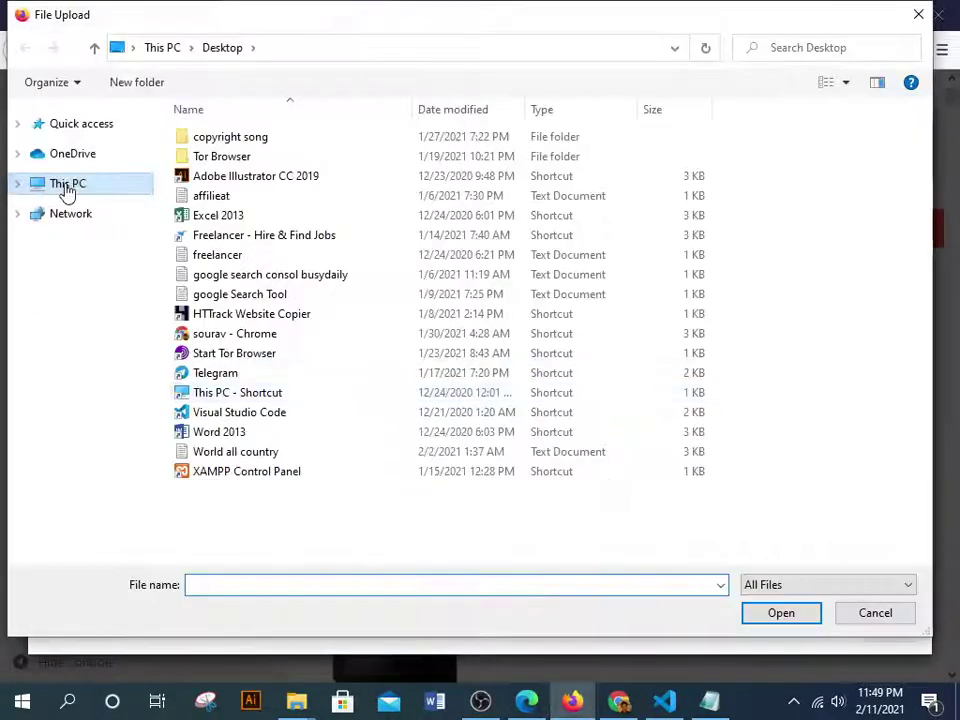
left_click(64, 189)
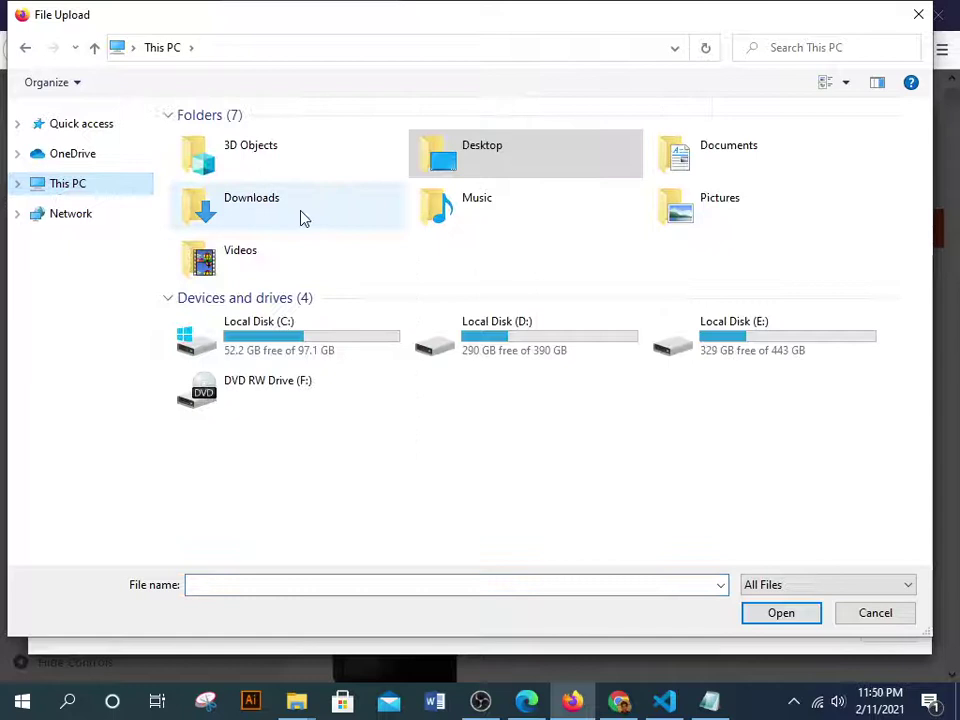
double_click(802, 336)
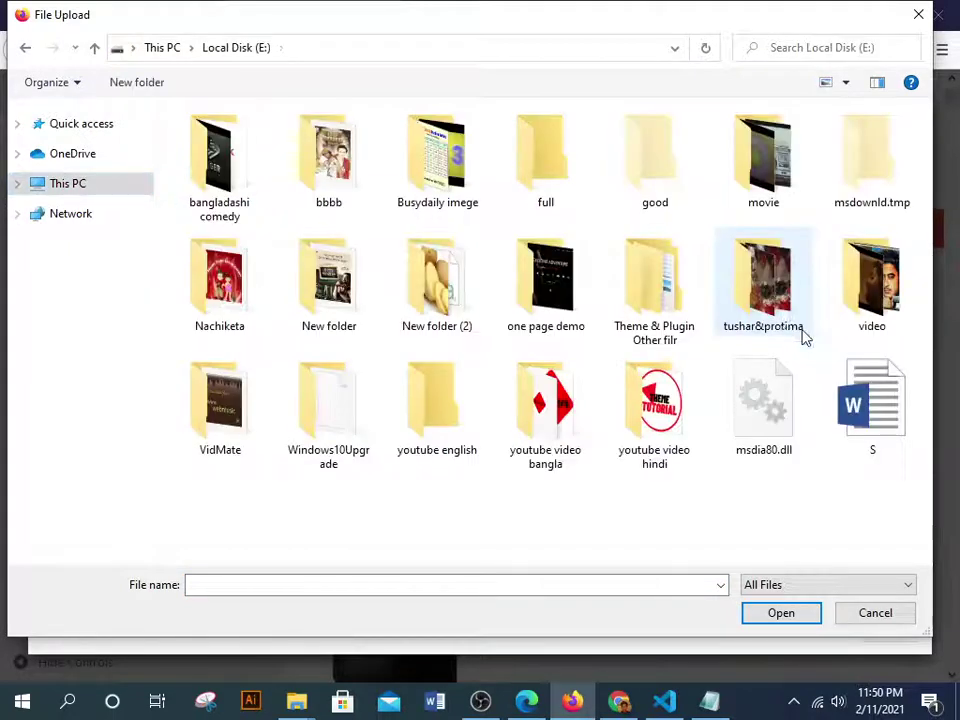
double_click(538, 430)
left_click(328, 175)
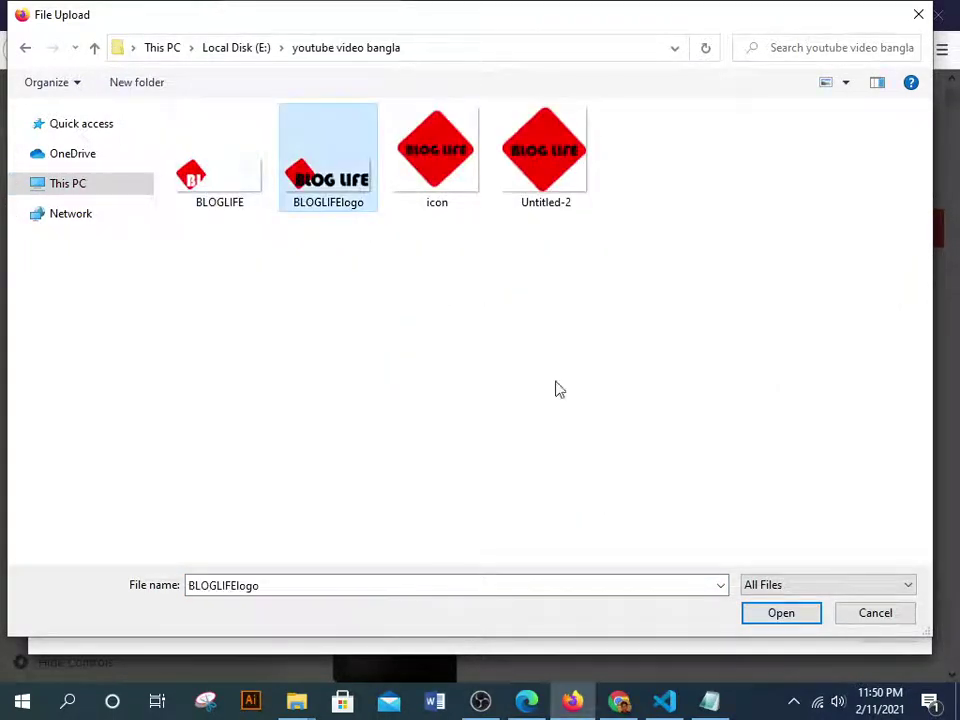
left_click(778, 617)
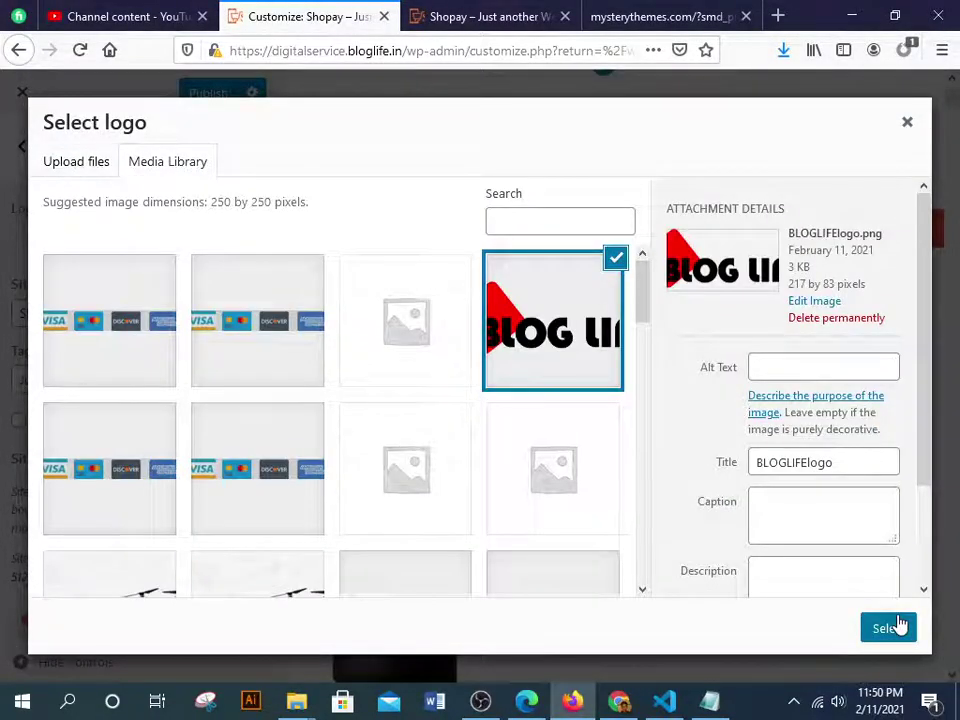
Use the uploaded BLOGLIFElogo image as the site logo, extending the crop area to cover the whole image
left_click(886, 627)
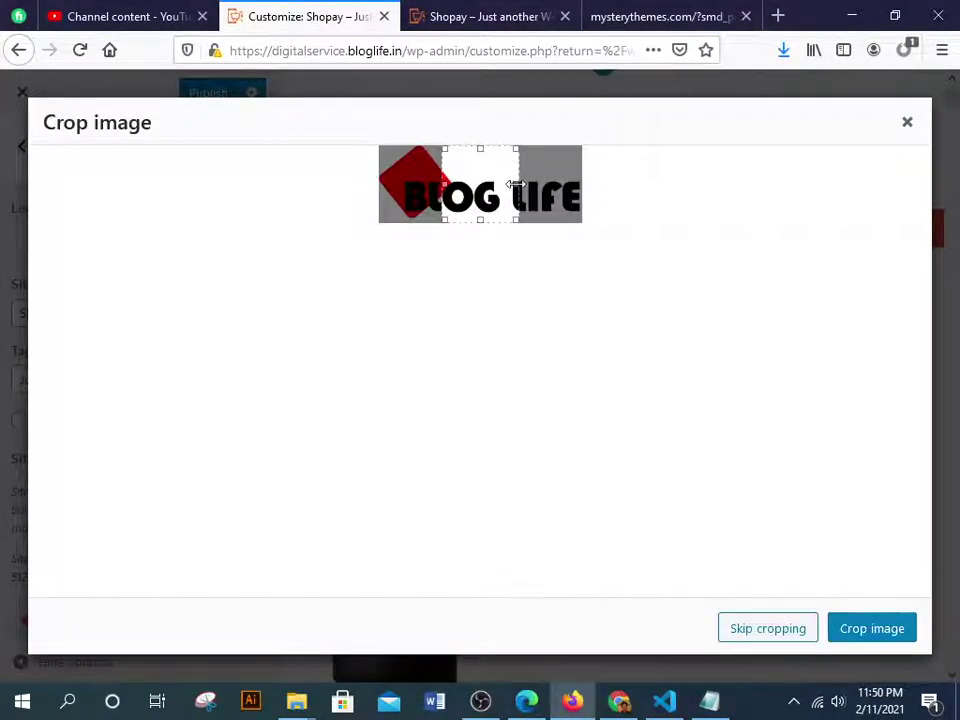
left_click_drag(515, 184, 729, 184)
left_click_drag(446, 184, 363, 219)
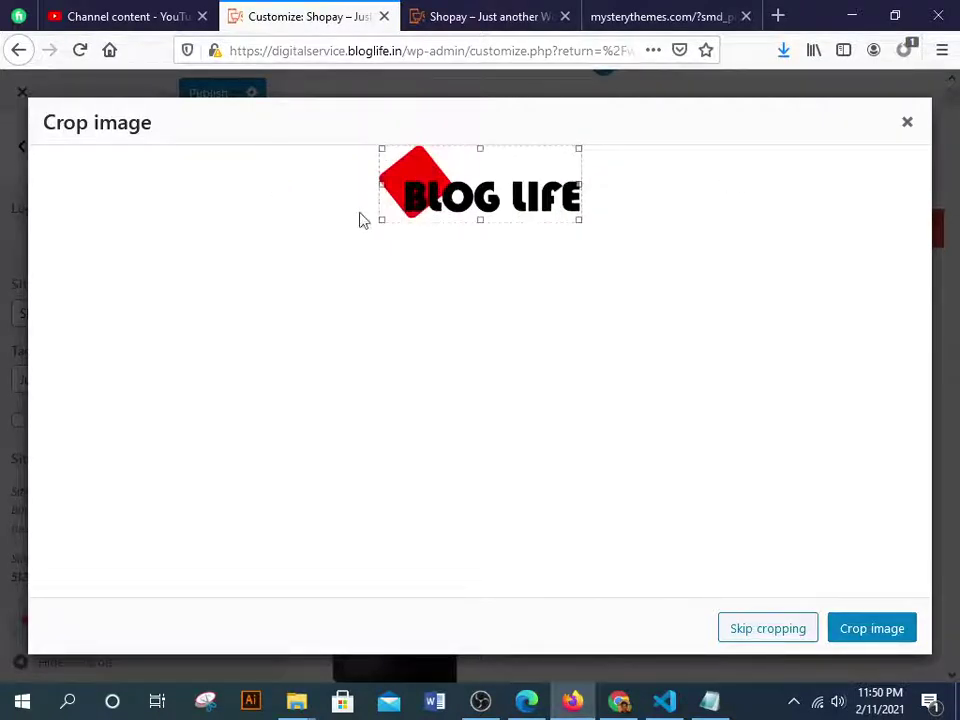
left_click(883, 634)
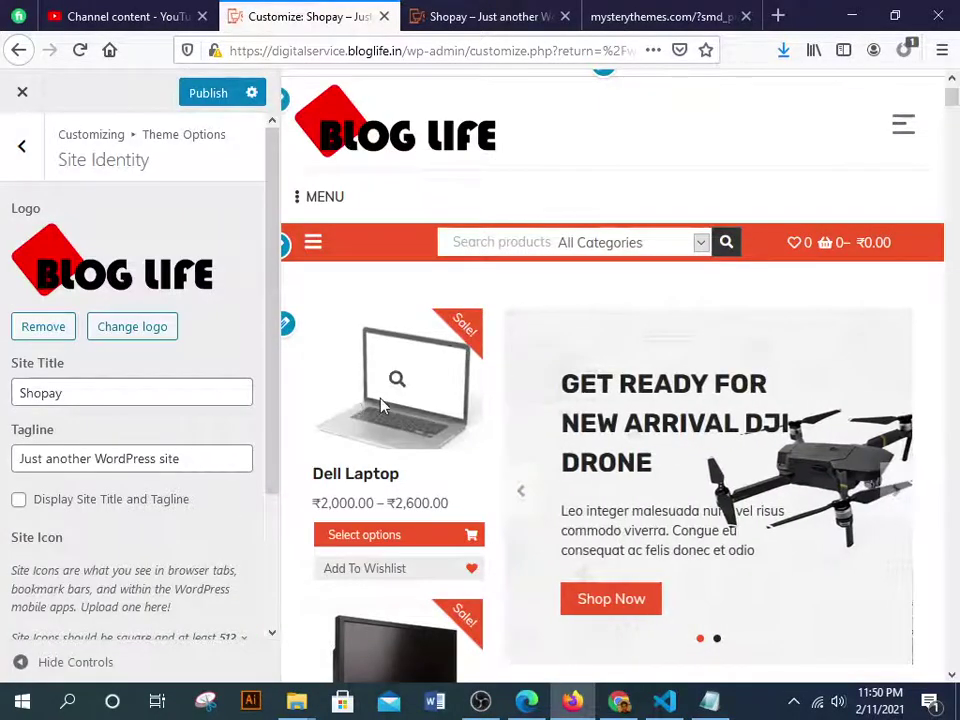
Replace the site icon with the BLOG LIFE logo image, cropped to a square around the red diamond
scroll(114, 450, "down", 3)
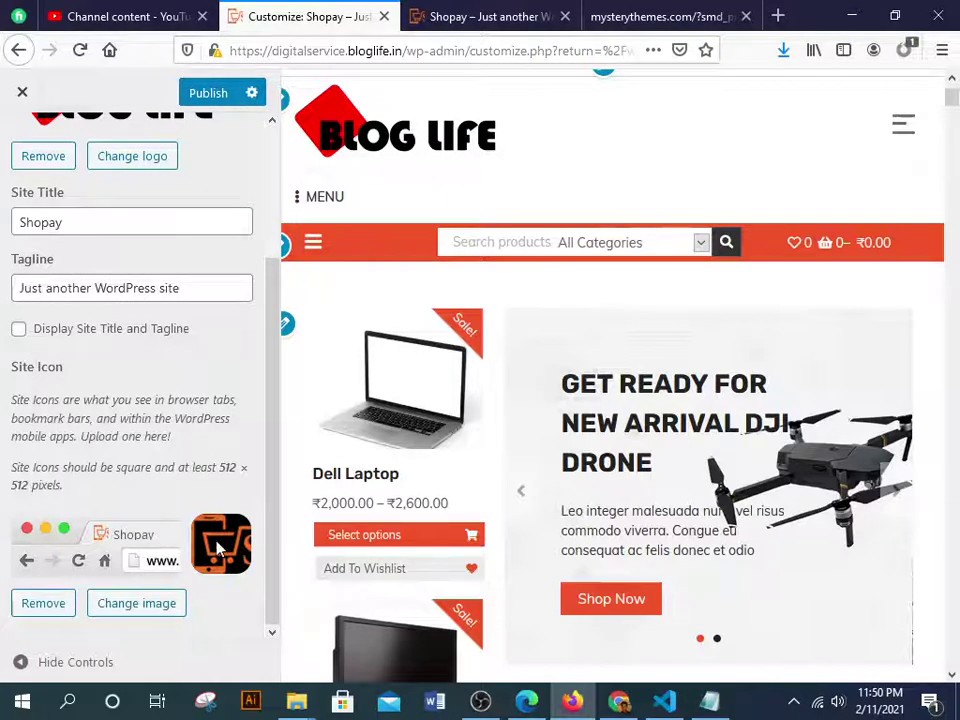
left_click(65, 604)
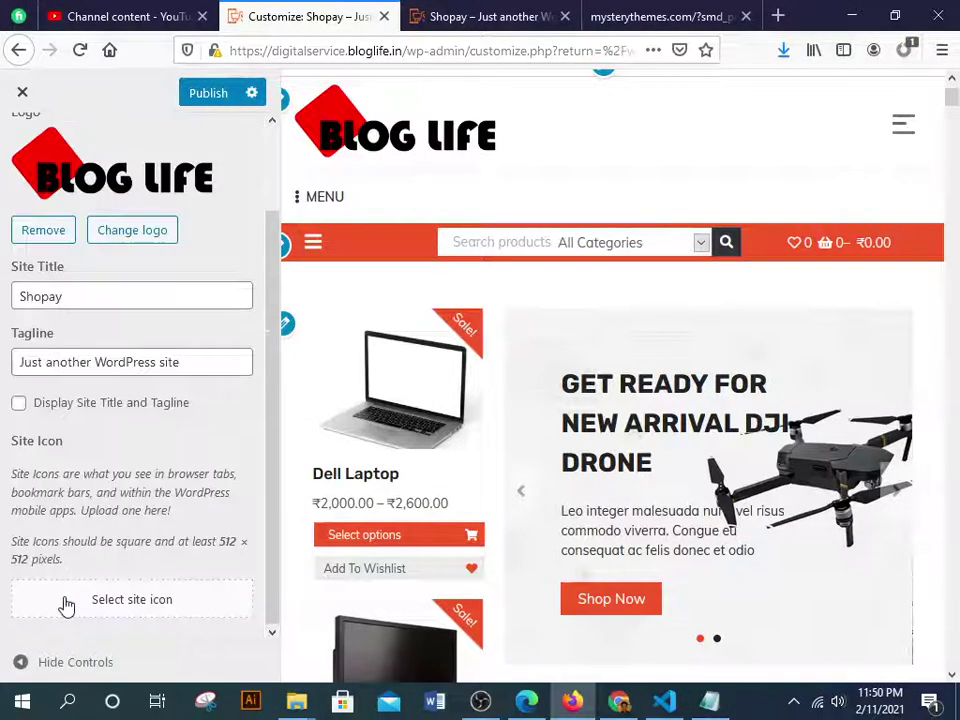
left_click(137, 603)
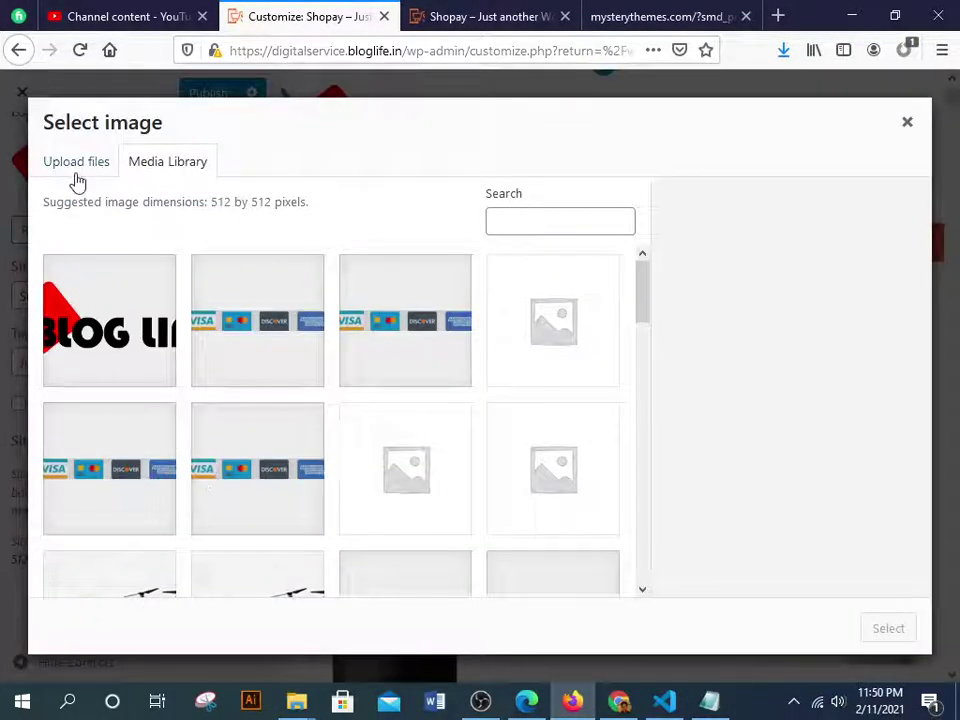
left_click(101, 289)
left_click(883, 641)
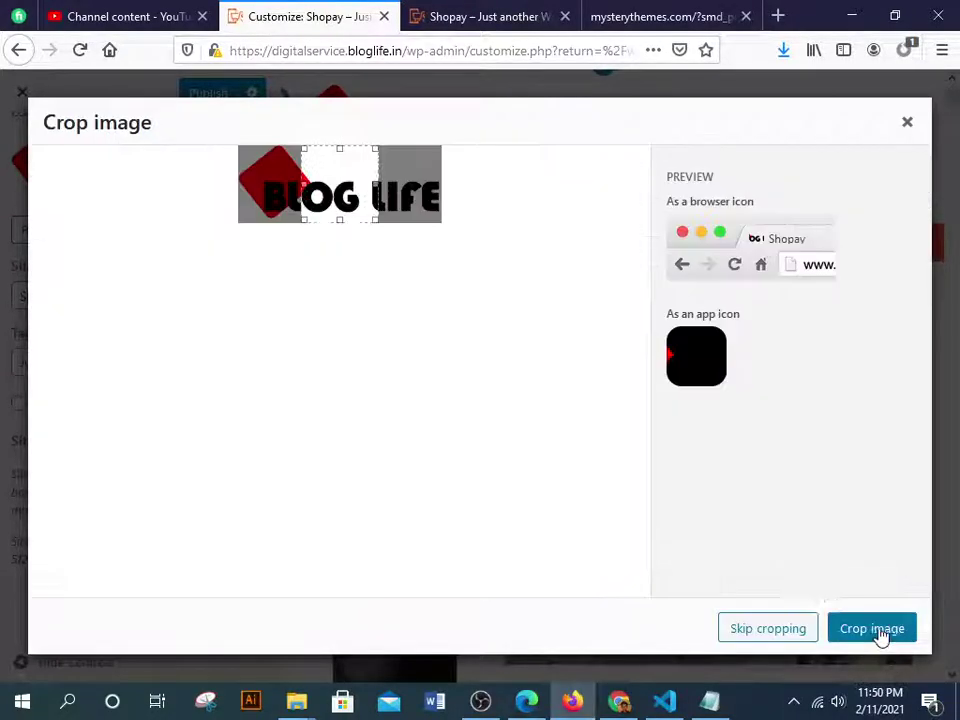
left_click_drag(318, 190, 259, 181)
left_click(873, 630)
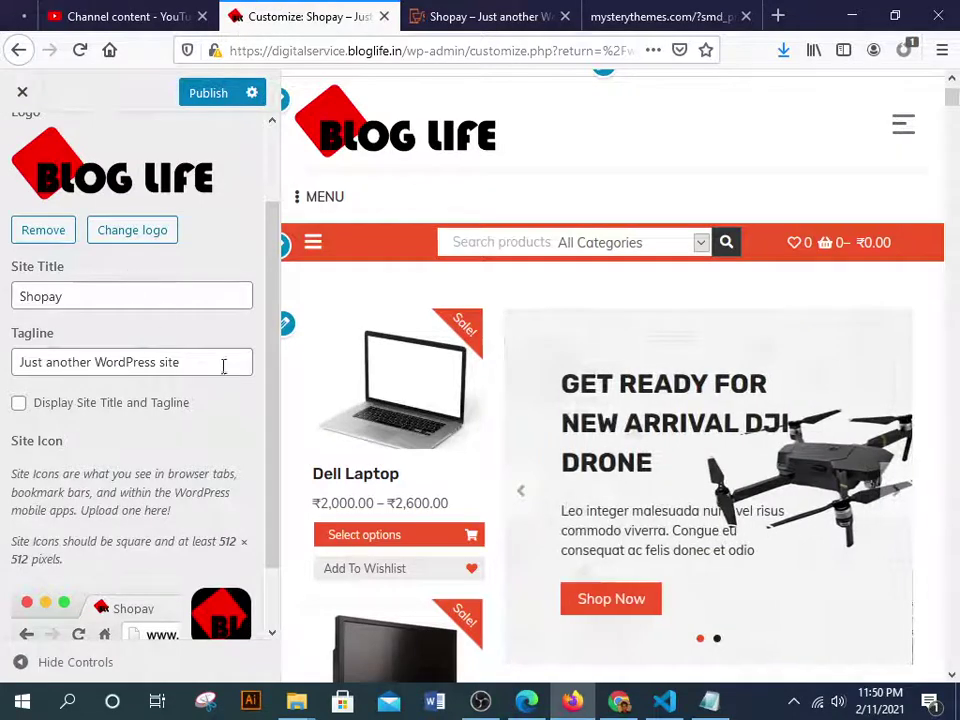
Check the Site Identity settings and publish the new logo and site icon
scroll(195, 463, "down", 2)
scroll(210, 351, "up", 3)
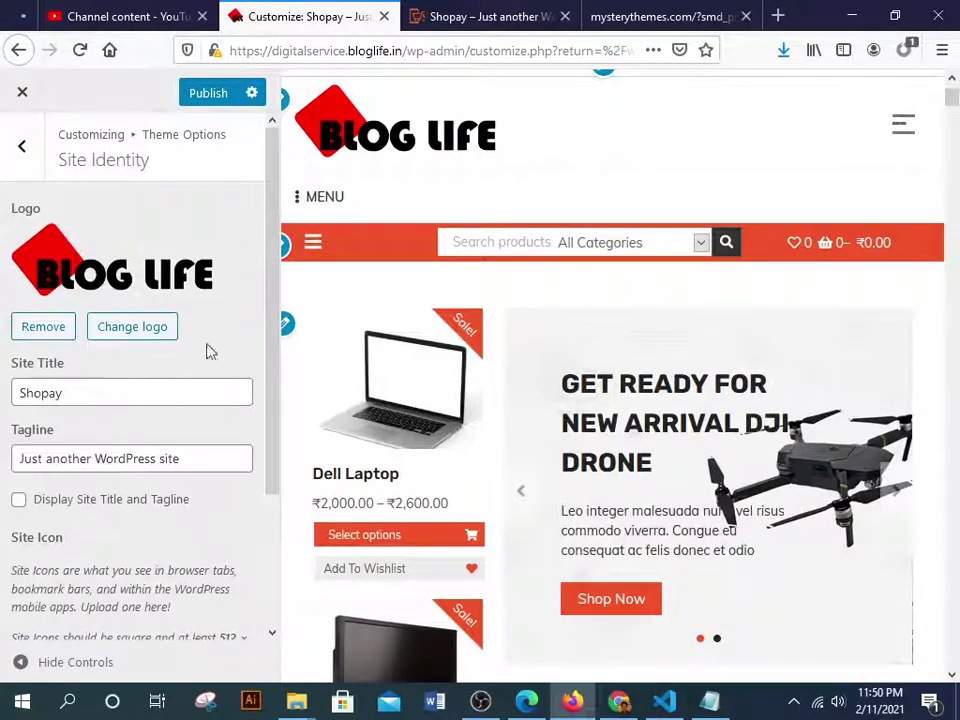
left_click(203, 93)
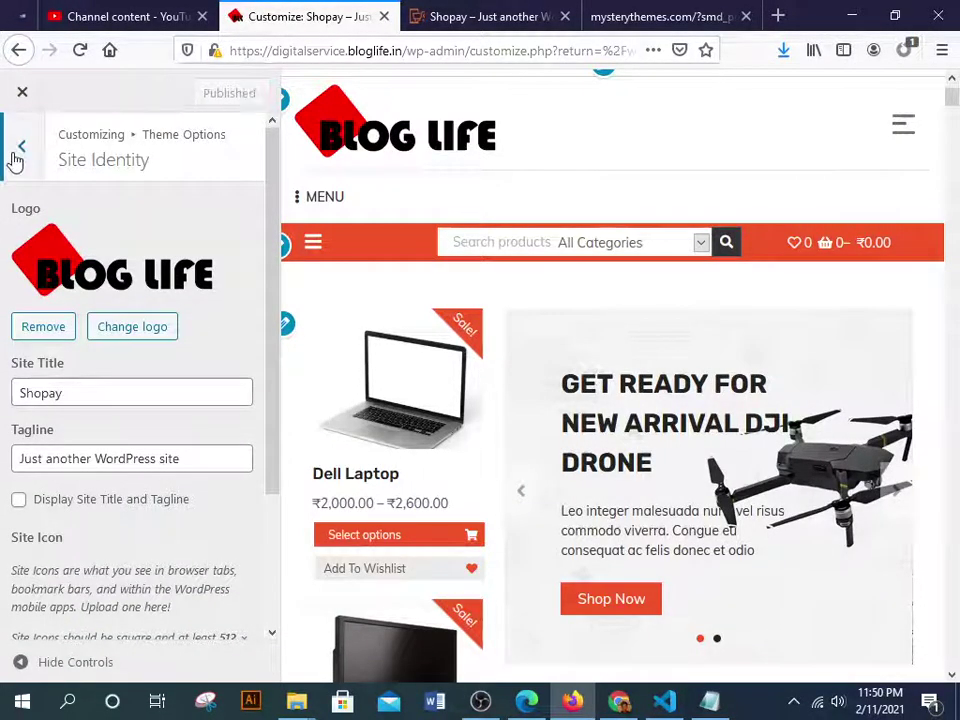
Look over the Header options and the widgets listed under Homepage Sections in the theme options
left_click(19, 150)
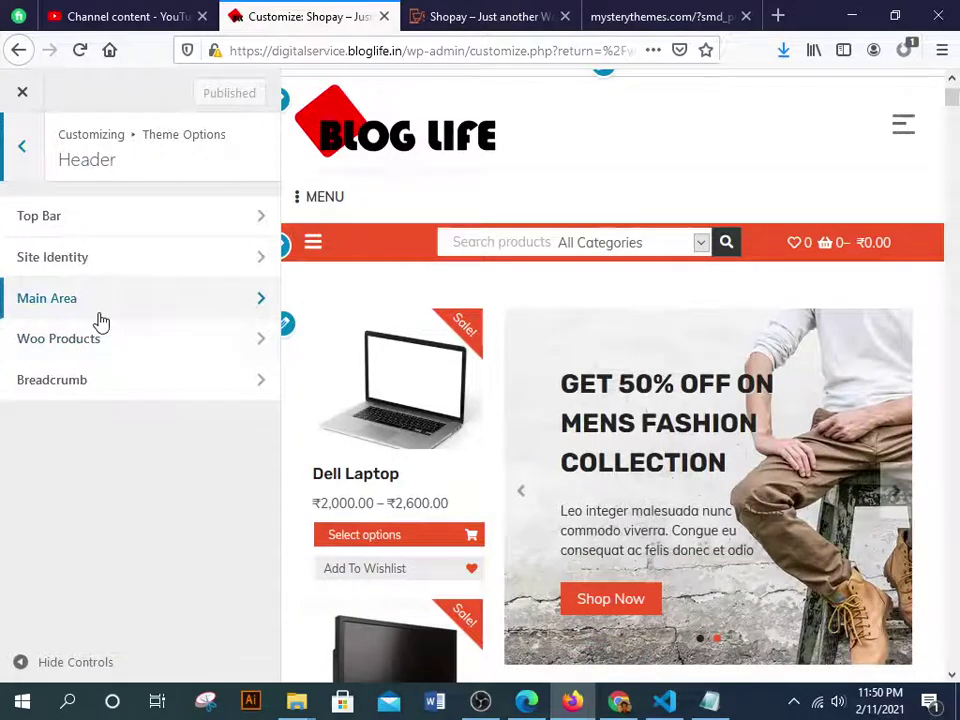
left_click(19, 146)
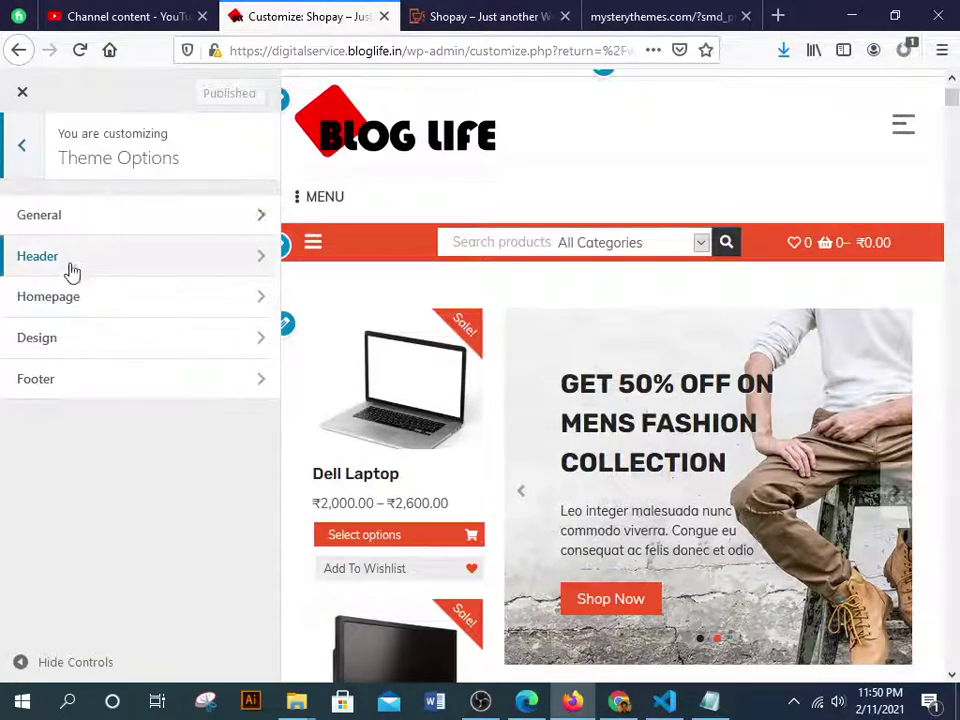
left_click(92, 316)
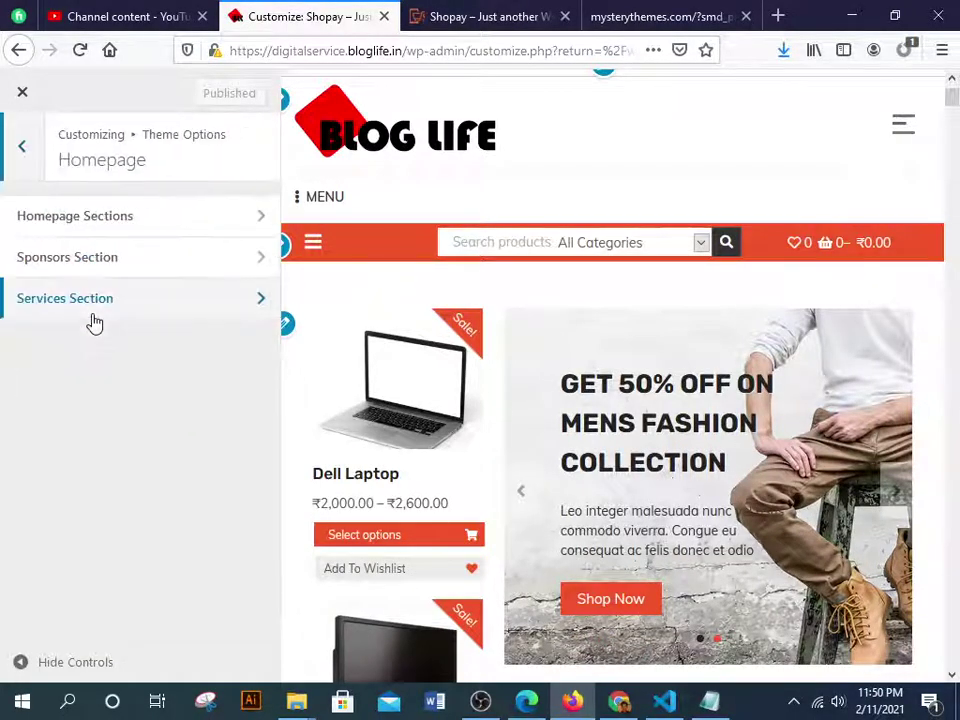
left_click(114, 227)
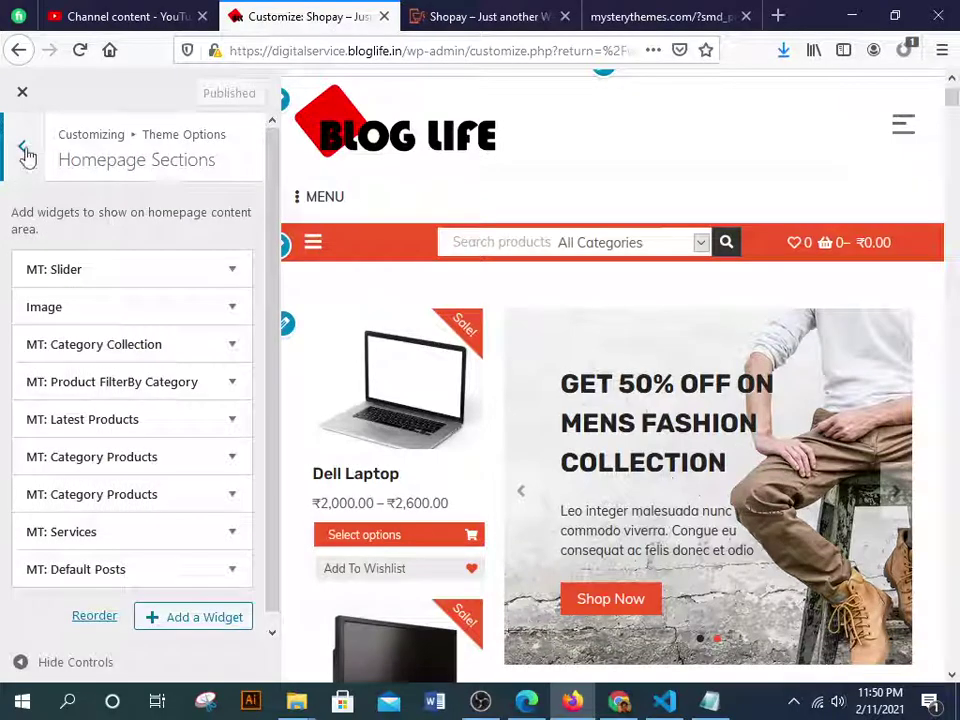
left_click(25, 152)
left_click(18, 153)
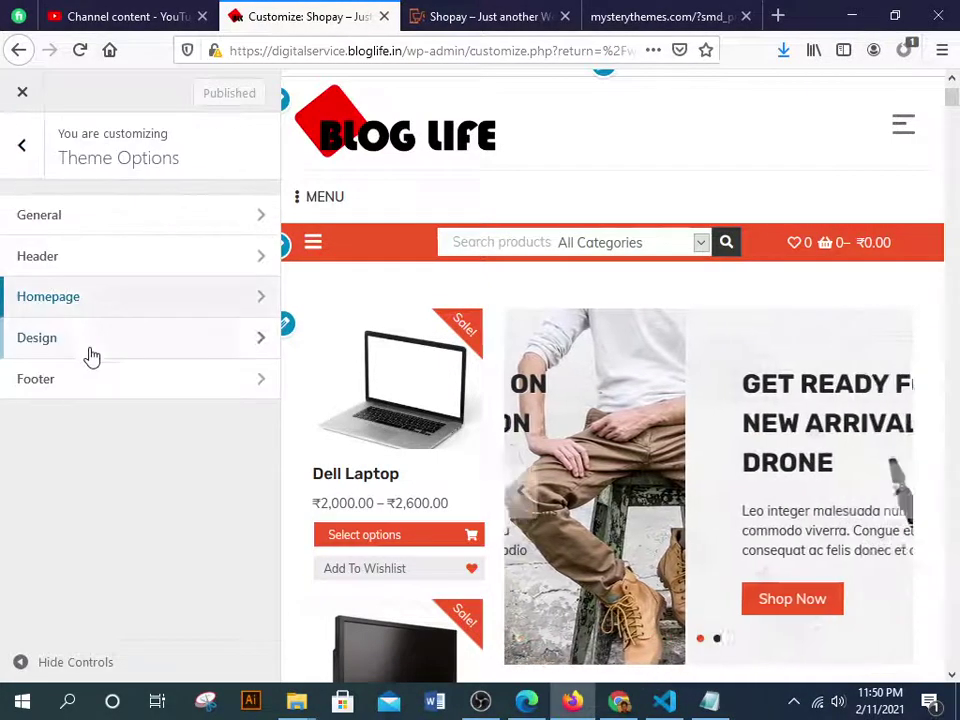
Open the Sidebar Layout settings in the Design theme options and examine the layouts alongside the homepage preview
left_click(95, 360)
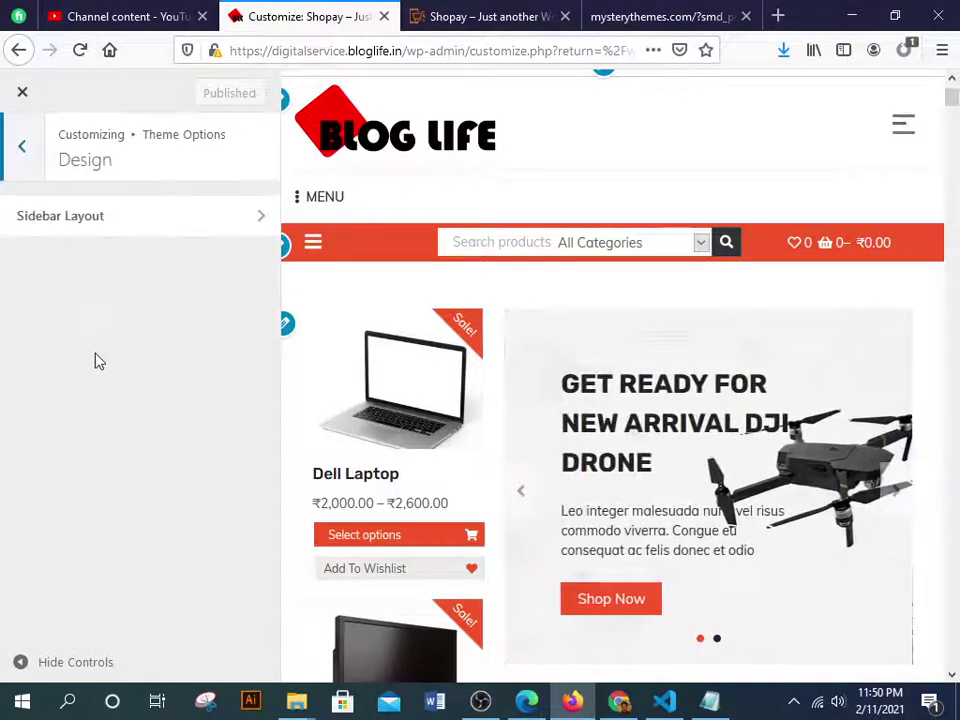
left_click(97, 228)
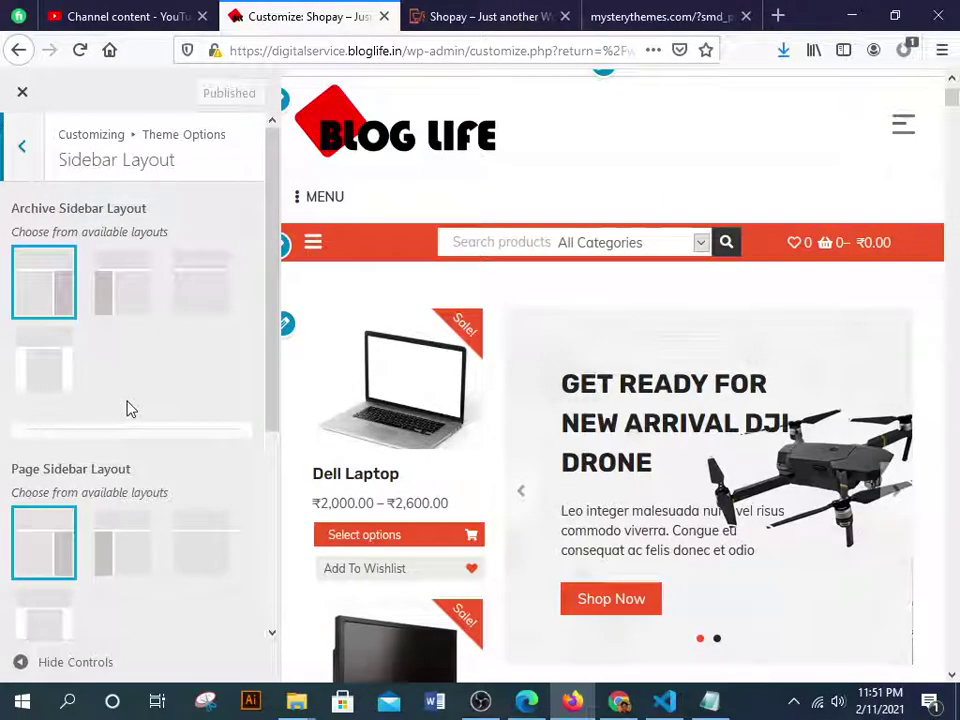
scroll(396, 452, "down", 10)
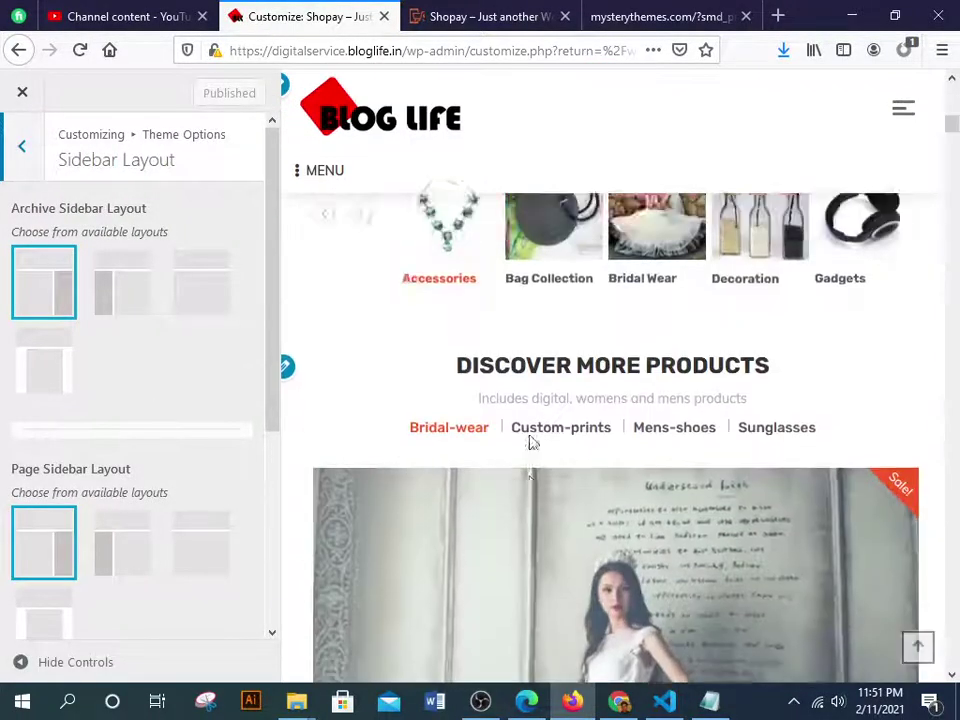
scroll(529, 443, "up", 5)
scroll(501, 446, "up", 5)
scroll(560, 440, "down", 10)
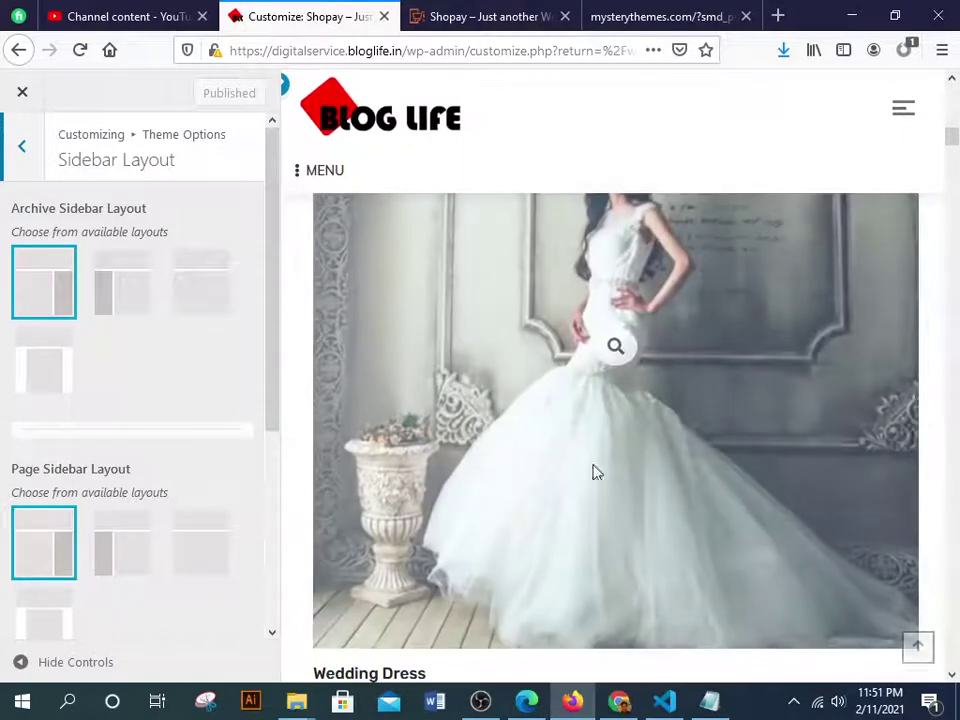
scroll(596, 471, "up", 3)
Exit the customizer to the Shopay Settings page and close the old front-page and mysterythemes.com browser tabs
left_click(24, 168)
left_click(24, 170)
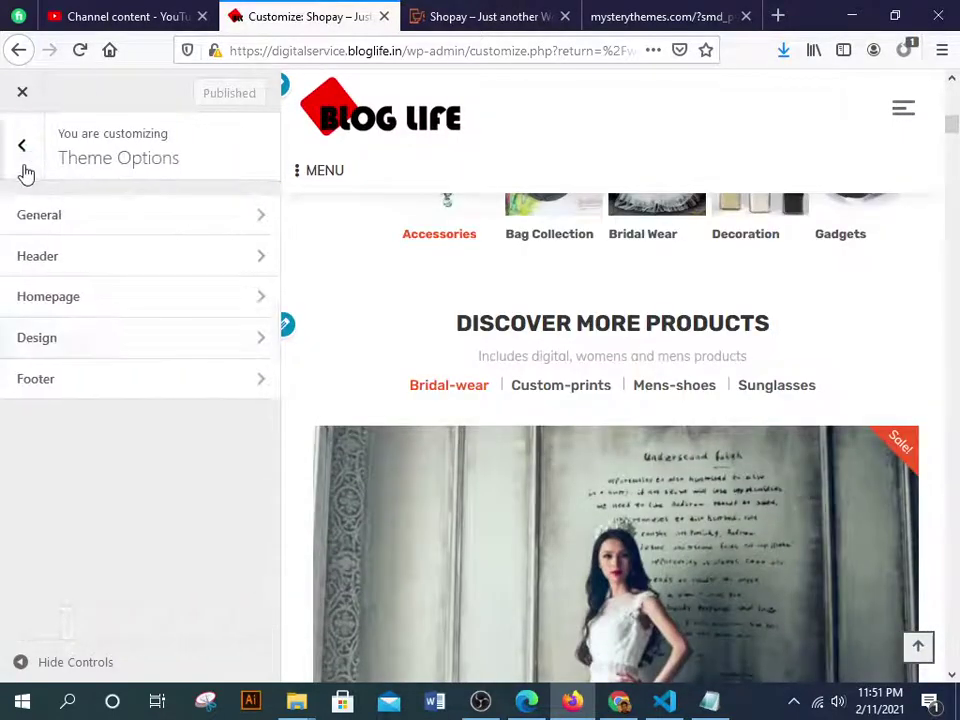
left_click(28, 152)
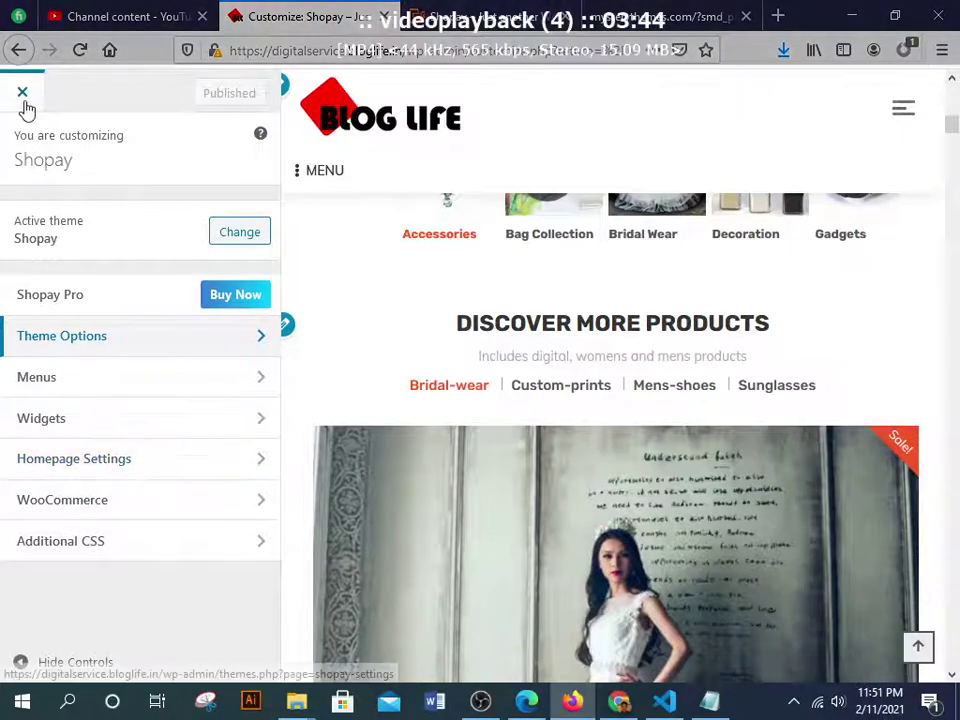
left_click(444, 224)
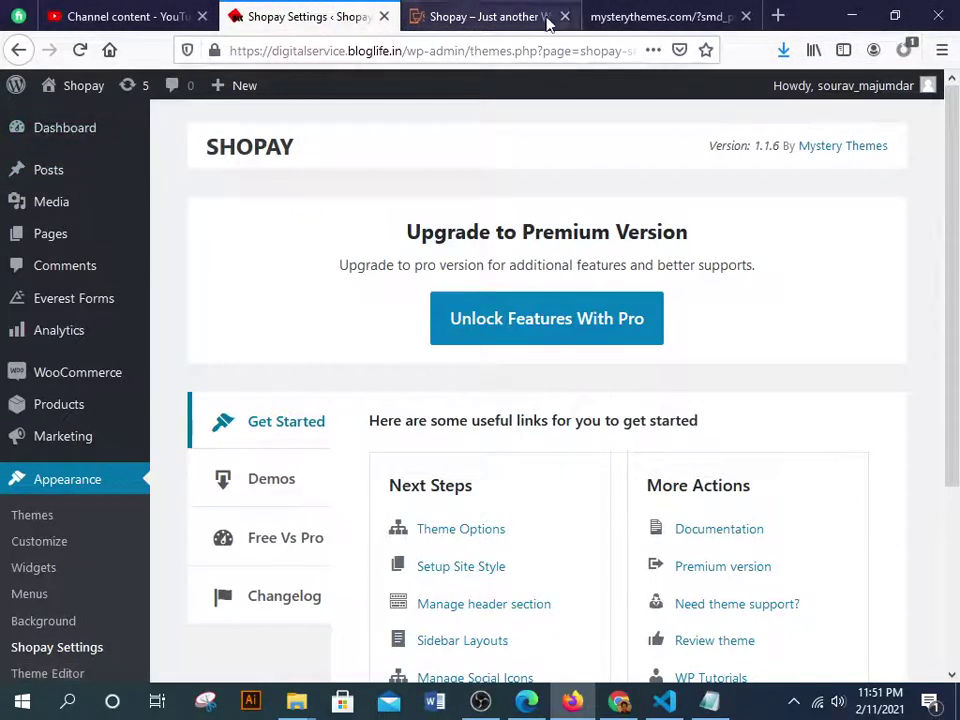
left_click(566, 16)
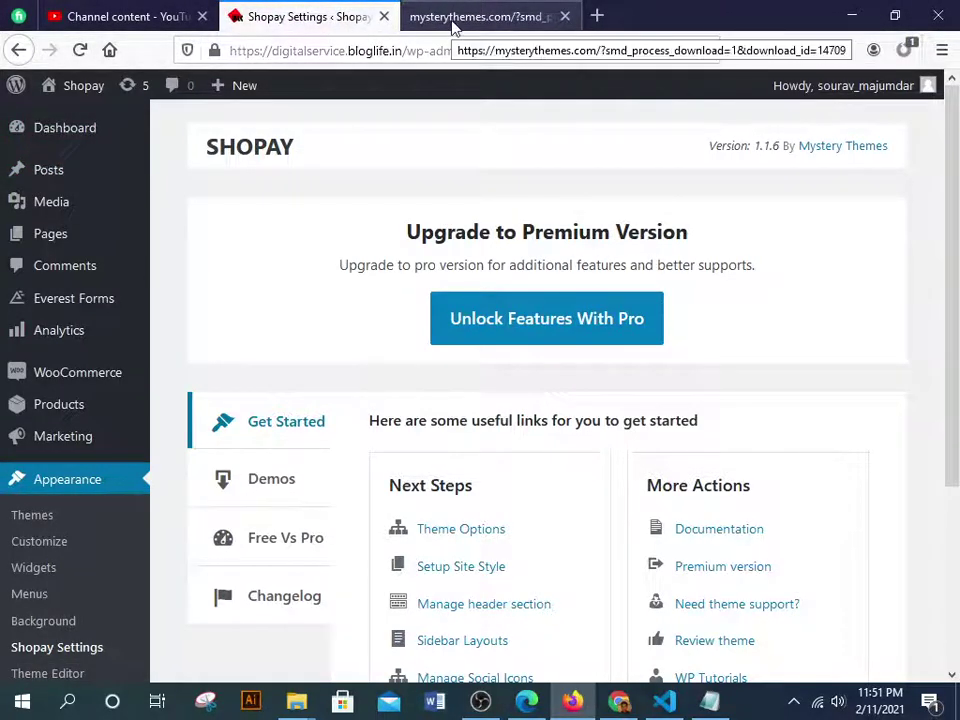
left_click(565, 16)
Open the store's front page in a new browser tab and review its header logo and homepage content
right_click(45, 86)
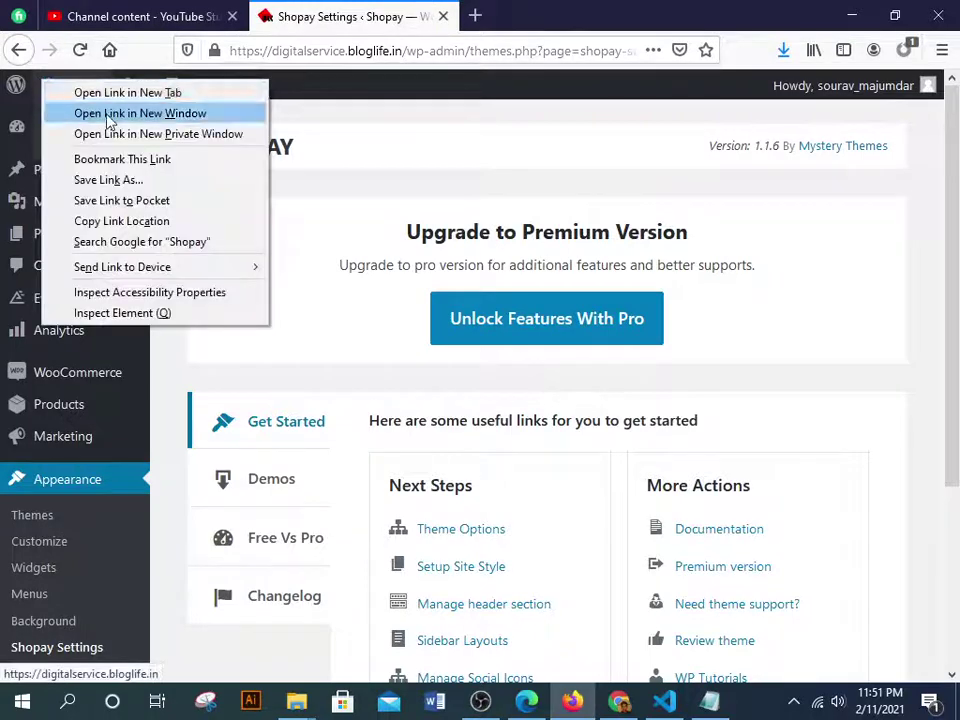
left_click(115, 111)
left_click(486, 22)
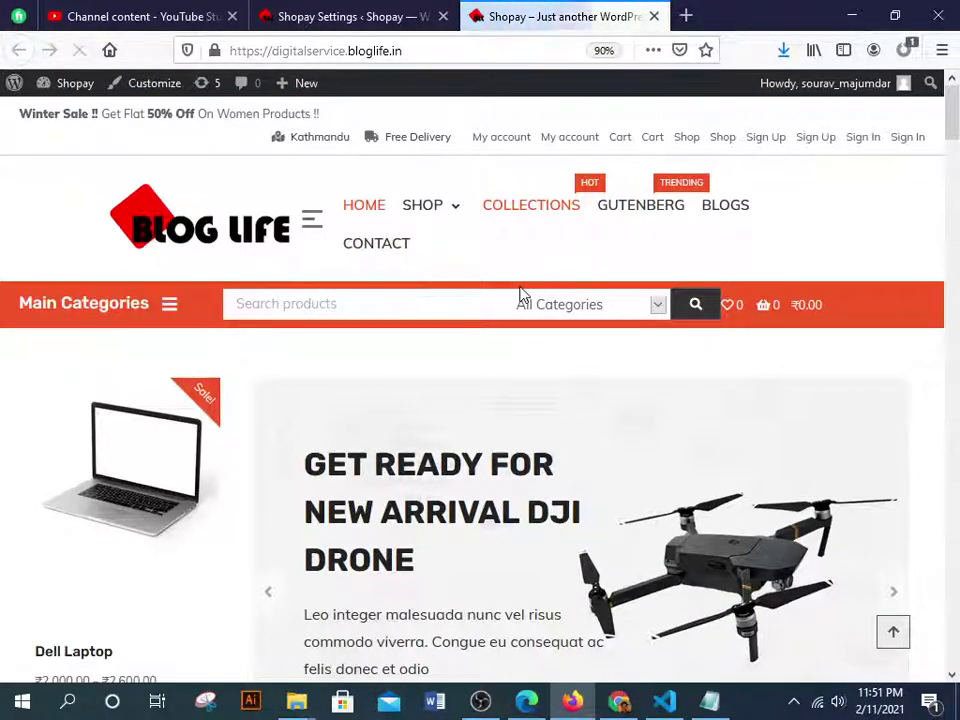
scroll(520, 296, "down", 4)
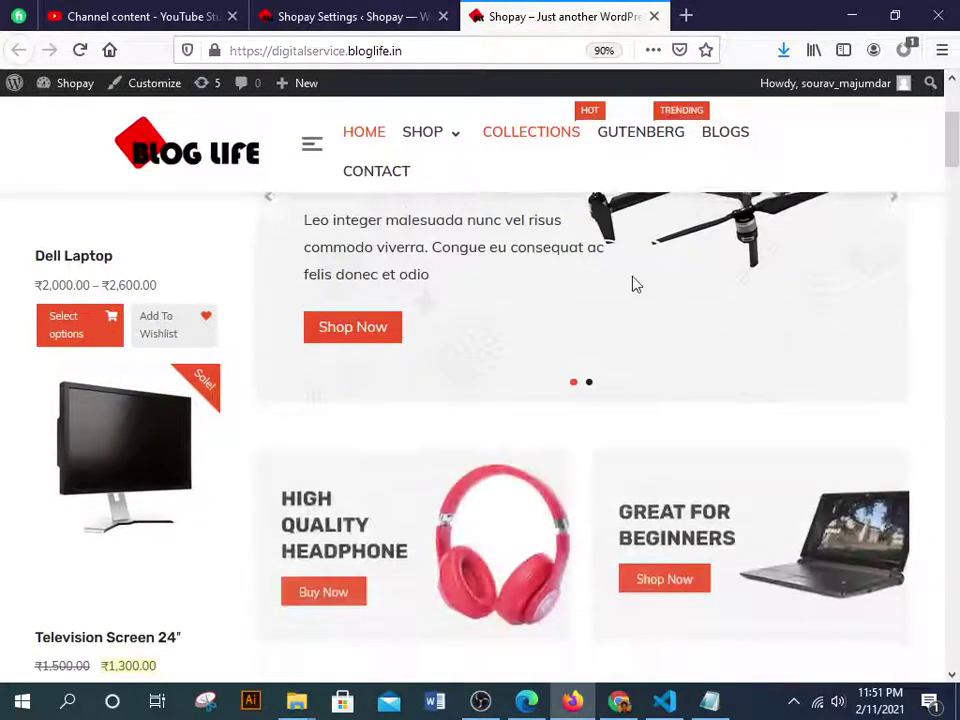
Open the header's slide-out sidebar on the front page, look over its search field and Recent Posts, and close it
scroll(634, 283, "down", 3)
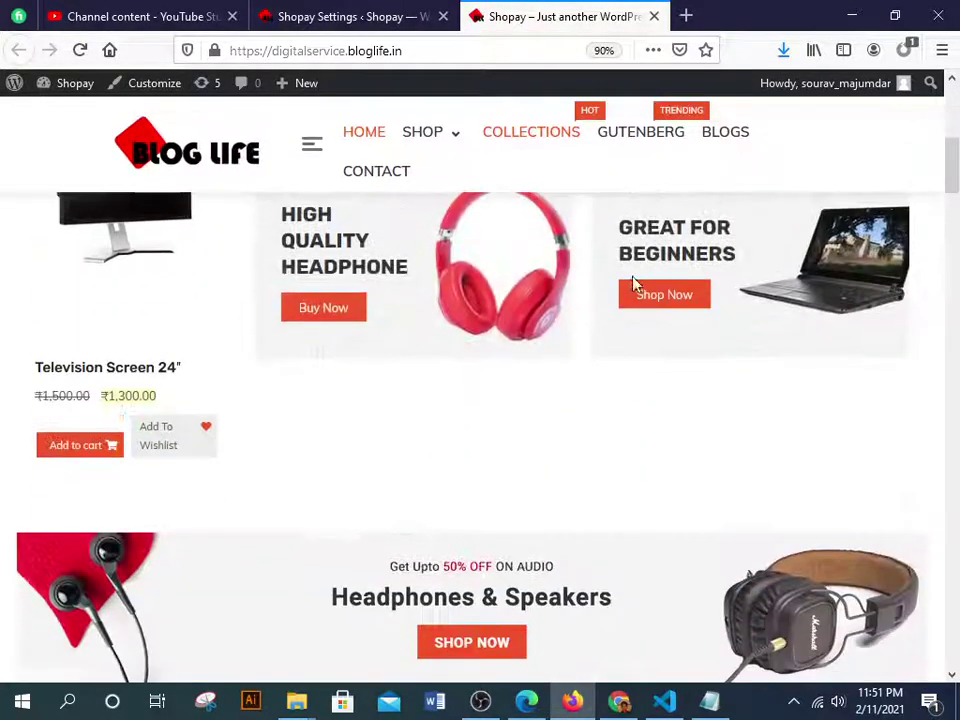
left_click(309, 152)
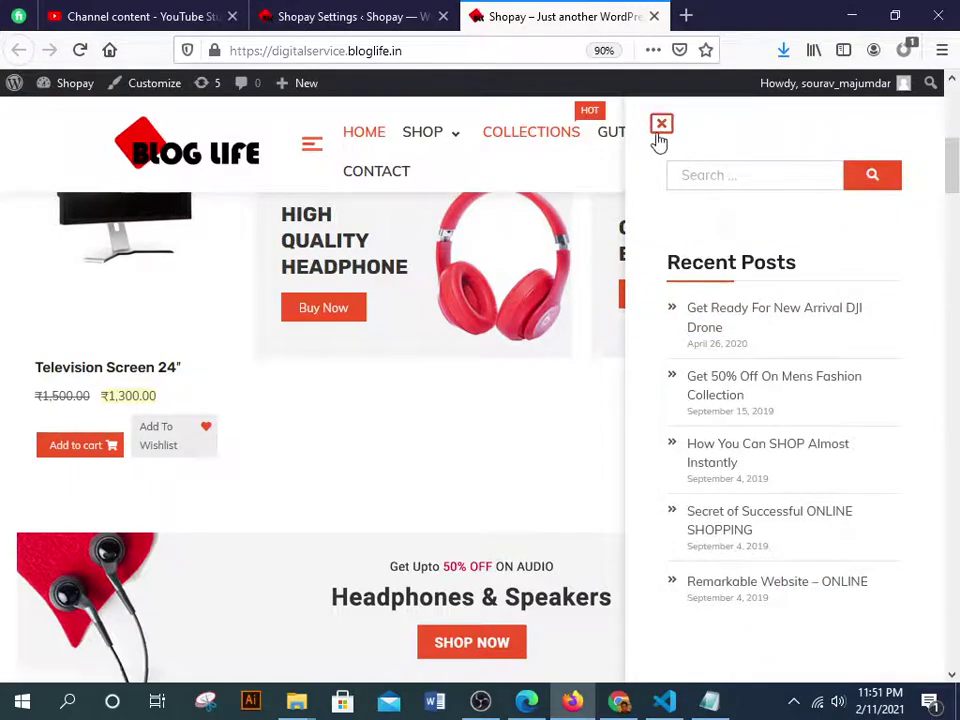
left_click(661, 124)
scroll(606, 300, "up", 3)
Add the White Tshirt from the Women Category Products section to the cart and open the cart page
scroll(568, 400, "down", 5)
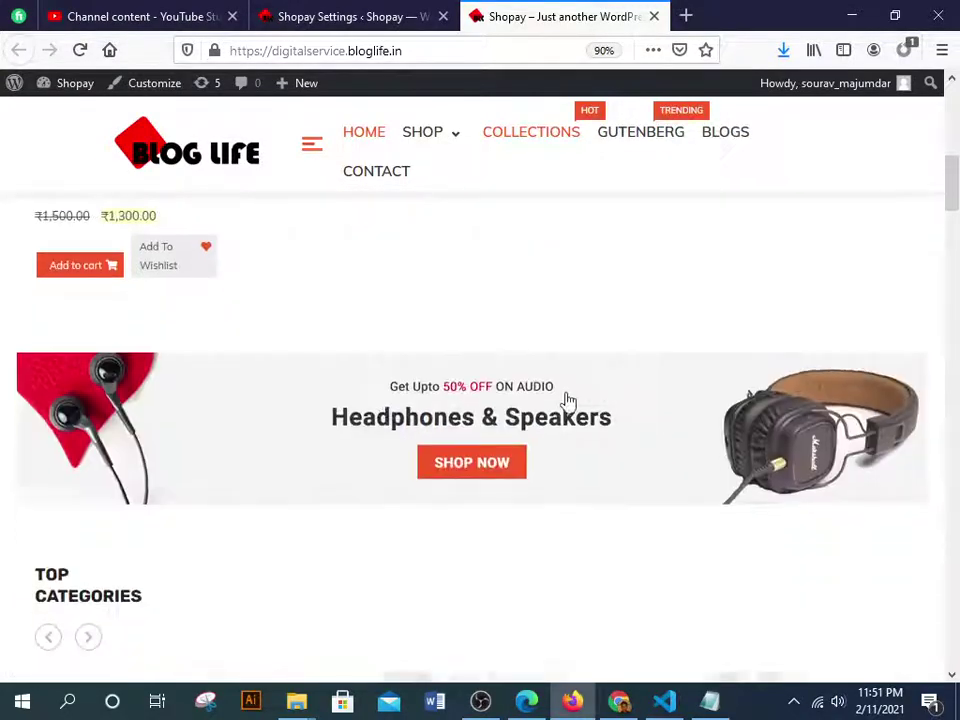
scroll(568, 400, "down", 10)
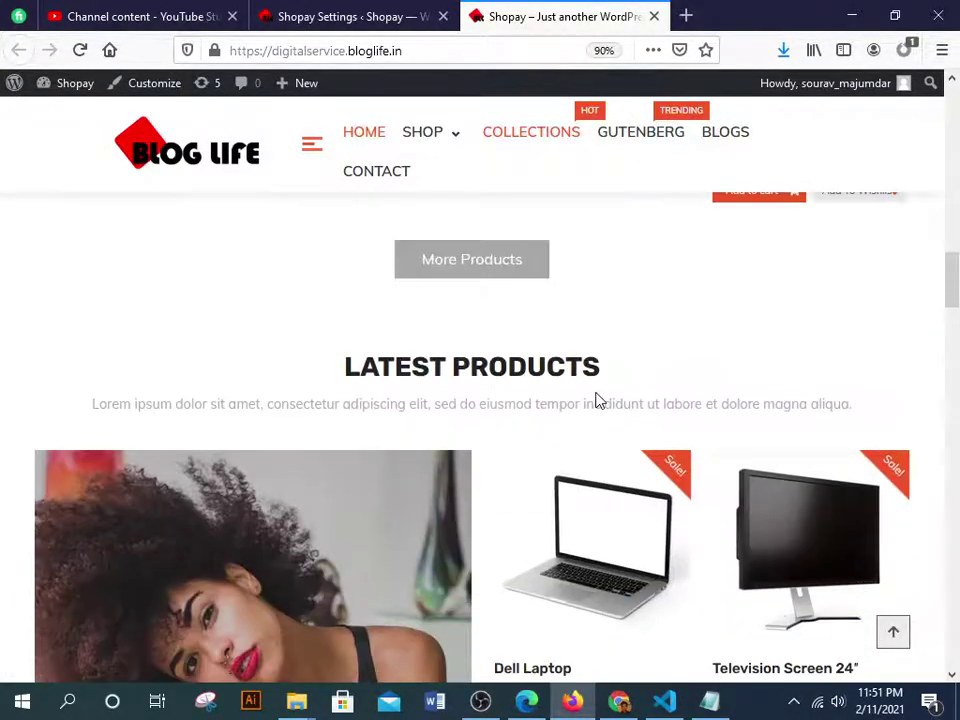
scroll(595, 400, "down", 10)
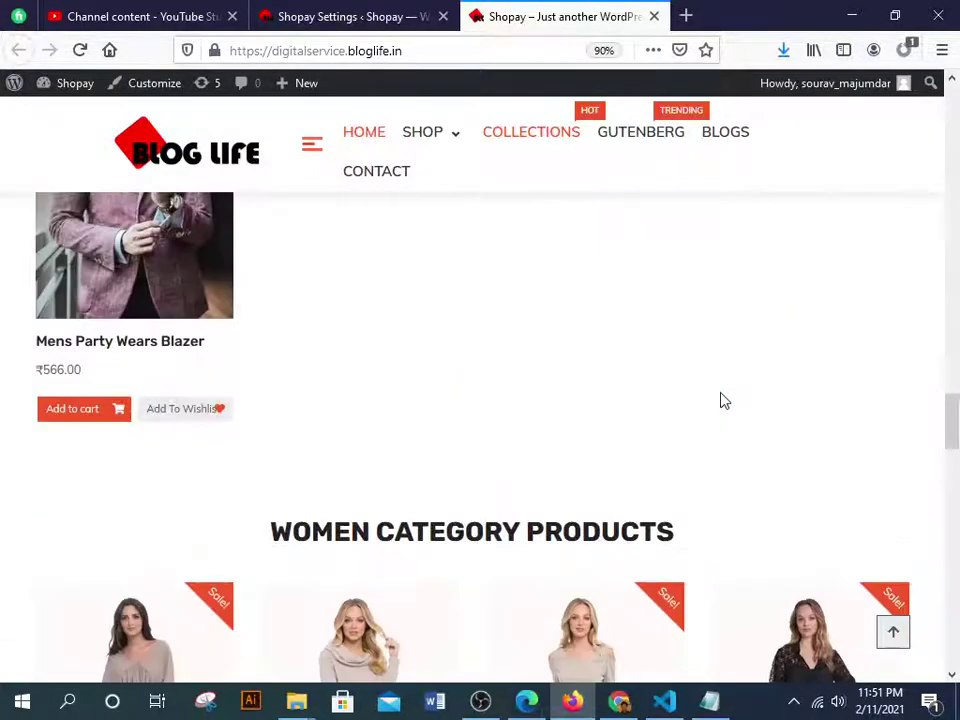
scroll(724, 401, "down", 5)
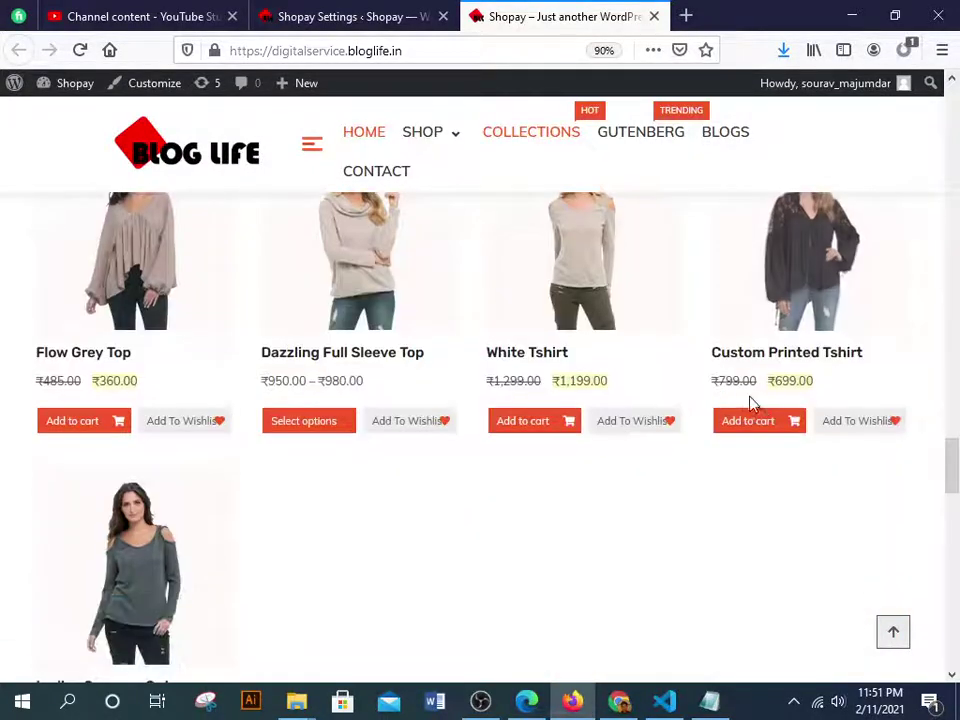
left_click(529, 428)
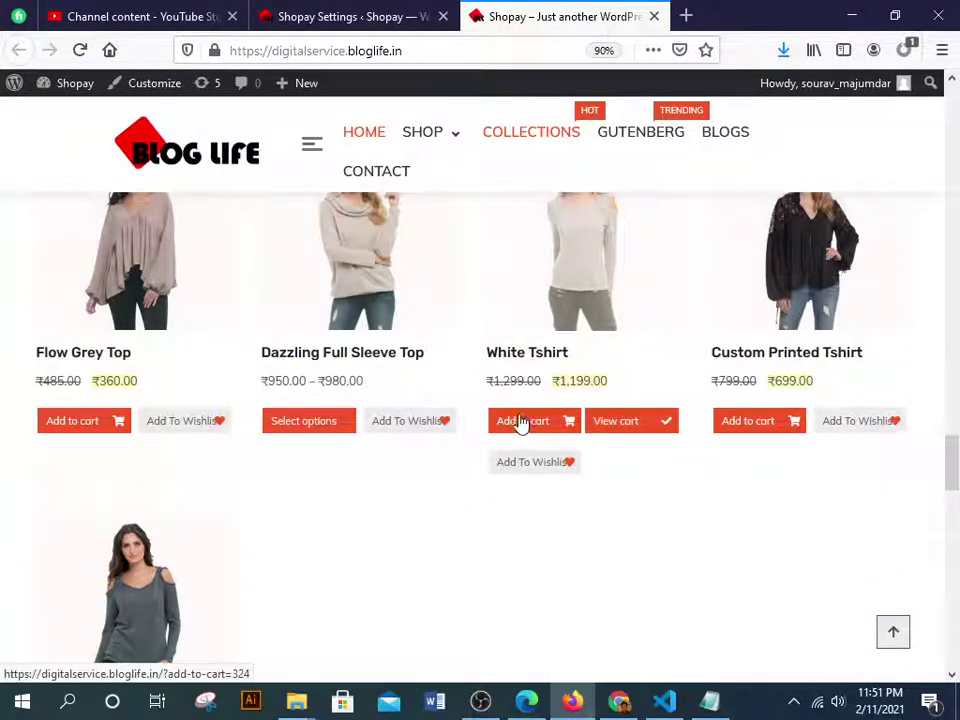
left_click(630, 421)
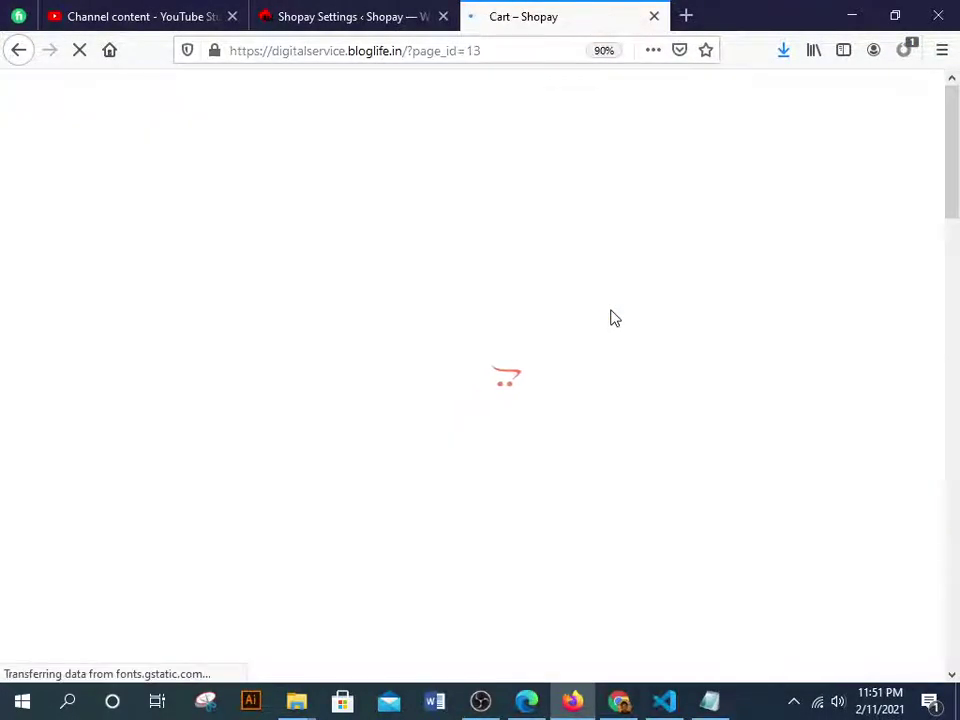
Review the cart page from the product table and cart totals down to the footer widgets
scroll(553, 351, "down", 3)
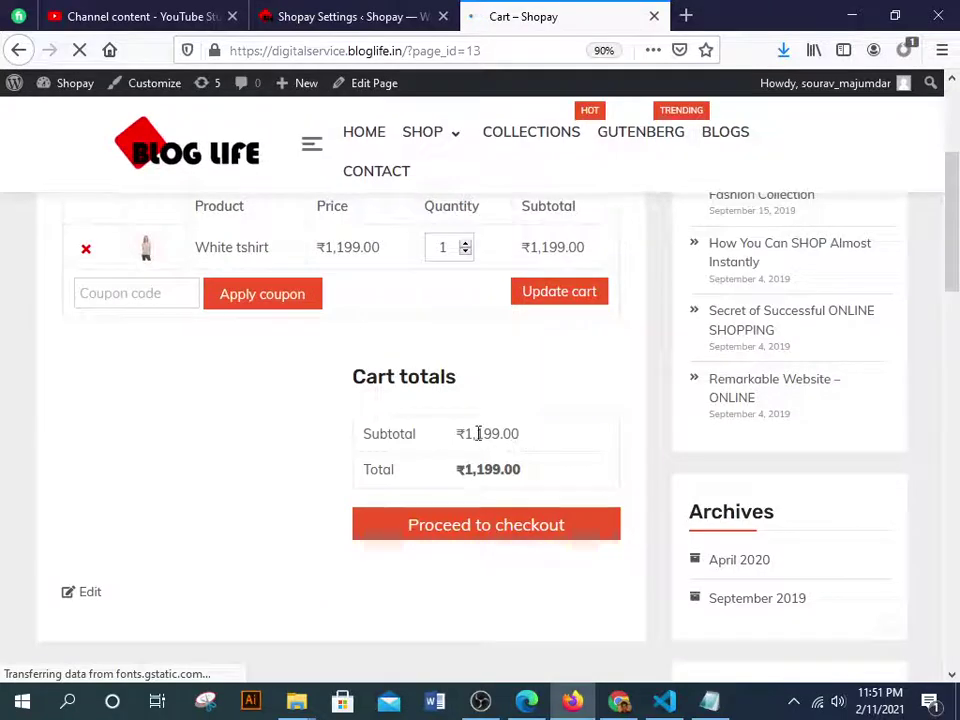
scroll(716, 424, "down", 3)
scroll(789, 463, "down", 5)
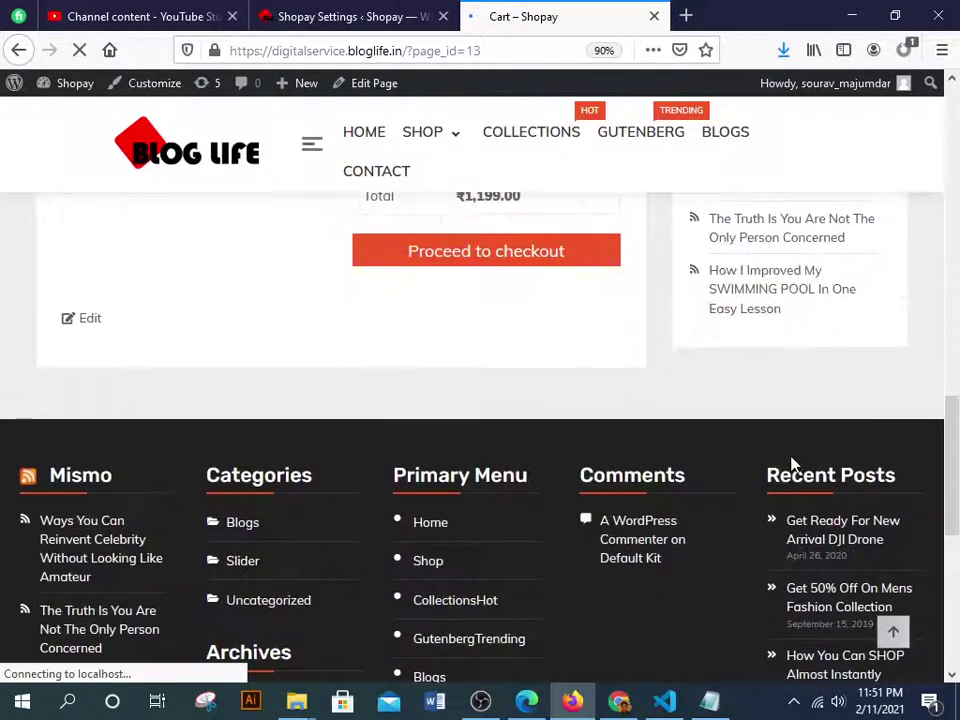
scroll(793, 465, "up", 5)
scroll(812, 463, "up", 3)
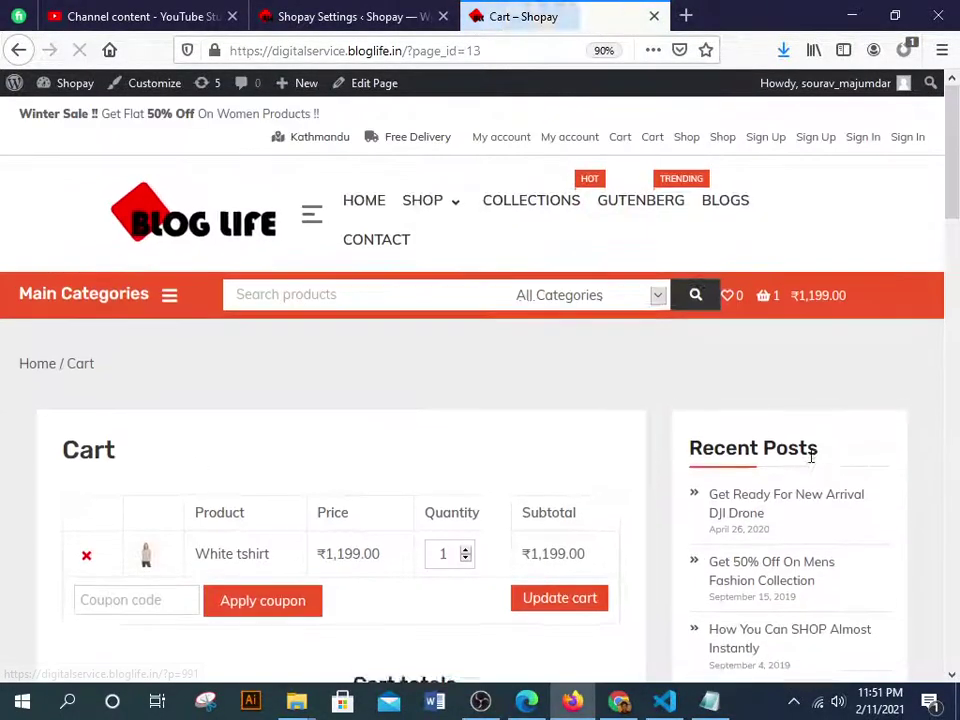
Check the product search's category selector, and expand the Main Categories list, look through it and collapse it
left_click(660, 304)
left_click(660, 304)
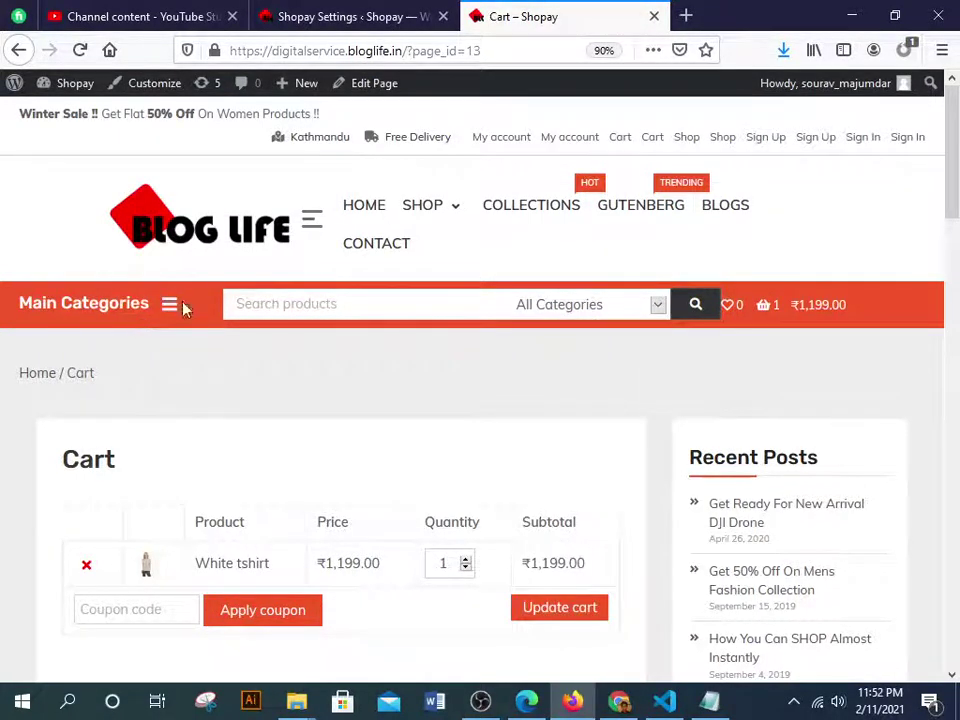
left_click(168, 306)
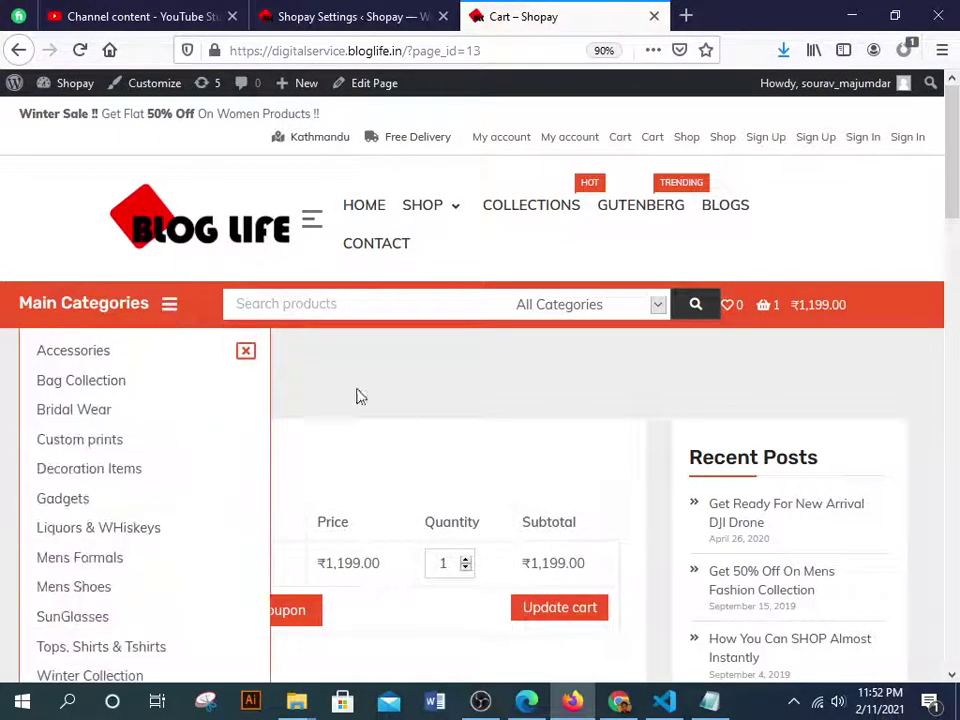
scroll(360, 397, "down", 5)
scroll(388, 375, "up", 5)
left_click(171, 316)
Proceed from the cart totals to the checkout page
scroll(345, 410, "down", 3)
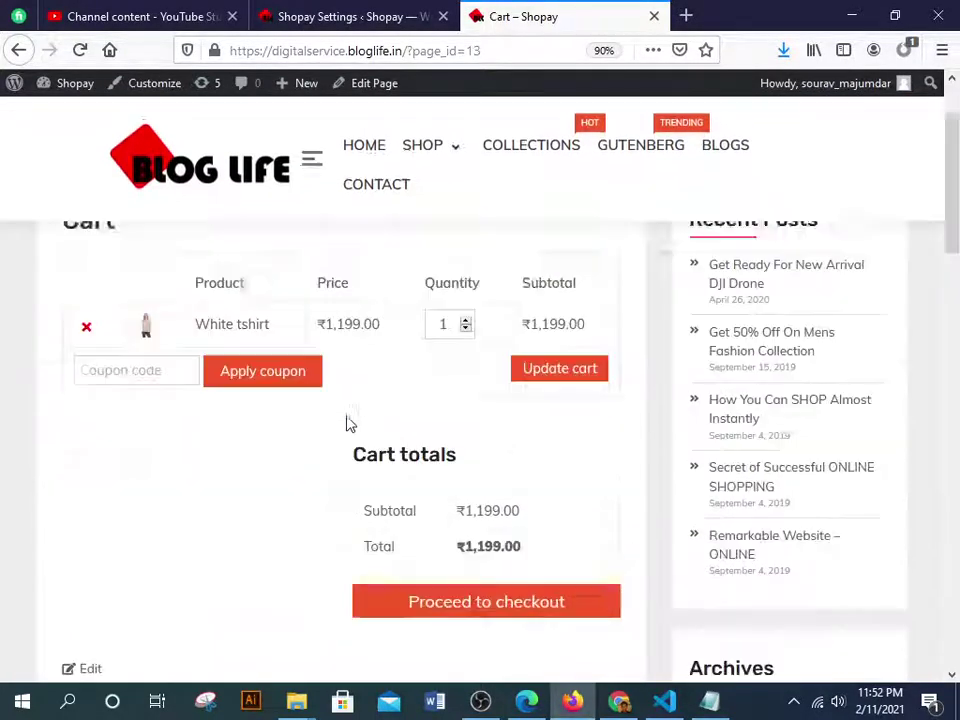
scroll(348, 424, "down", 1)
left_click(454, 523)
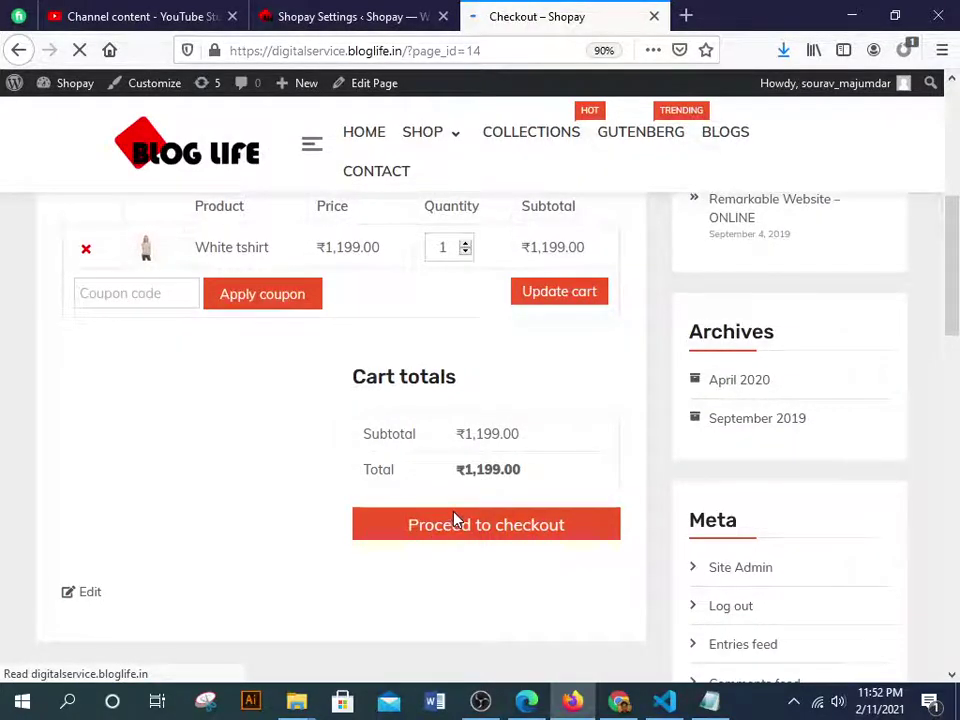
Examine the checkout page's billing fields, Country / Region selector, order summary and payment section
scroll(453, 519, "down", 5)
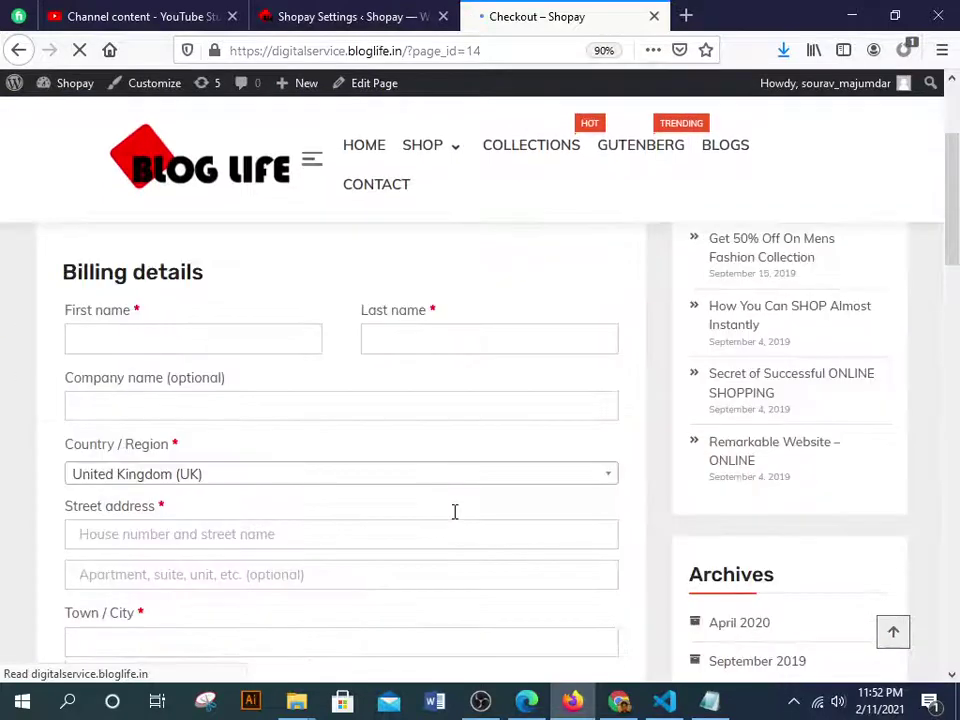
scroll(453, 517, "down", 10)
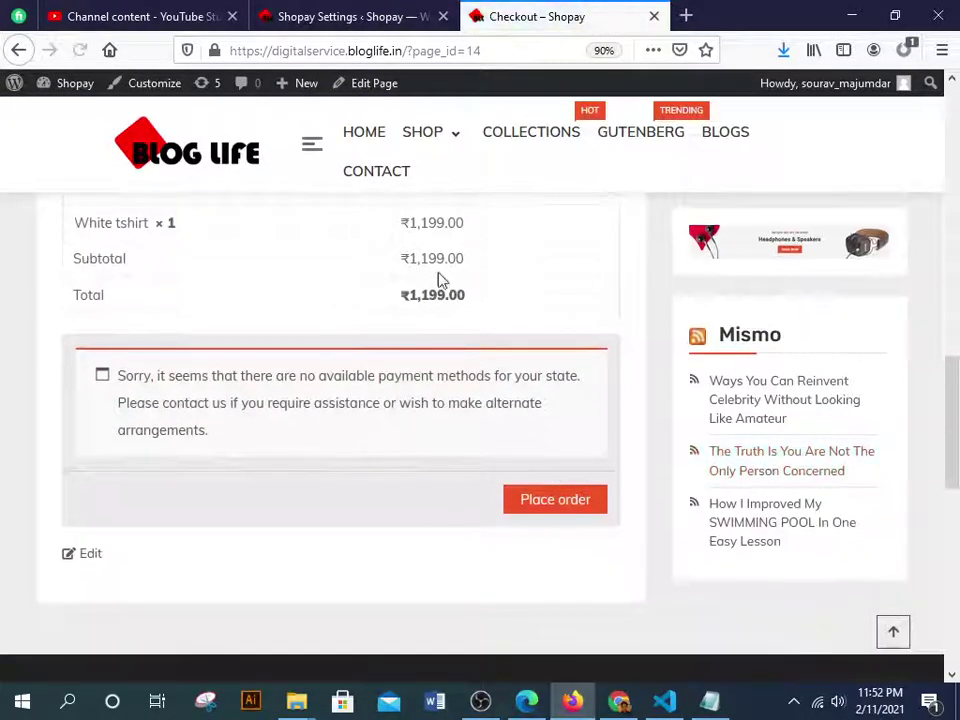
scroll(566, 454, "up", 7)
scroll(550, 467, "up", 6)
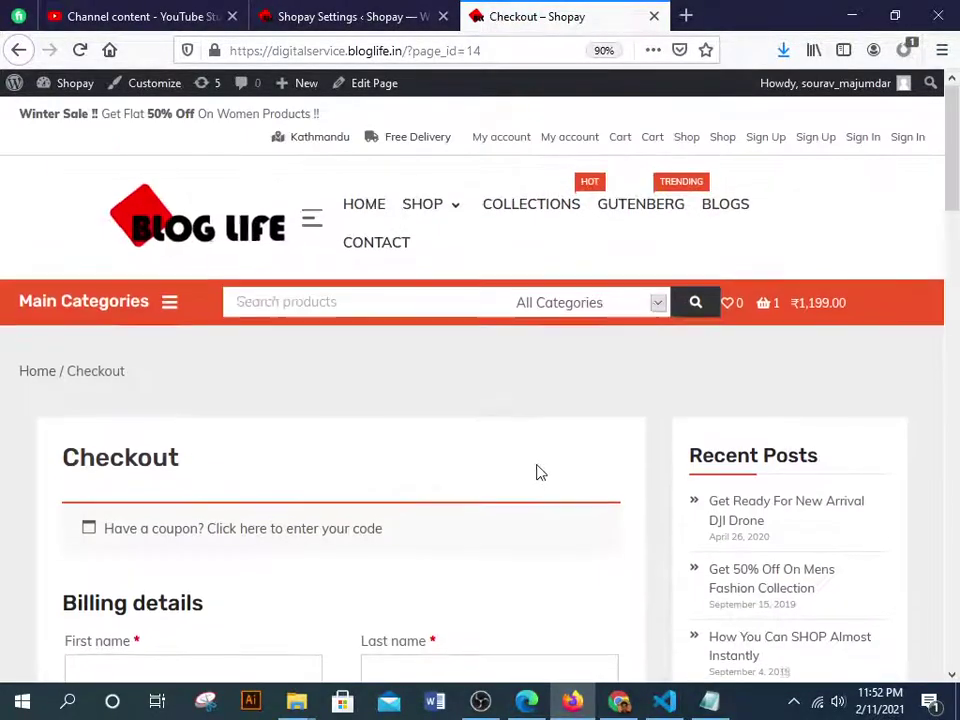
scroll(315, 514, "down", 5)
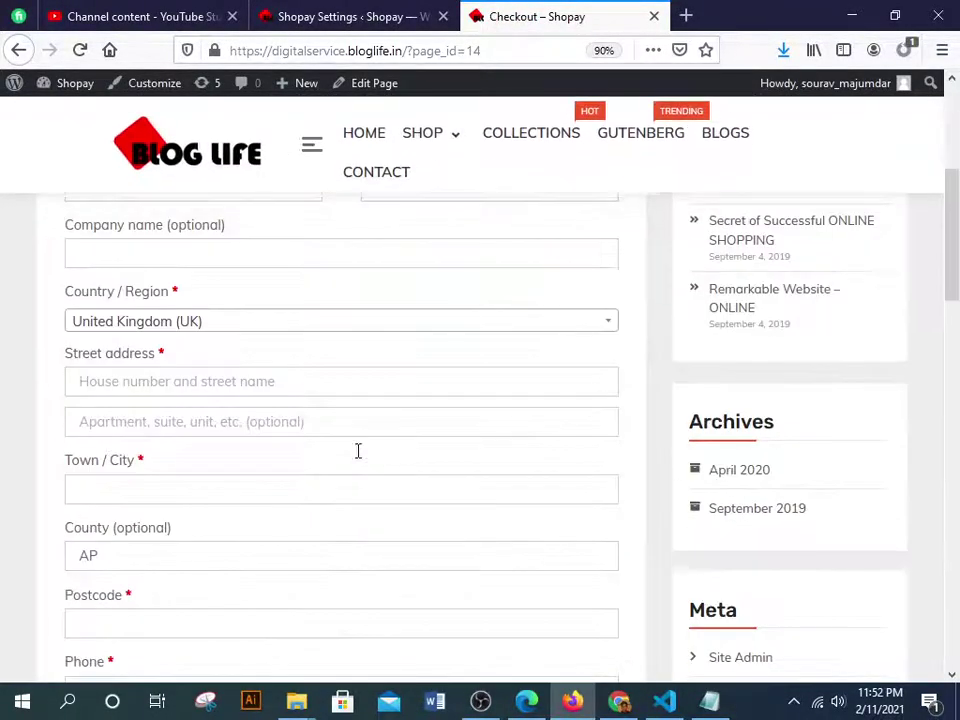
left_click(212, 320)
left_click(212, 320)
scroll(238, 407, "down", 10)
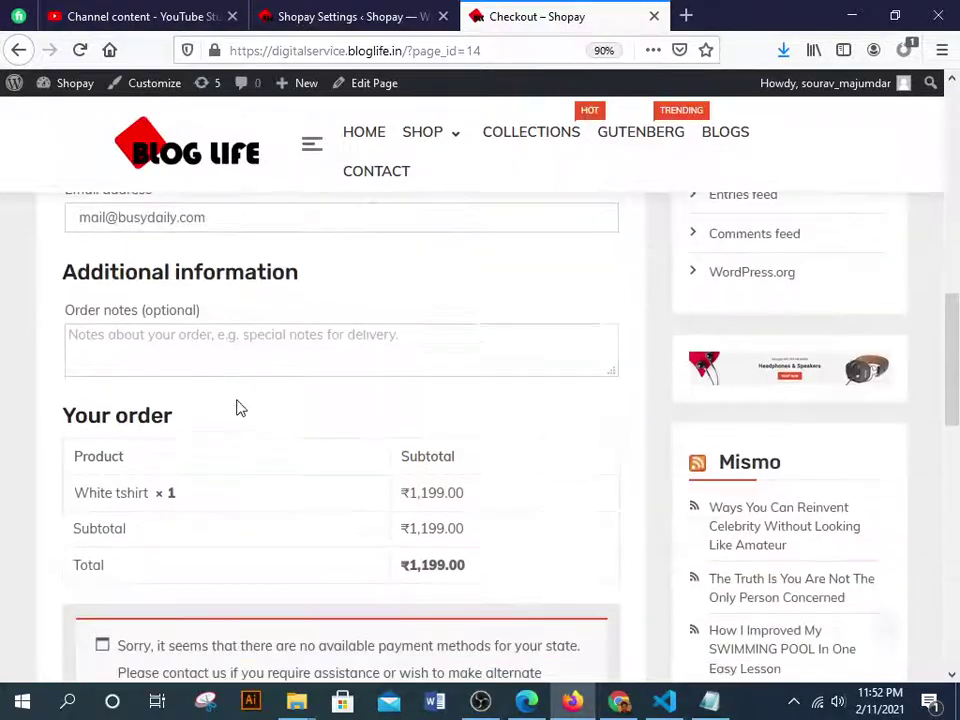
scroll(482, 486, "up", 10)
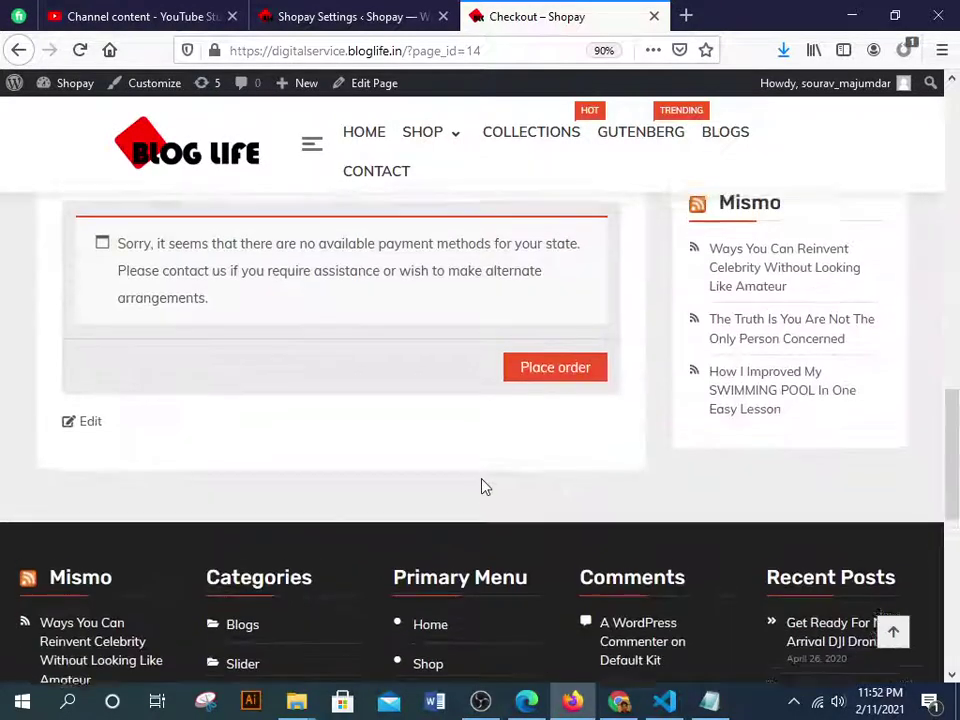
scroll(190, 332, "up", 5)
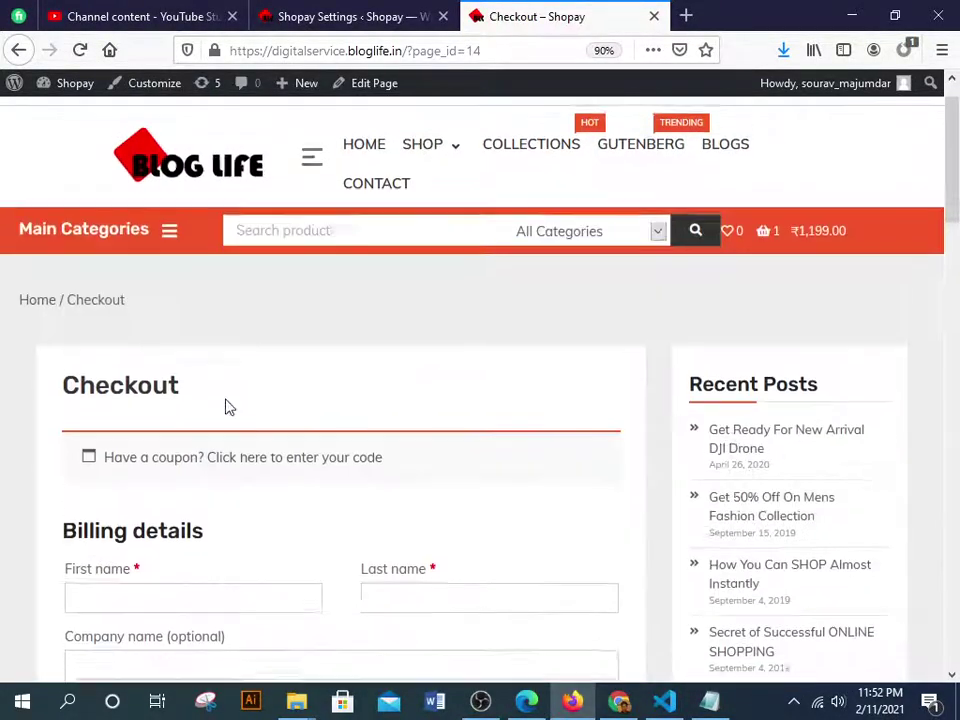
Enter the customer's first and last name in the billing details
scroll(161, 369, "down", 4)
left_click(152, 230)
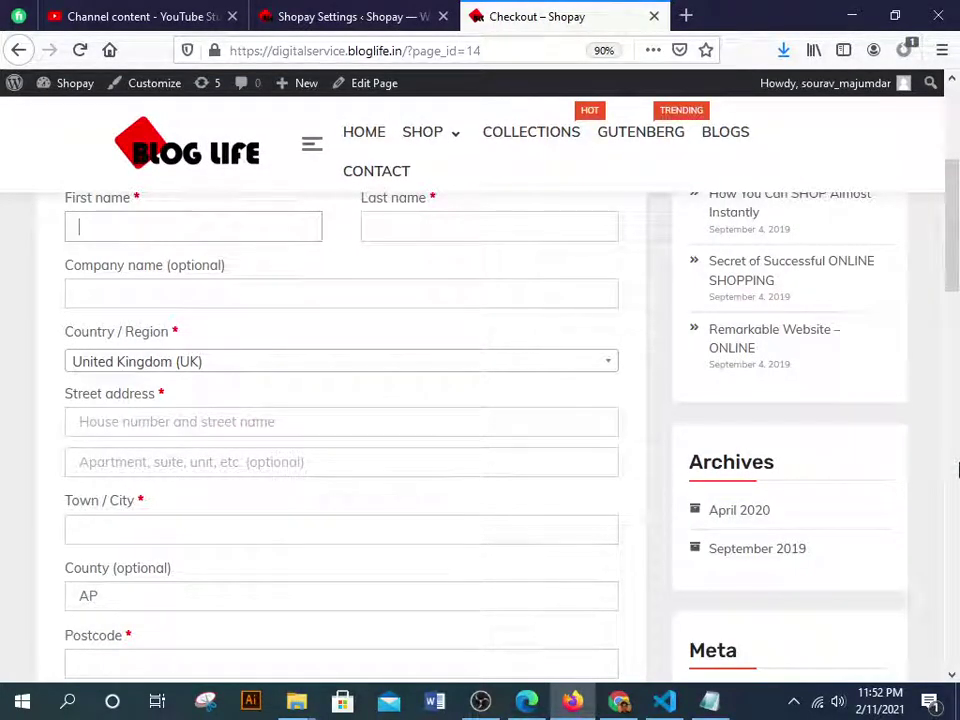
key("Tab")
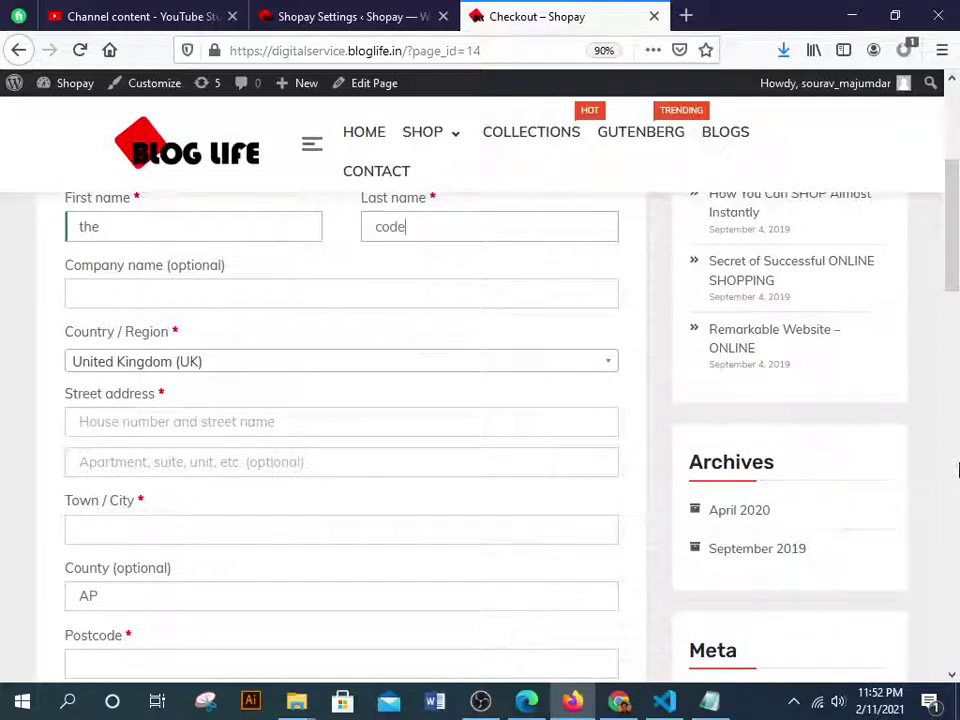
type("codestar")
key("Tab")
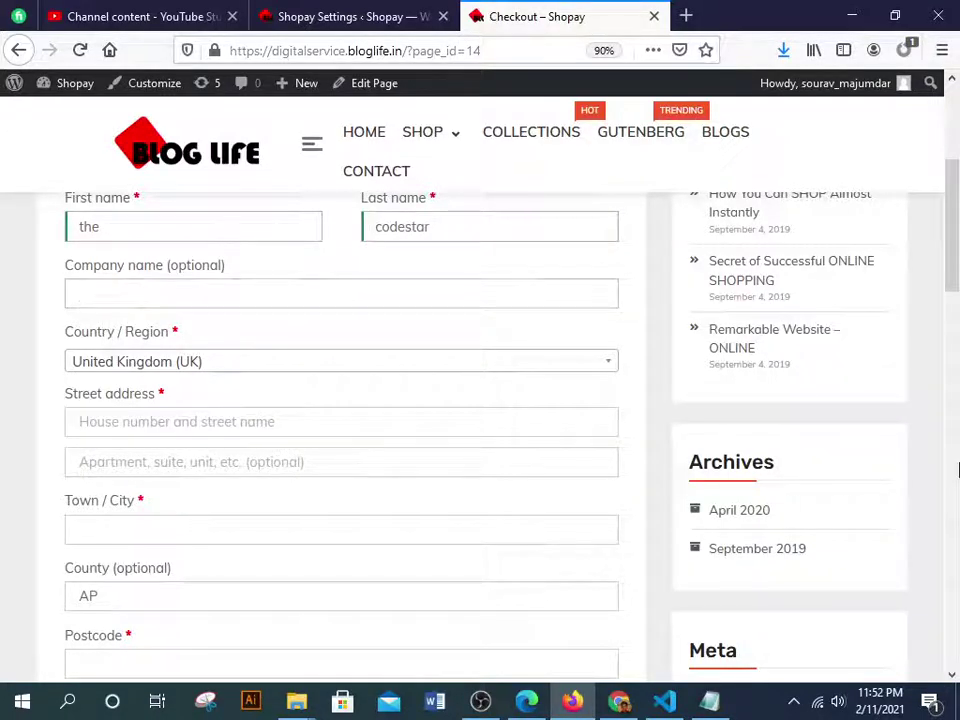
Fill in the customer's street address and town or city in the billing details
left_click(306, 424)
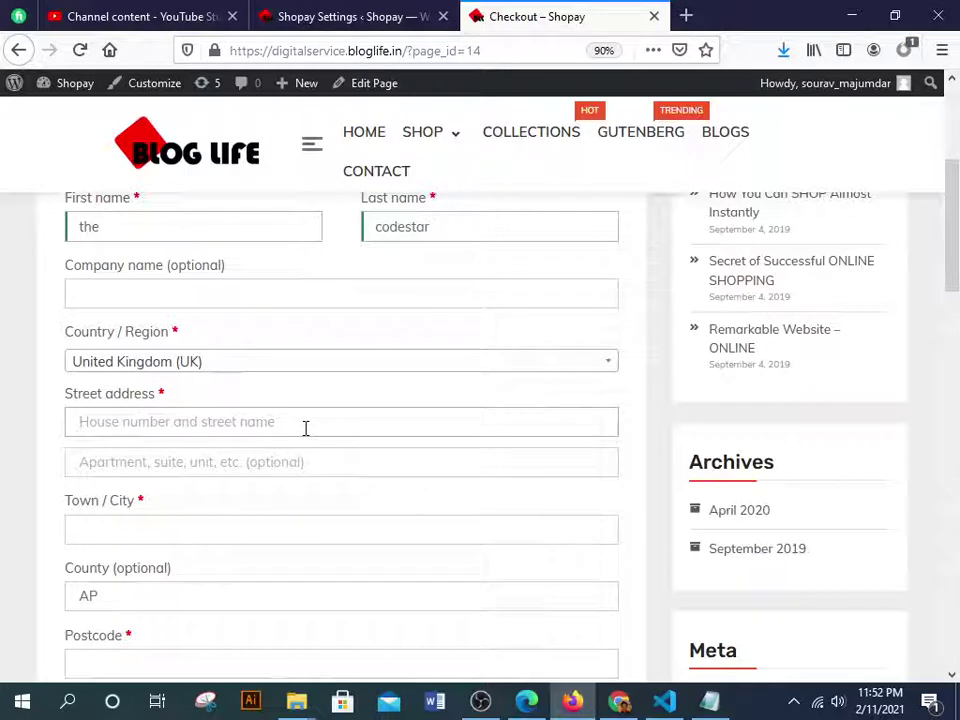
type("b2, b bloc")
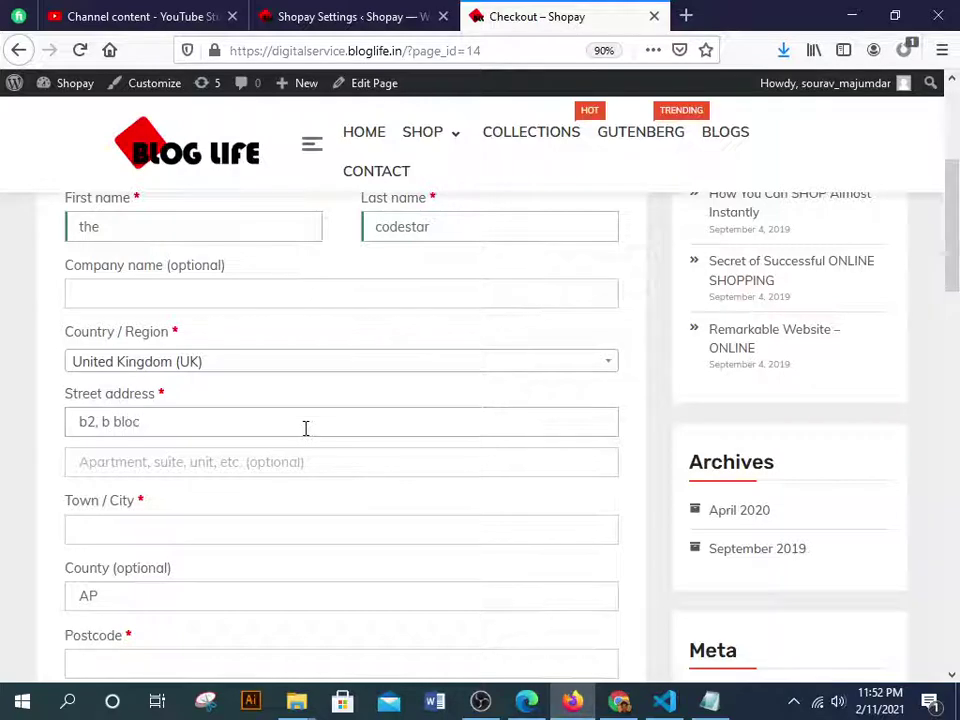
type("k")
key("Tab")
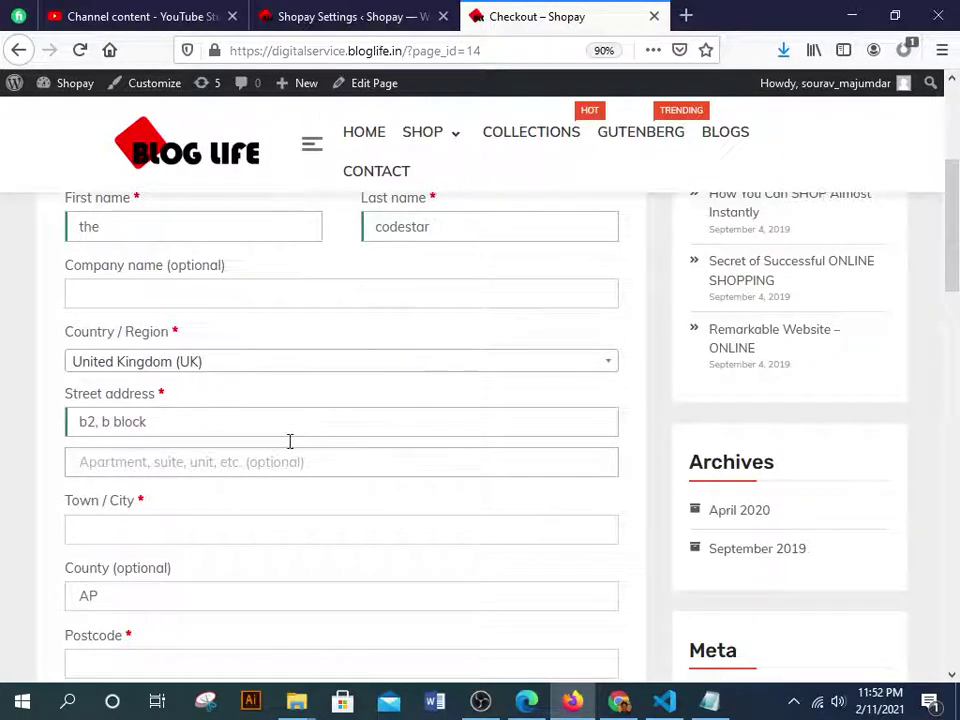
scroll(171, 508, "down", 3)
left_click(118, 344)
type("k")
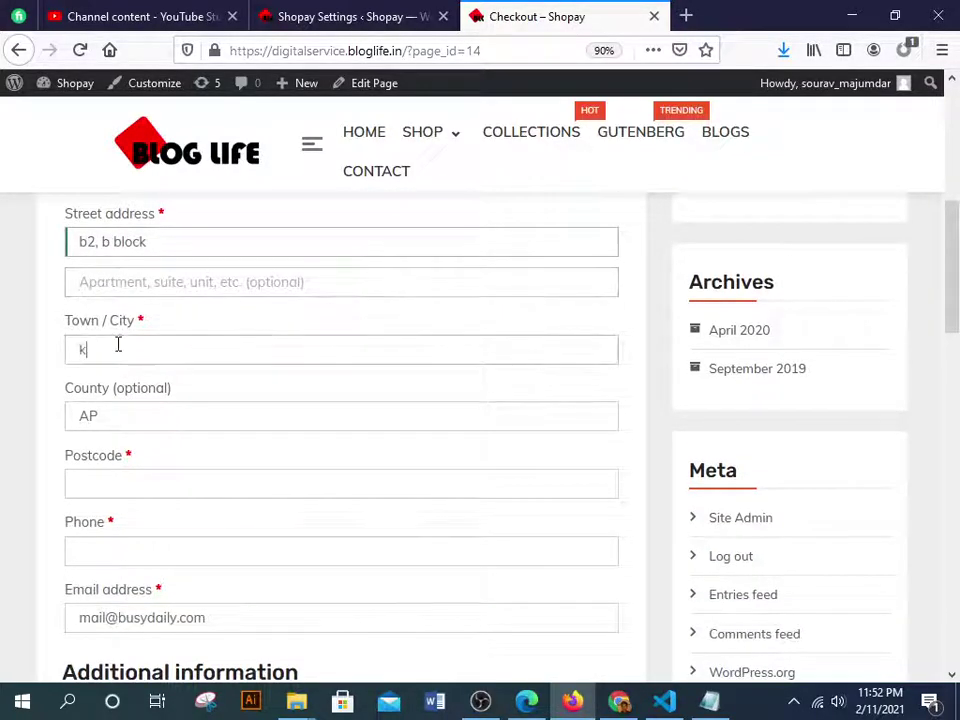
type("alyan")
key("Tab")
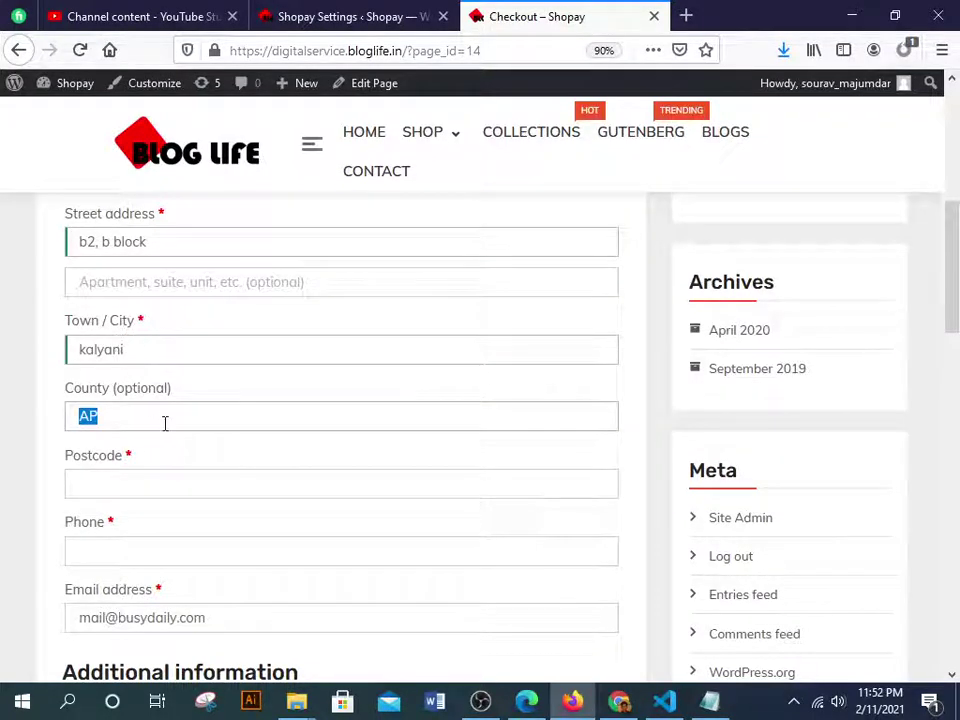
Replace the county and enter the customer's postcode and phone number in the billing details
type("i")
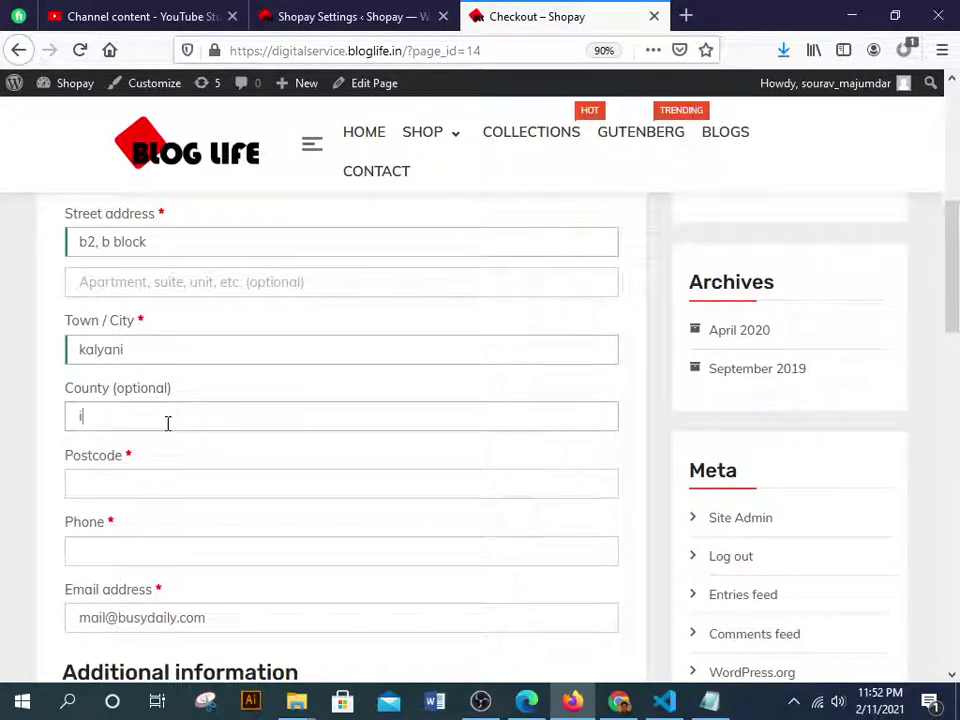
type("n")
key("Tab")
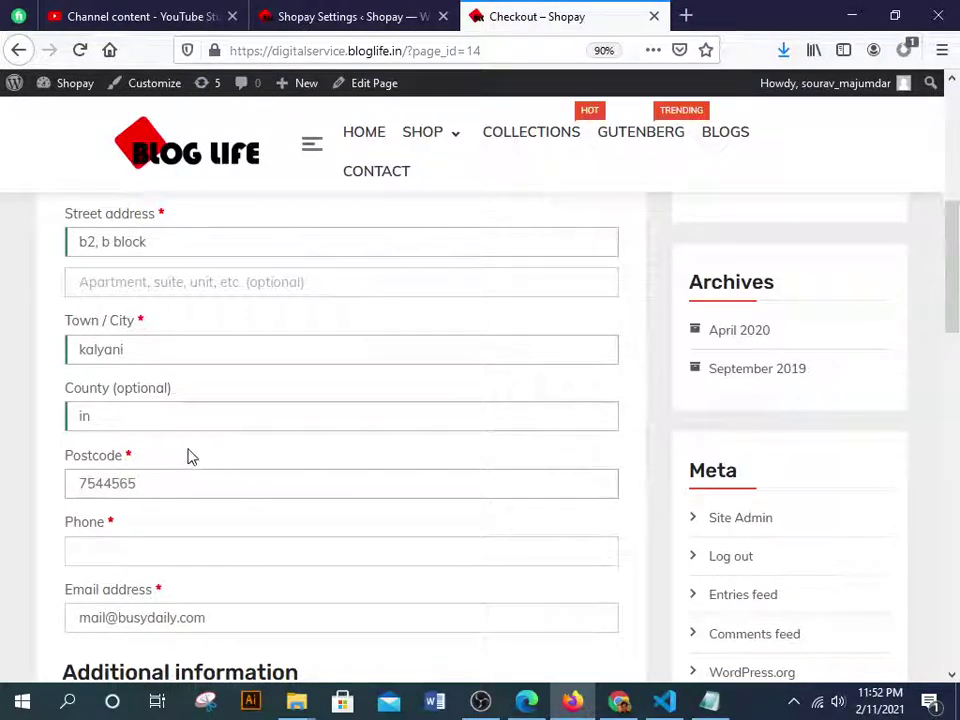
type("000")
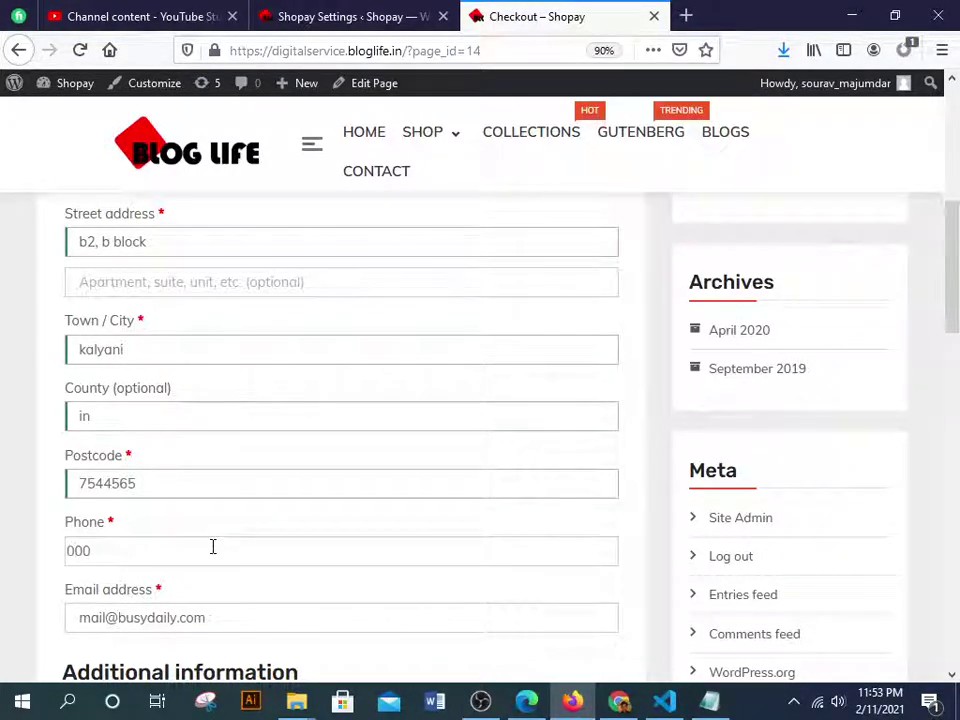
type("0000000")
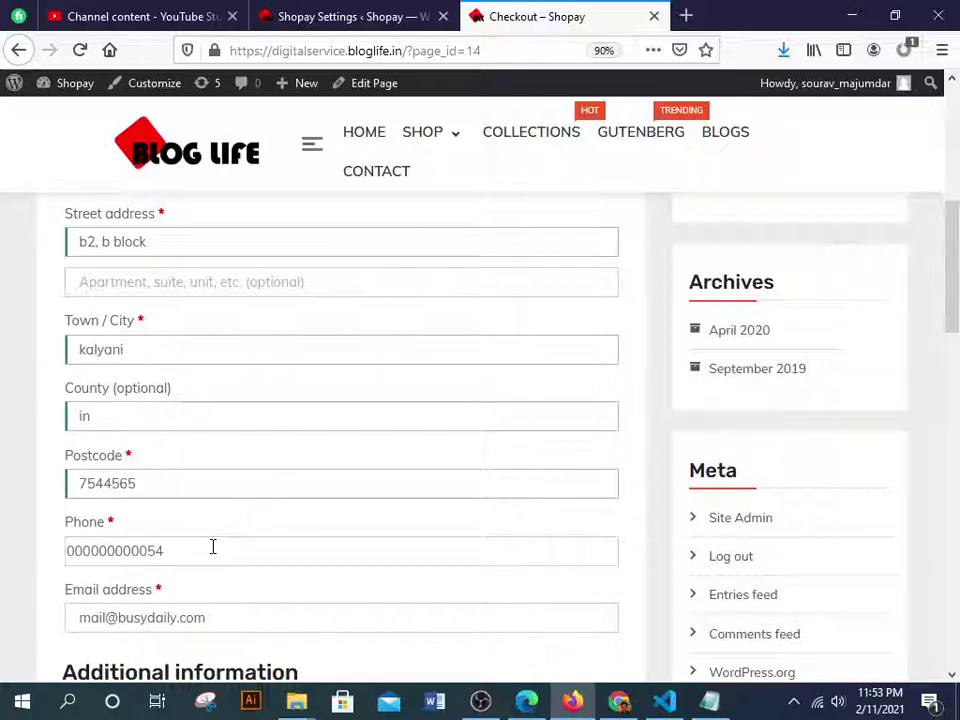
type("54")
scroll(212, 550, "down", 3)
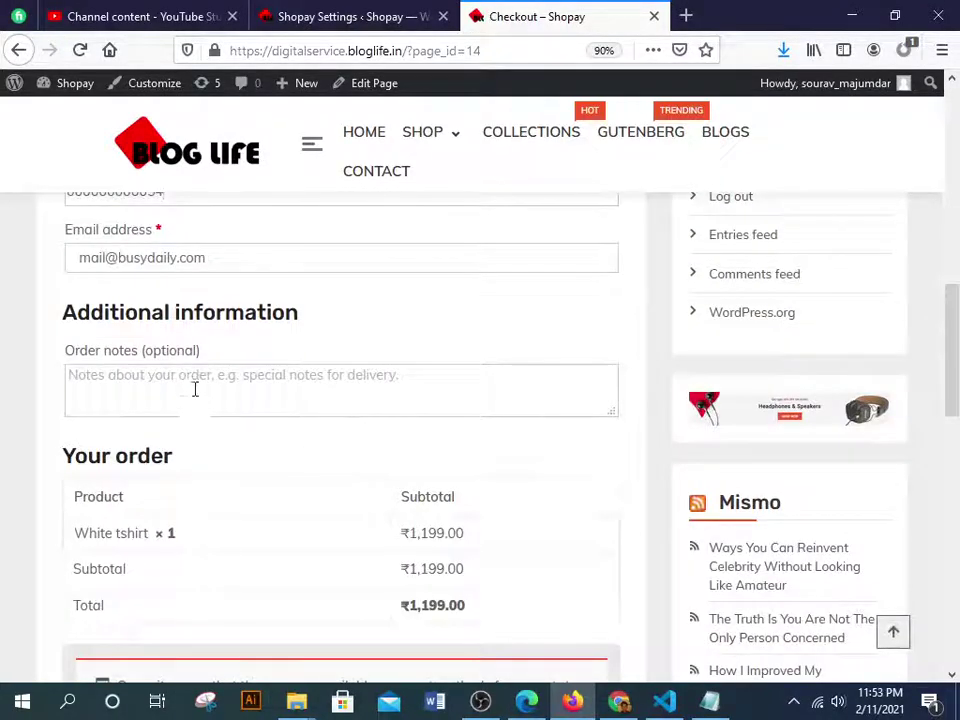
Try to place the order for the white tshirt and check the submission errors against the checkout form
scroll(259, 541, "down", 2)
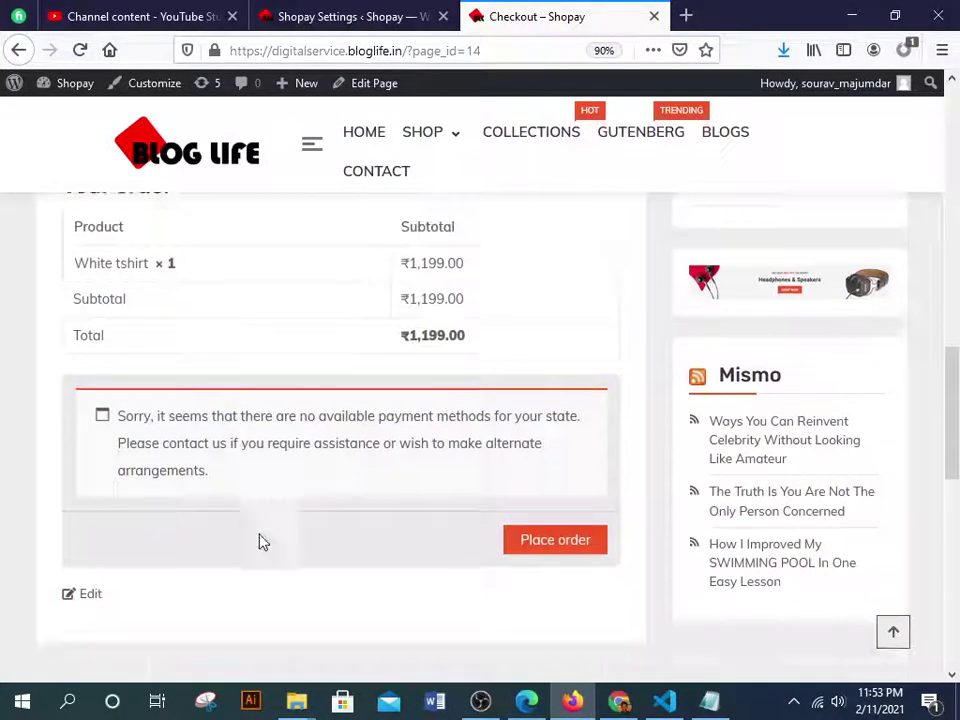
left_click(523, 550)
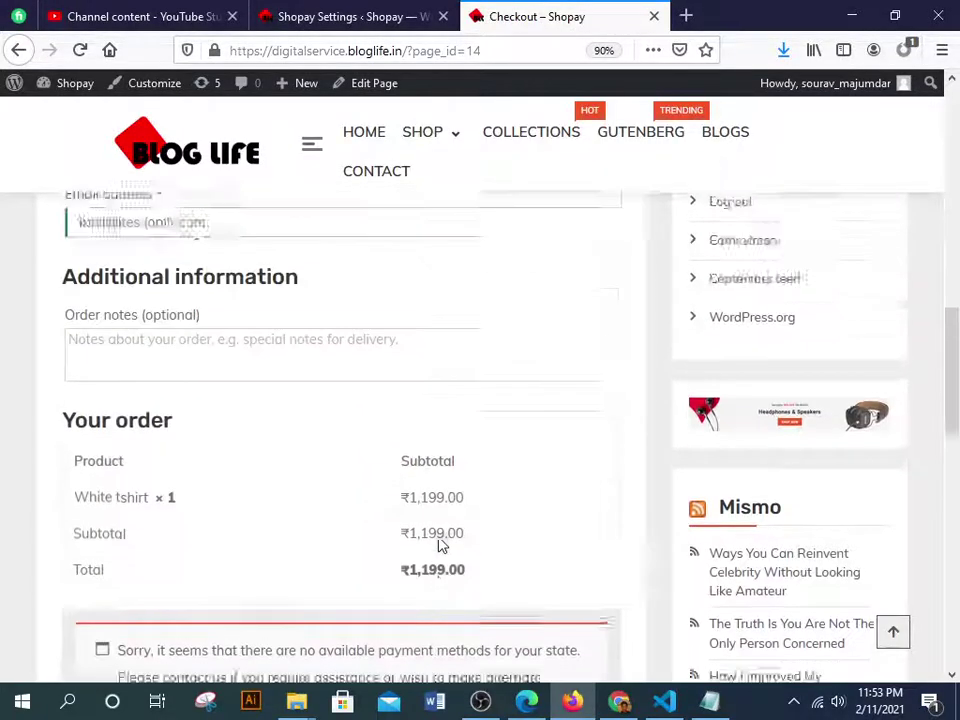
scroll(407, 507, "up", 2)
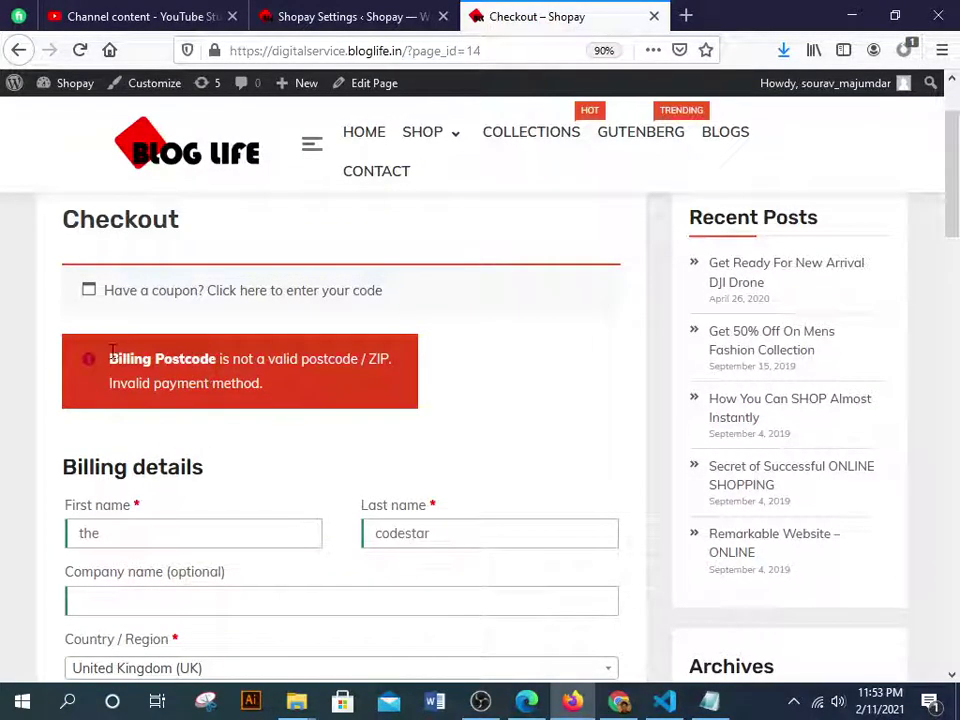
left_click_drag(112, 352, 216, 360)
left_click(362, 409)
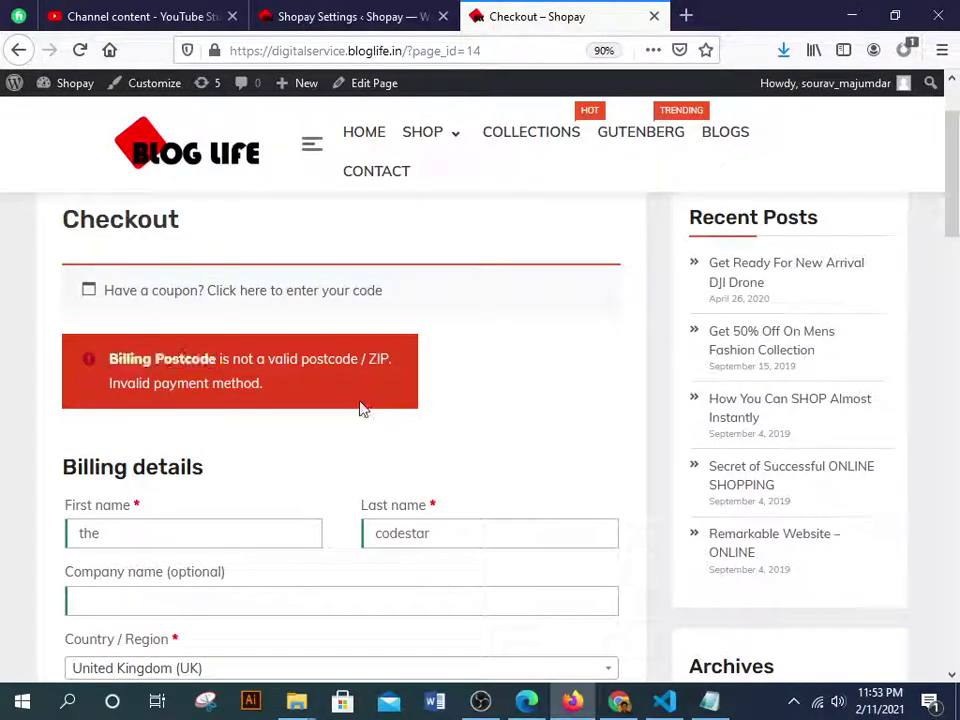
scroll(454, 474, "down", 9)
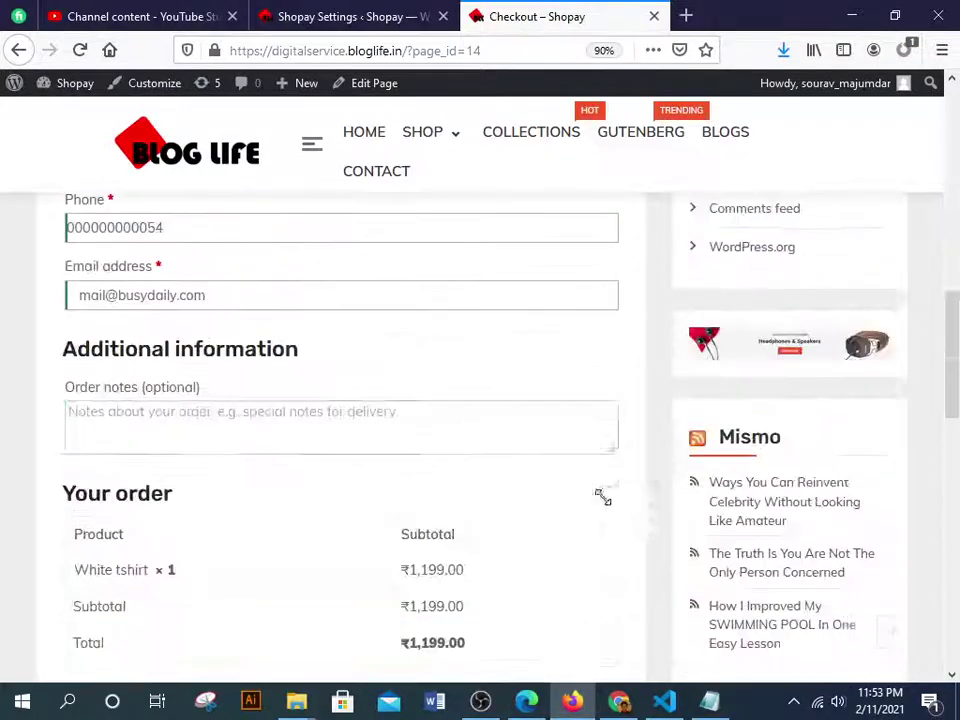
scroll(425, 553, "up", 2)
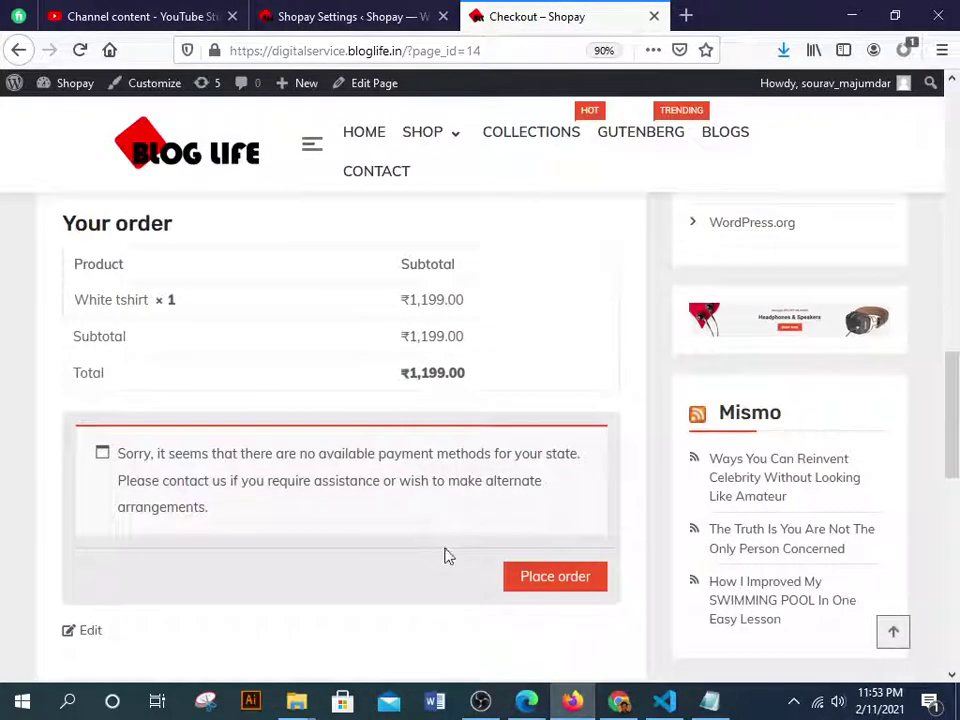
In the WooCommerce settings, dismiss the secure connection notice and start the WooCommerce database update
left_click(320, 15)
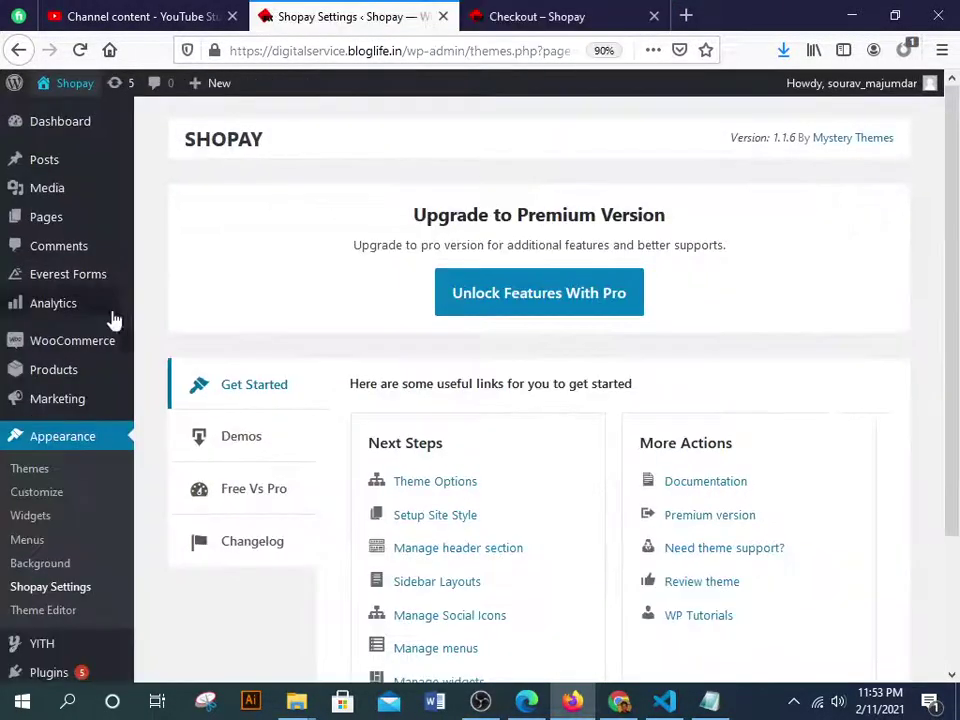
mouse_move(75, 349)
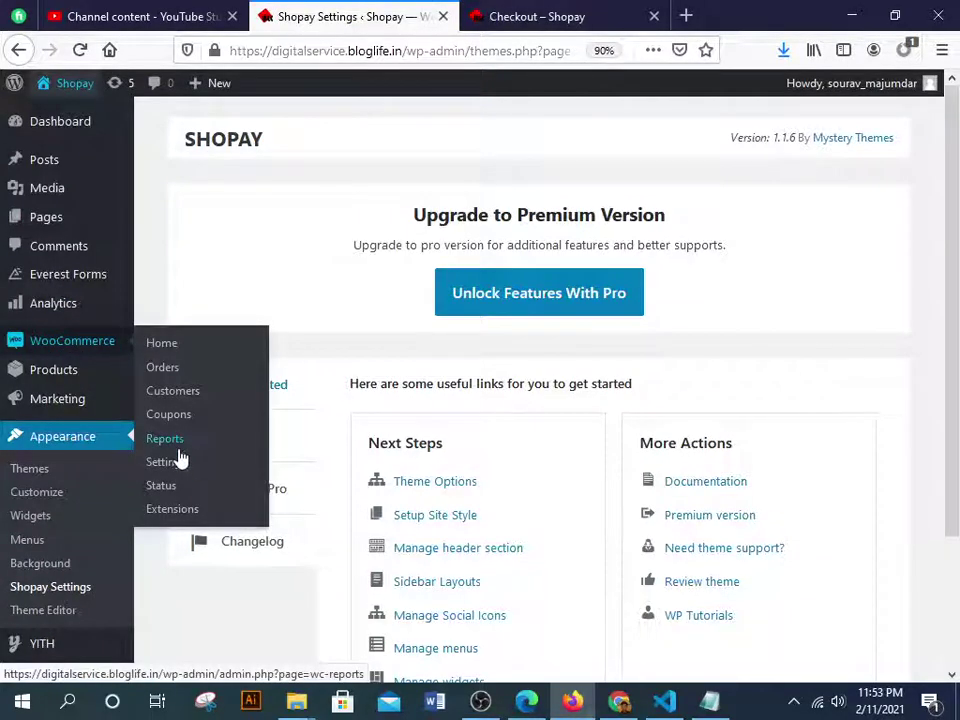
left_click(180, 458)
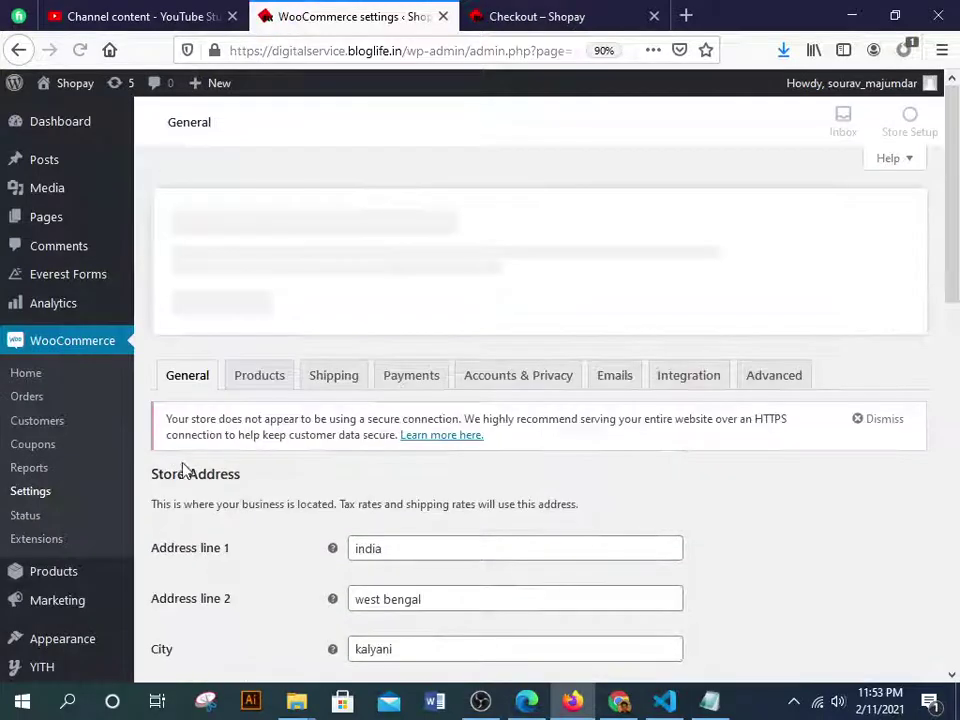
left_click(861, 428)
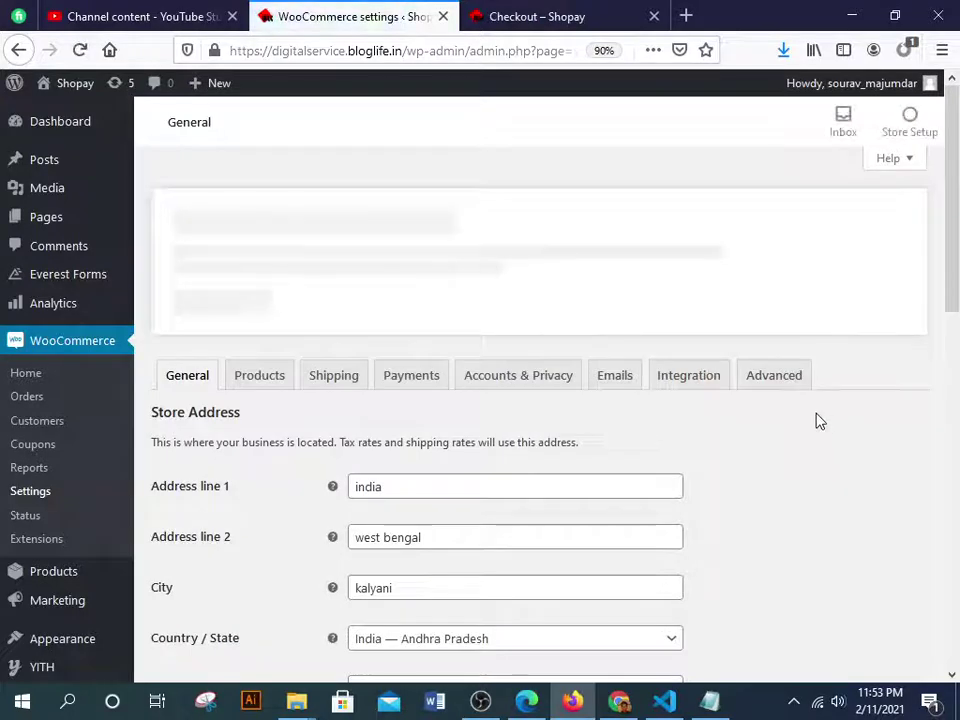
left_click(240, 319)
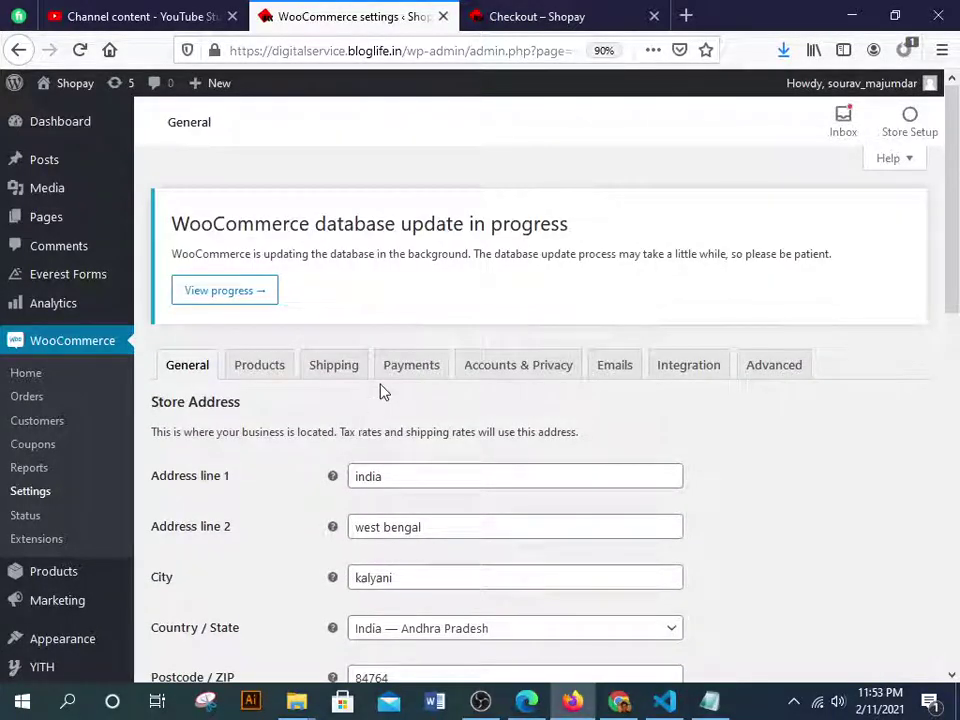
Enable the Cash on delivery and PayPal Standard payment methods in the WooCommerce payment settings and save the changes
scroll(380, 392, "down", 3)
scroll(380, 392, "up", 3)
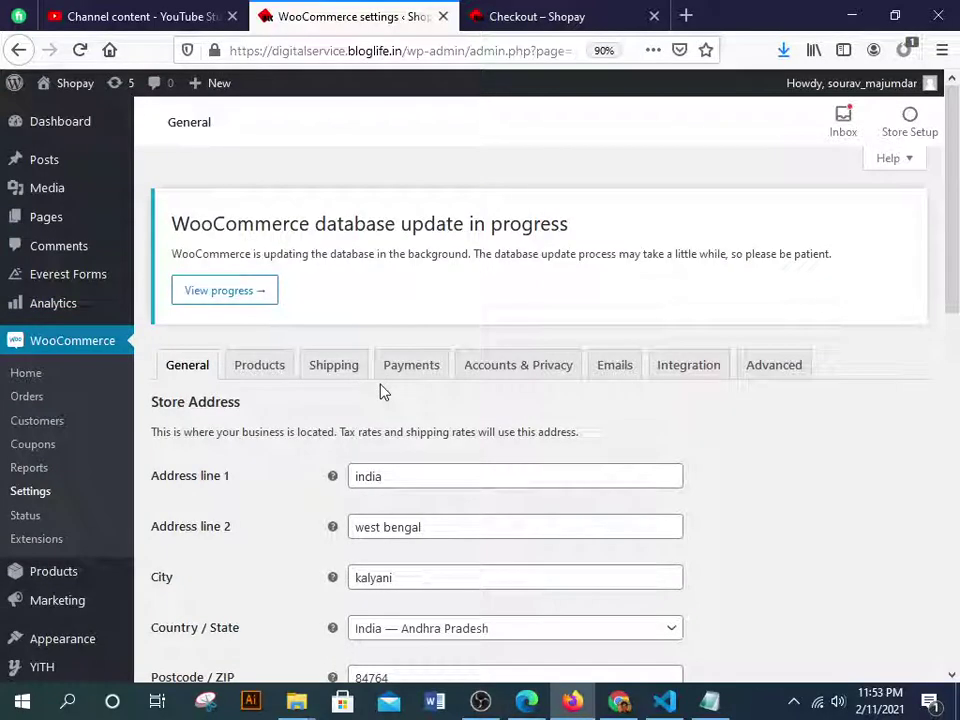
left_click(432, 372)
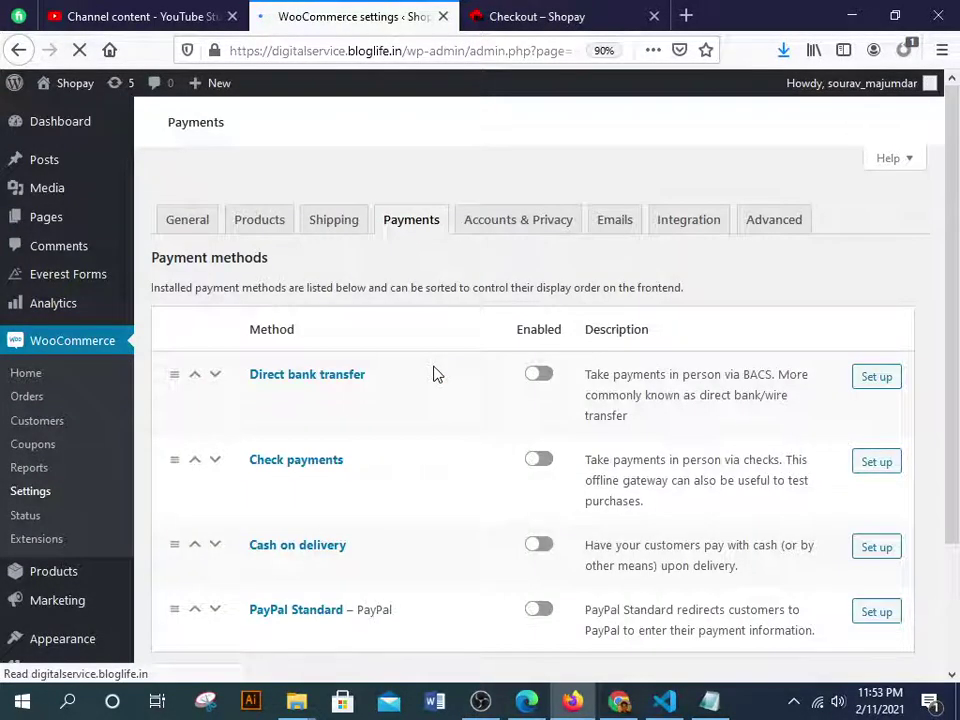
scroll(353, 435, "down", 4)
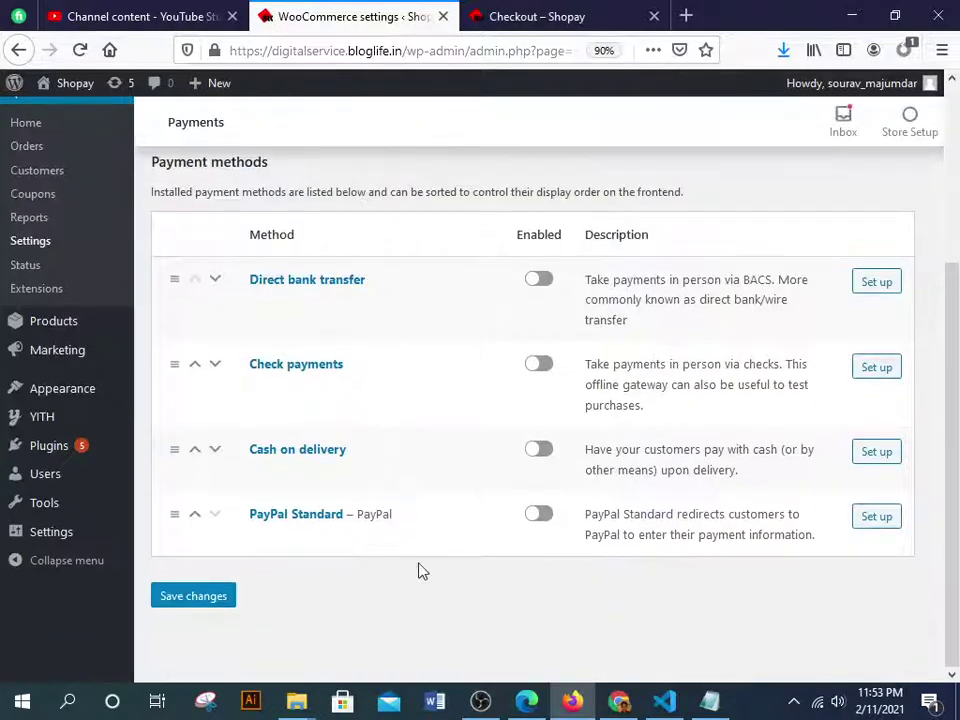
left_click_drag(251, 455, 384, 463)
left_click(514, 463)
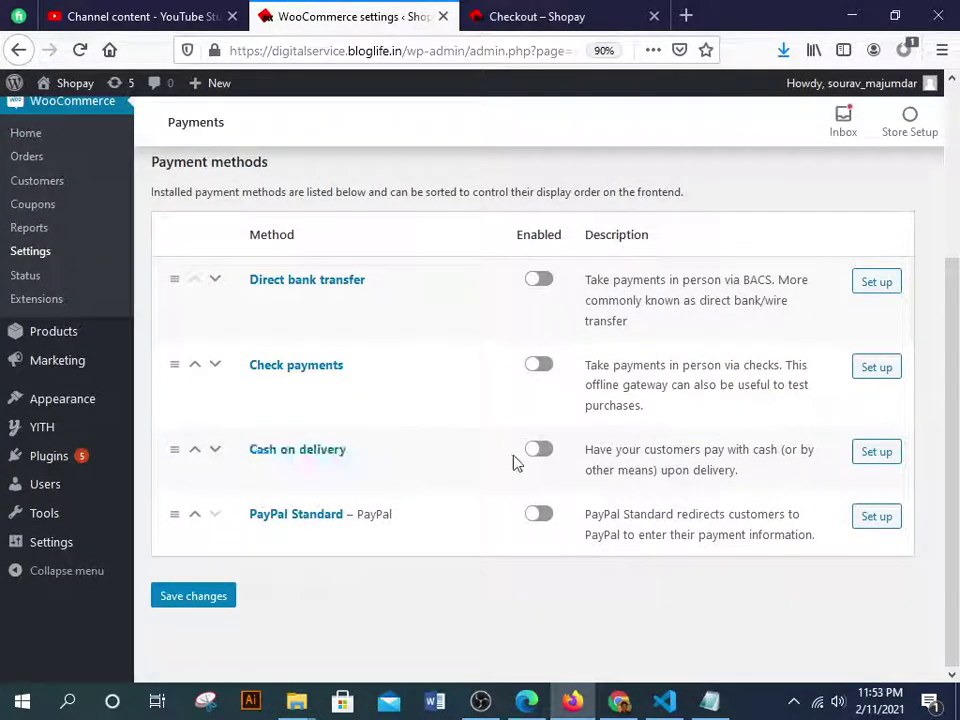
left_click(544, 455)
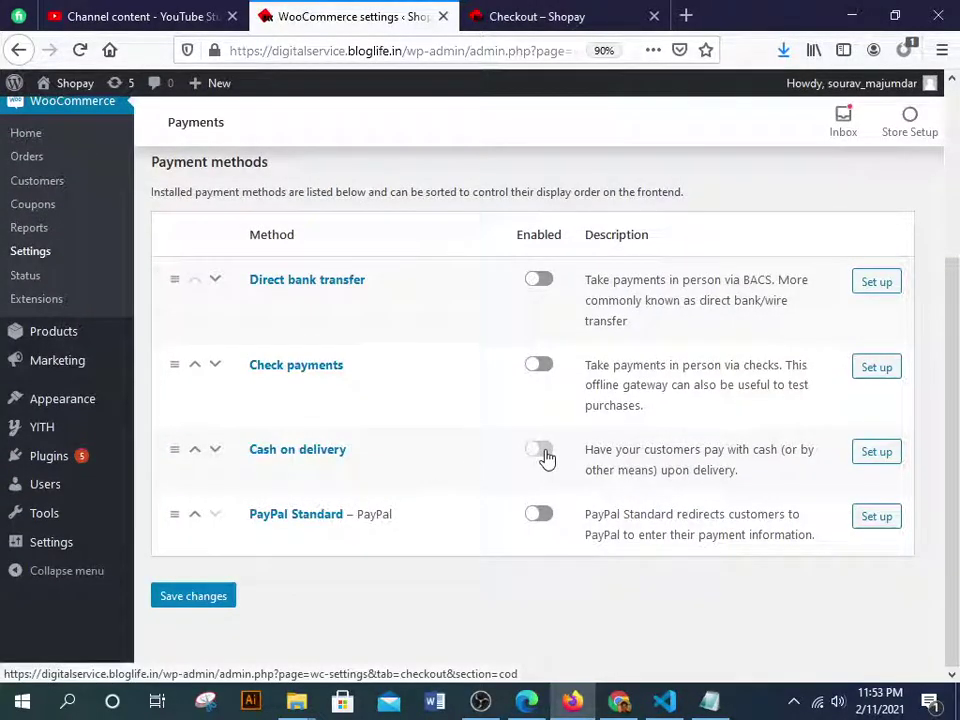
left_click(540, 515)
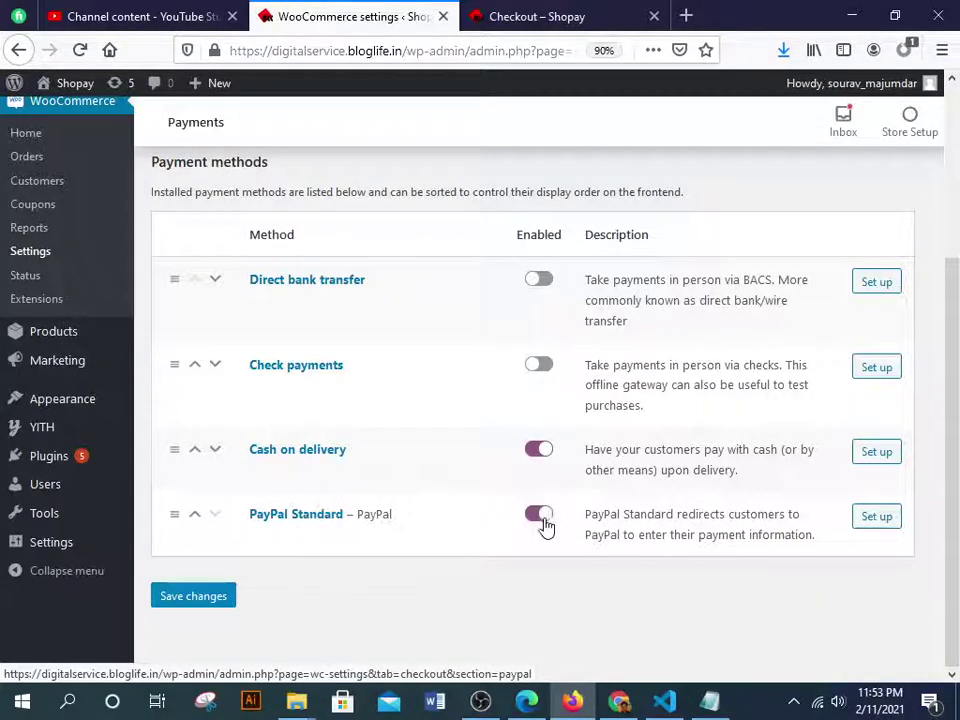
left_click(194, 598)
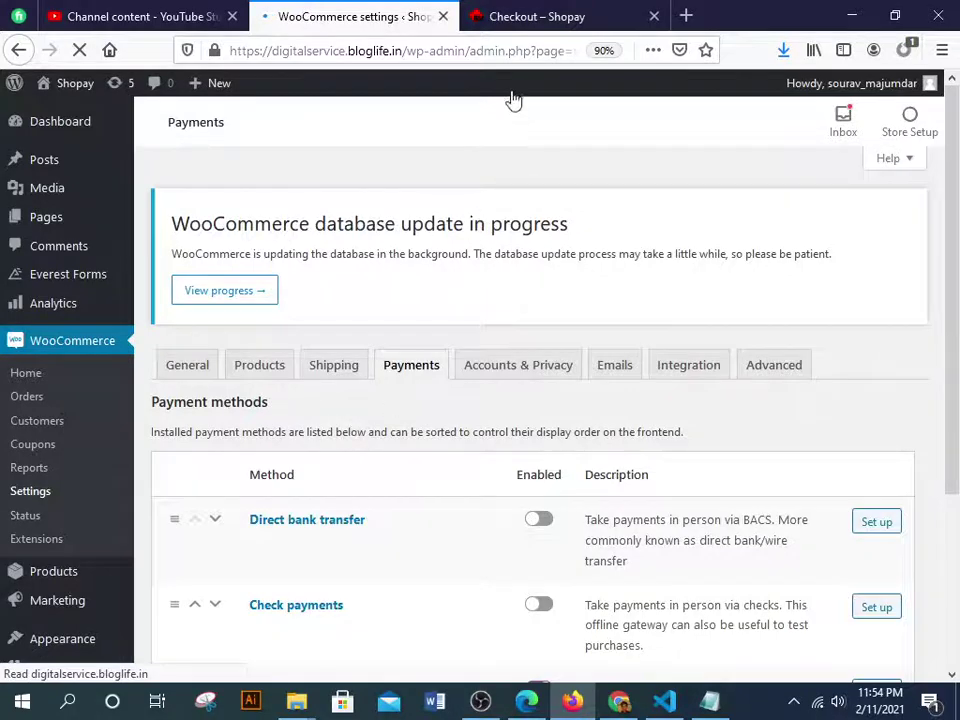
Reload the storefront's checkout page and remove the last digit of the billing postcode
left_click(510, 17)
left_click(80, 48)
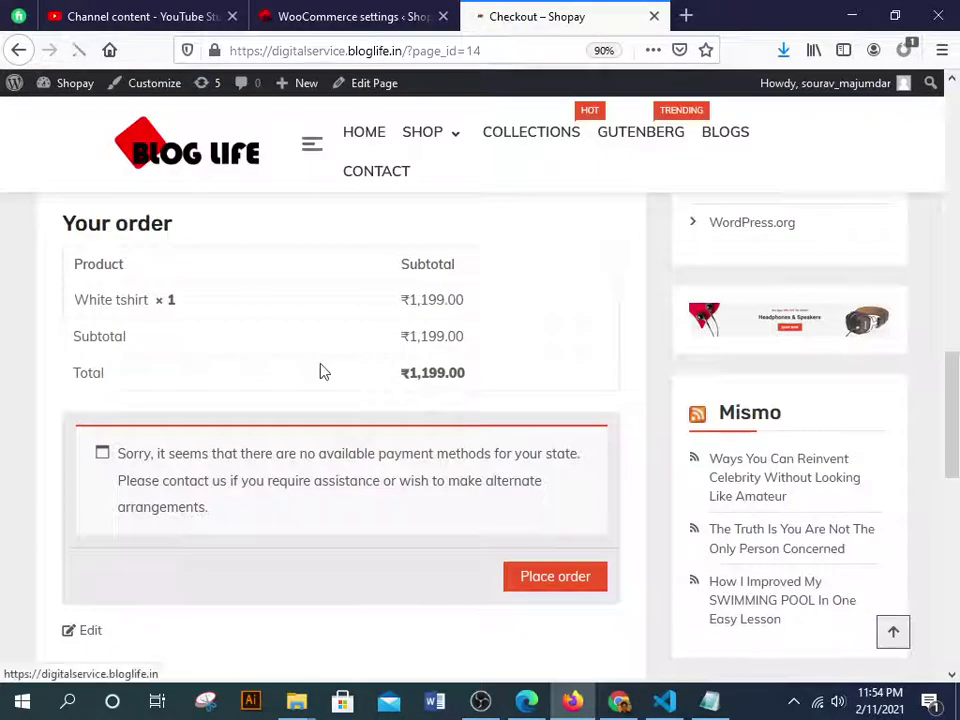
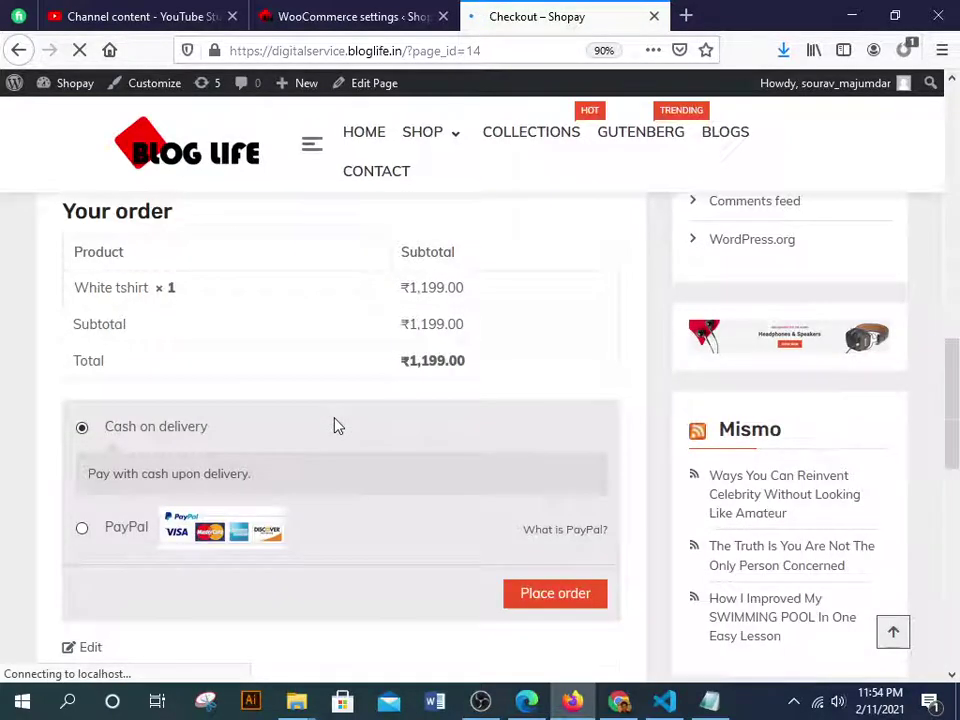
scroll(337, 426, "up", 2)
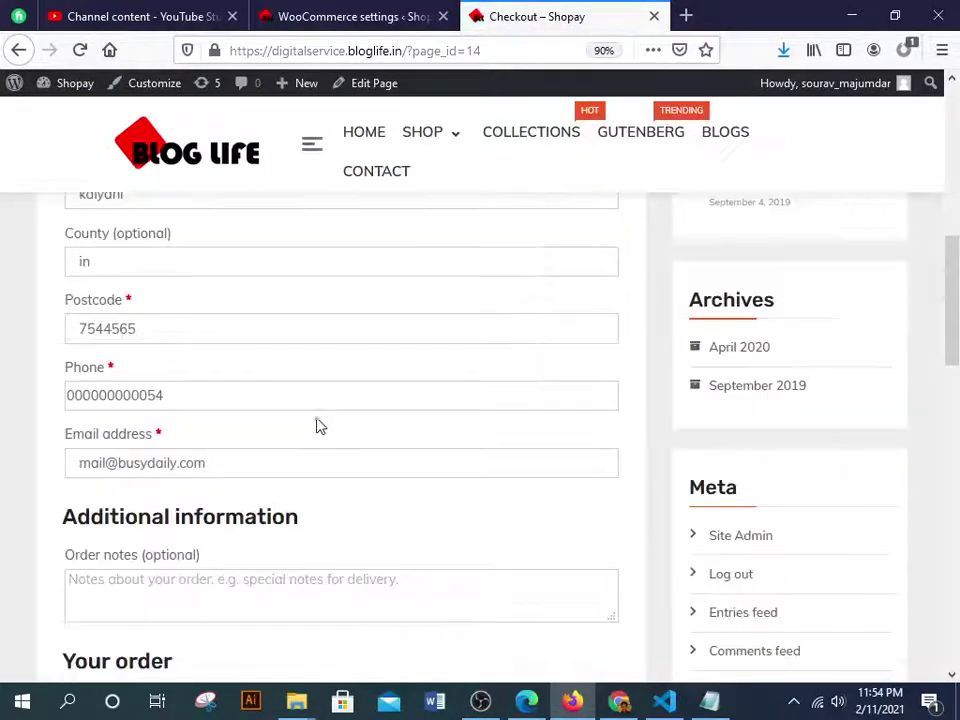
left_click(170, 331)
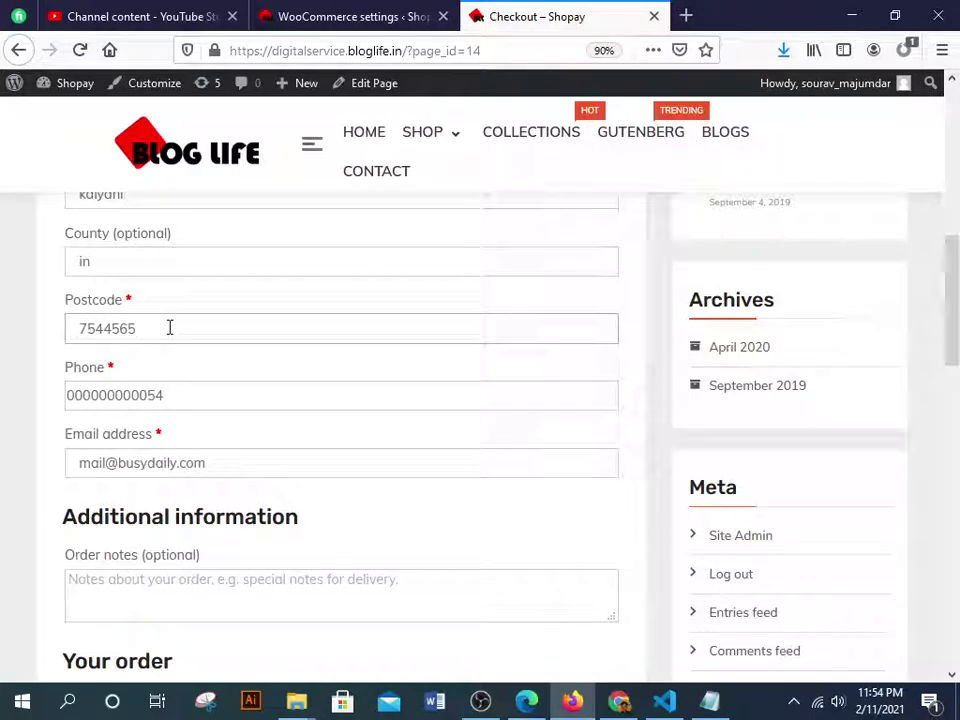
key("BackSpace")
left_click(246, 388)
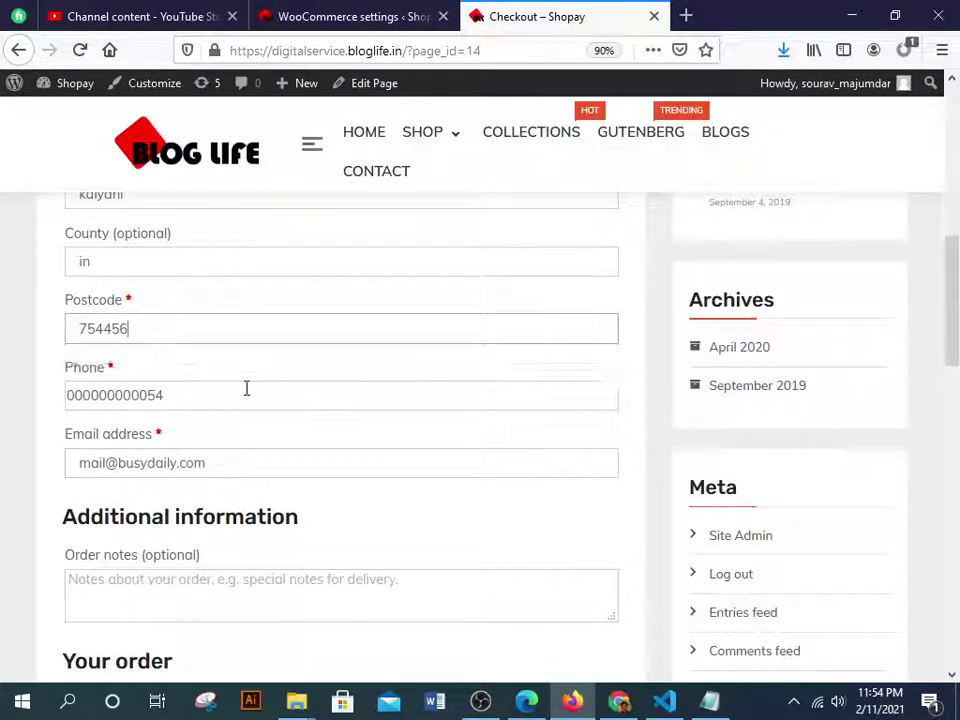
Try to place the order with Cash on delivery as the payment method and read the checkout page's response
scroll(250, 420, "down", 5)
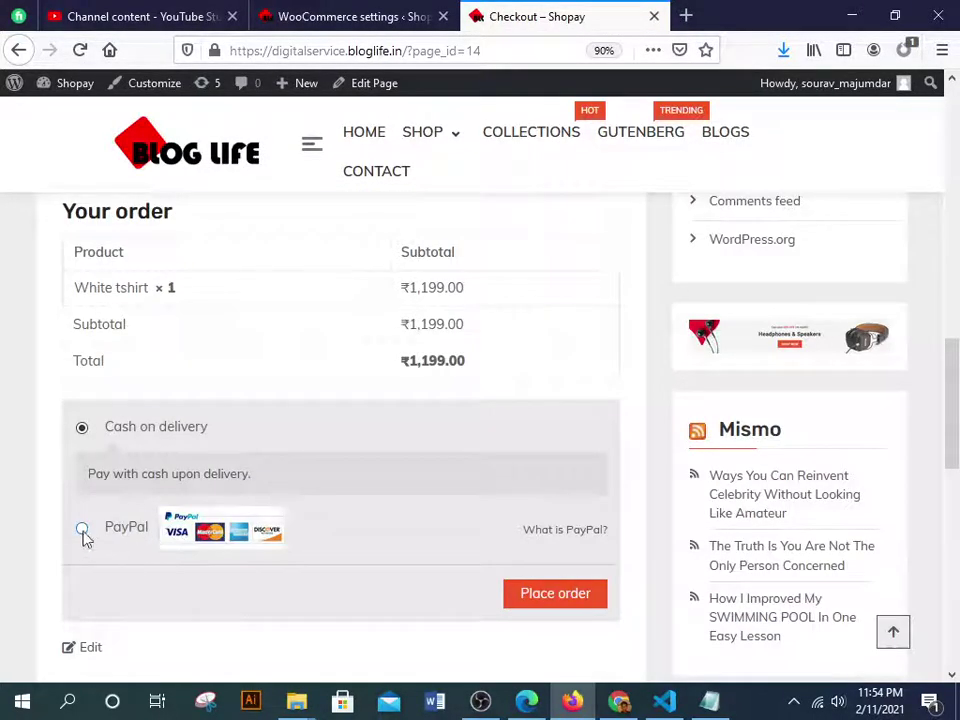
left_click(535, 604)
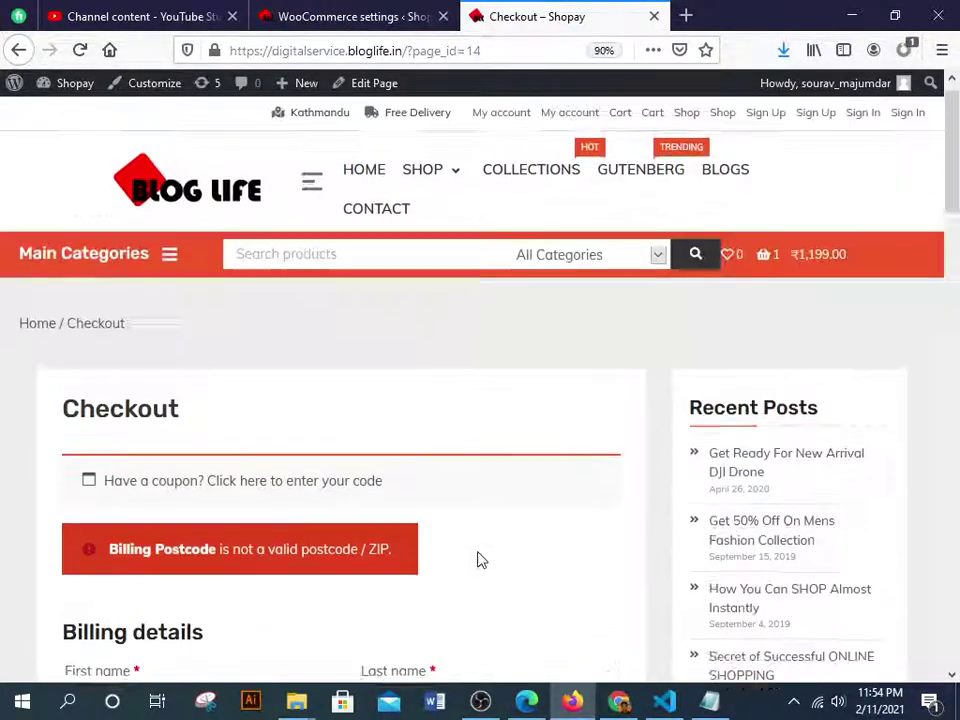
left_click_drag(100, 574, 221, 574)
left_click(493, 572)
Change the Country / Region in the billing details to India
scroll(456, 574, "down", 5)
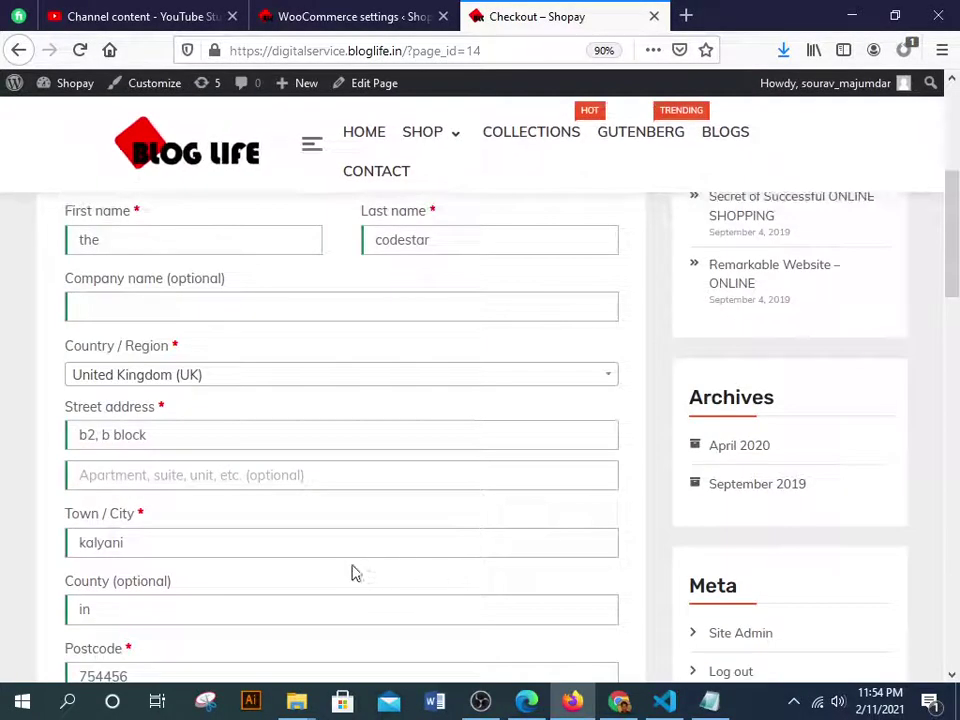
left_click(308, 386)
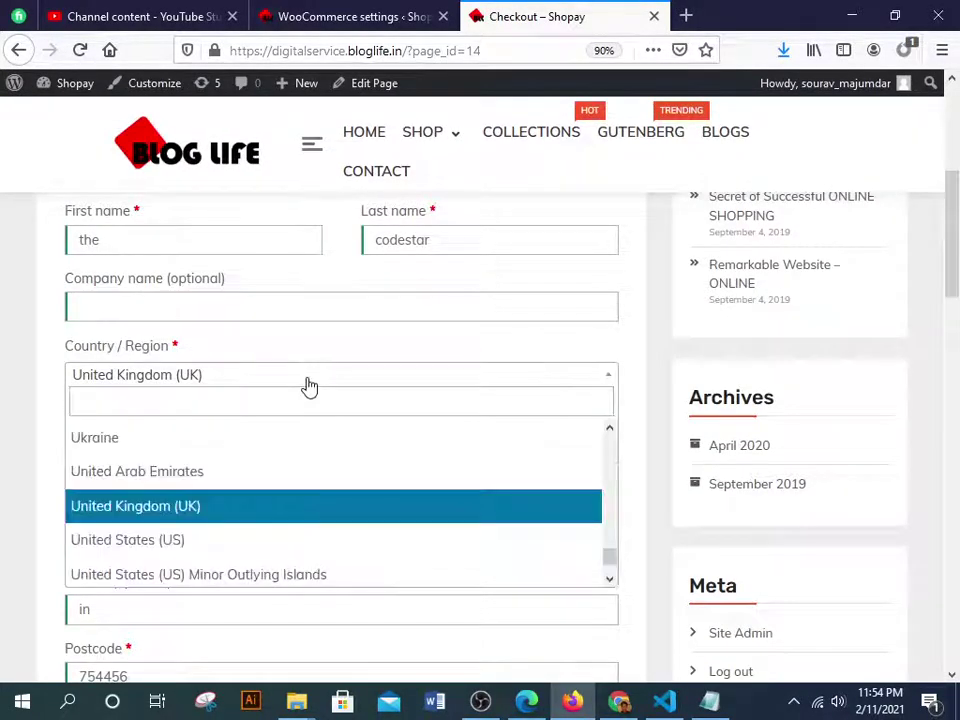
type("in")
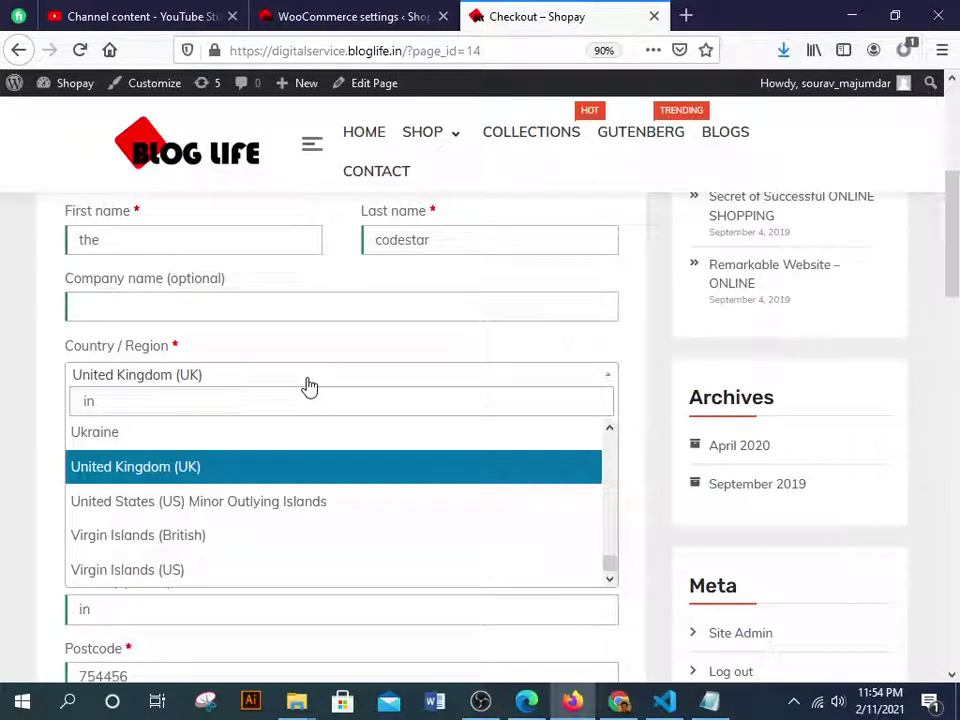
type("d")
key("Down")
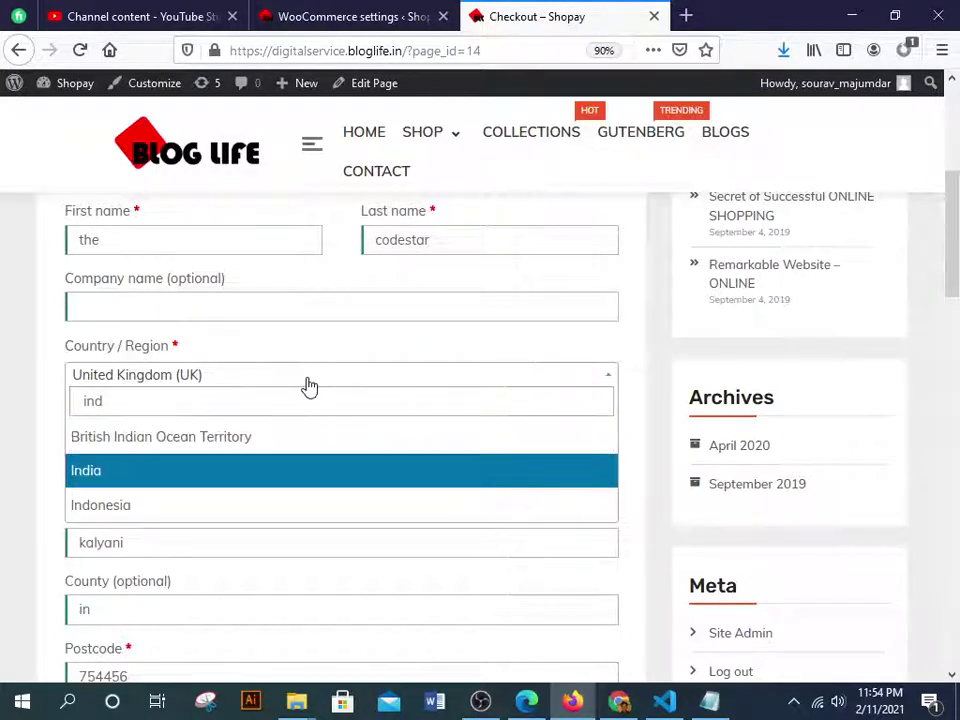
key("Return")
Try to place the order again with the Indian billing address and read the validation message
scroll(275, 378, "down", 10)
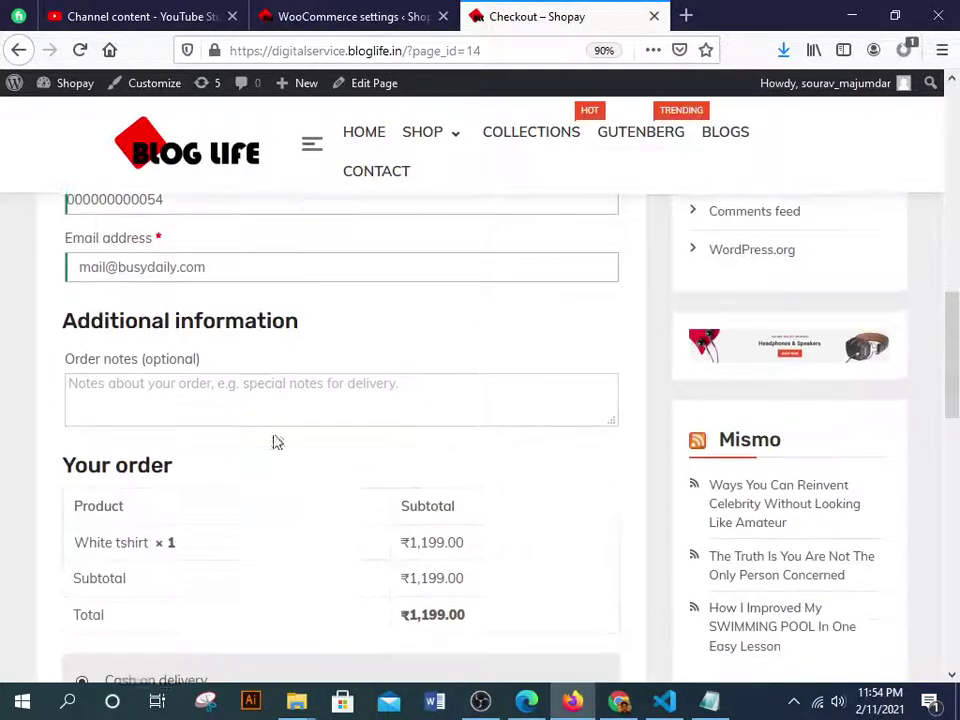
scroll(514, 583, "down", 6)
left_click(545, 490)
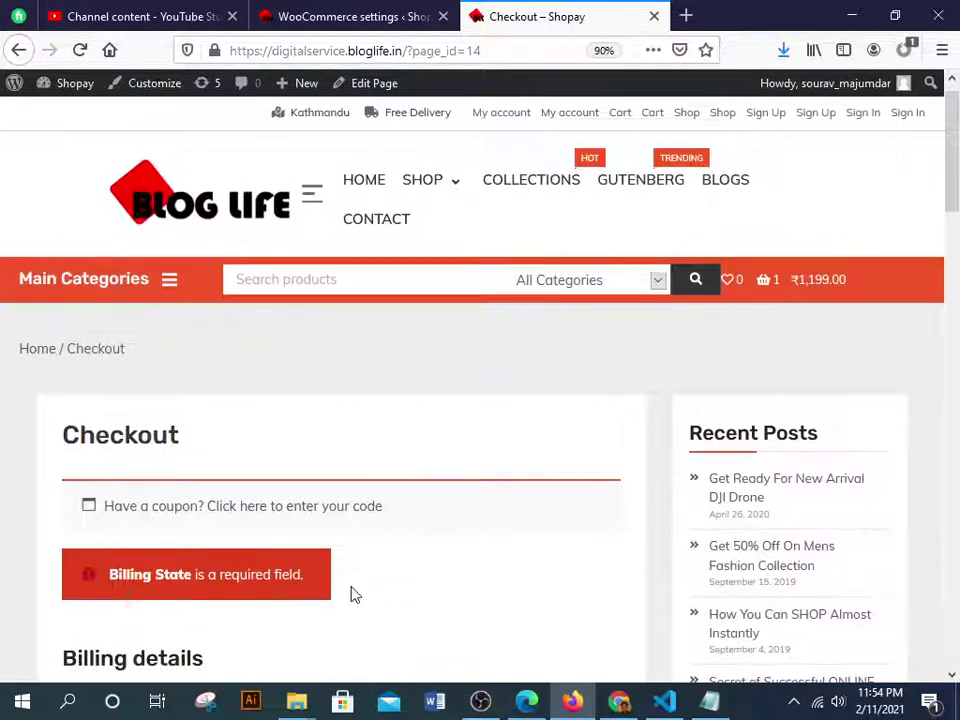
scroll(351, 594, "down", 3)
left_click_drag(106, 358, 367, 375)
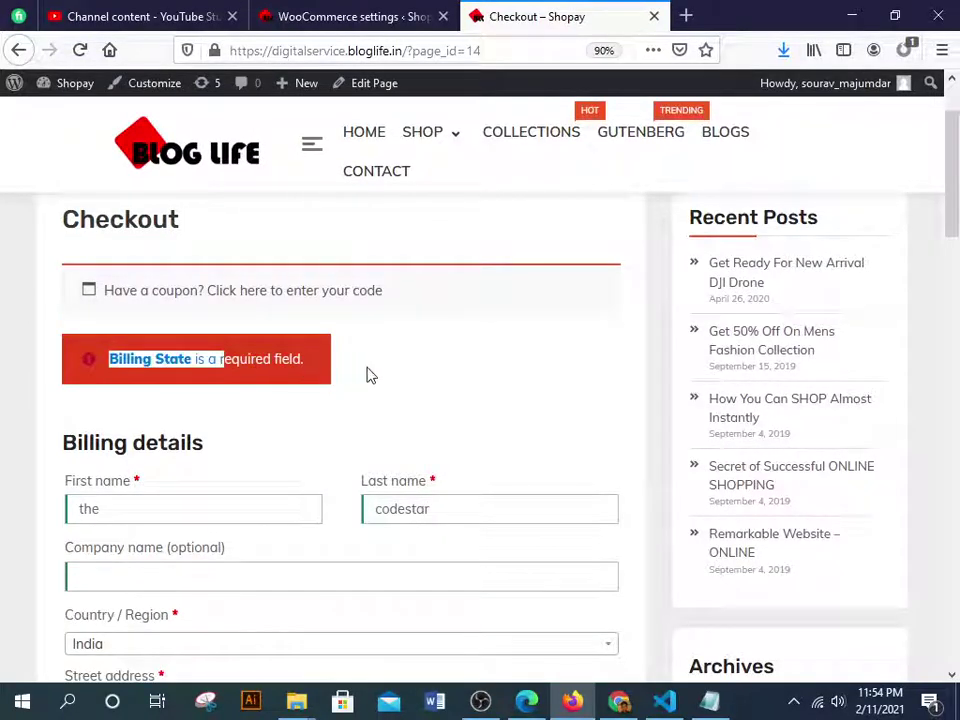
left_click(388, 371)
Set the required State field in the billing details to West Bengal
scroll(418, 364, "down", 3)
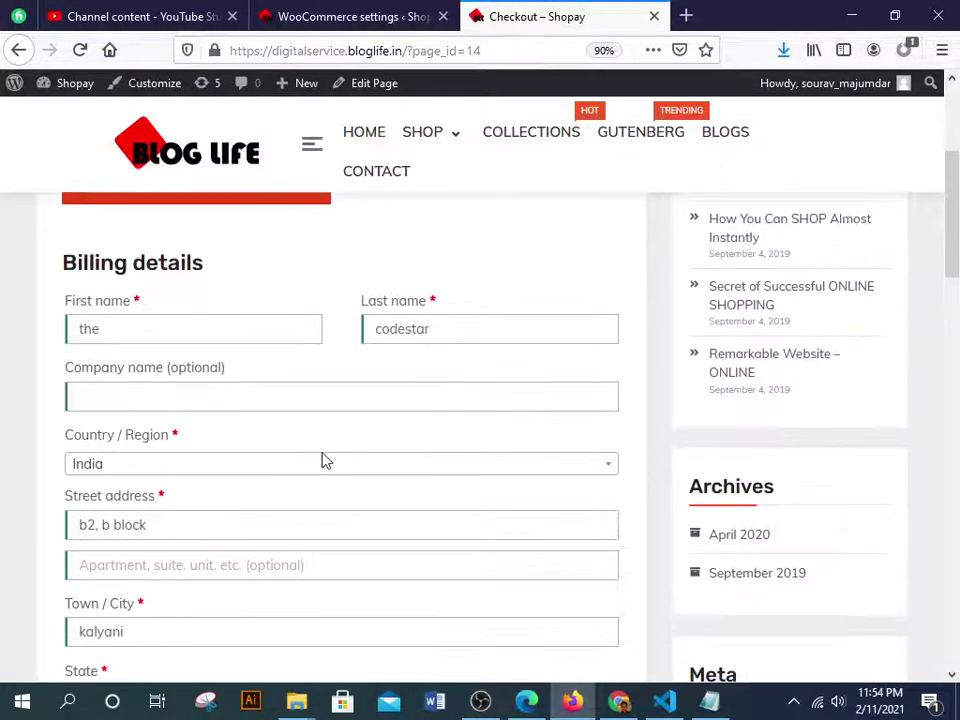
scroll(204, 473, "down", 3)
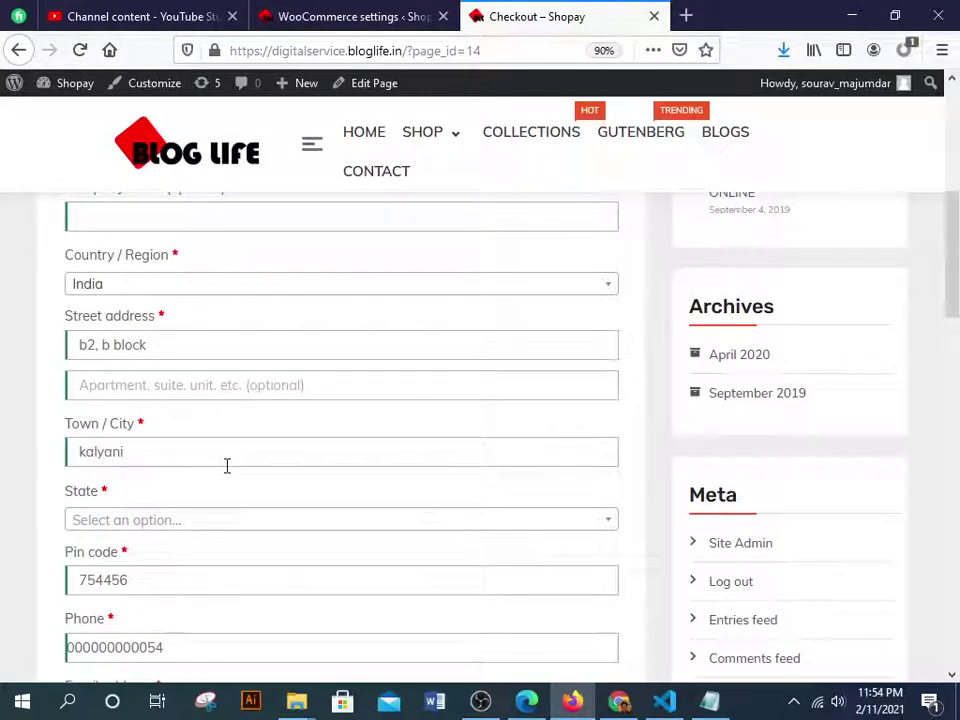
scroll(227, 466, "down", 3)
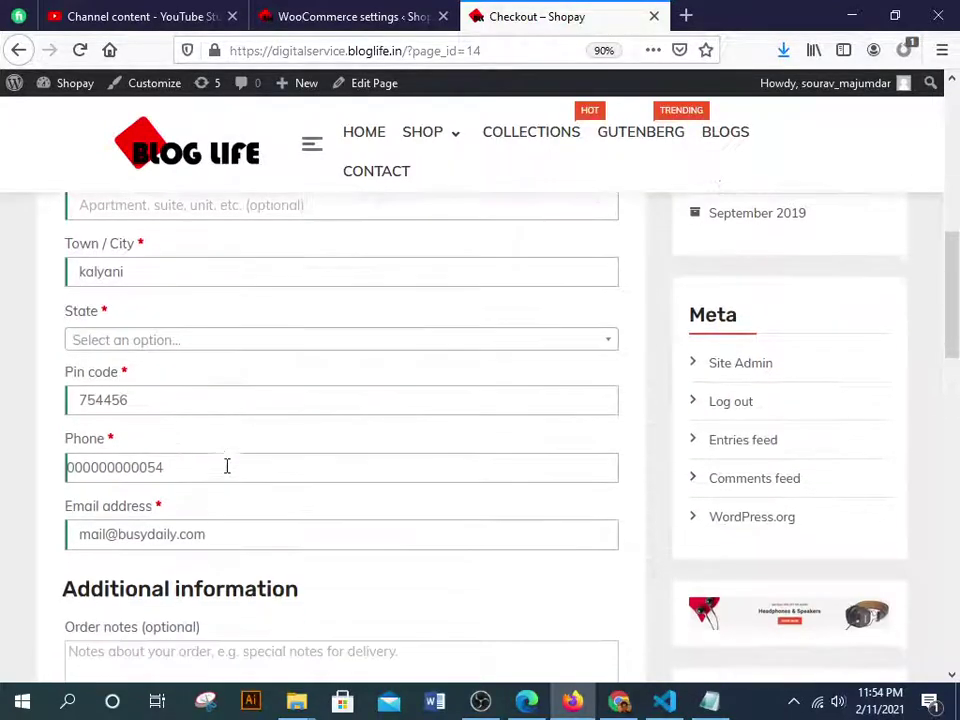
left_click(201, 346)
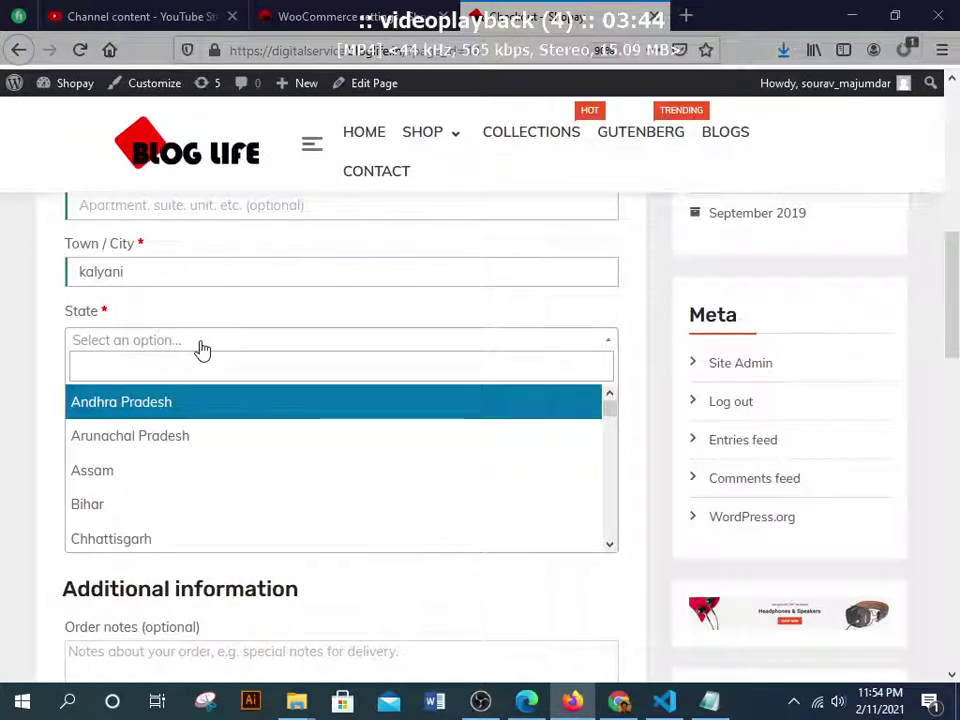
type("wes")
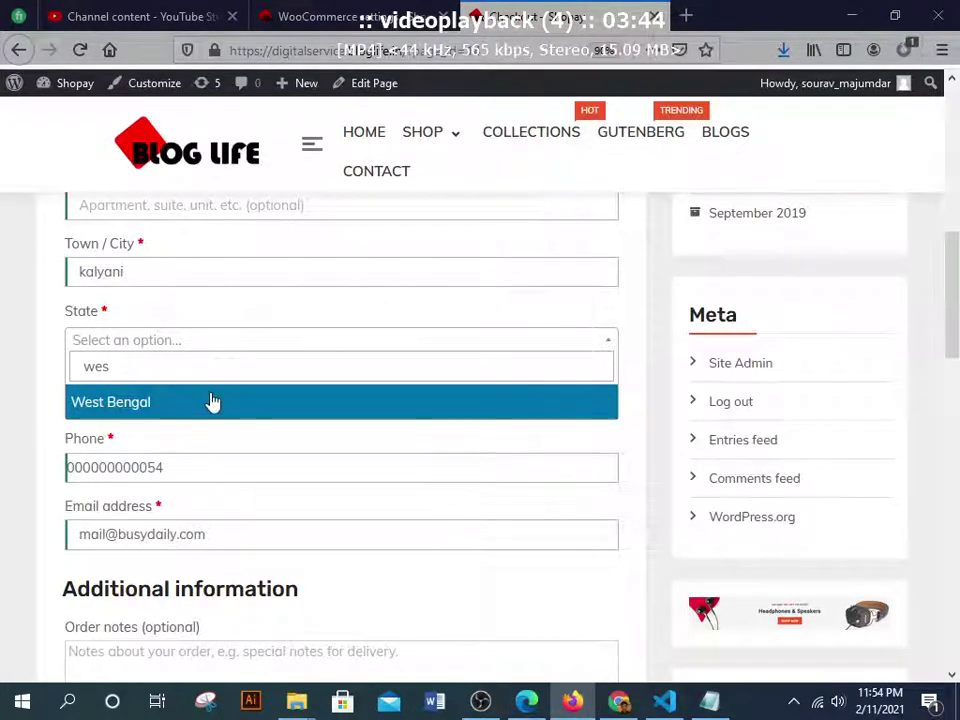
left_click(210, 401)
Place the White tshirt order with Cash on delivery as the payment method
scroll(215, 410, "down", 2)
scroll(217, 430, "down", 5)
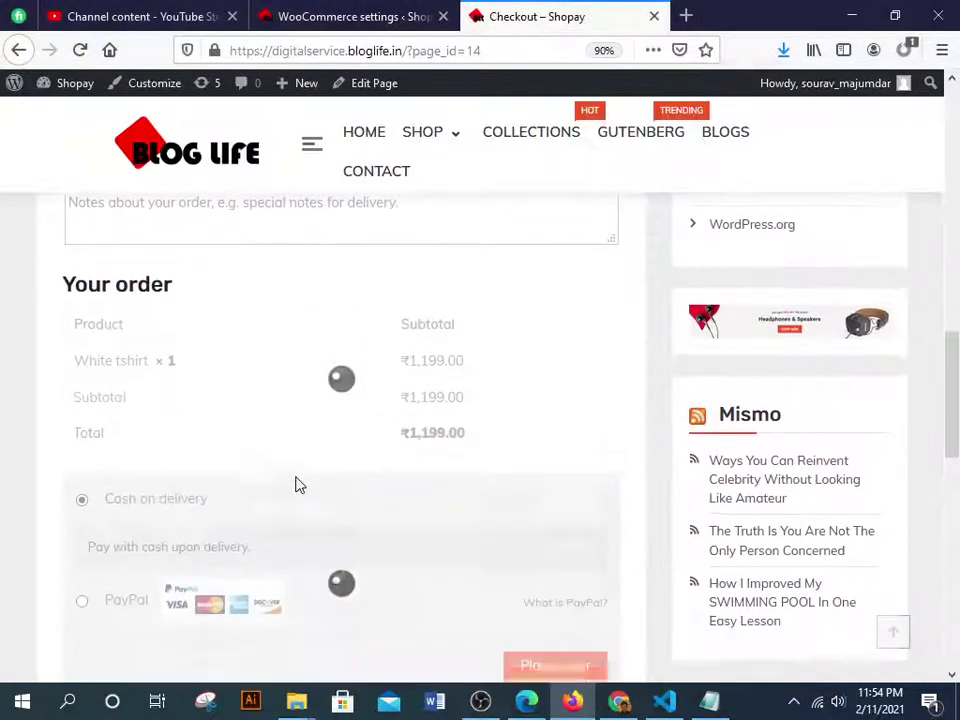
scroll(400, 530, "down", 3)
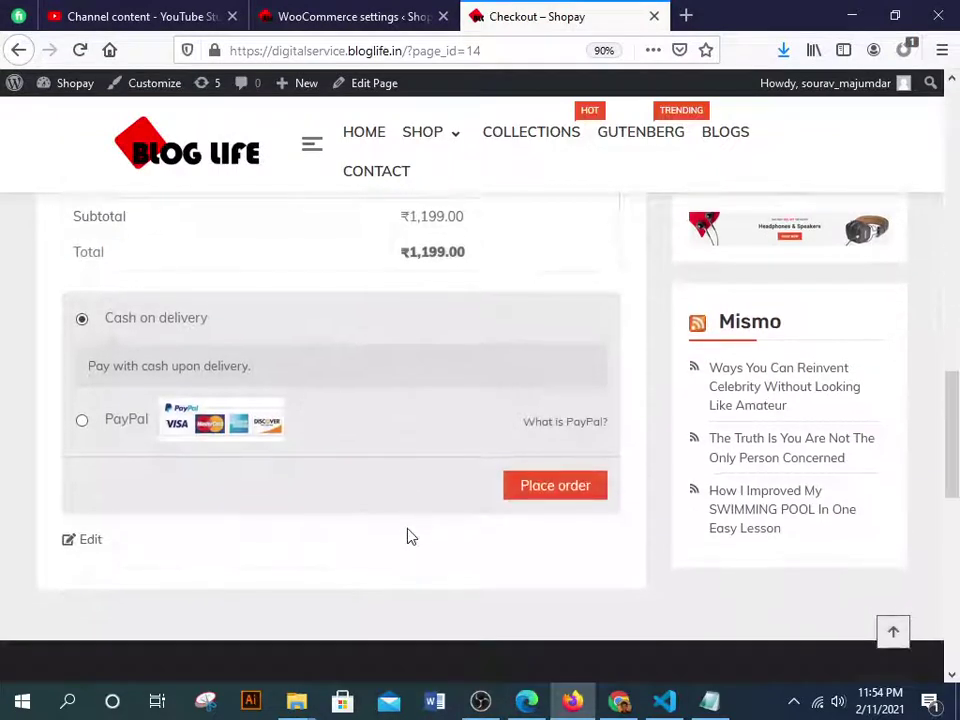
left_click(569, 496)
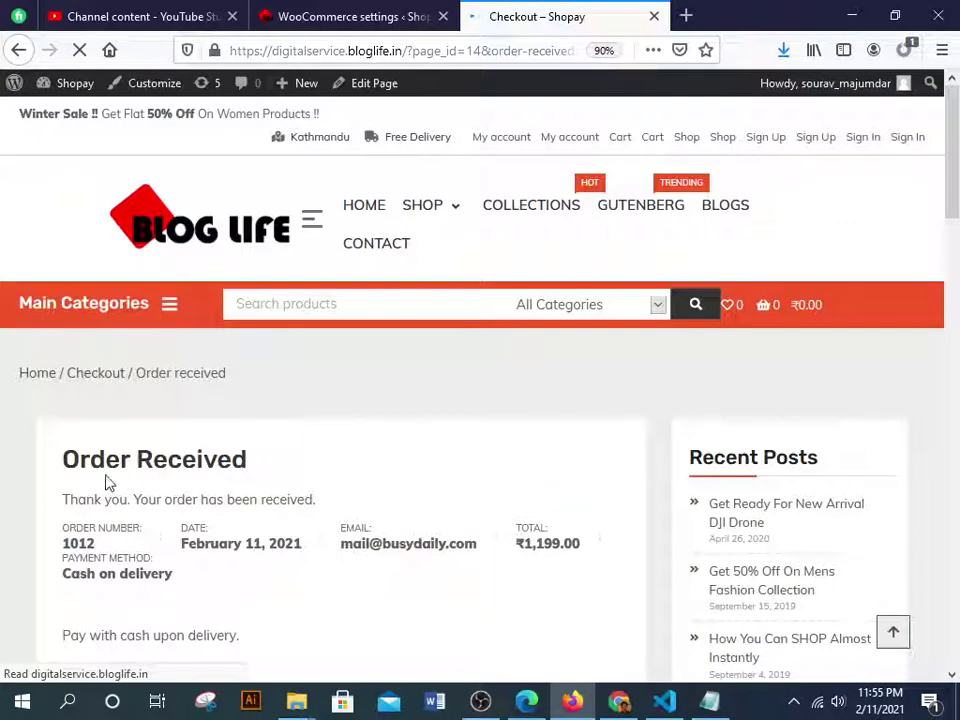
Review the order confirmation page, including the order summary, order details and billing address
left_click_drag(62, 460, 289, 467)
scroll(374, 482, "down", 3)
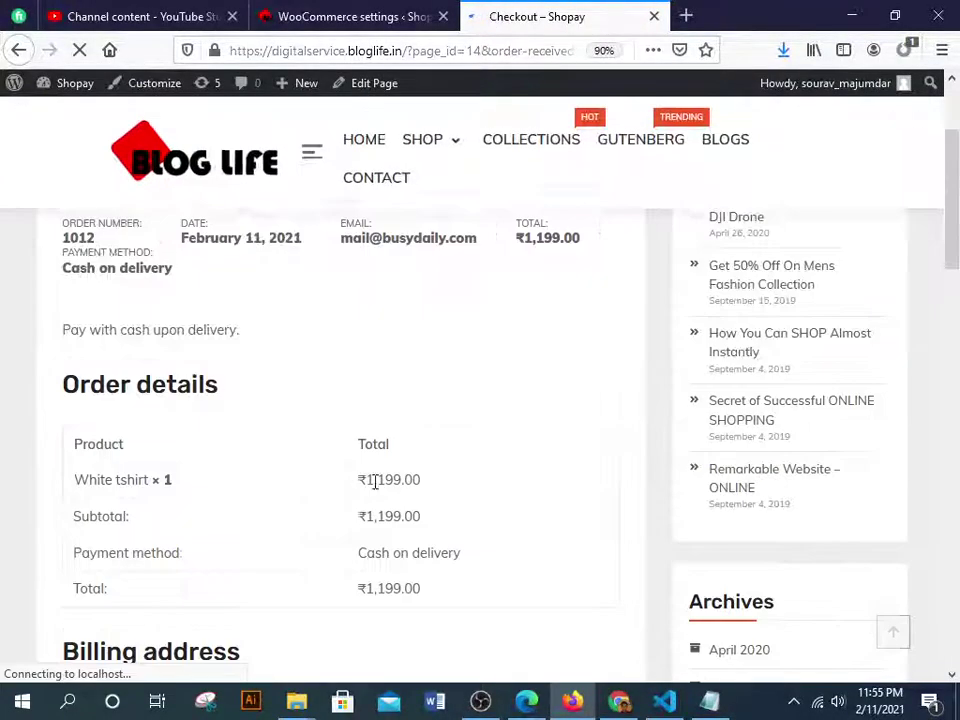
scroll(435, 462, "up", 1)
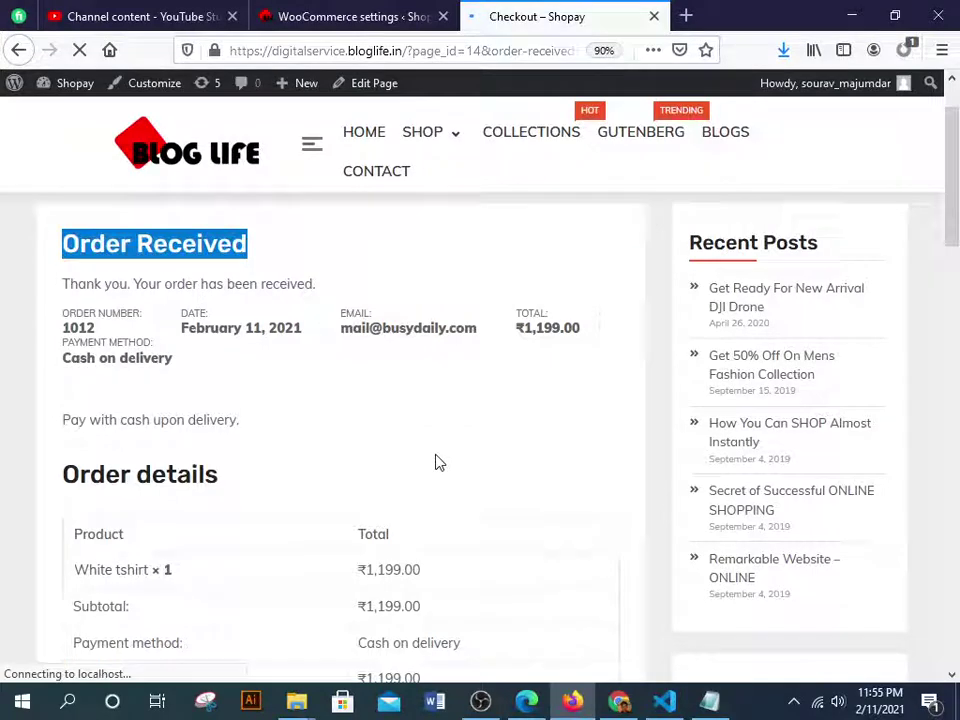
left_click(63, 324)
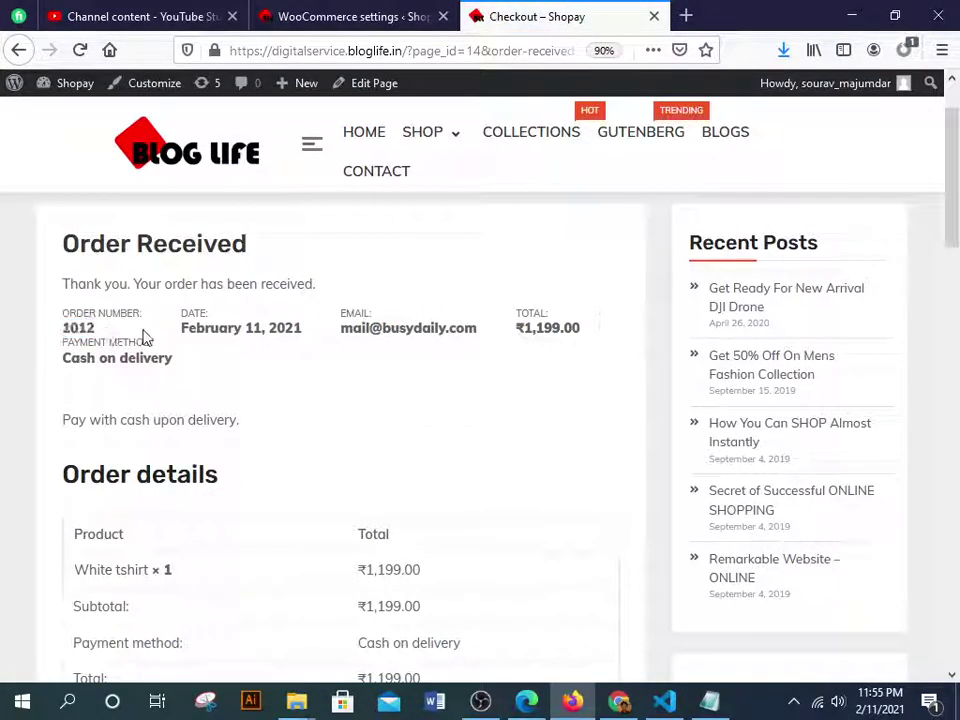
scroll(497, 443, "down", 4)
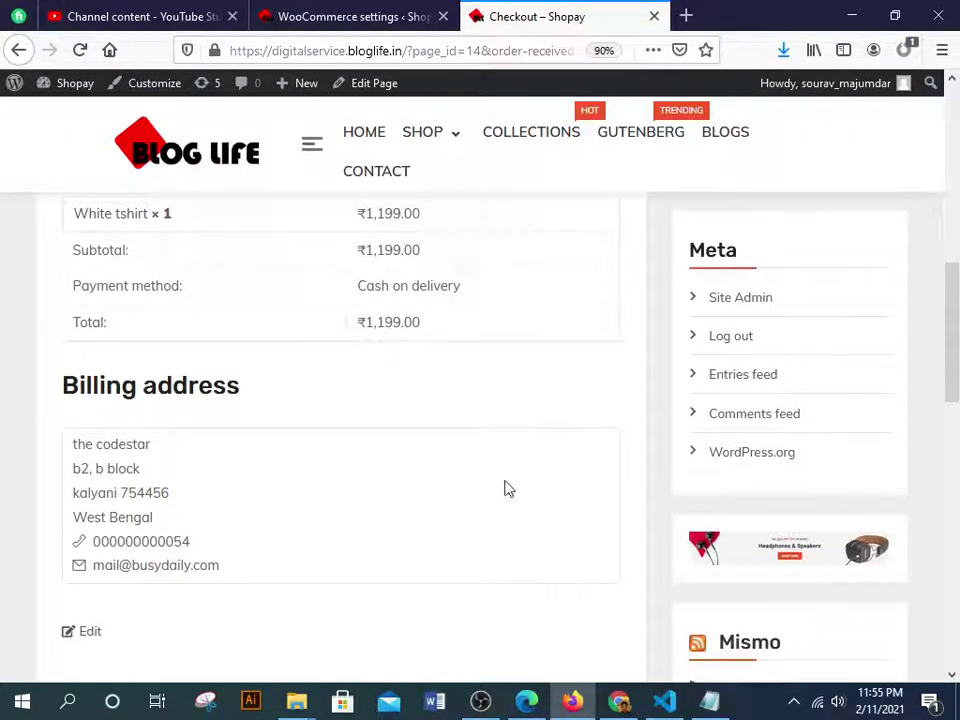
scroll(264, 568, "down", 1)
scroll(360, 450, "up", 4)
Reload the WordPress admin page, open the new order from the WooCommerce orders list and examine its billing details and items
left_click(310, 12)
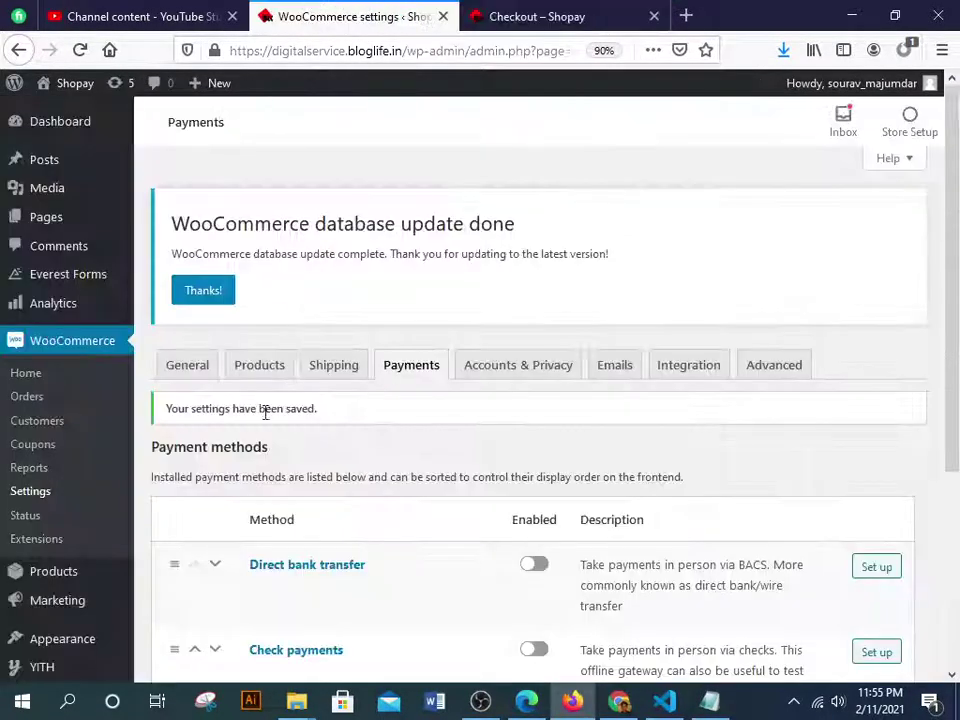
left_click(80, 80)
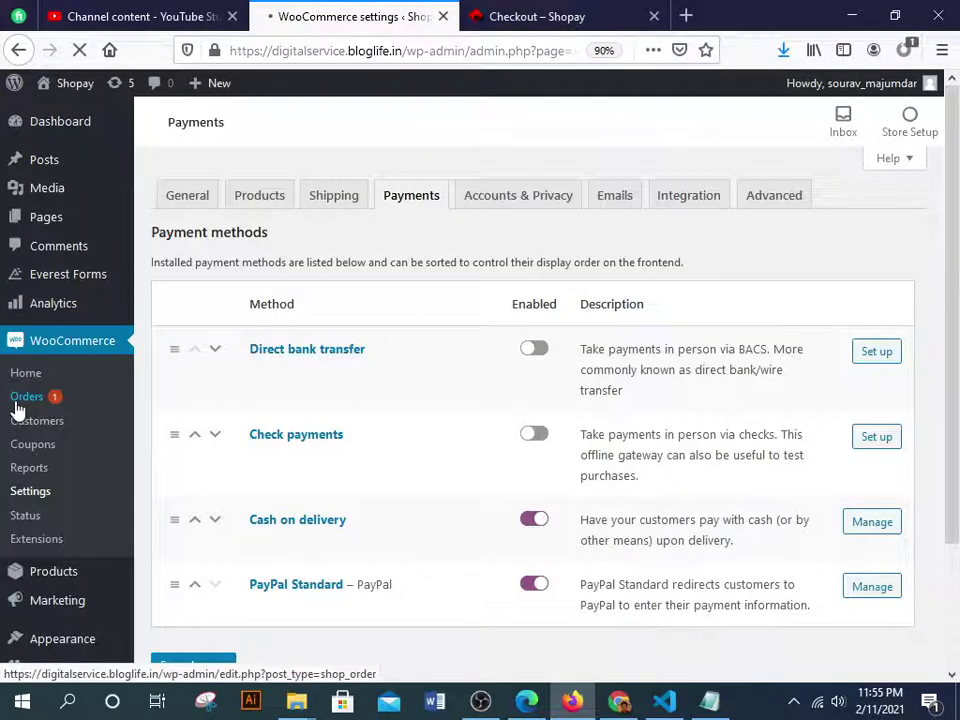
left_click(25, 402)
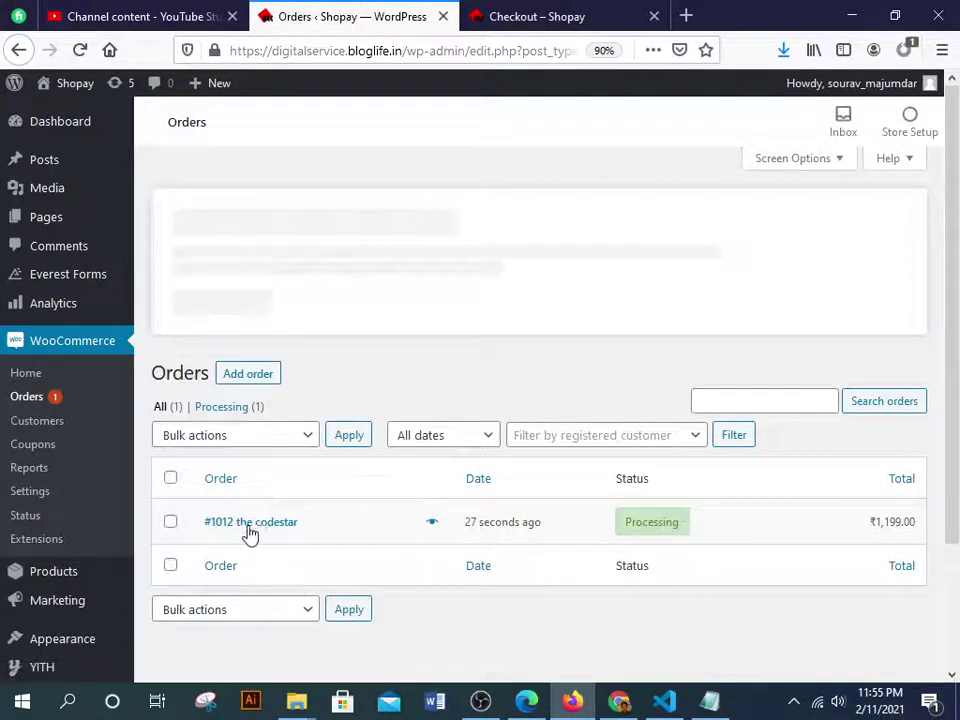
left_click(262, 514)
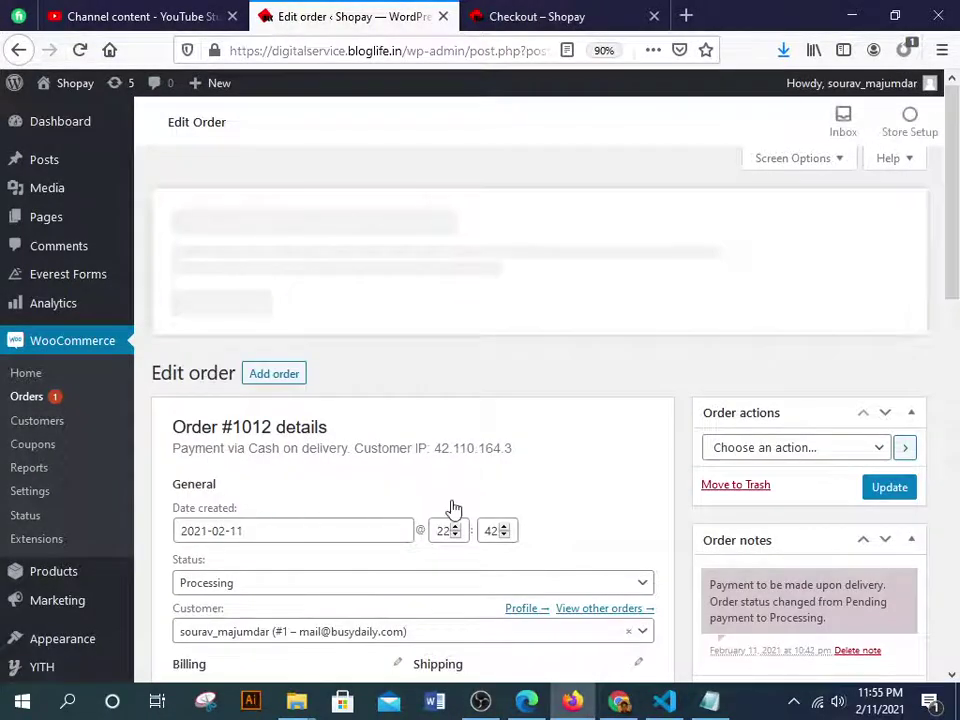
scroll(453, 509, "down", 8)
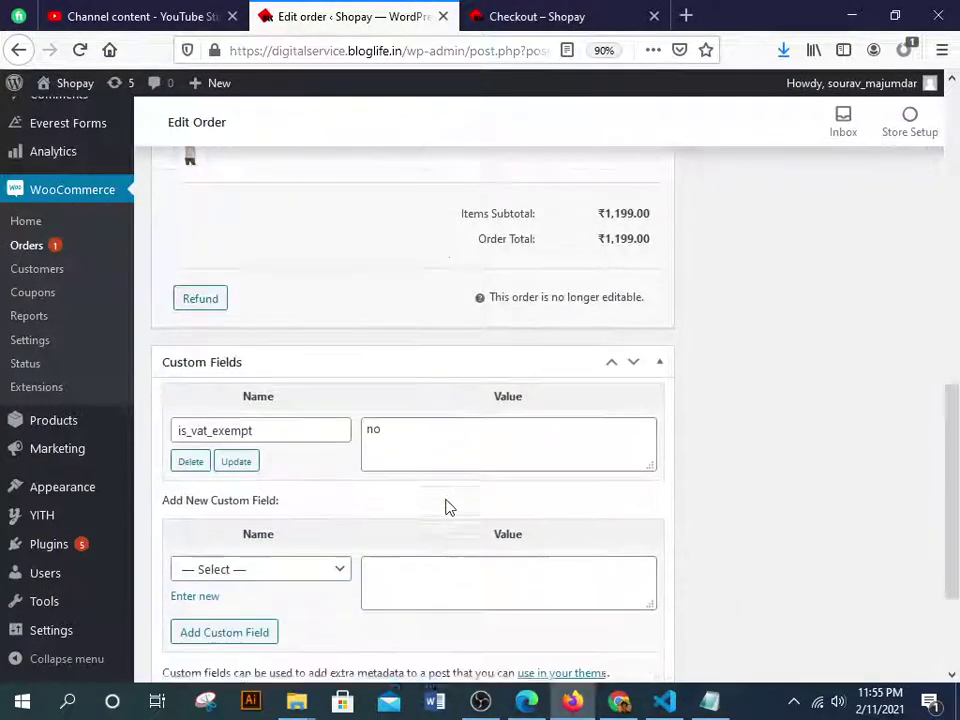
scroll(447, 507, "down", 2)
scroll(172, 492, "up", 6)
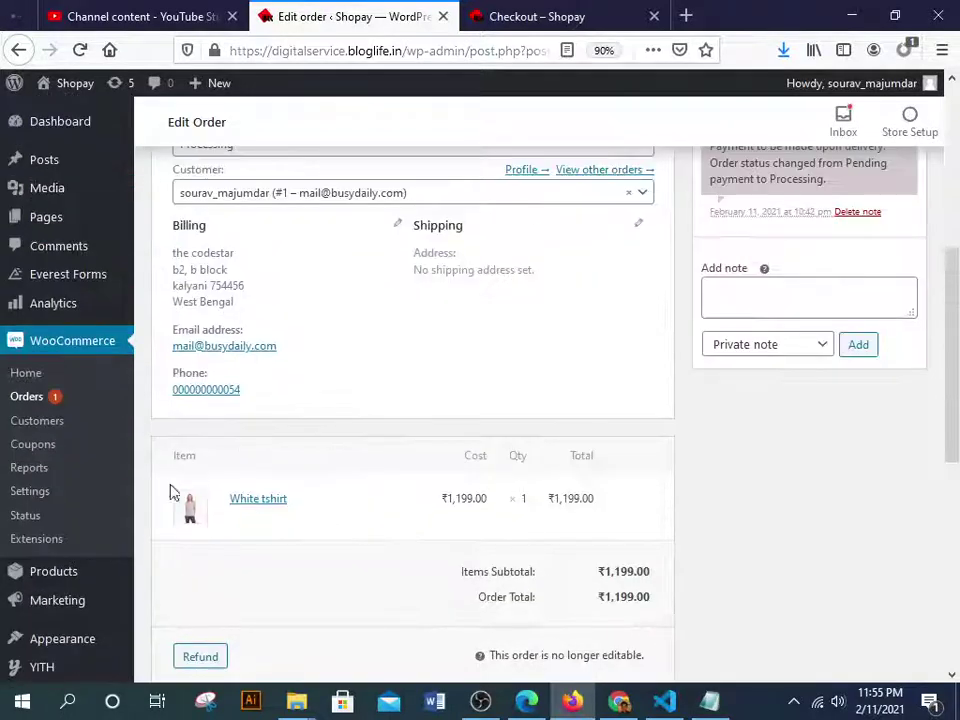
Return to the orders list, preview the order's billing and payment details, and change its status to Completed
left_click(24, 400)
scroll(315, 418, "up", 4)
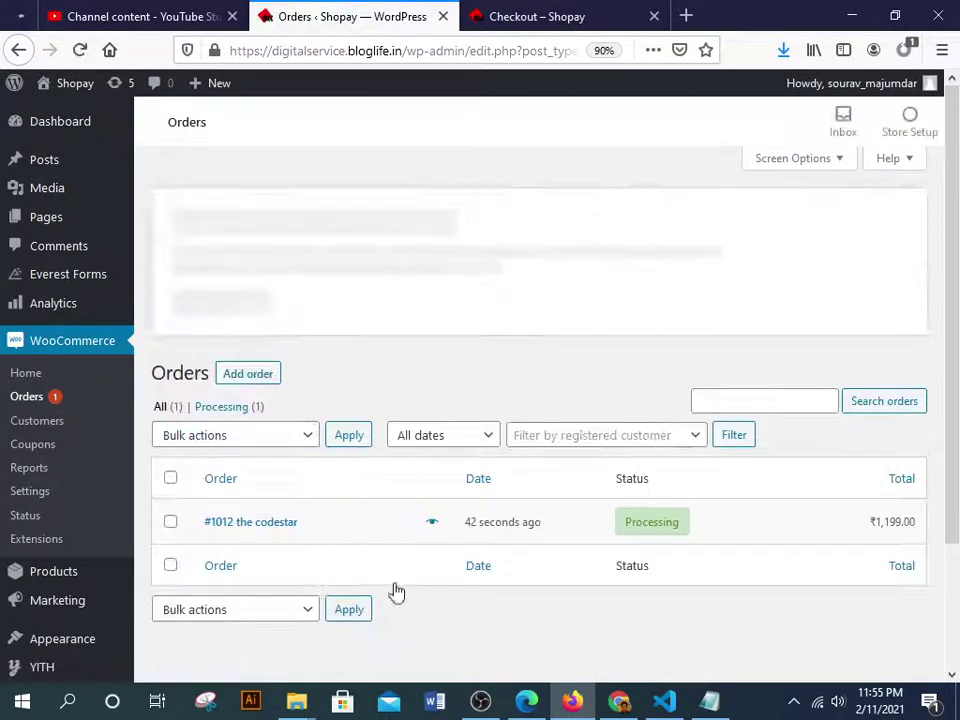
left_click(434, 524)
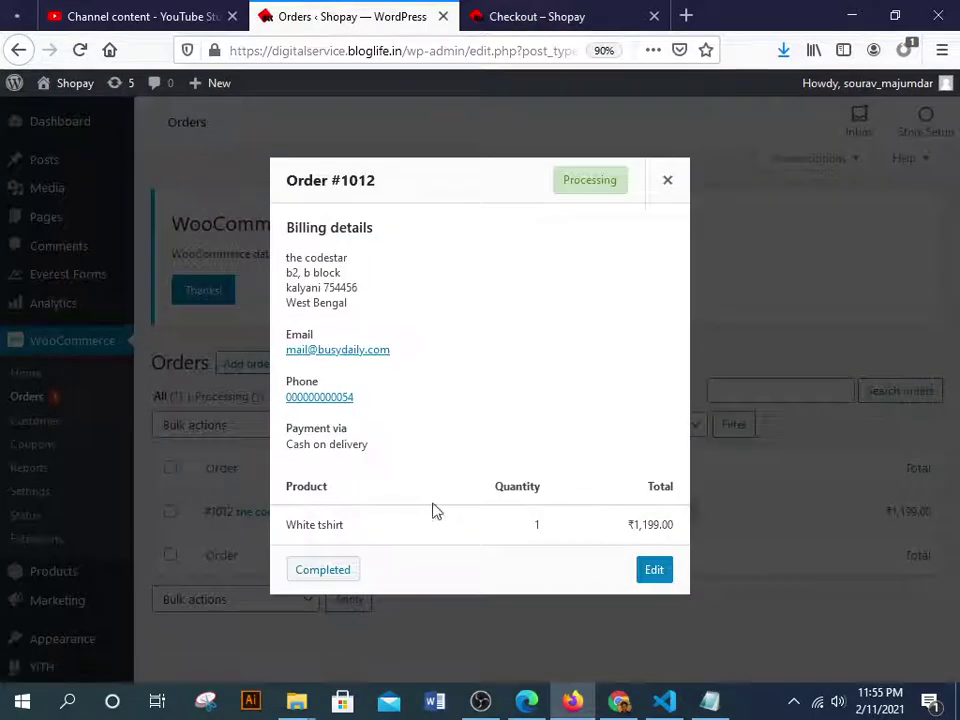
left_click_drag(290, 220, 431, 311)
left_click(378, 380)
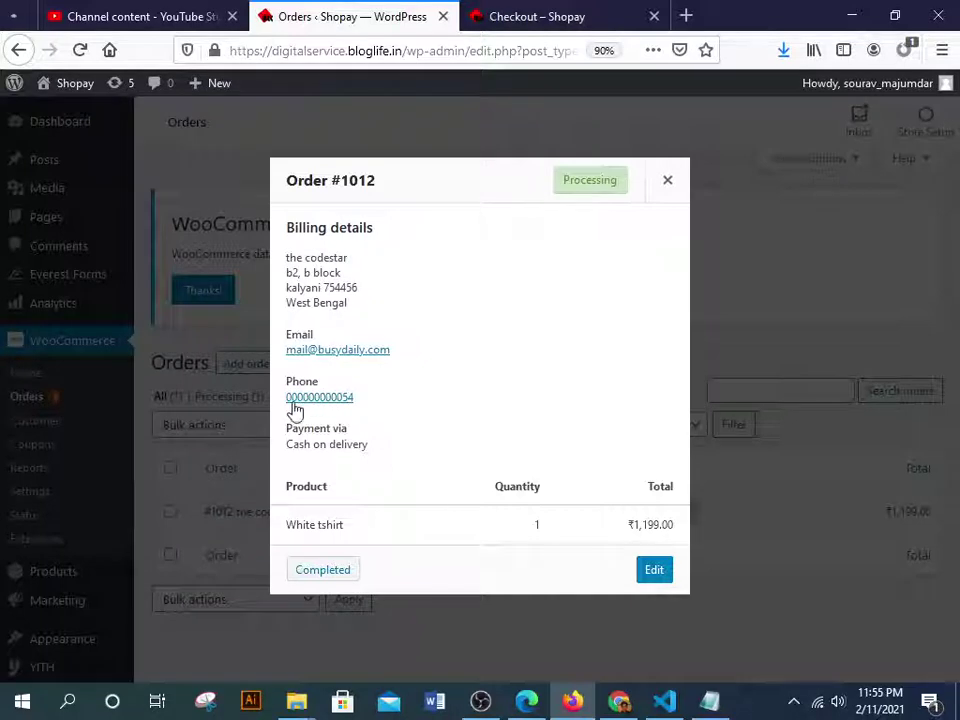
left_click_drag(318, 443, 373, 452)
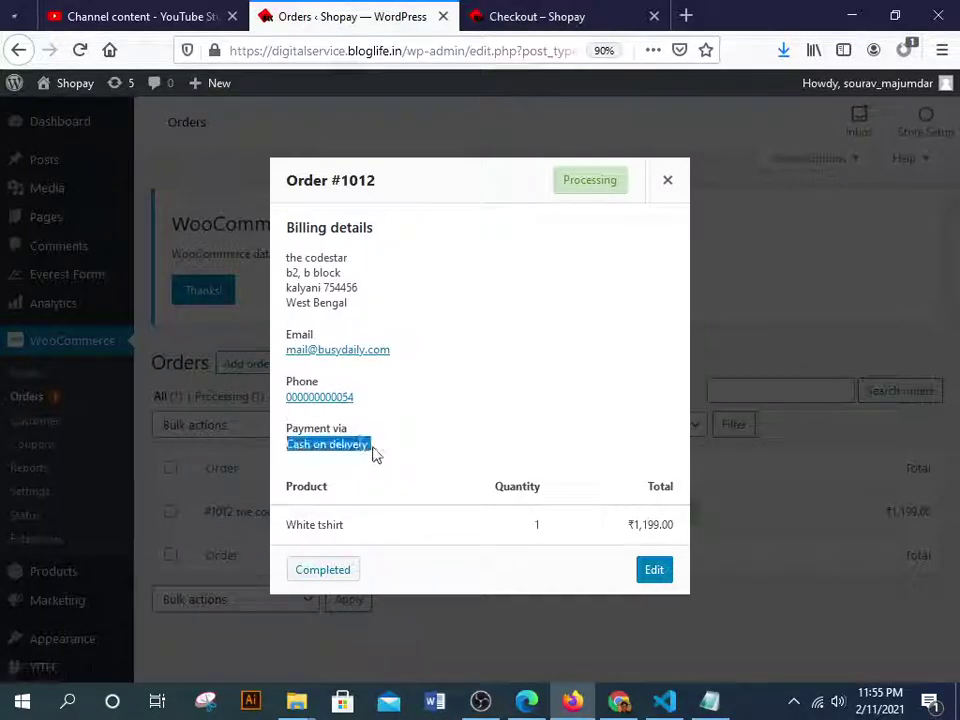
left_click(389, 459)
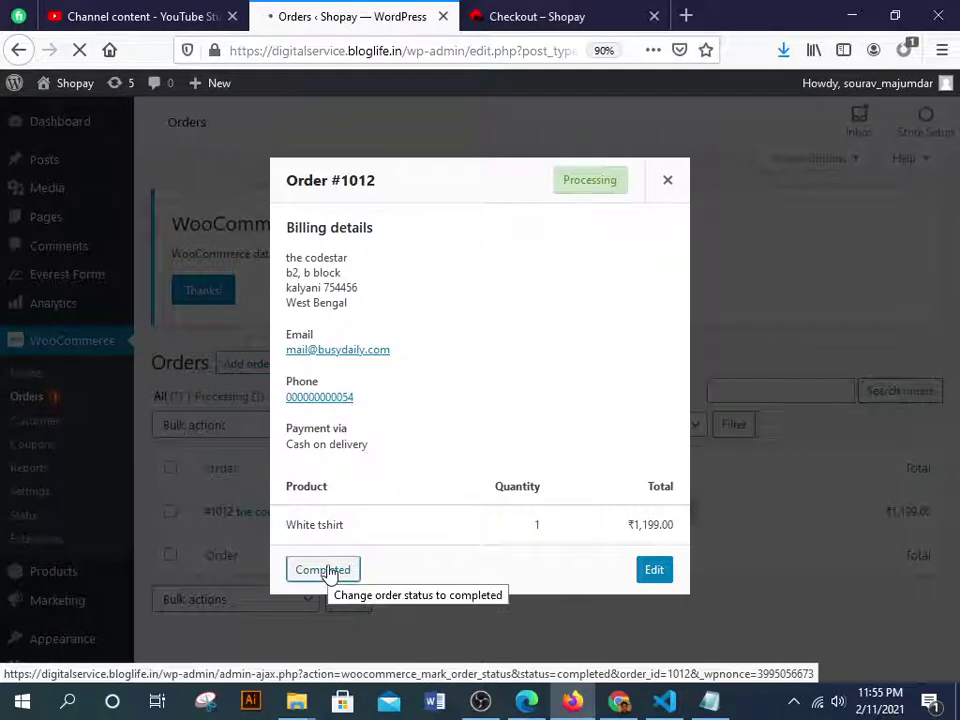
left_click(325, 570)
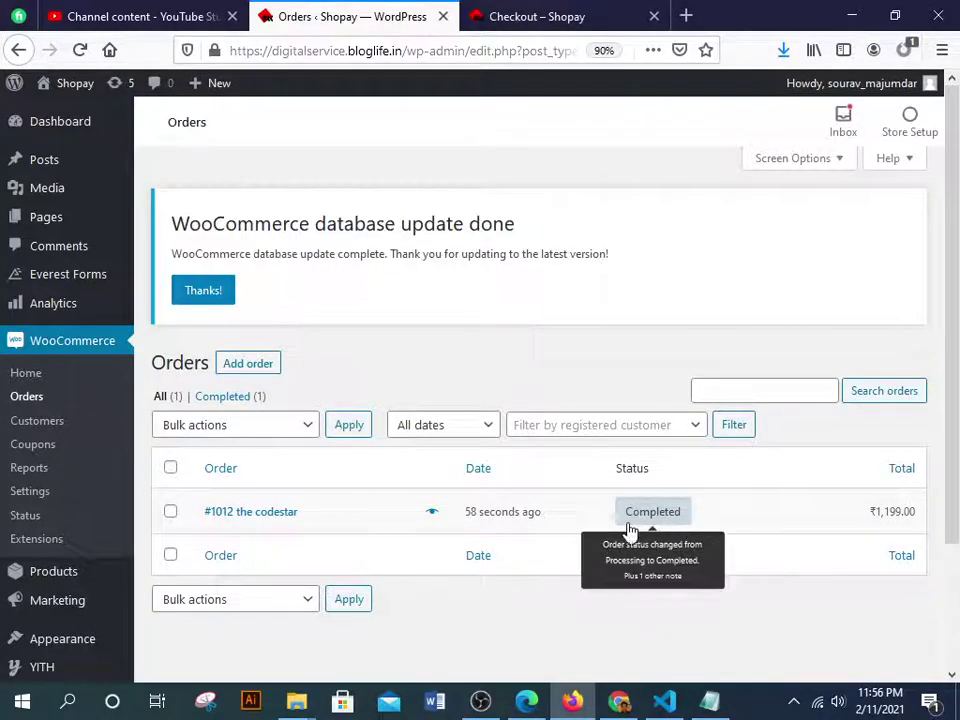
left_click(619, 702)
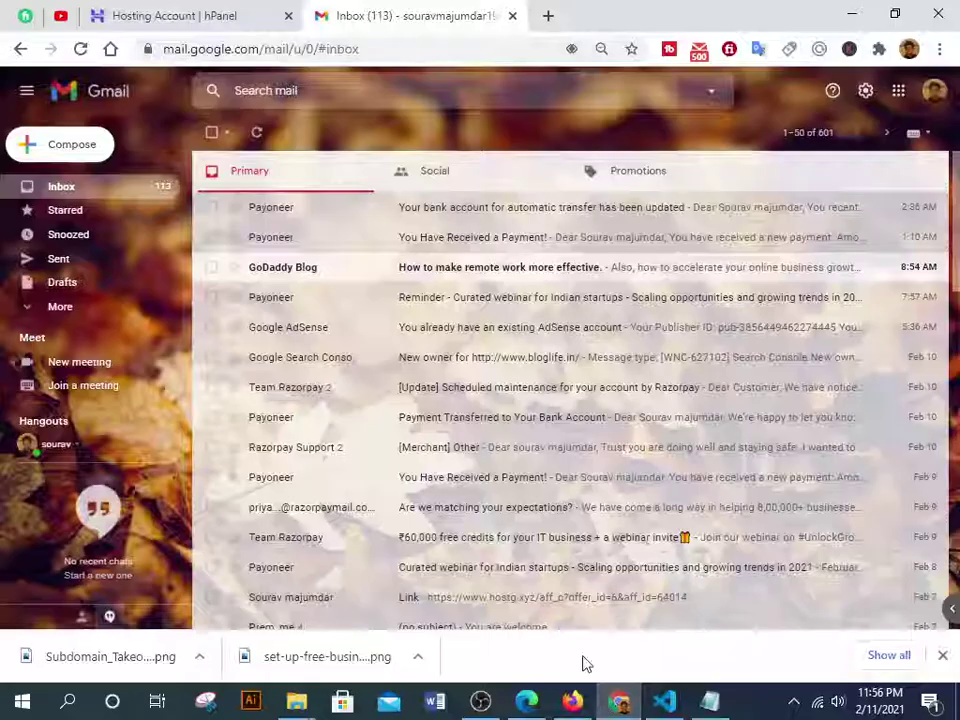
left_click(572, 702)
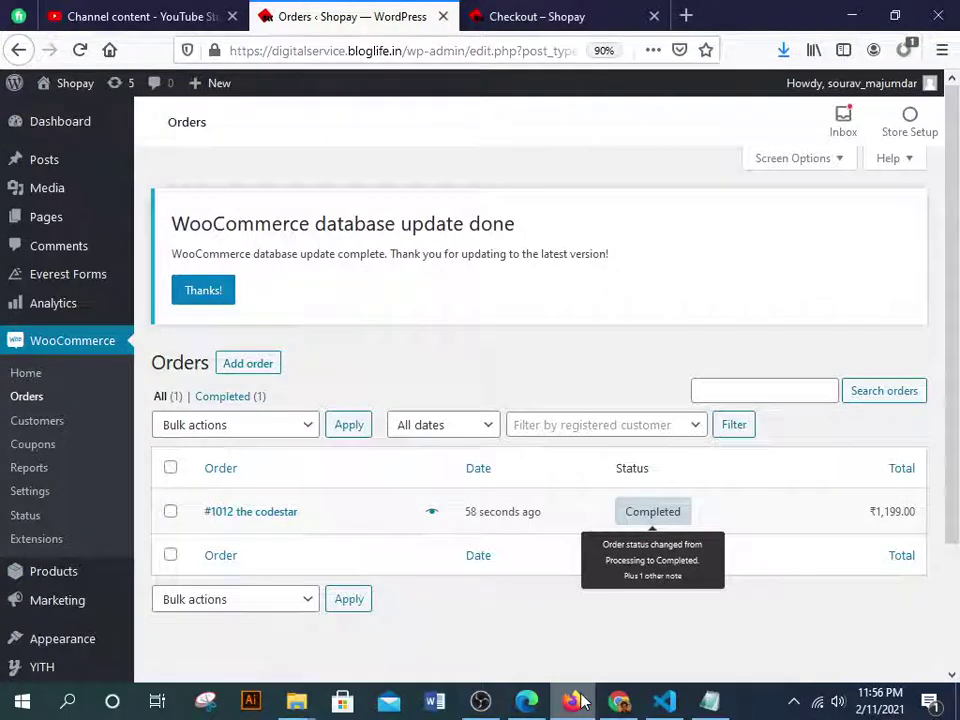
Switch to the storefront's order confirmation page, reload it and check the order information again
left_click(548, 14)
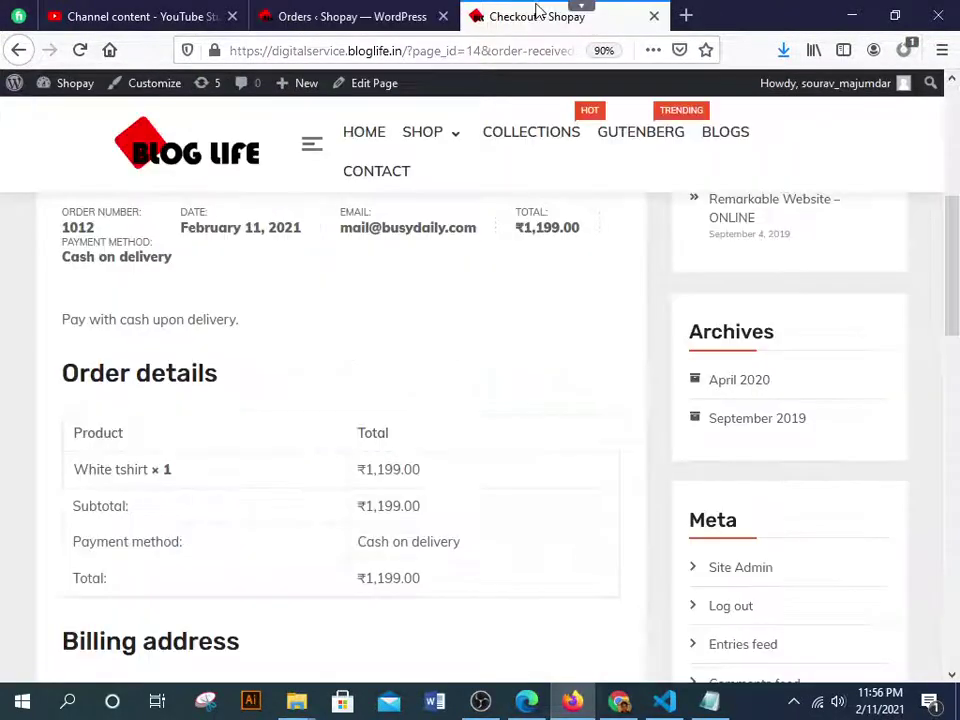
scroll(495, 401, "down", 3)
scroll(494, 400, "up", 4)
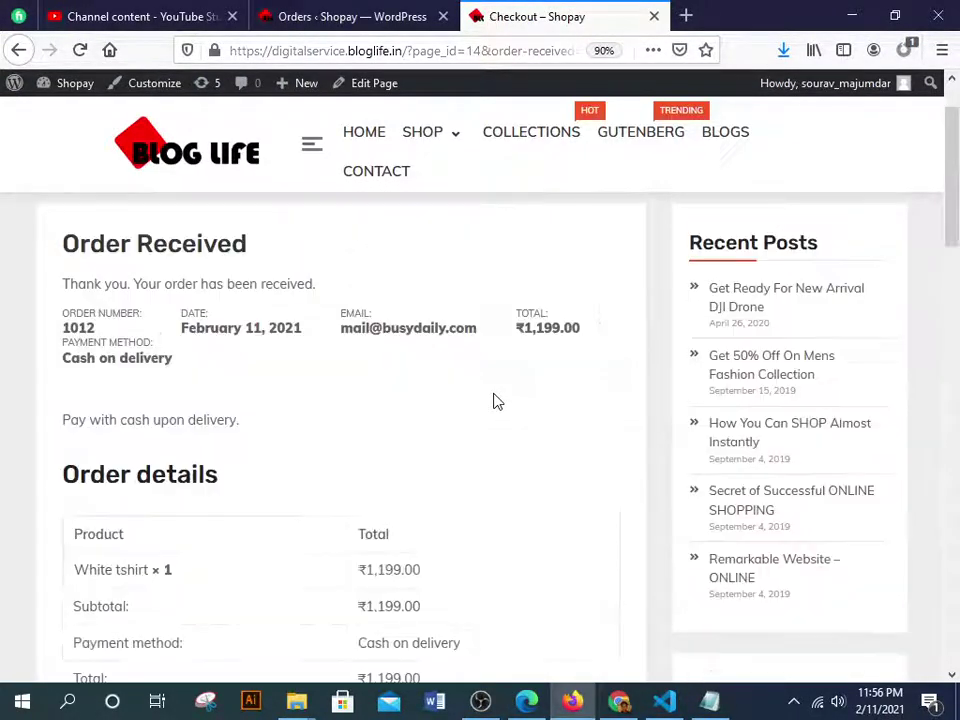
scroll(495, 401, "up", 3)
left_click(80, 49)
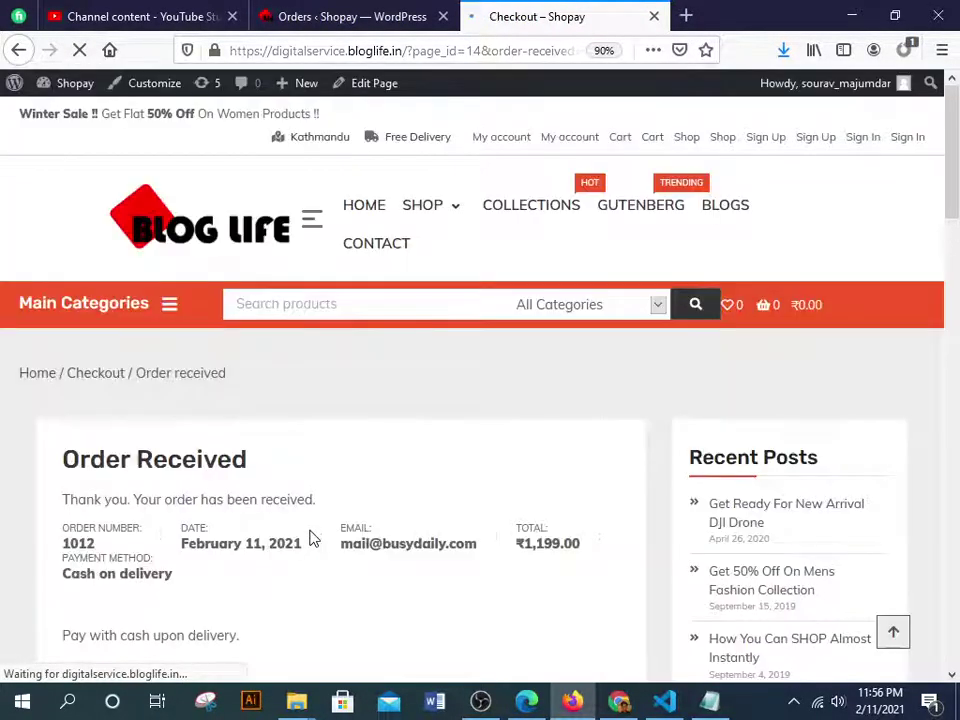
scroll(501, 576, "down", 10)
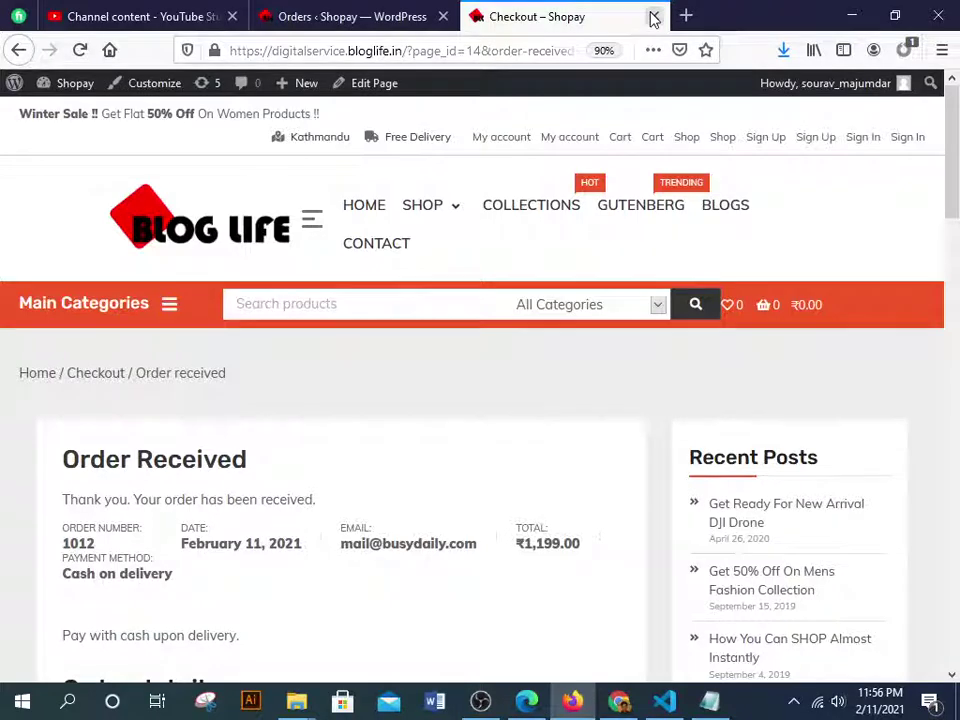
Open the store's home page and look through its side panel, product sections and footer
left_click(236, 232)
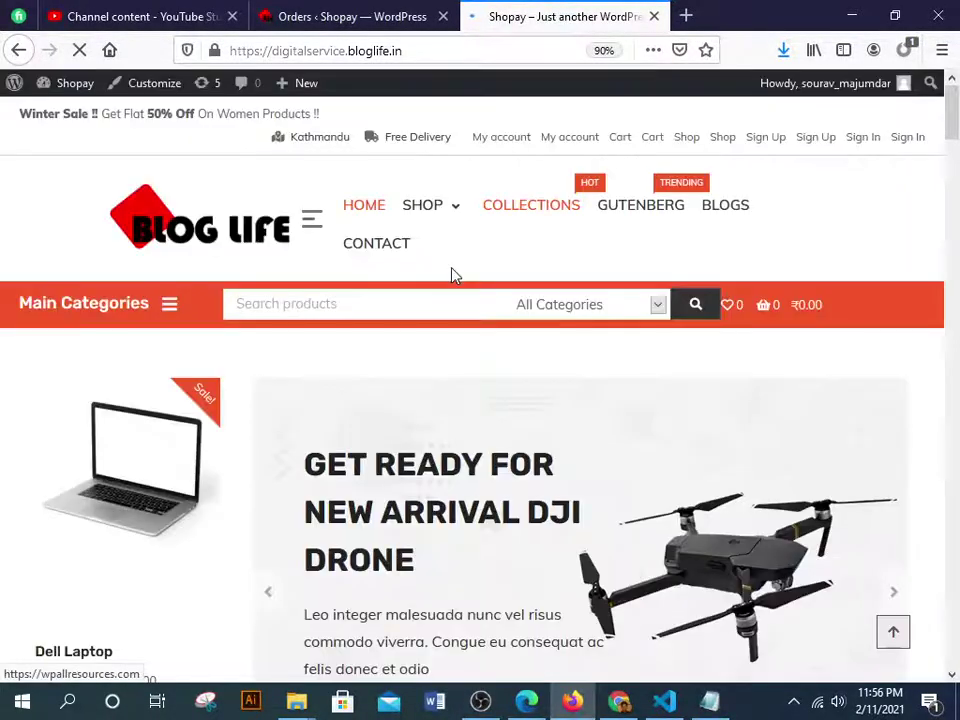
scroll(461, 318, "down", 5)
scroll(461, 324, "down", 15)
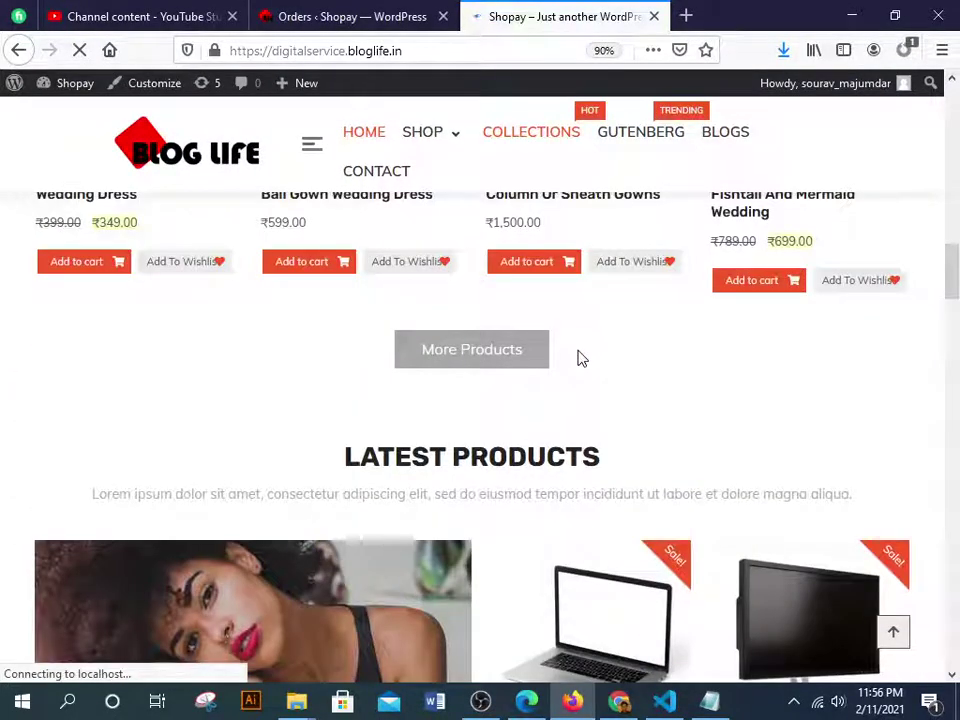
left_click(307, 148)
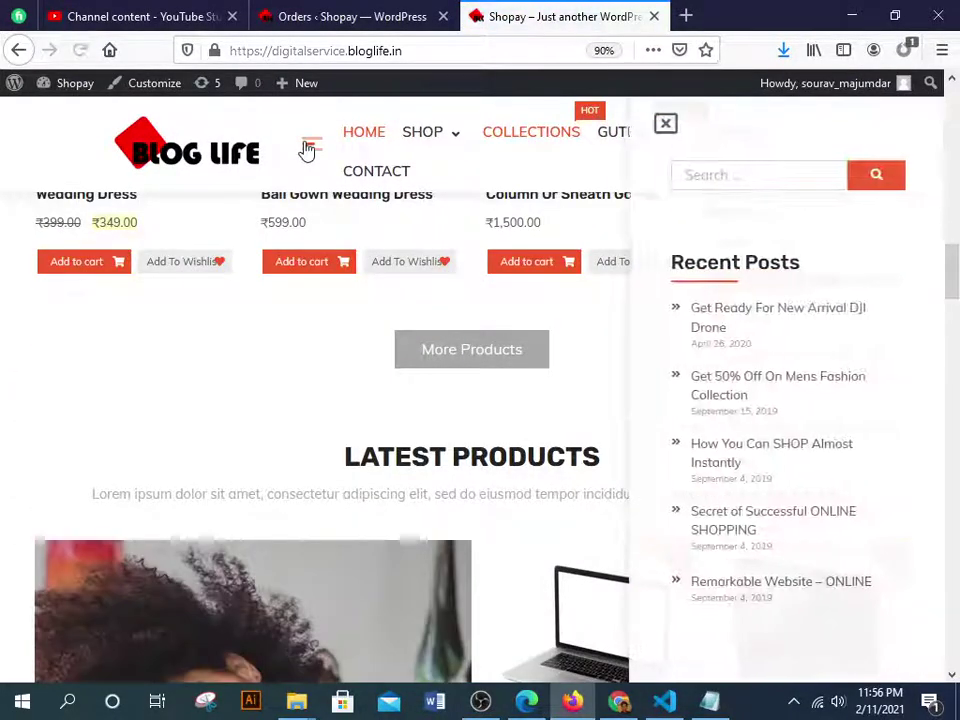
left_click(307, 148)
scroll(380, 215, "down", 10)
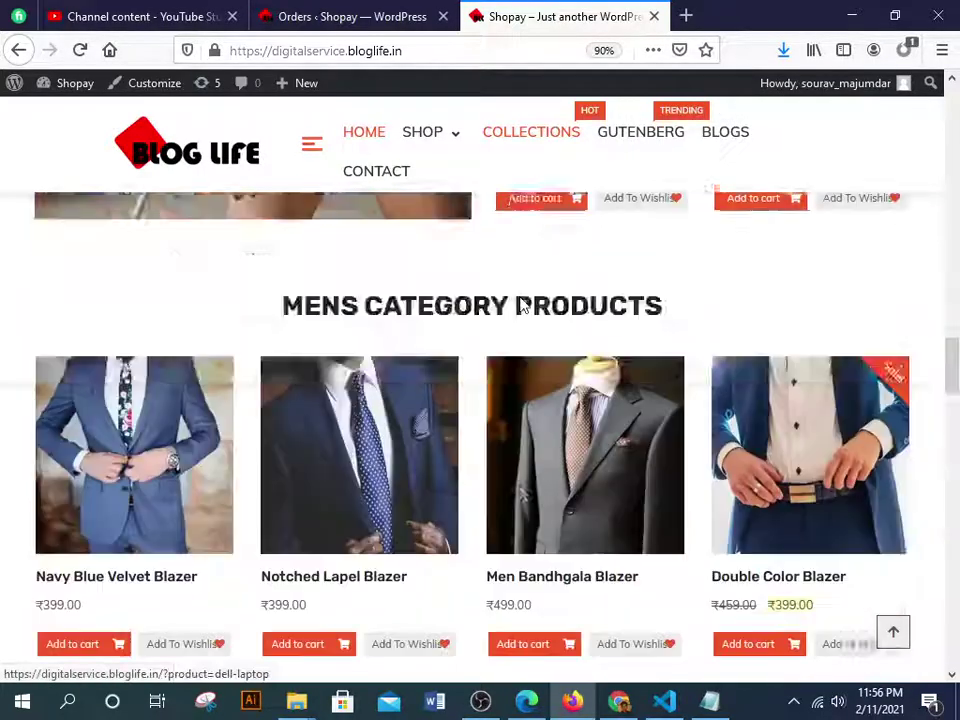
scroll(530, 312, "down", 15)
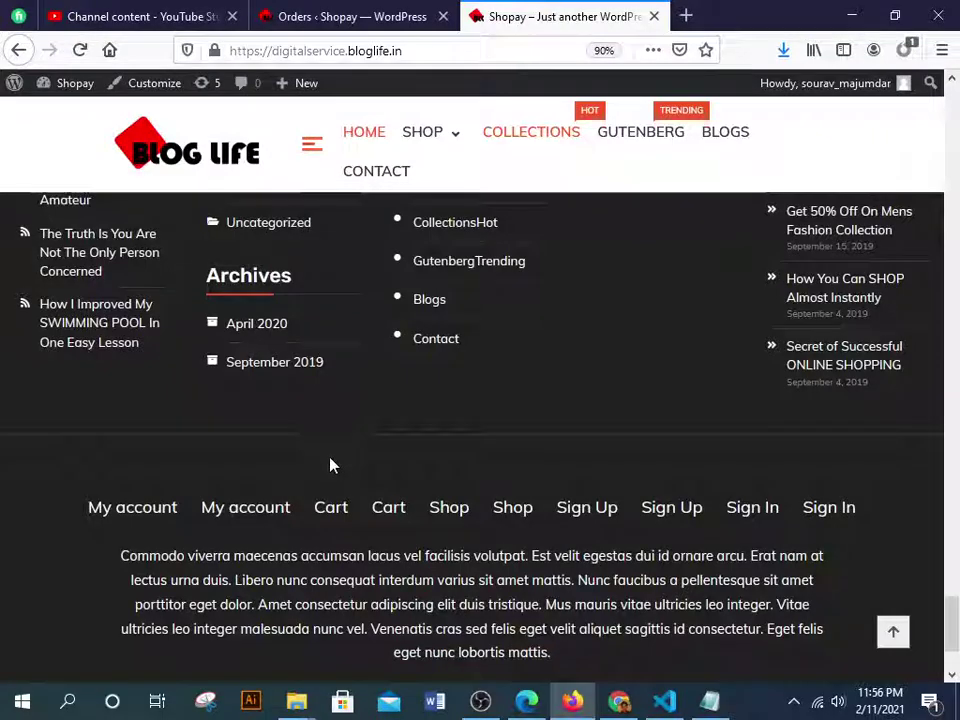
Open the customer's My account page from the store footer, go to its orders list and check the order's status
left_click(268, 510)
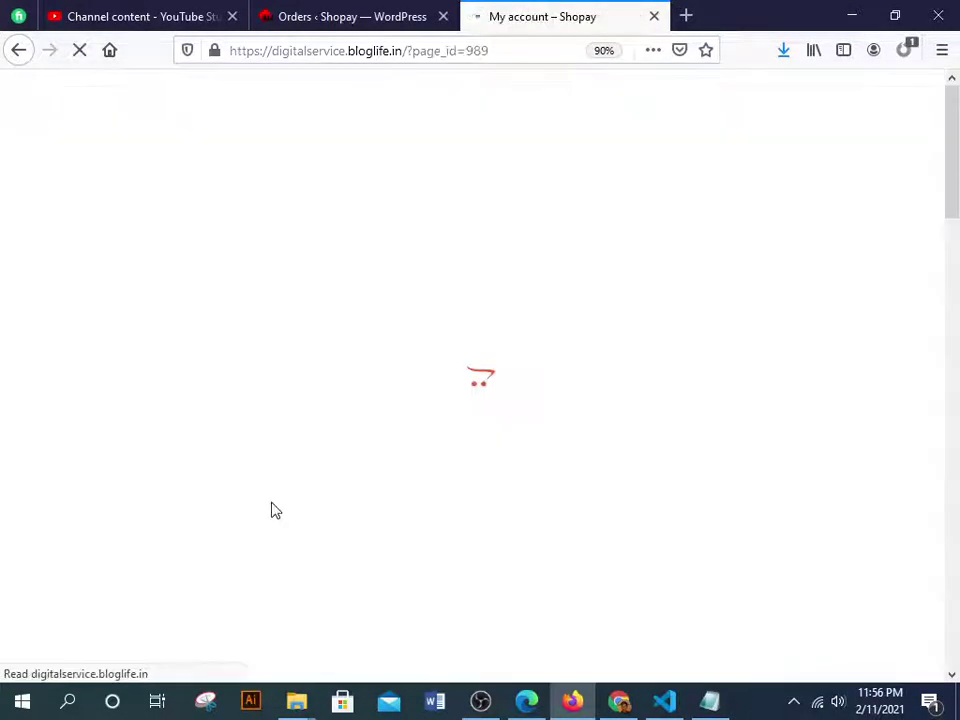
scroll(447, 477, "down", 3)
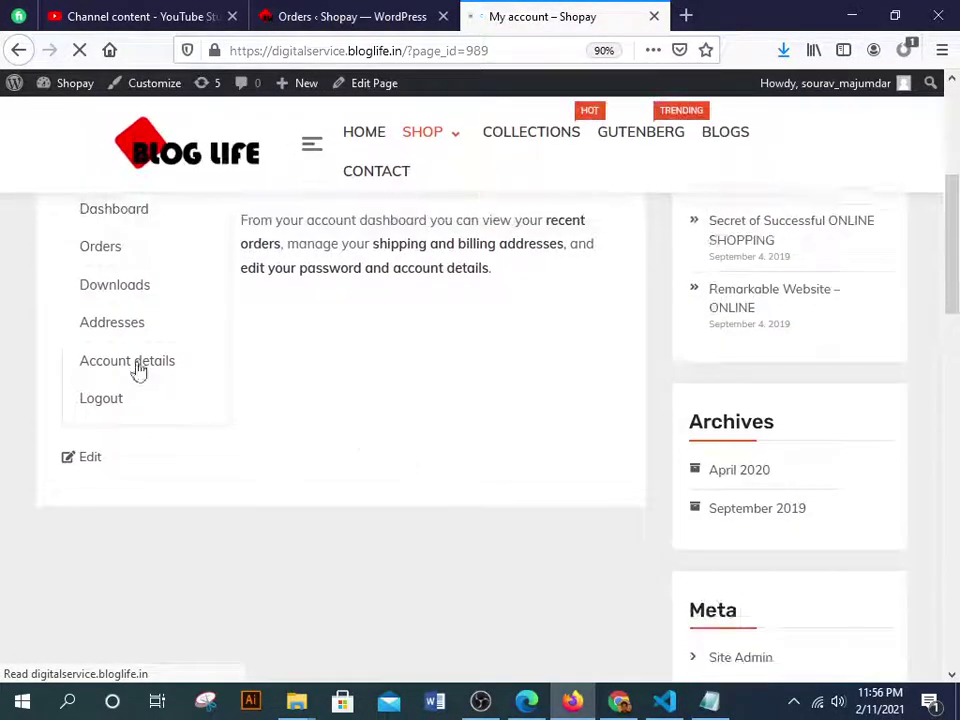
scroll(412, 408, "up", 1)
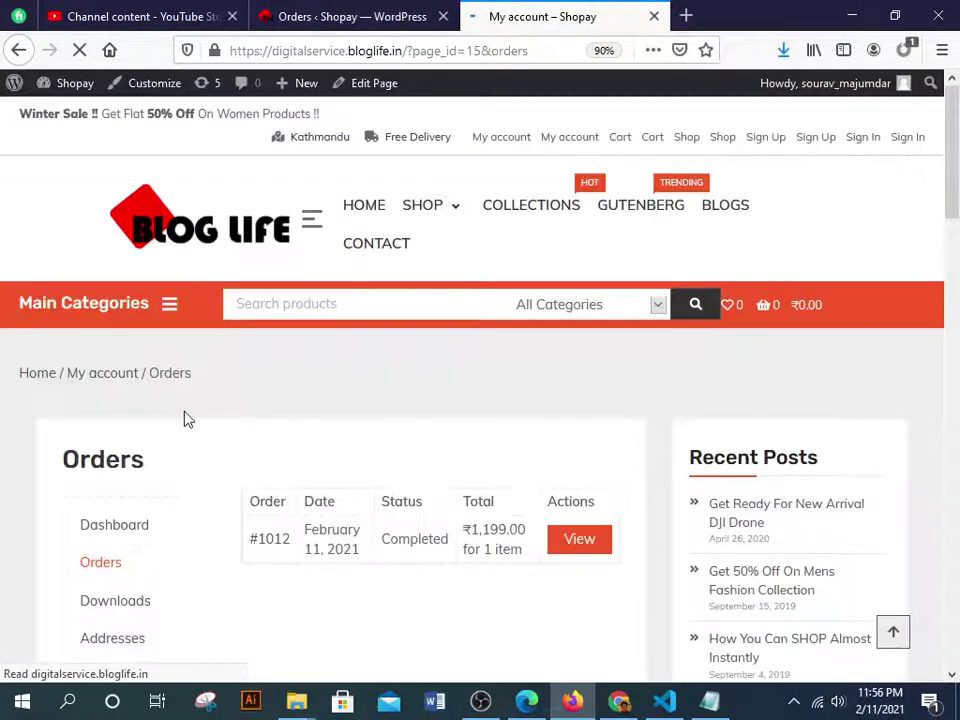
scroll(184, 418, "down", 3)
scroll(443, 426, "up", 1)
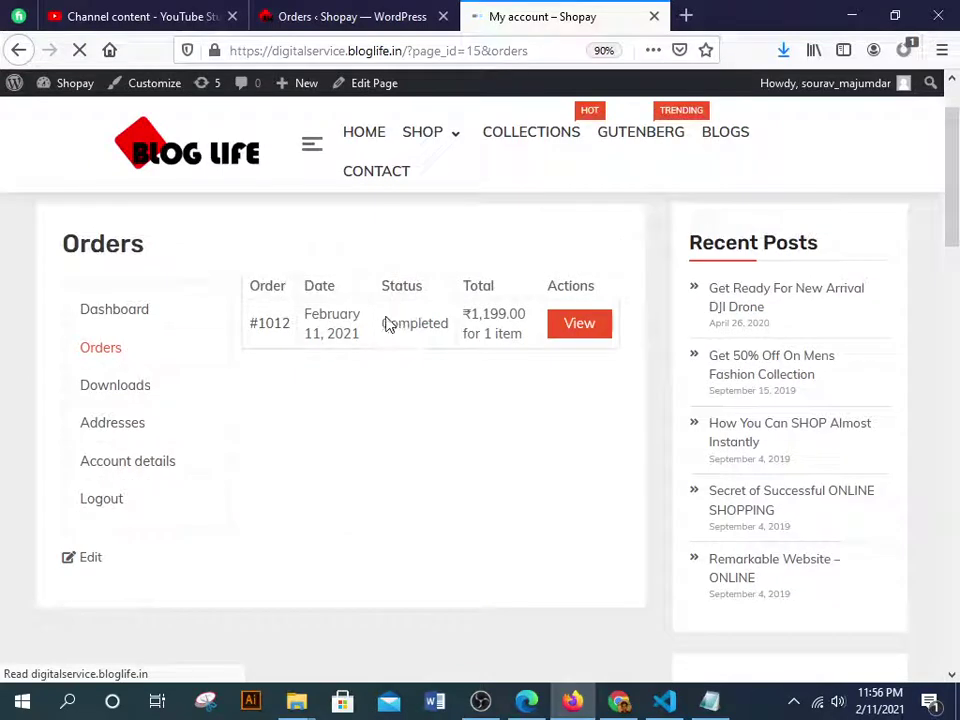
left_click_drag(386, 323, 445, 322)
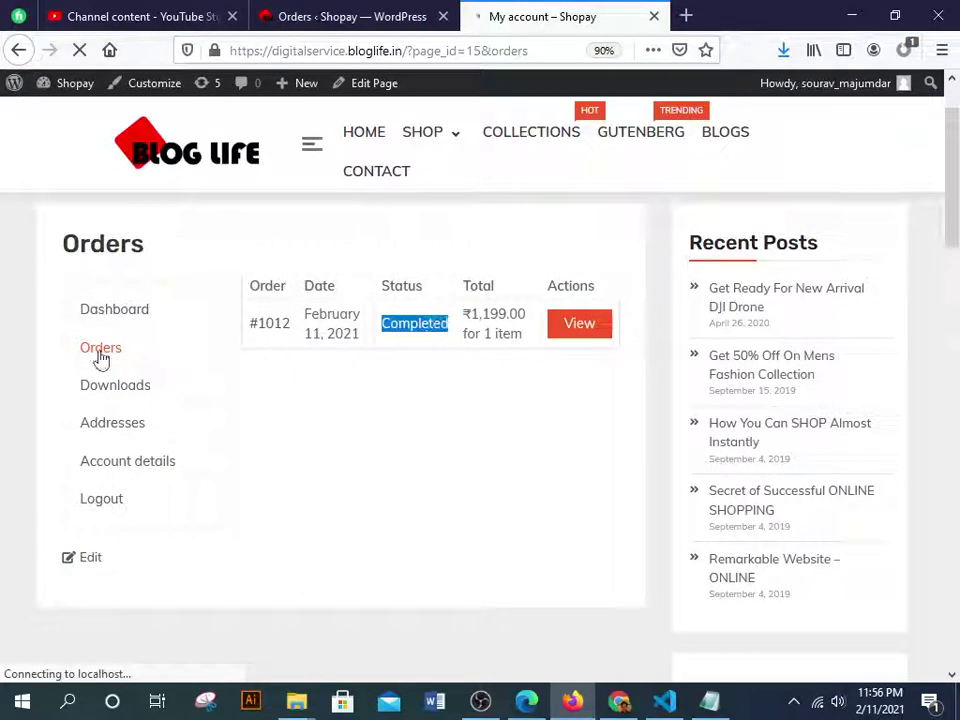
View the listed order from the customer account and examine its product, payment method and billing address
left_click(577, 330)
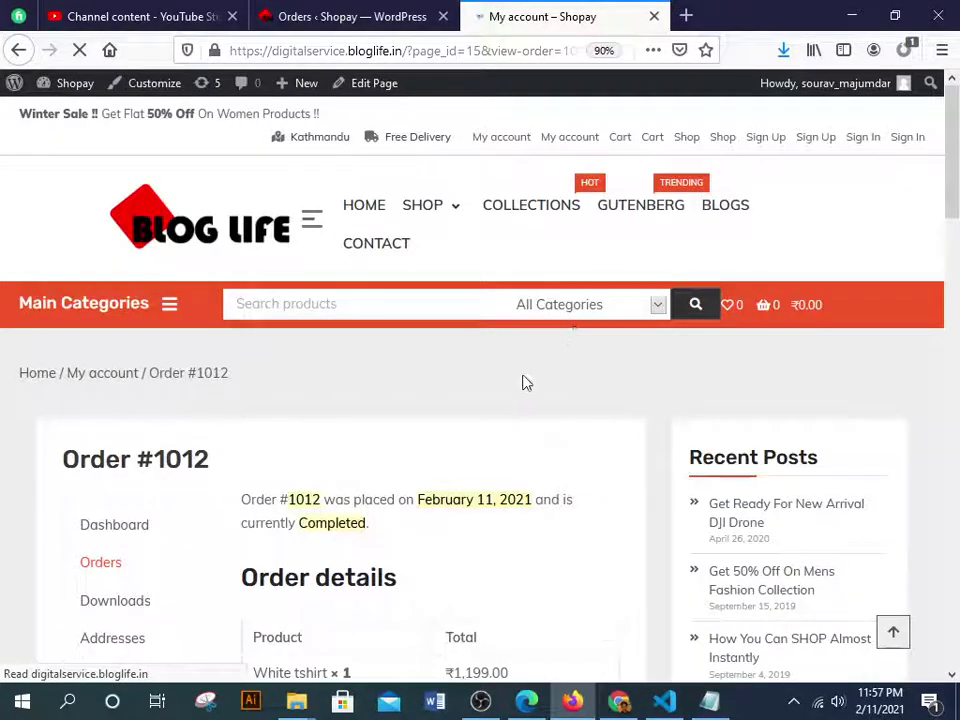
scroll(523, 381, "down", 5)
scroll(316, 338, "up", 1)
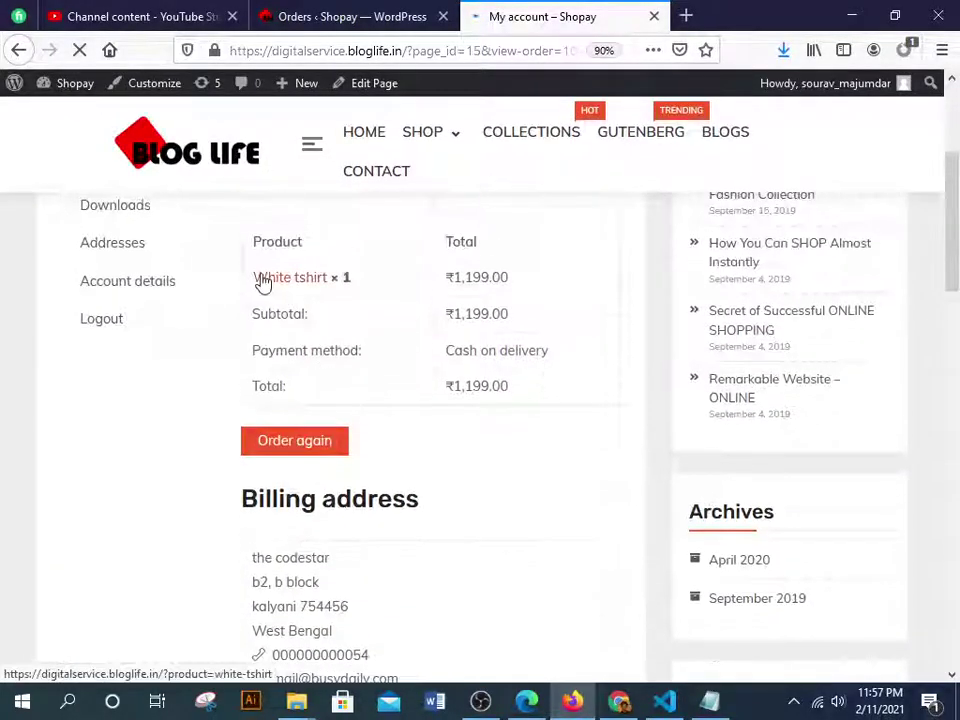
scroll(613, 422, "down", 2)
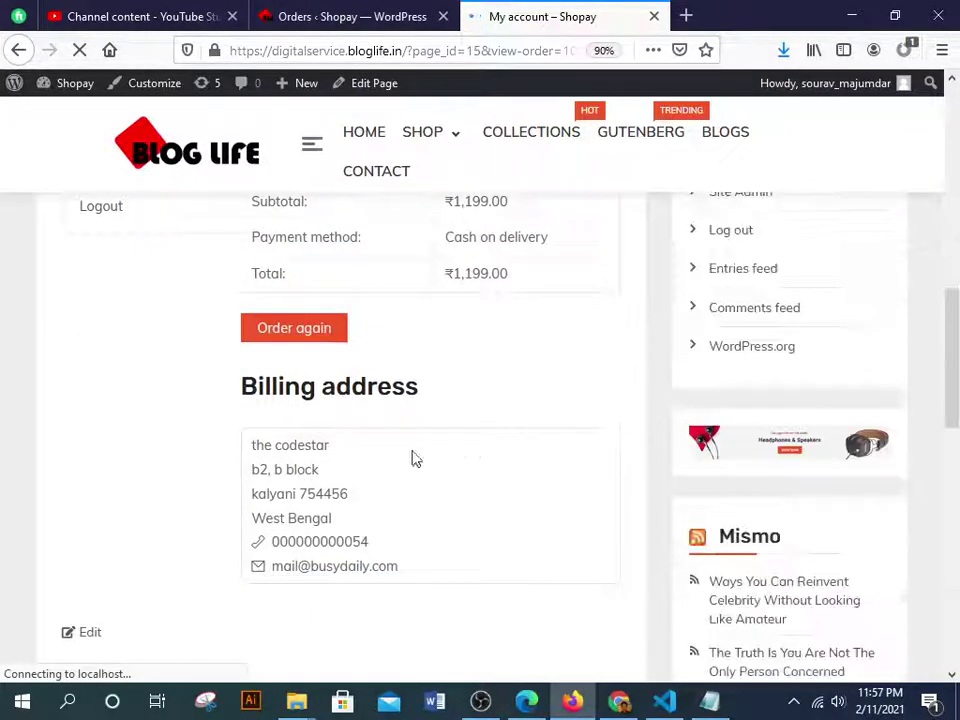